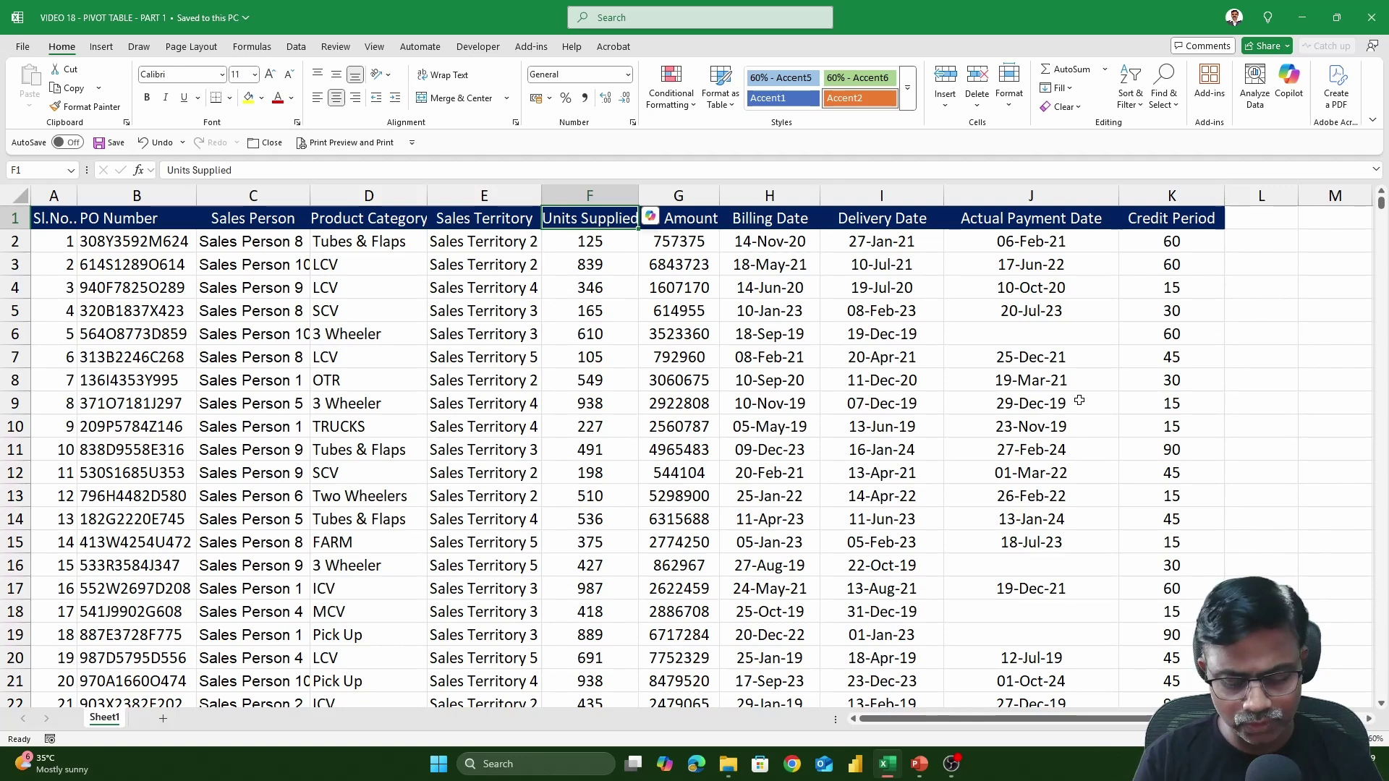
- Turn on header filters, check the years listed for Billing Date, and remove the filters again
{"action": "key", "text": "ctrl+shift+l"}
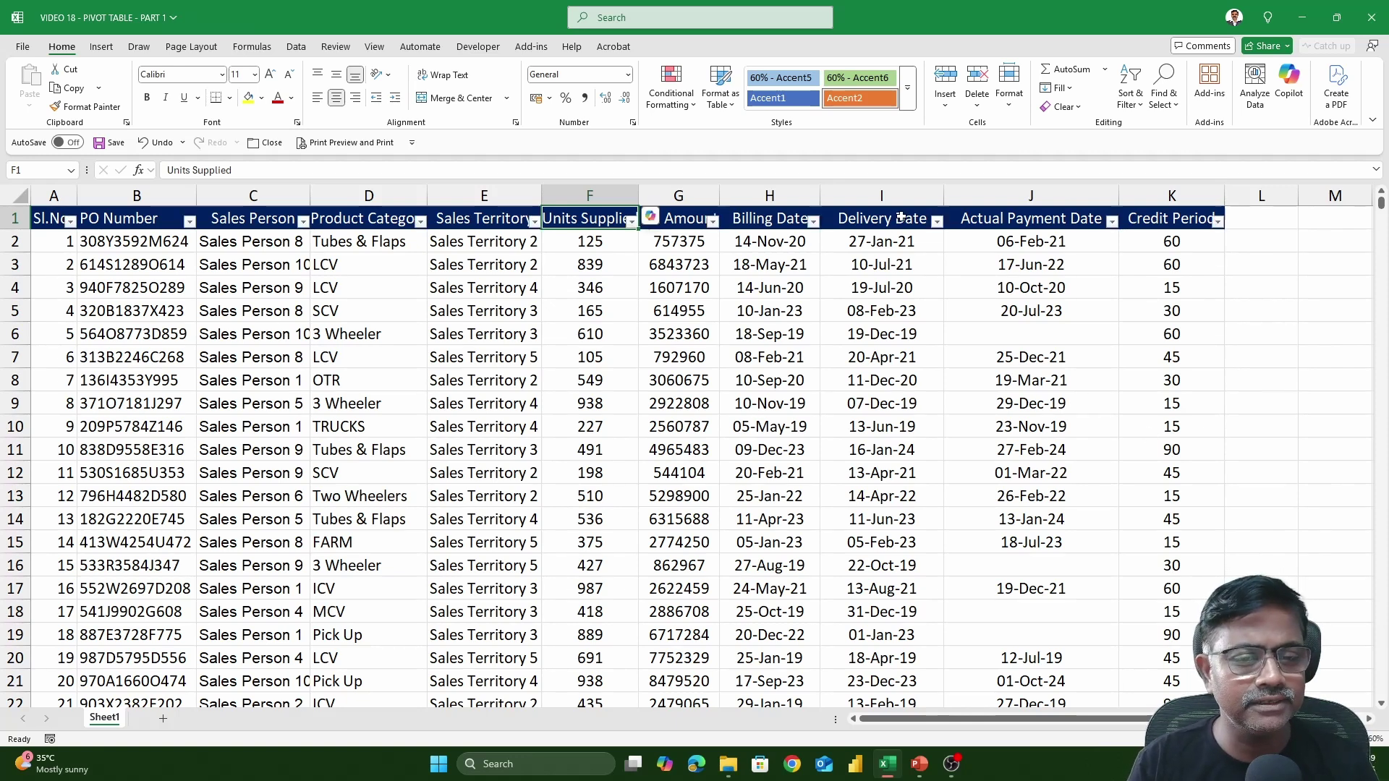
{"action": "left_click", "coordinate": [814, 221]}
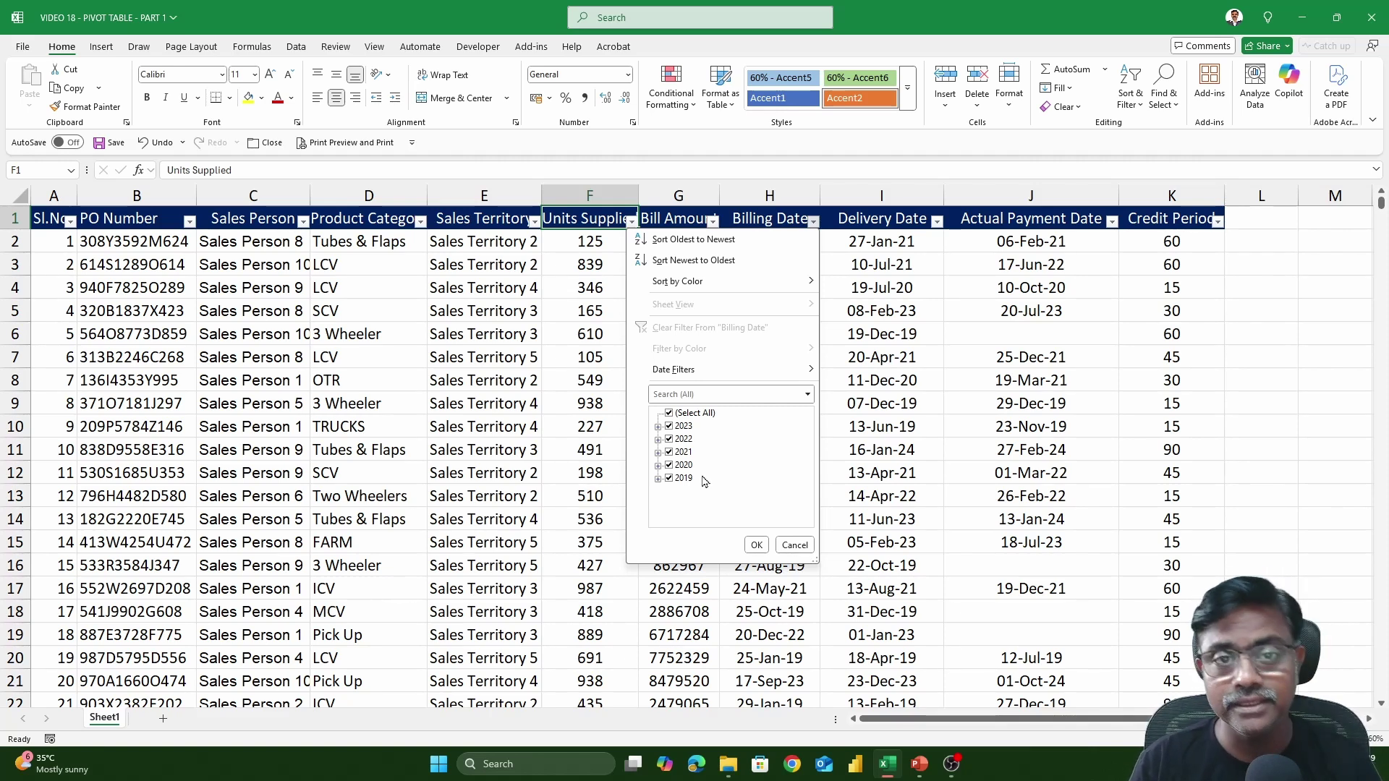
{"action": "left_click", "coordinate": [835, 352]}
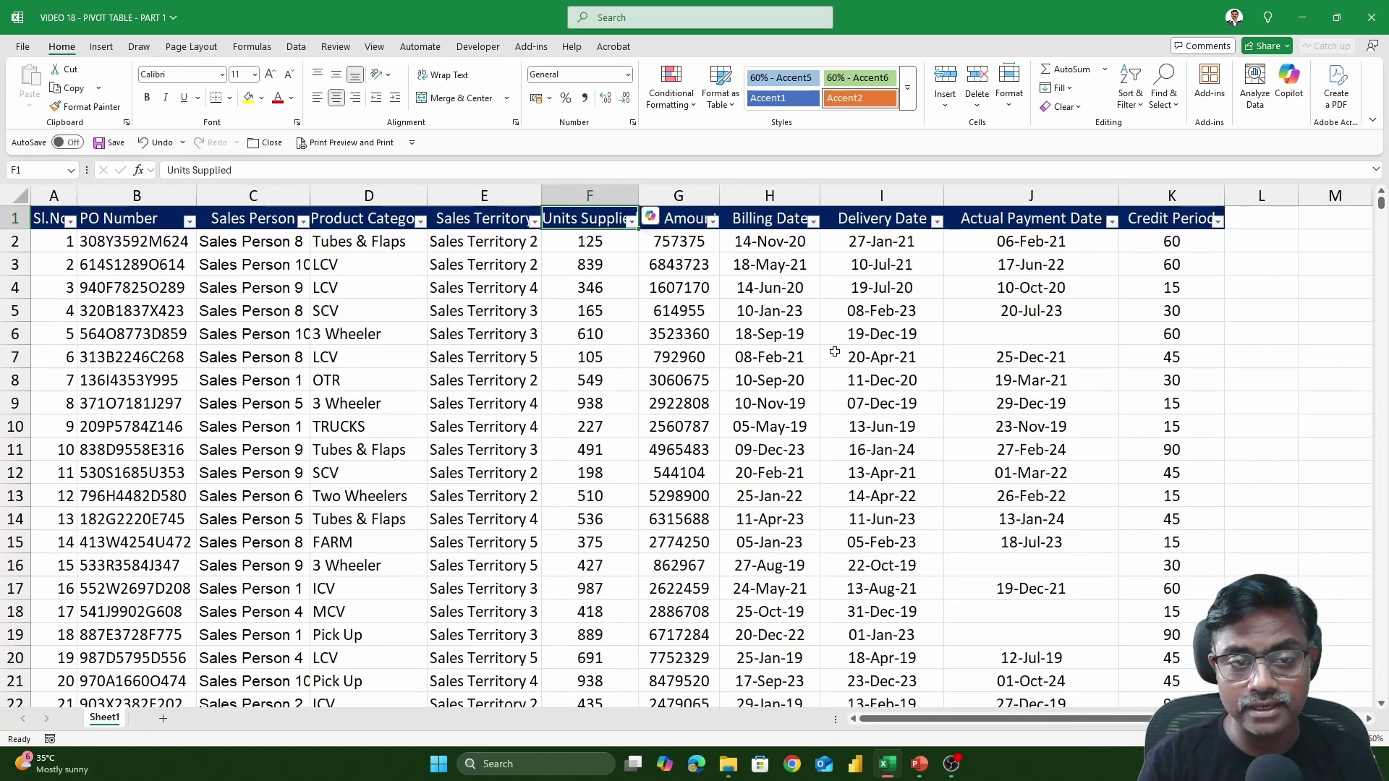
{"action": "key", "text": "ctrl+shift+l"}
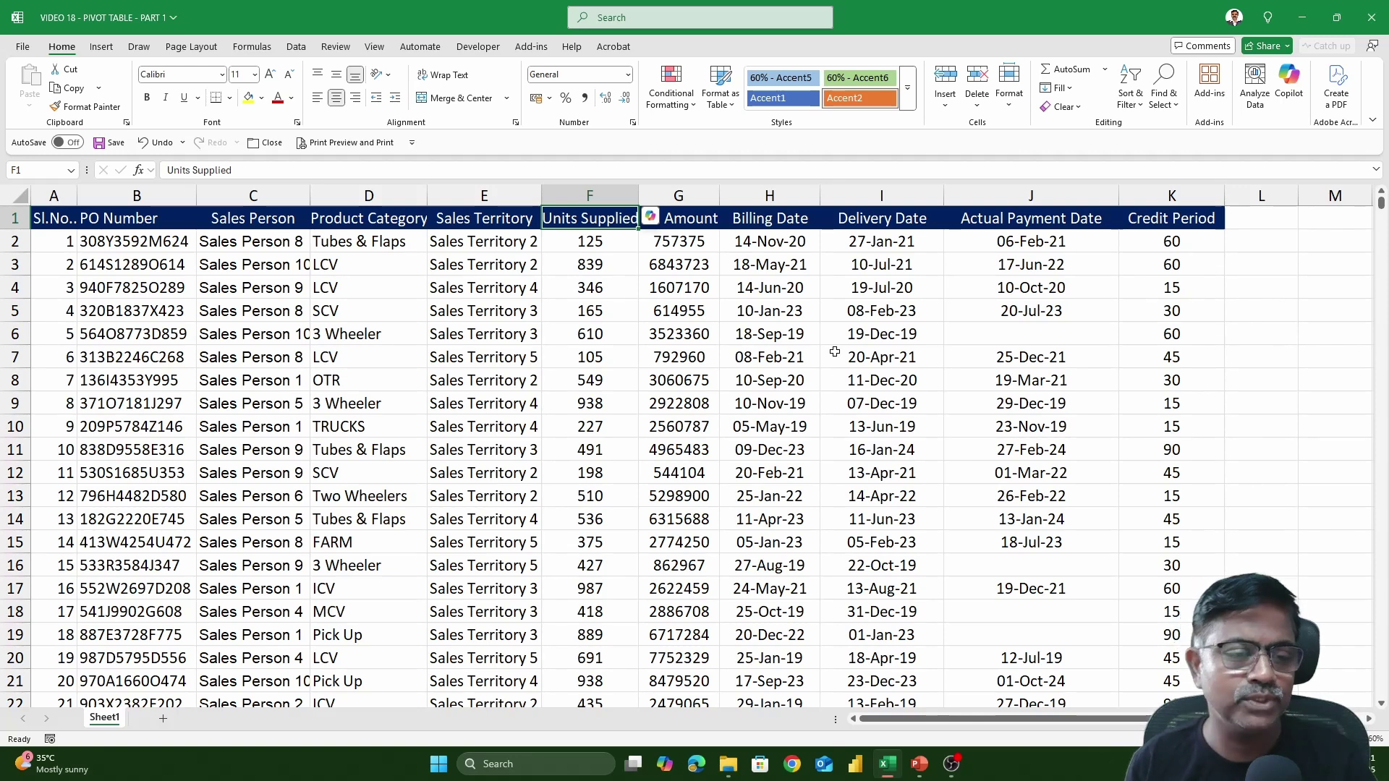
{"action": "key", "text": "ctrl+Right"}
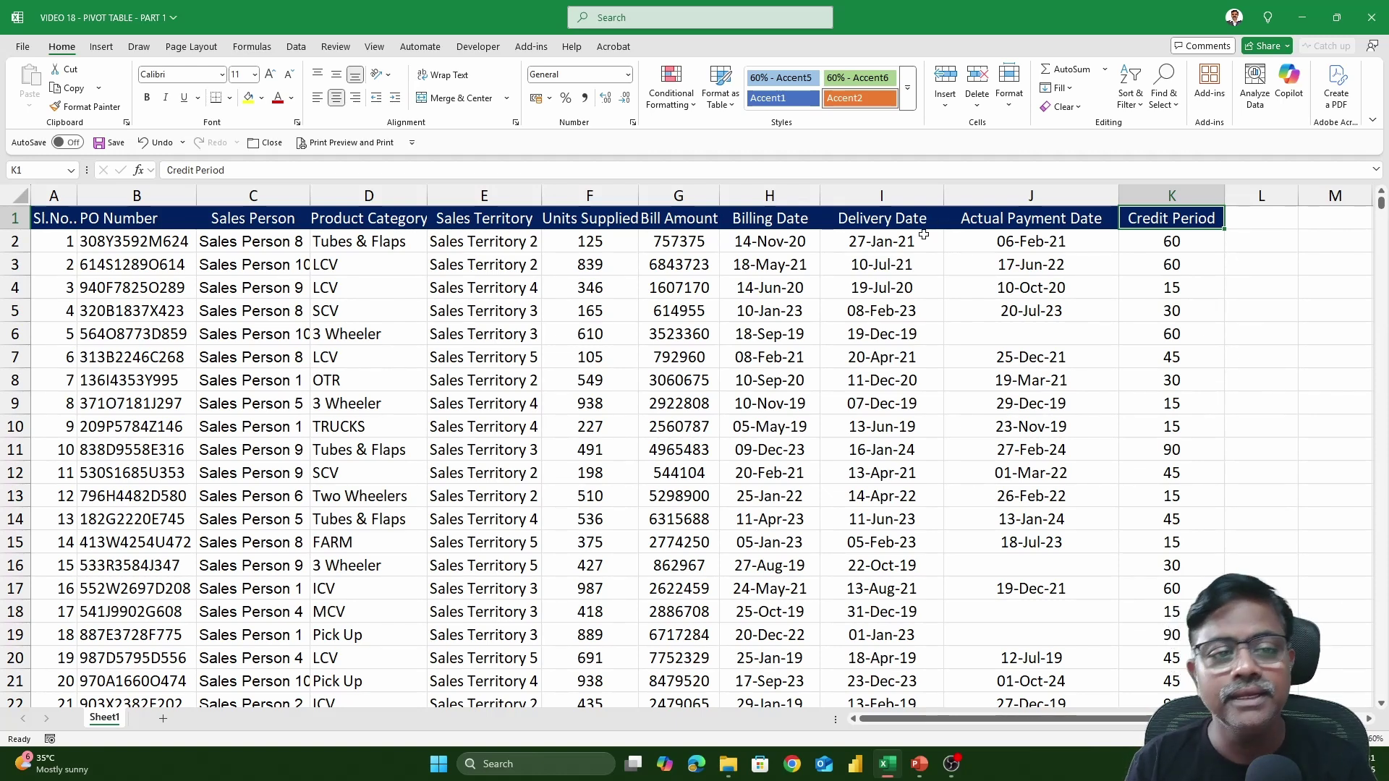
{"action": "left_click", "coordinate": [479, 196]}
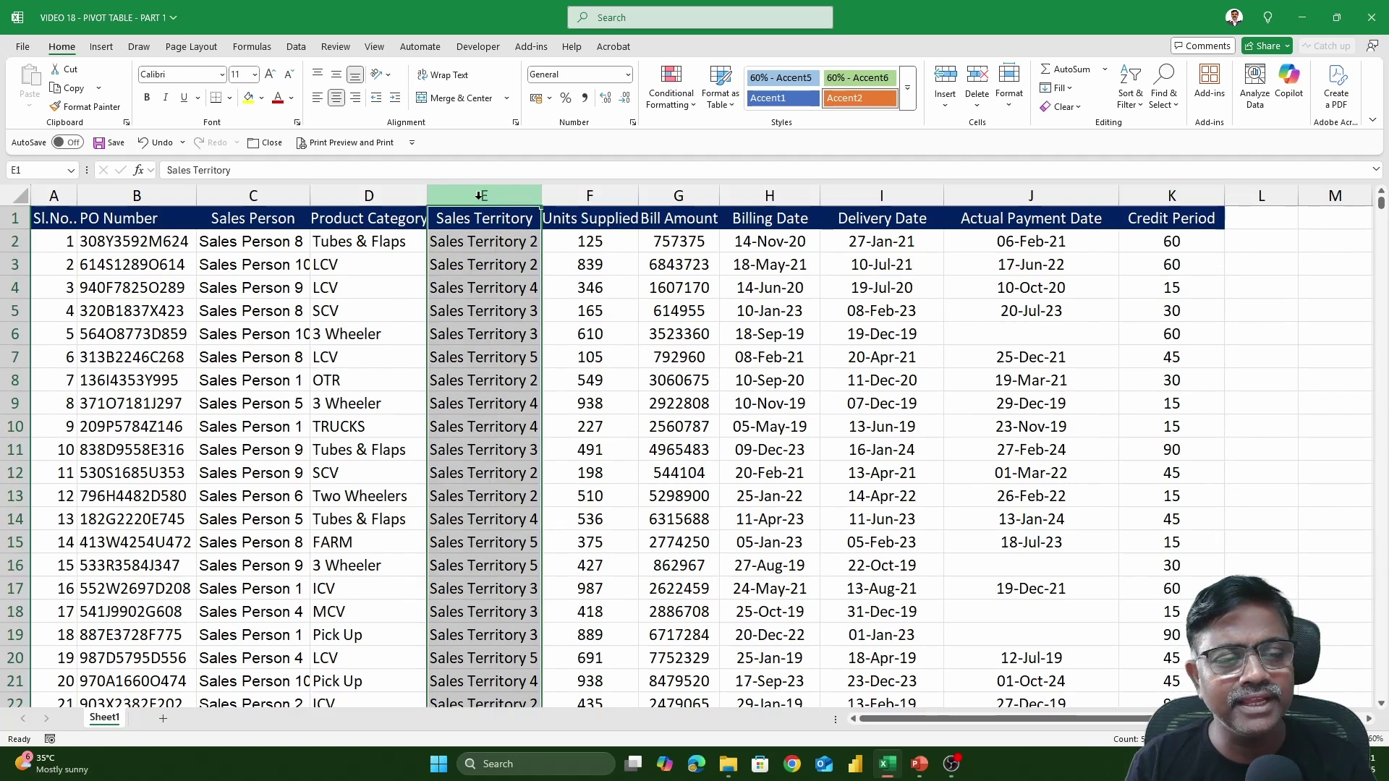
{"action": "left_click_drag", "start_coordinate": [15, 311], "coordinate": [13, 374]}
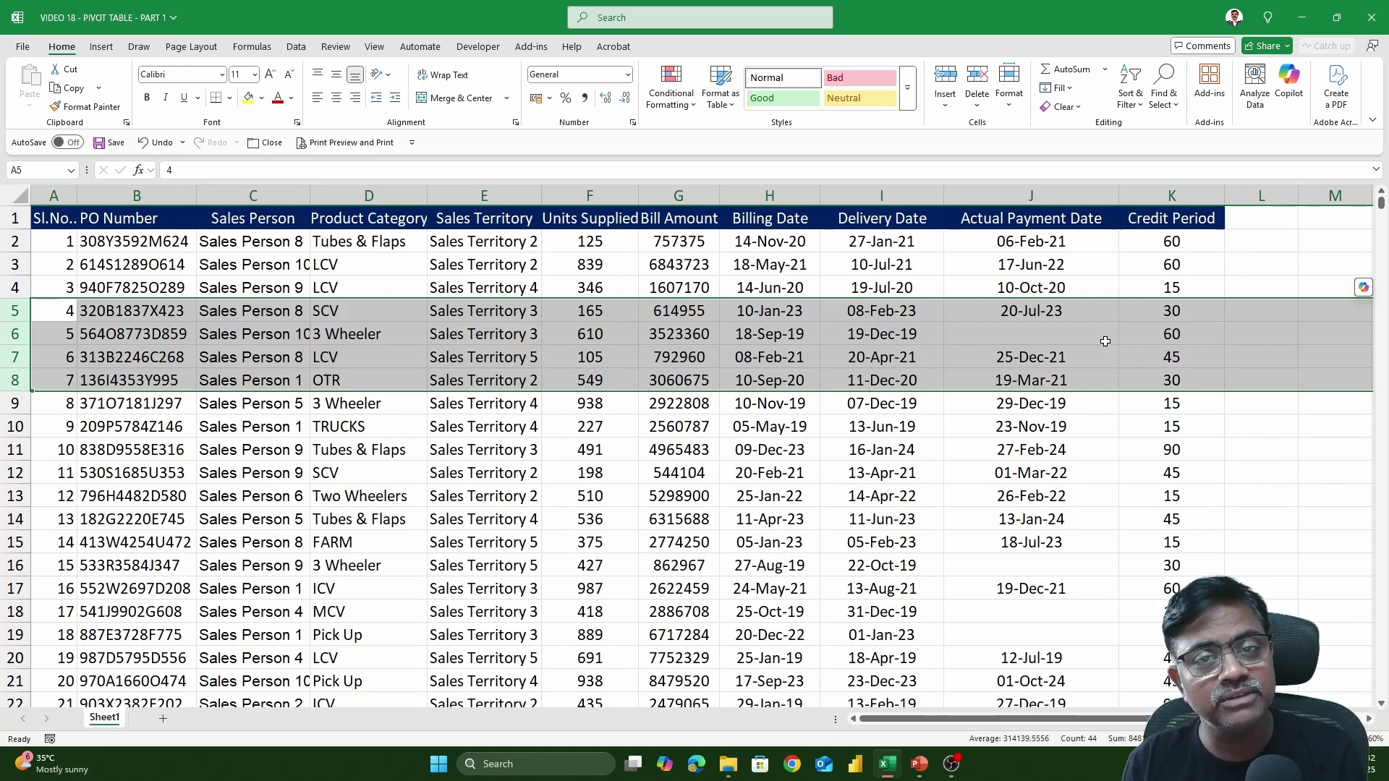
- Widen the Units Supplied and Bill Amount columns so their full headers fit
{"action": "left_click", "coordinate": [592, 196]}
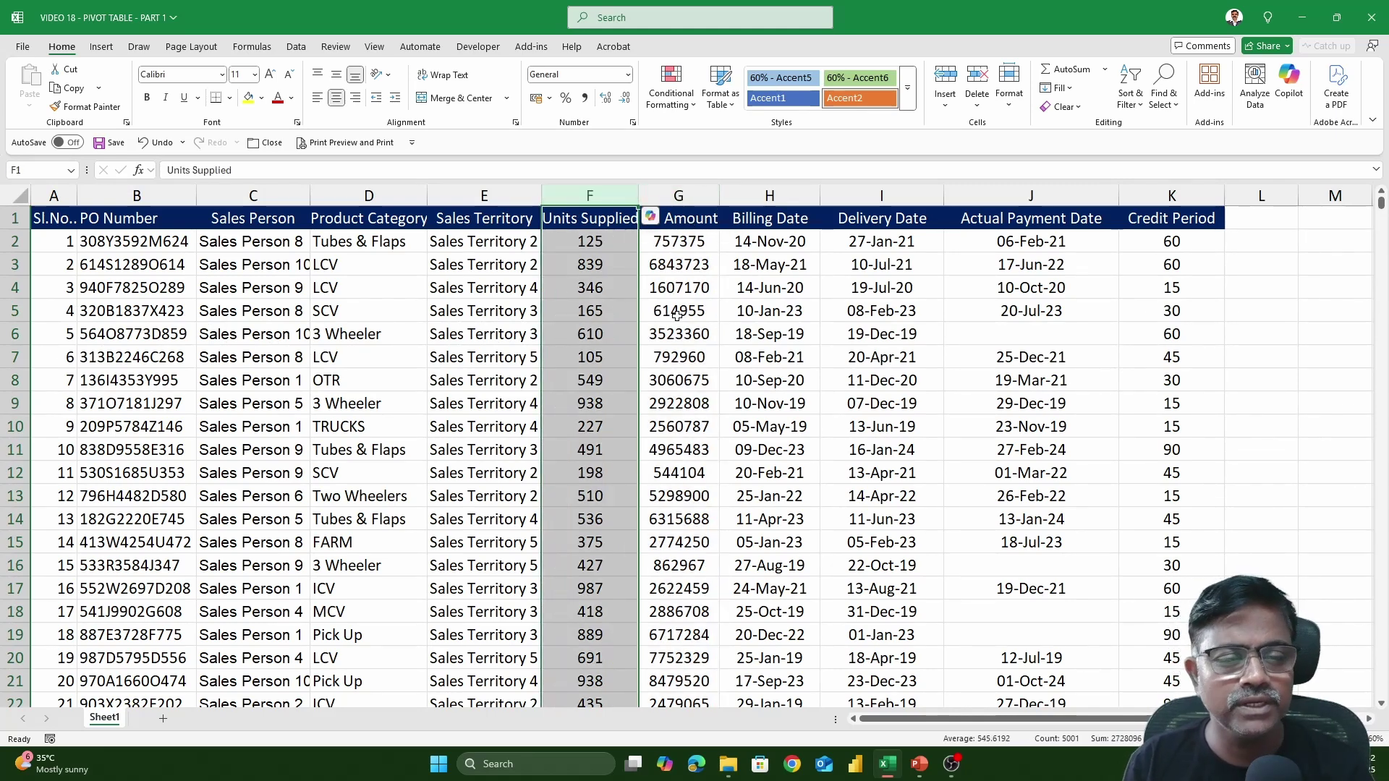
{"action": "scroll", "coordinate": [727, 365], "scroll_direction": "up", "scroll_amount": 2, "text": "ctrl"}
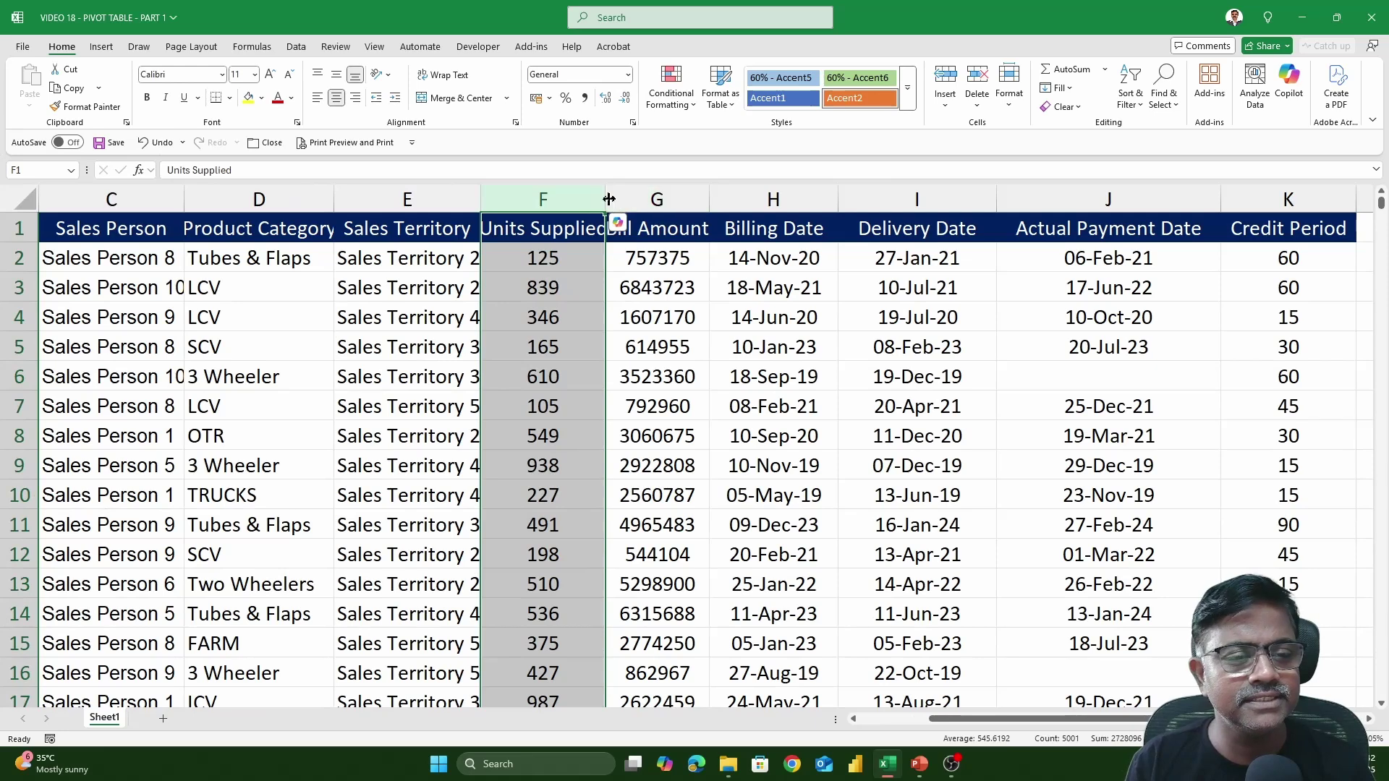
{"action": "left_click_drag", "start_coordinate": [606, 200], "coordinate": [630, 203]}
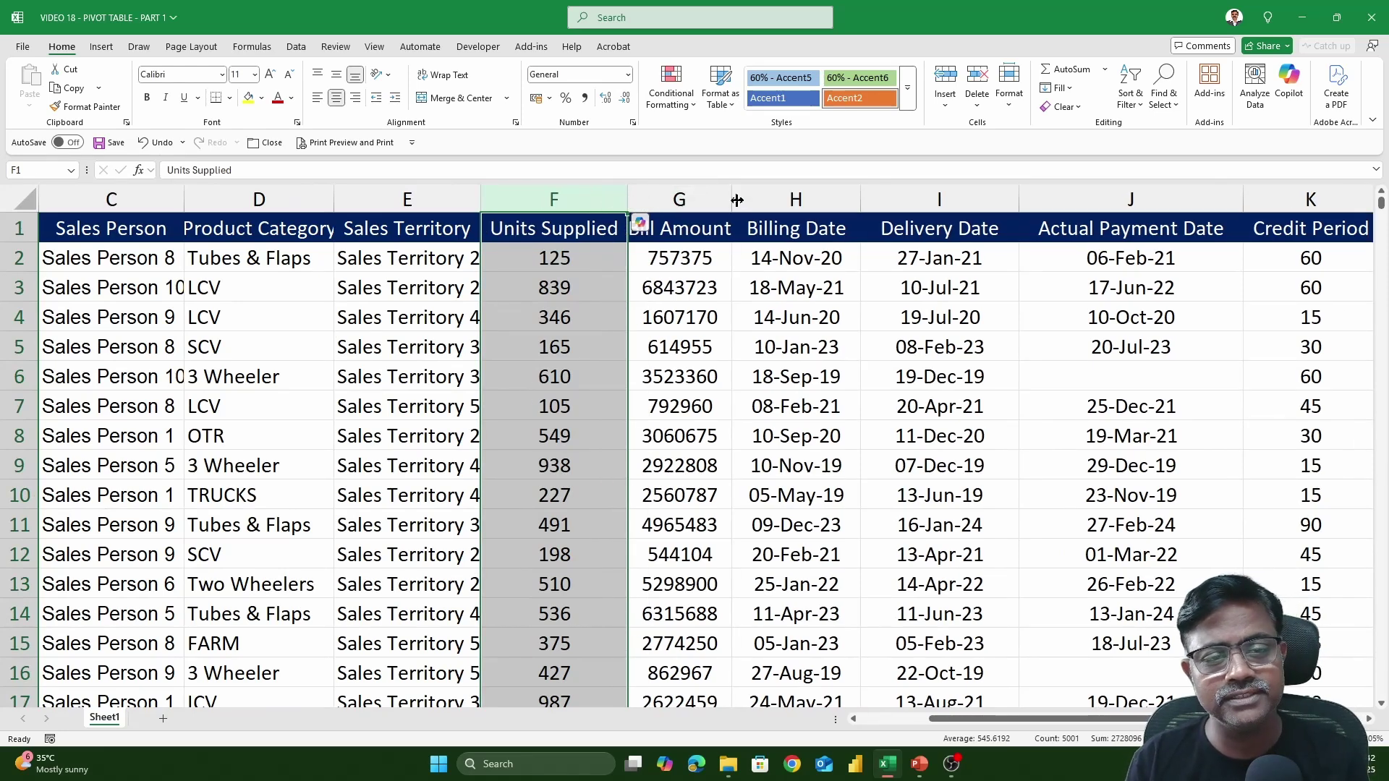
{"action": "left_click_drag", "start_coordinate": [731, 200], "coordinate": [745, 202]}
{"action": "left_click", "coordinate": [720, 257]}
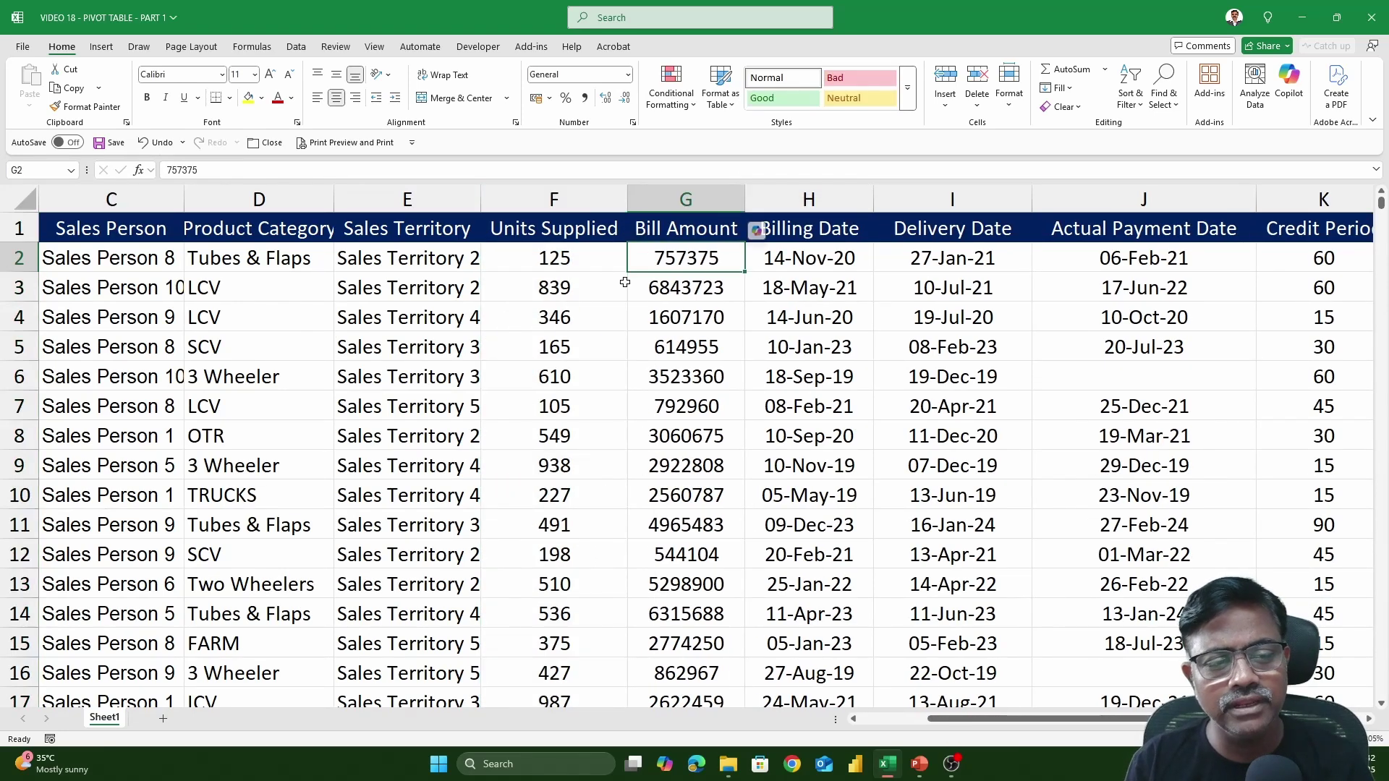
{"action": "left_click", "coordinate": [568, 258]}
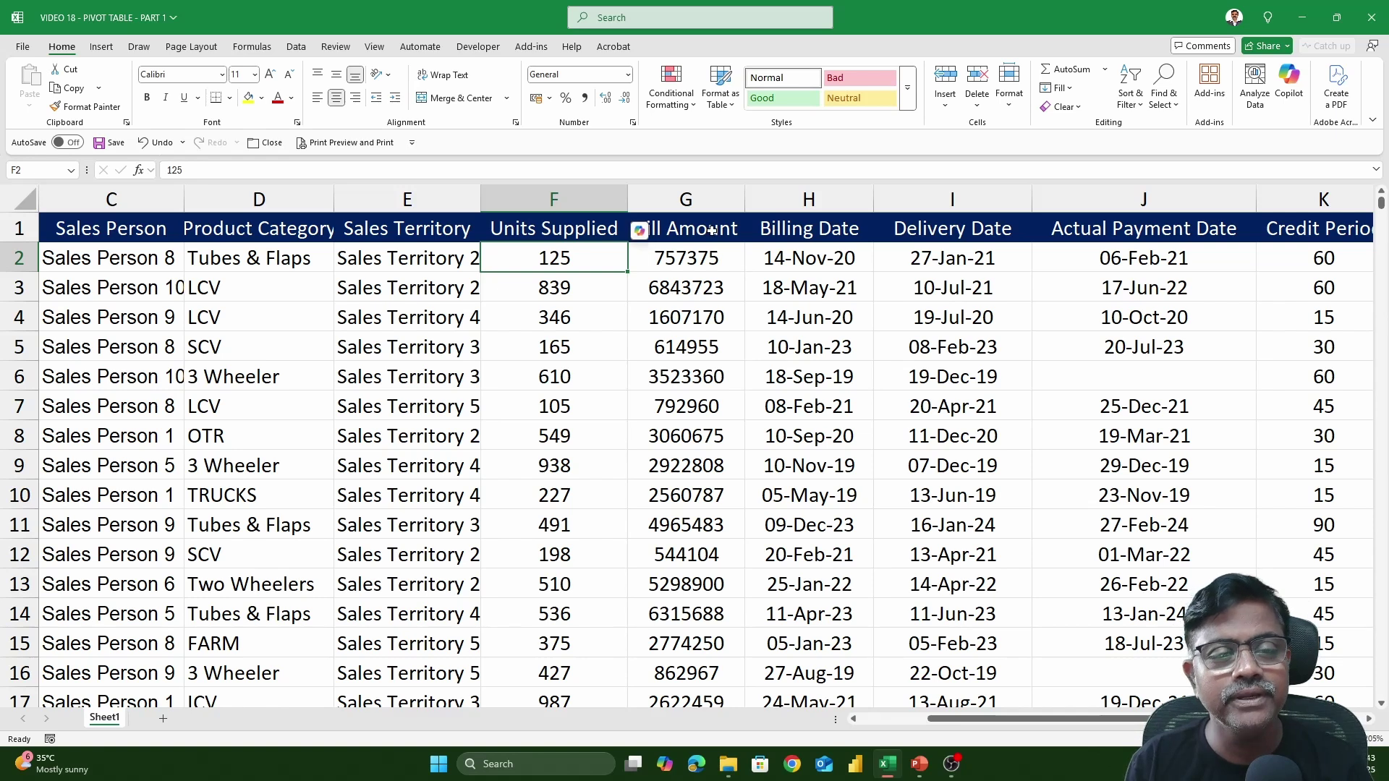
{"action": "left_click_drag", "start_coordinate": [654, 229], "coordinate": [817, 230]}
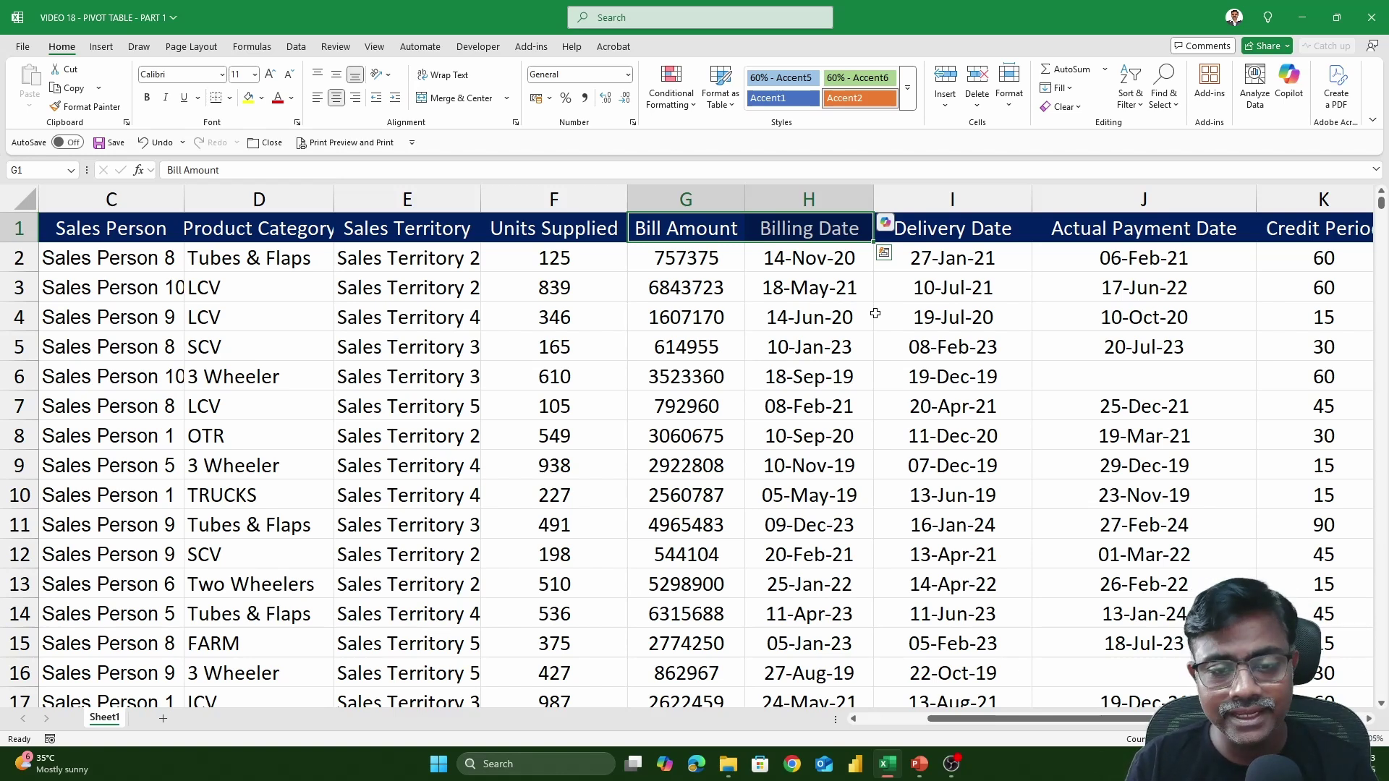
{"action": "left_click_drag", "start_coordinate": [932, 314], "coordinate": [1121, 318]}
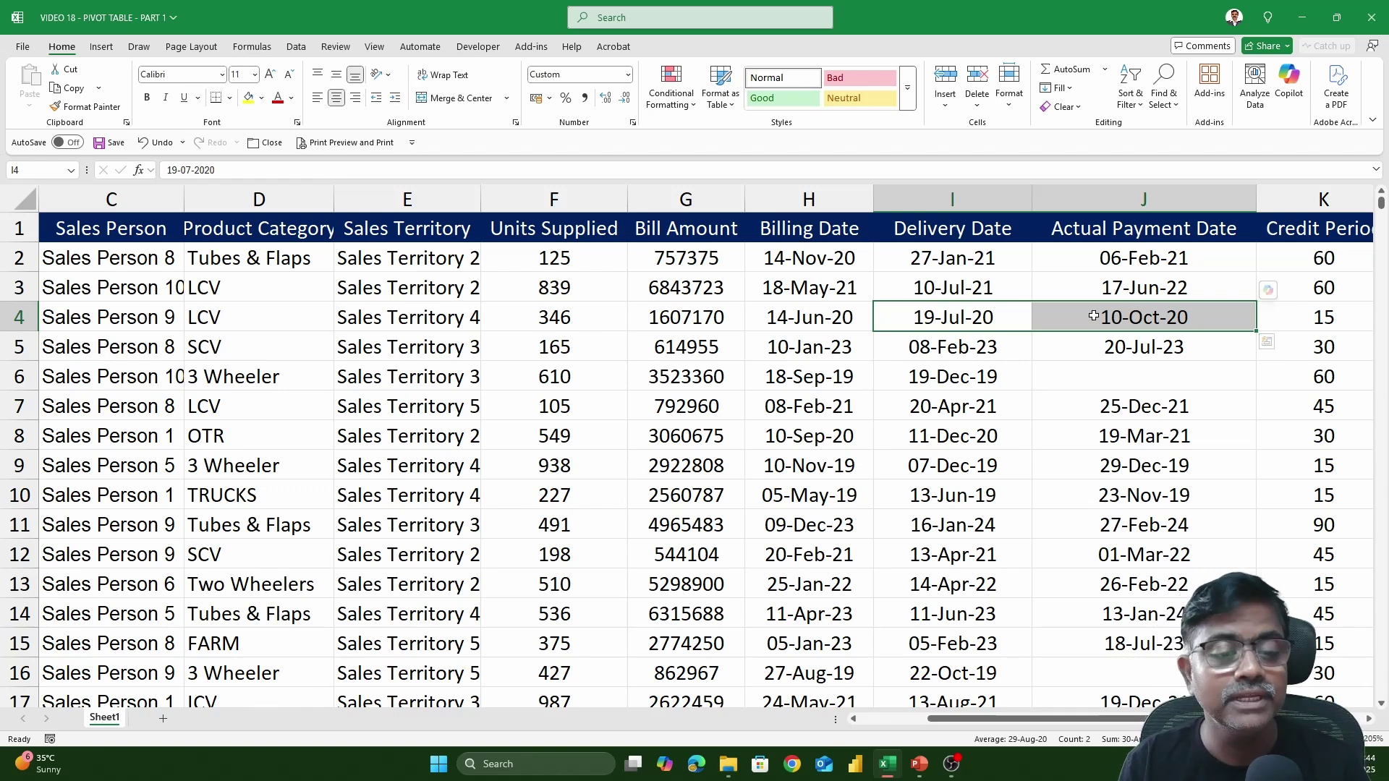
- Review which data sources are offered for inserting a PivotTable, without choosing one
{"action": "left_click", "coordinate": [562, 293]}
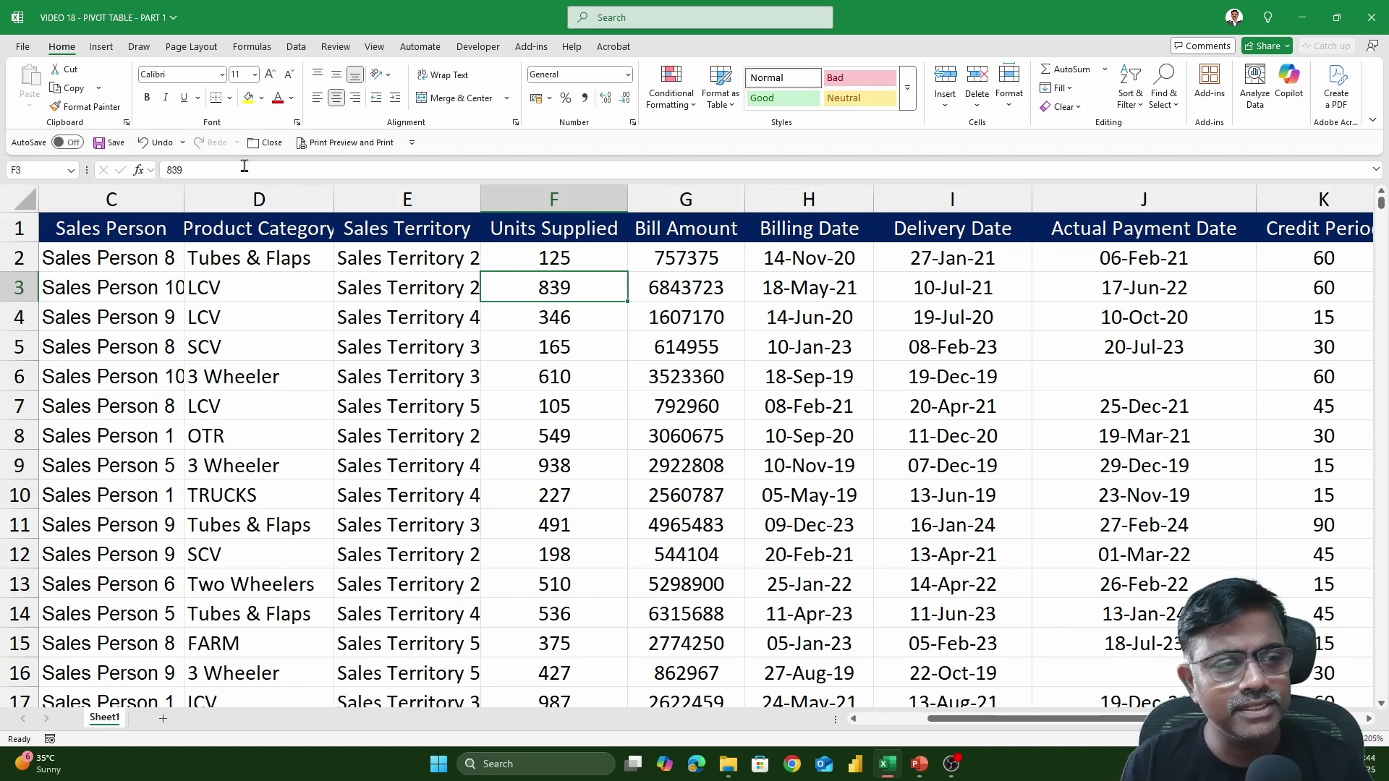
{"action": "left_click", "coordinate": [108, 49]}
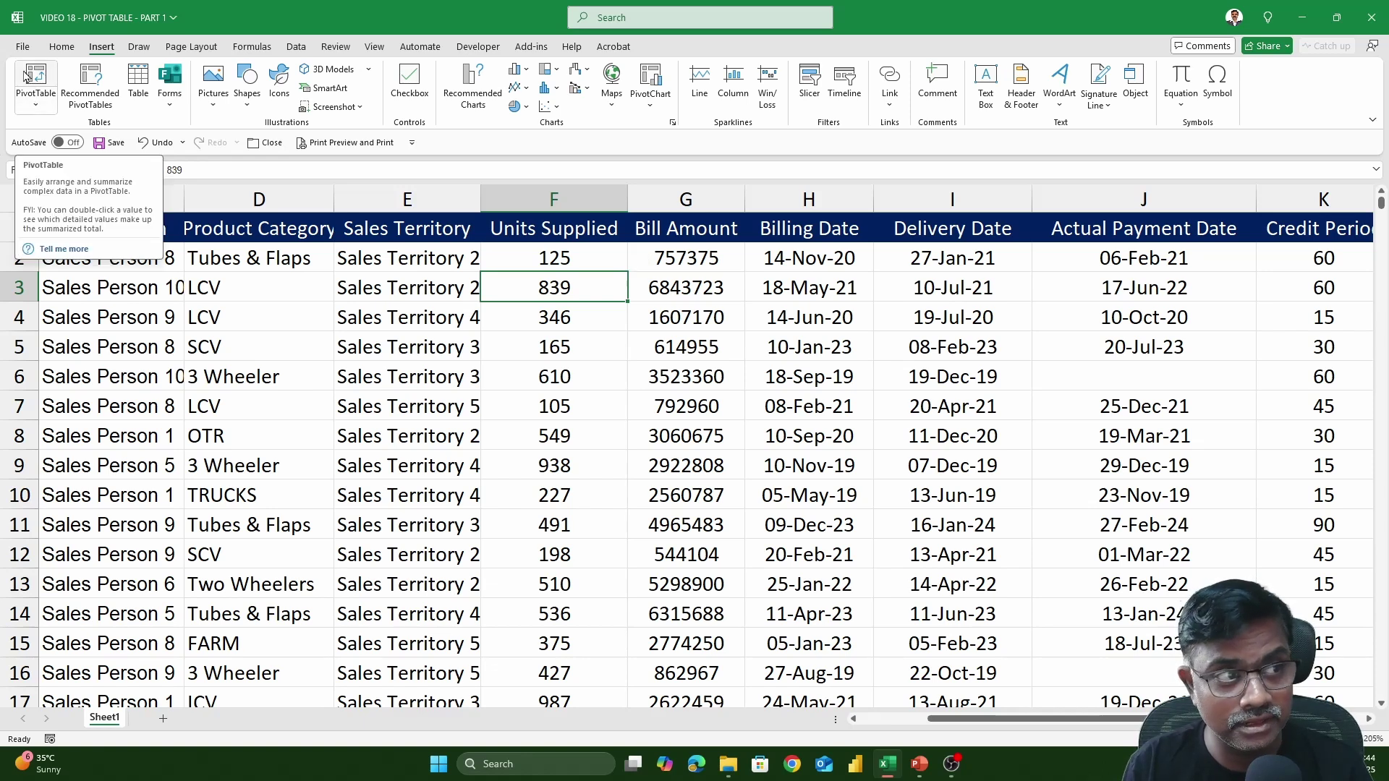
{"action": "left_click", "coordinate": [36, 106]}
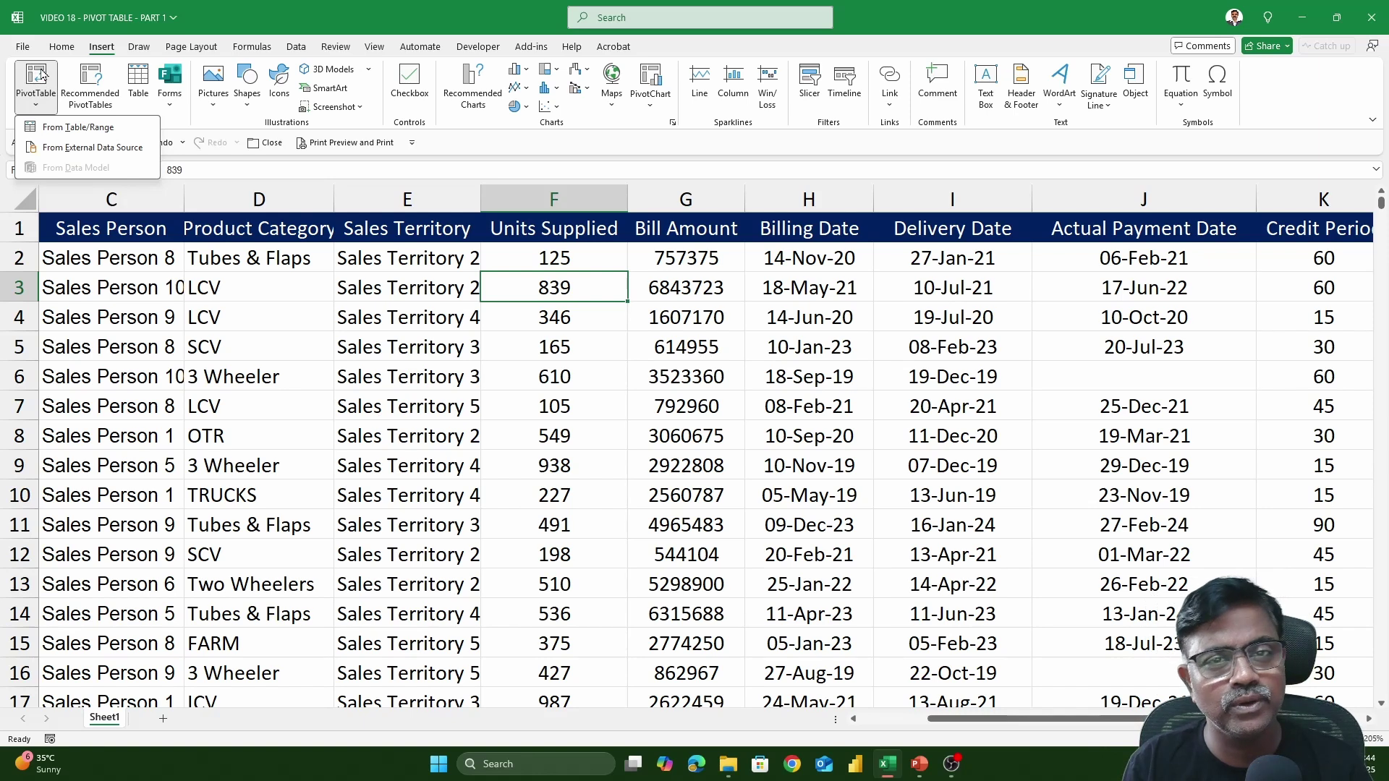
{"action": "left_click", "coordinate": [405, 261]}
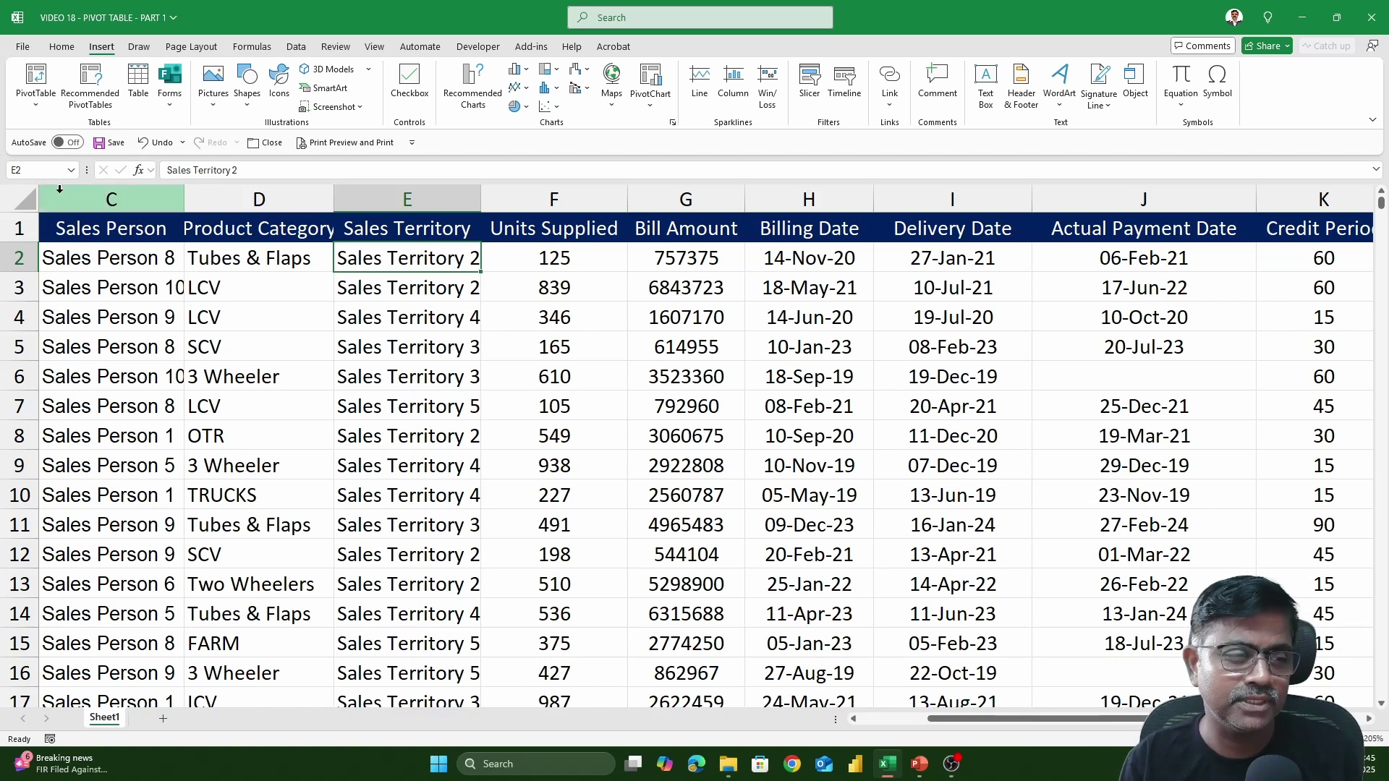
- Create a PivotTable from the range Sheet1!$A$1:$K$5001 on a new worksheet
{"action": "left_click", "coordinate": [16, 203]}
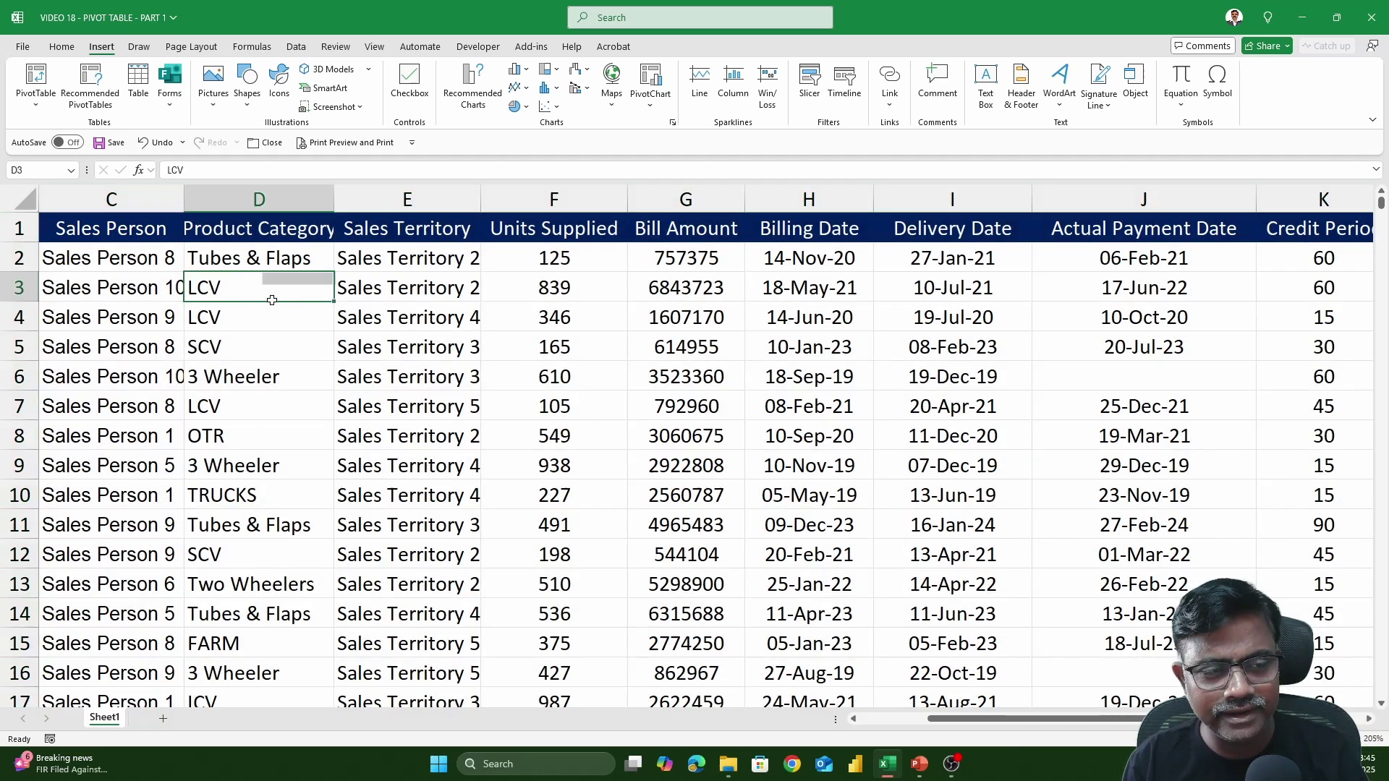
{"action": "left_click", "coordinate": [272, 301]}
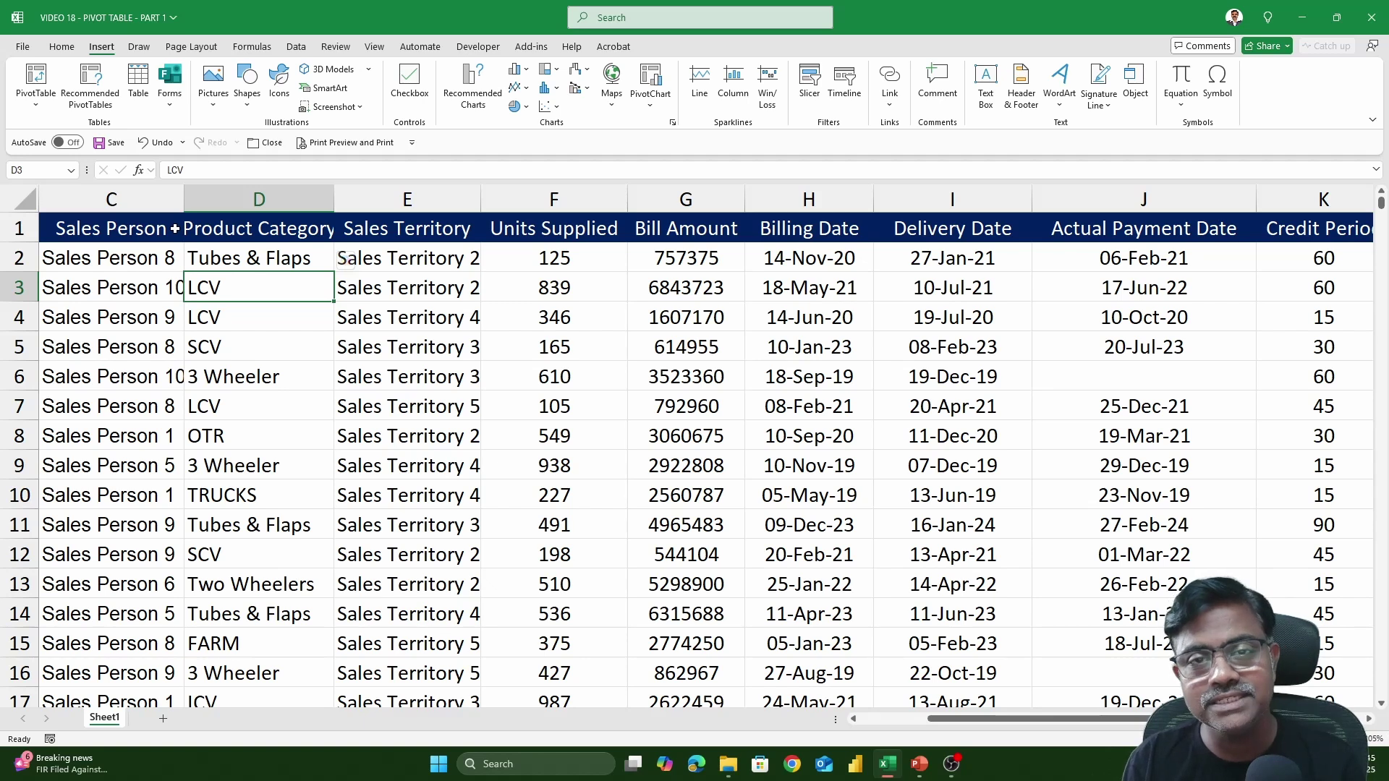
{"action": "left_click", "coordinate": [40, 74]}
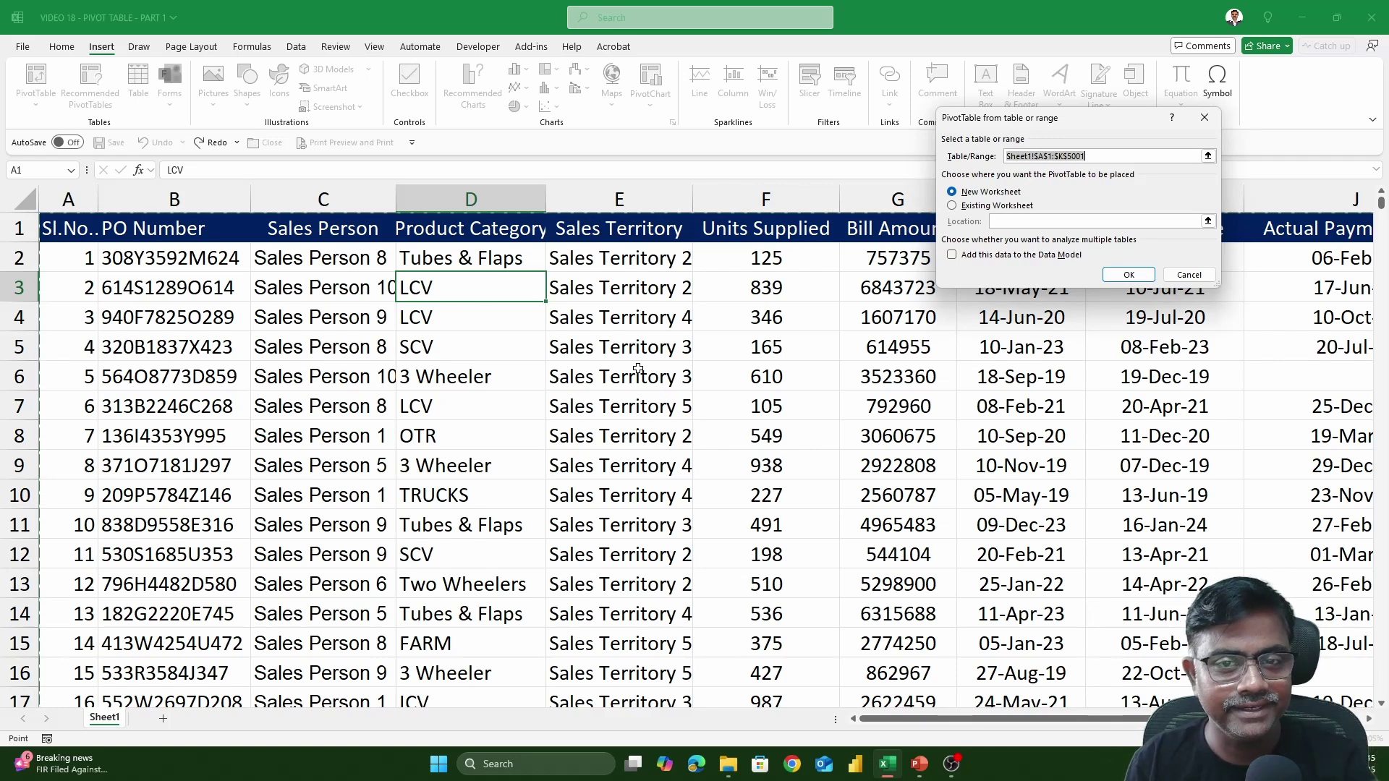
{"action": "left_click", "coordinate": [1109, 156]}
{"action": "left_click_drag", "start_coordinate": [1109, 156], "coordinate": [1006, 151]}
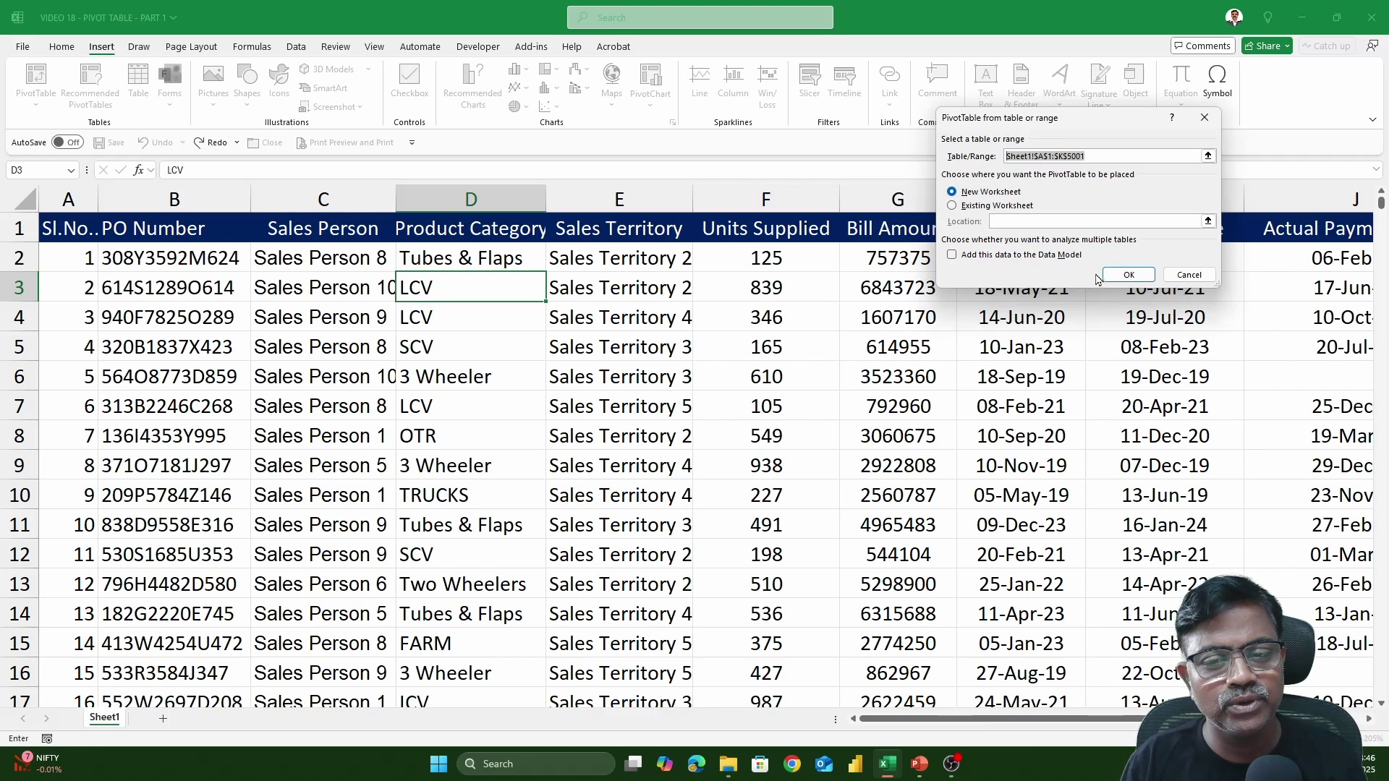
{"action": "left_click", "coordinate": [1126, 277]}
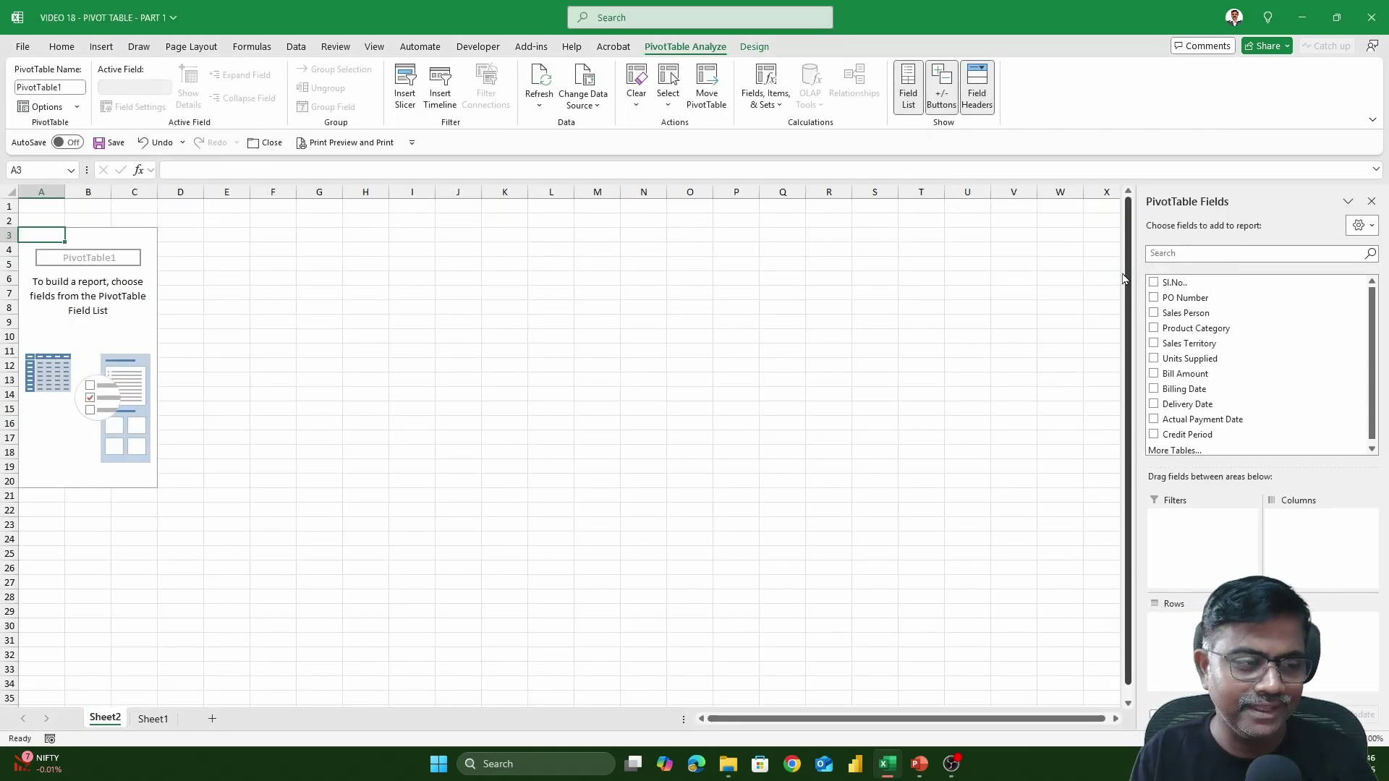
{"action": "scroll", "coordinate": [377, 417], "scroll_direction": "up", "scroll_amount": 3, "text": "ctrl"}
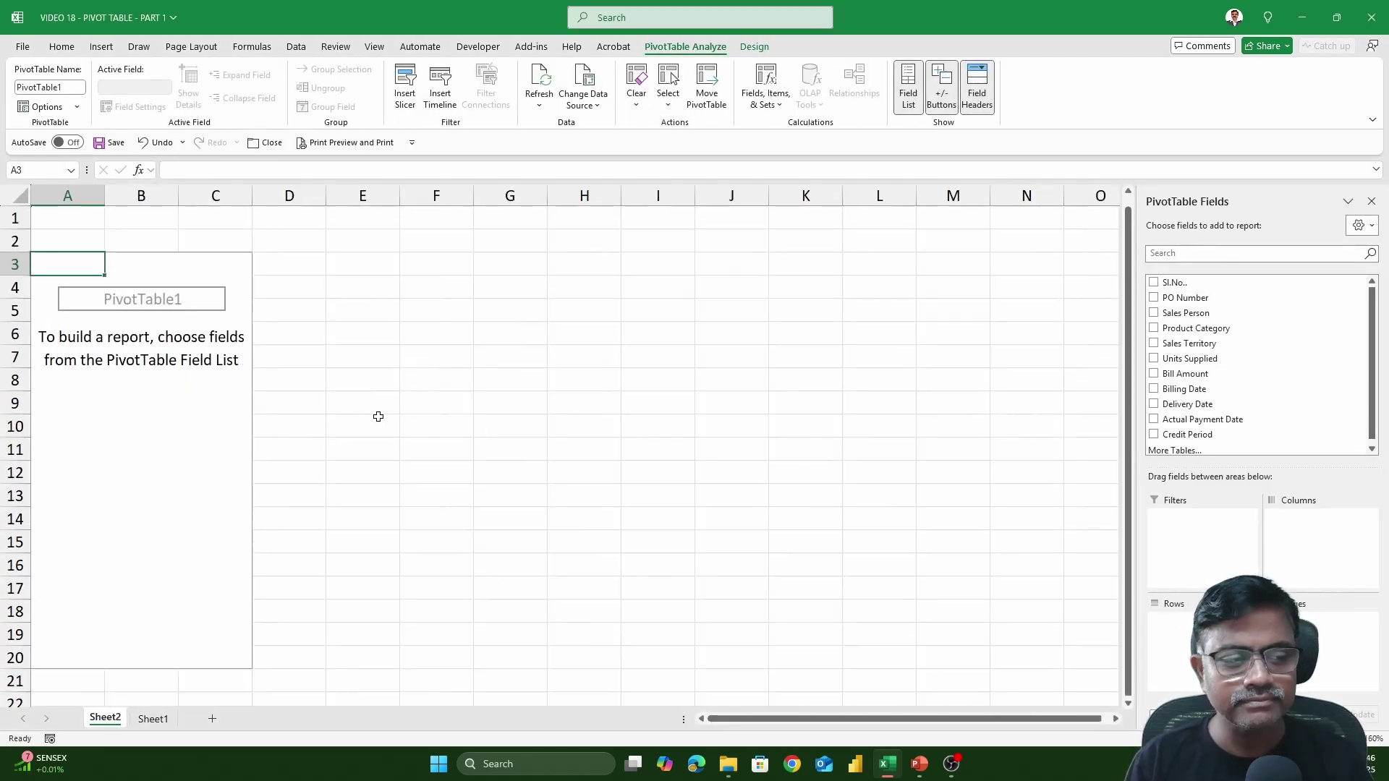
{"action": "mouse_move", "coordinate": [56, 253]}
{"action": "left_mouse_down"}
{"action": "mouse_move", "coordinate": [69, 329]}
{"action": "mouse_move", "coordinate": [161, 573]}
{"action": "mouse_move", "coordinate": [189, 607]}
{"action": "left_mouse_up"}
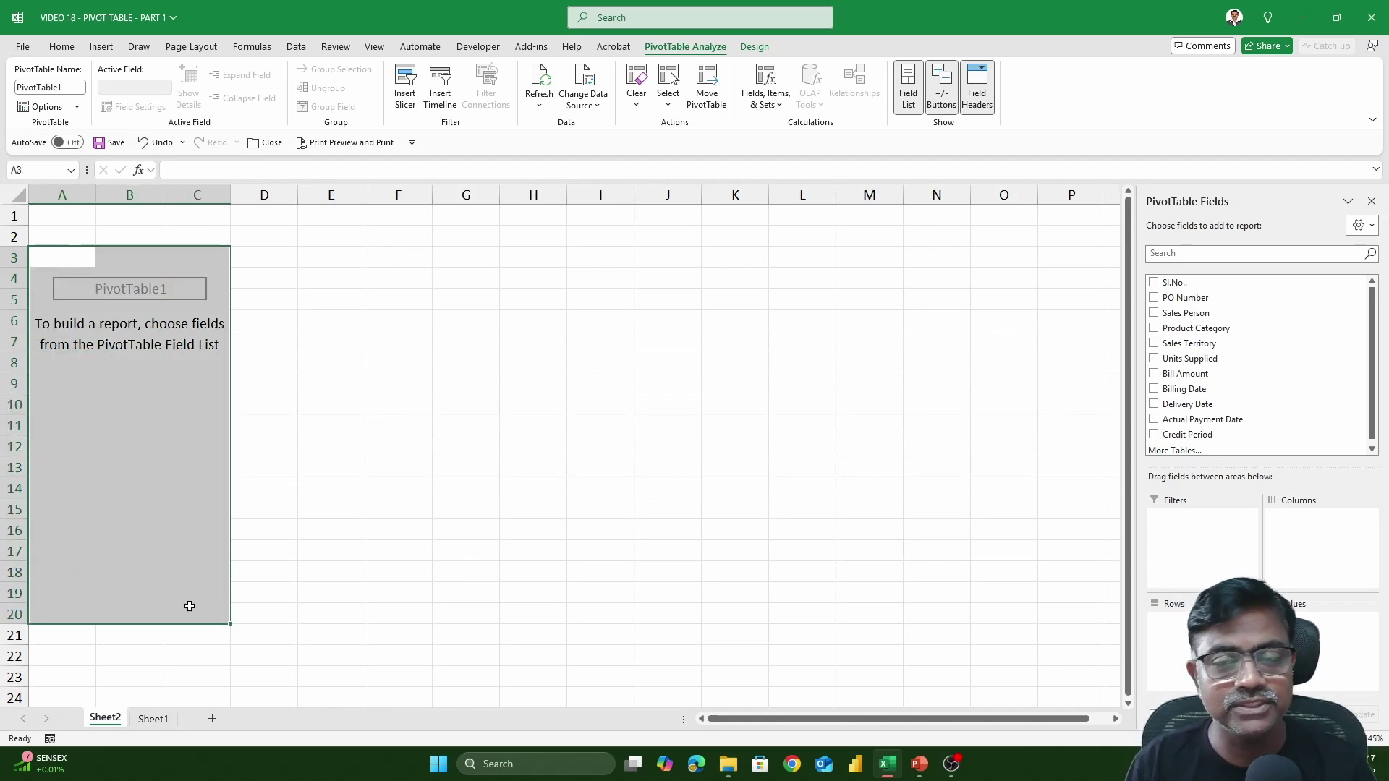
{"action": "left_click", "coordinate": [154, 395]}
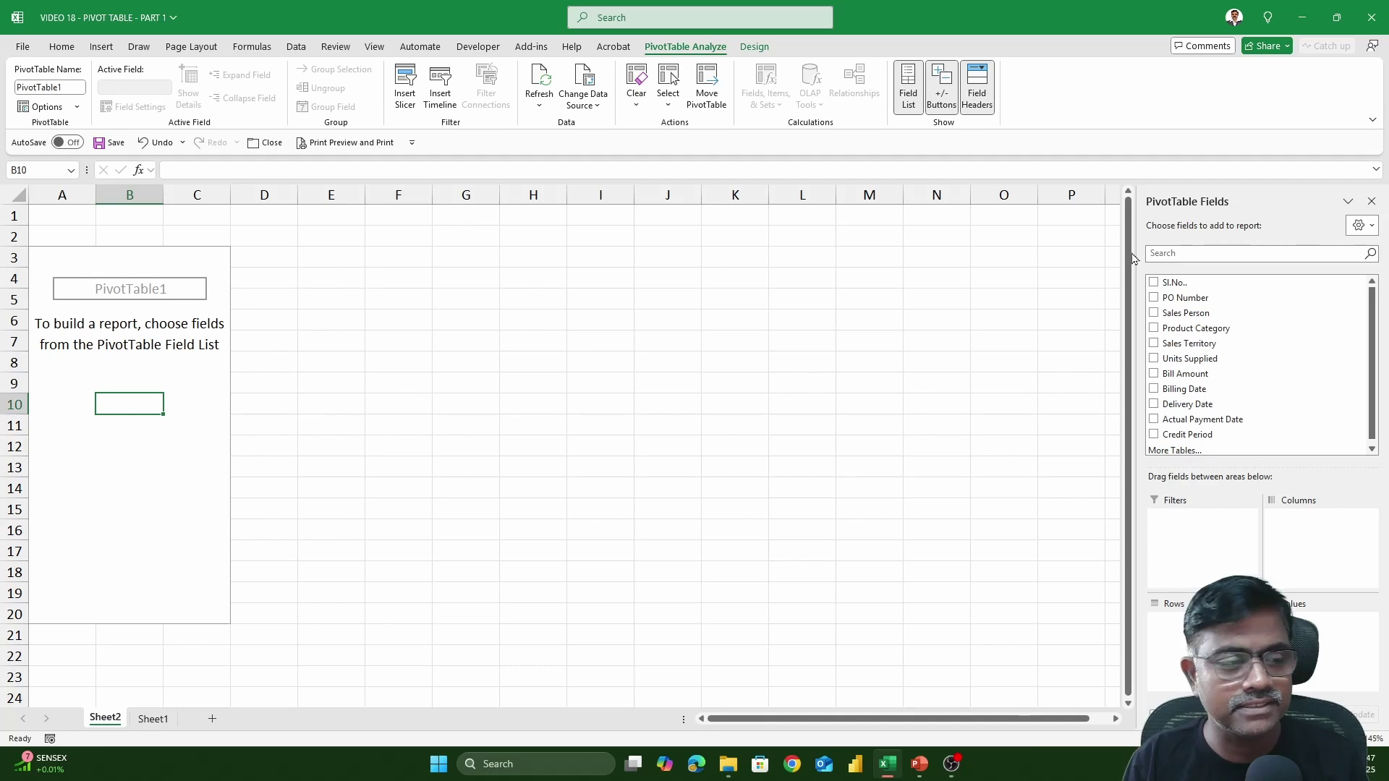
- Hide the PivotTable field list and show it again through the empty PivotTable
{"action": "left_click", "coordinate": [1371, 202]}
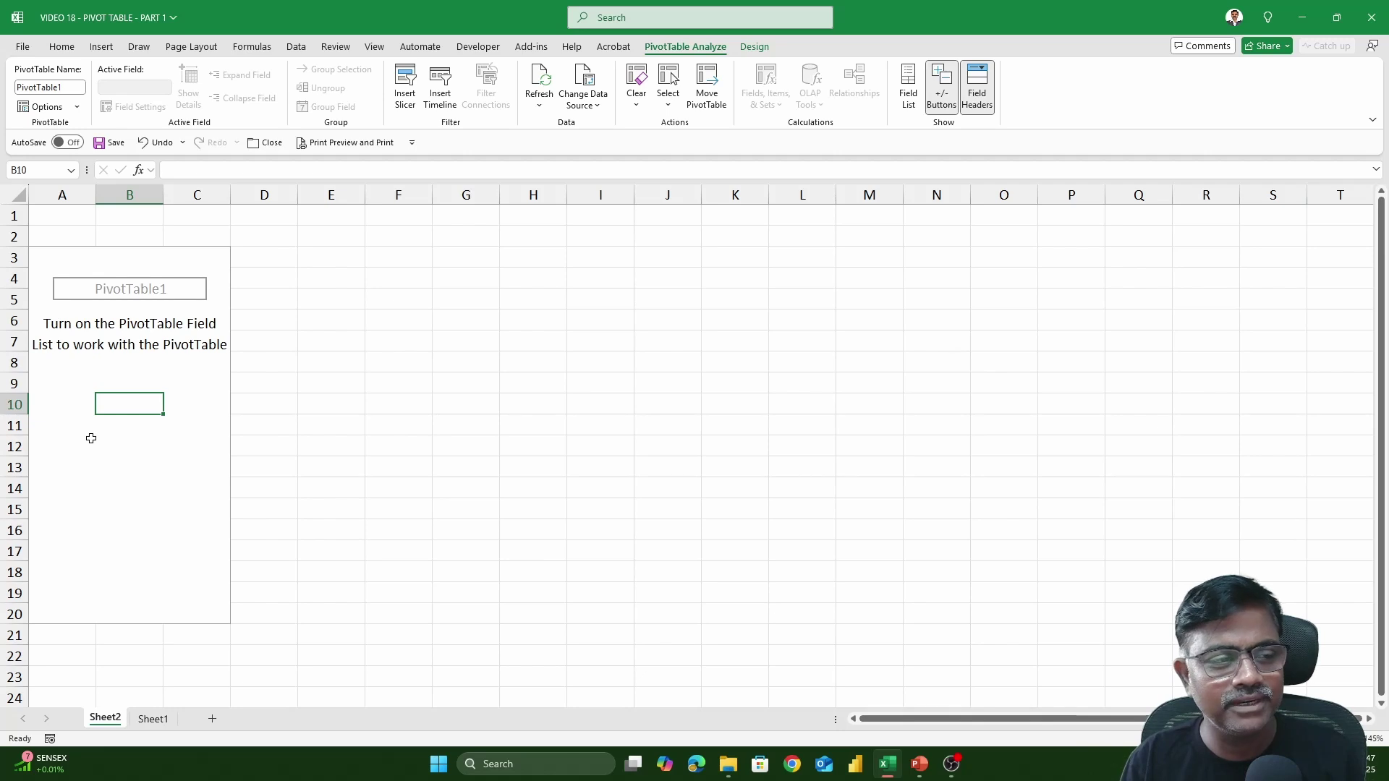
{"action": "right_click", "coordinate": [109, 382]}
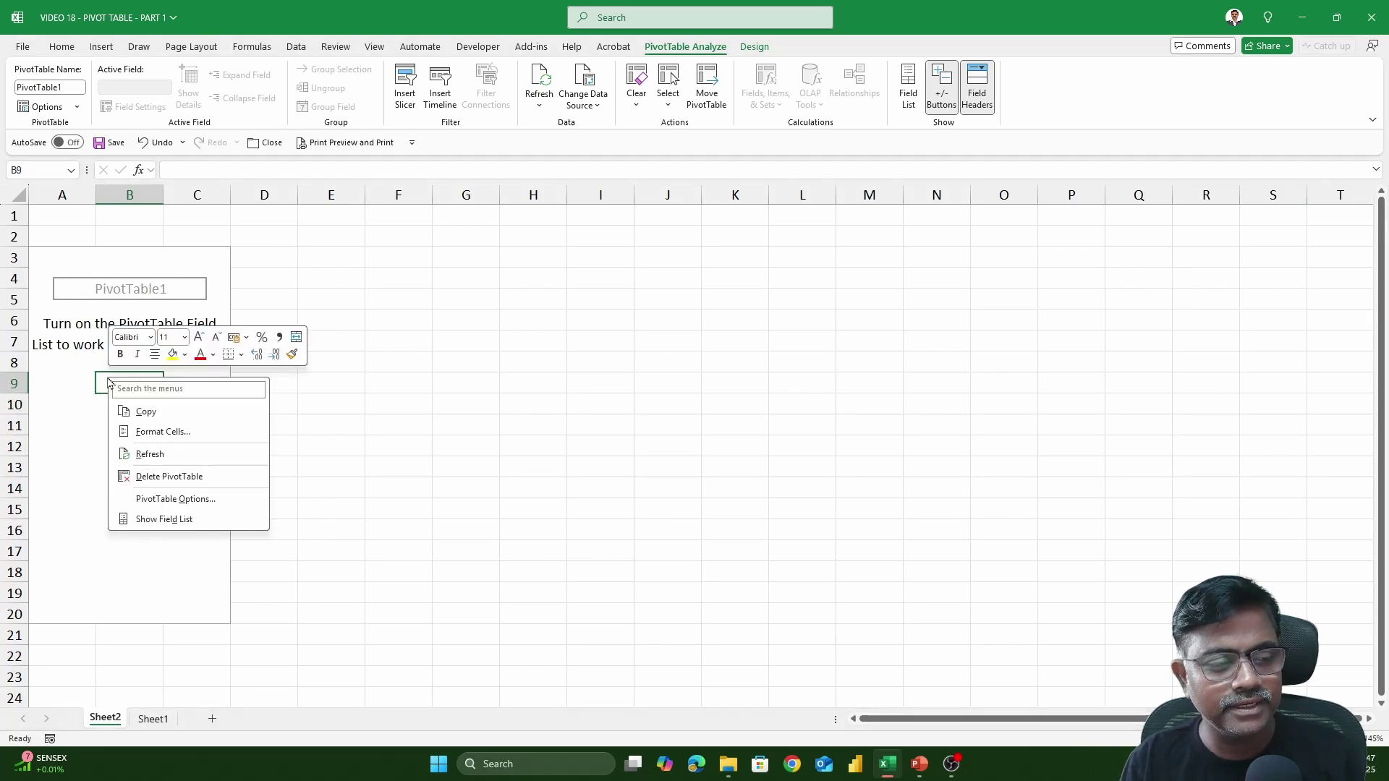
{"action": "left_click", "coordinate": [165, 520]}
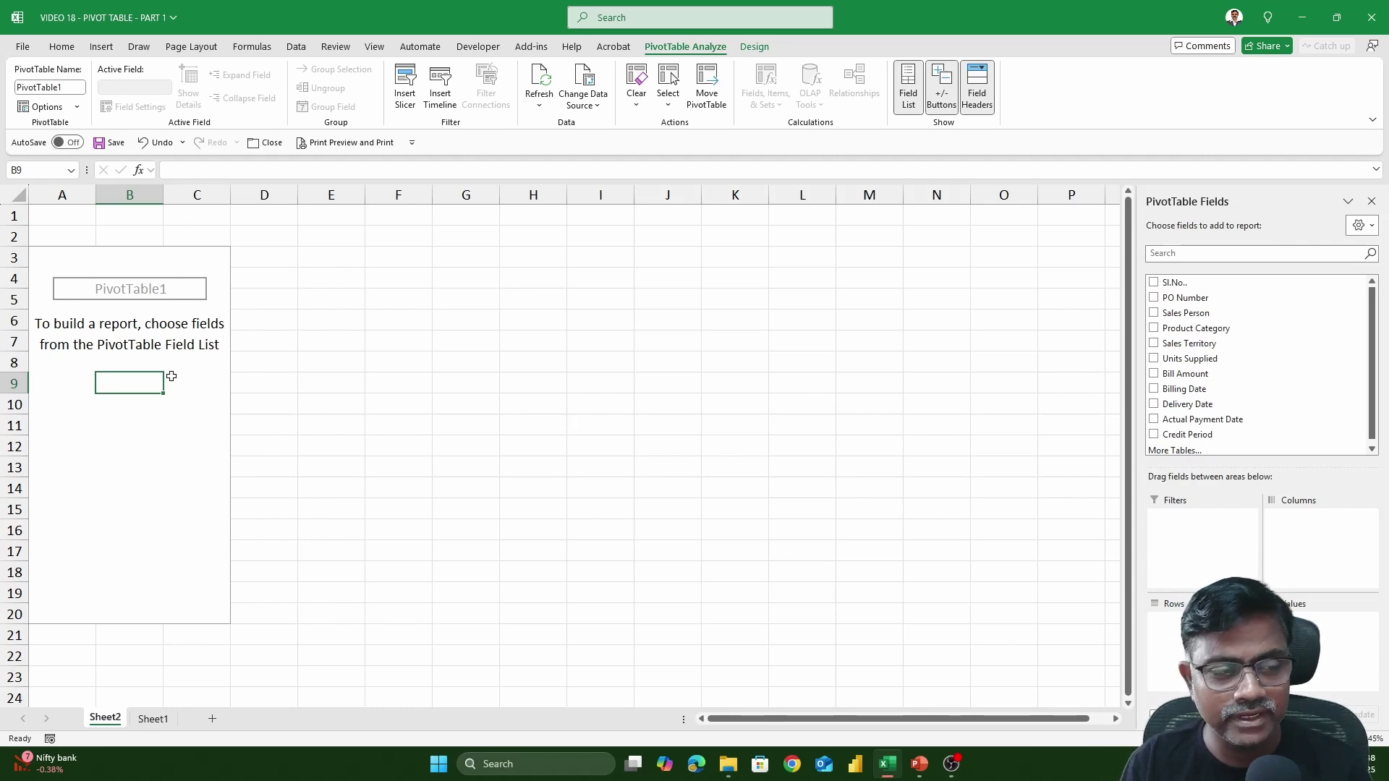
- Select an empty cell outside the PivotTable, and a cell inside it again to bring back the field list
{"action": "left_click", "coordinate": [124, 362]}
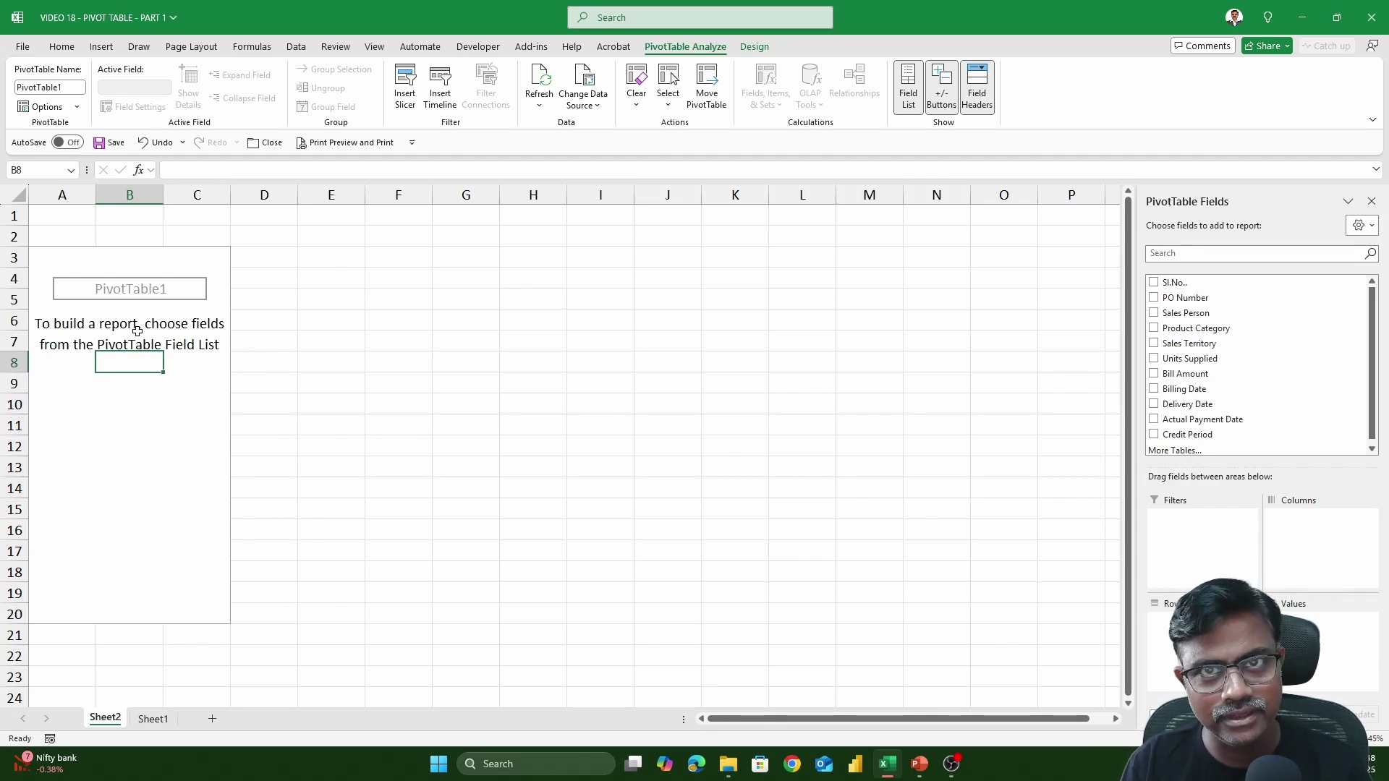
{"action": "left_click", "coordinate": [364, 345]}
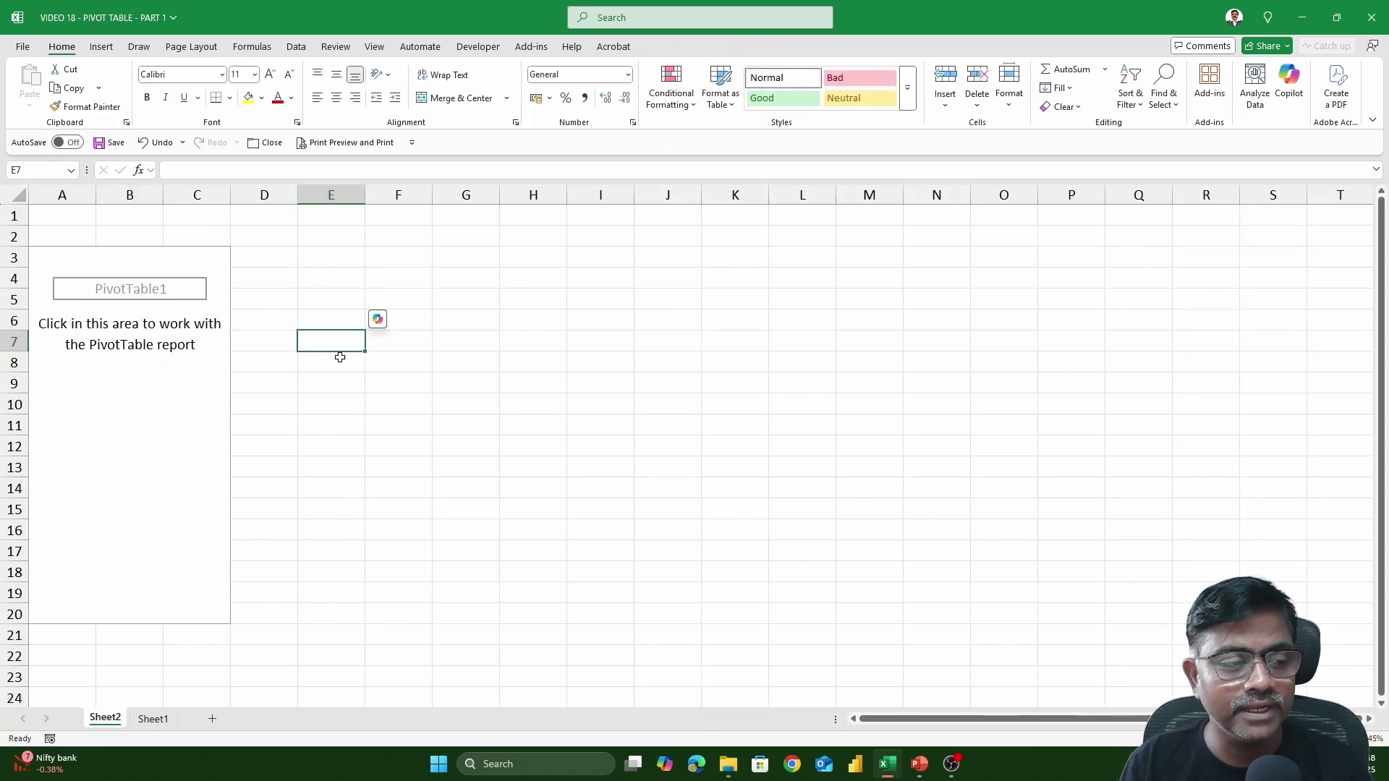
{"action": "left_click", "coordinate": [147, 386]}
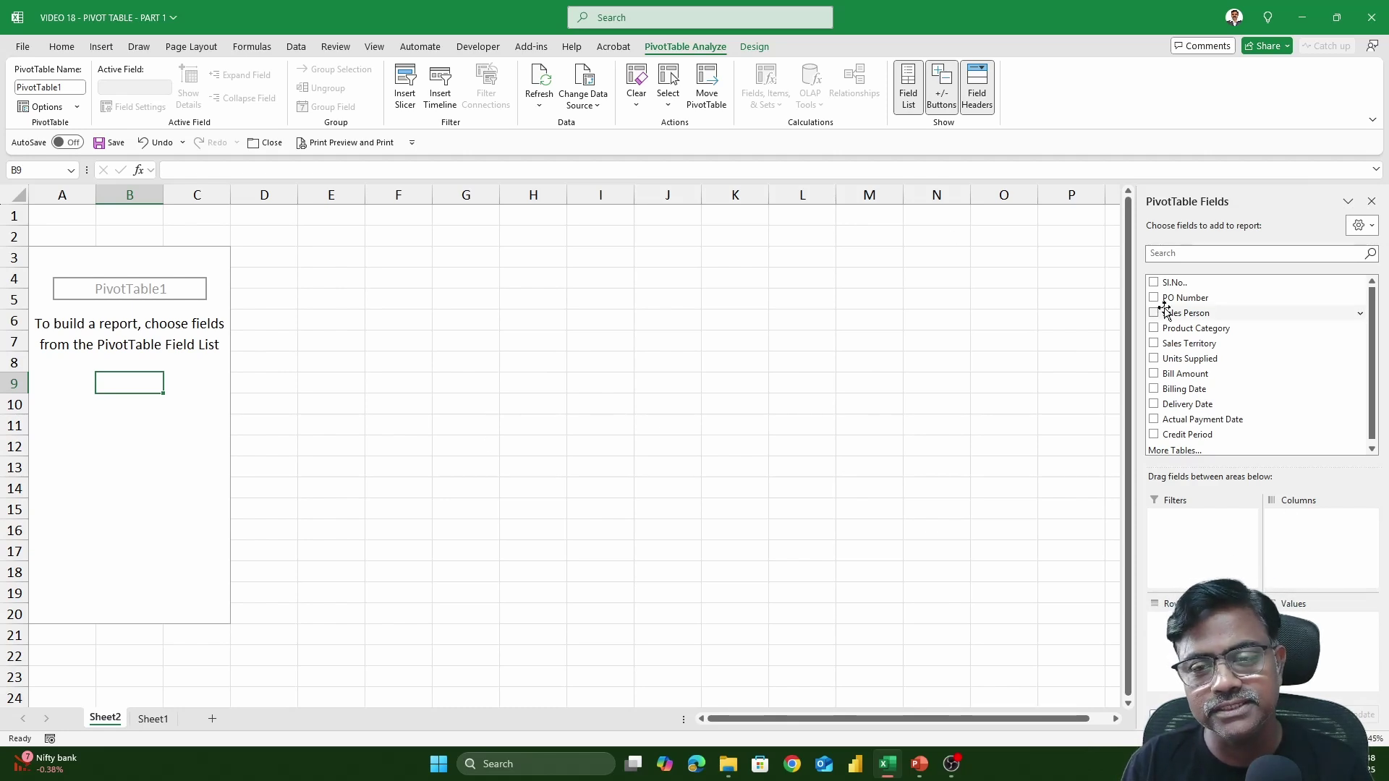
- Close the PivotTable field list and bring it back from cell B9 inside the empty PivotTable
{"action": "left_click", "coordinate": [1372, 201]}
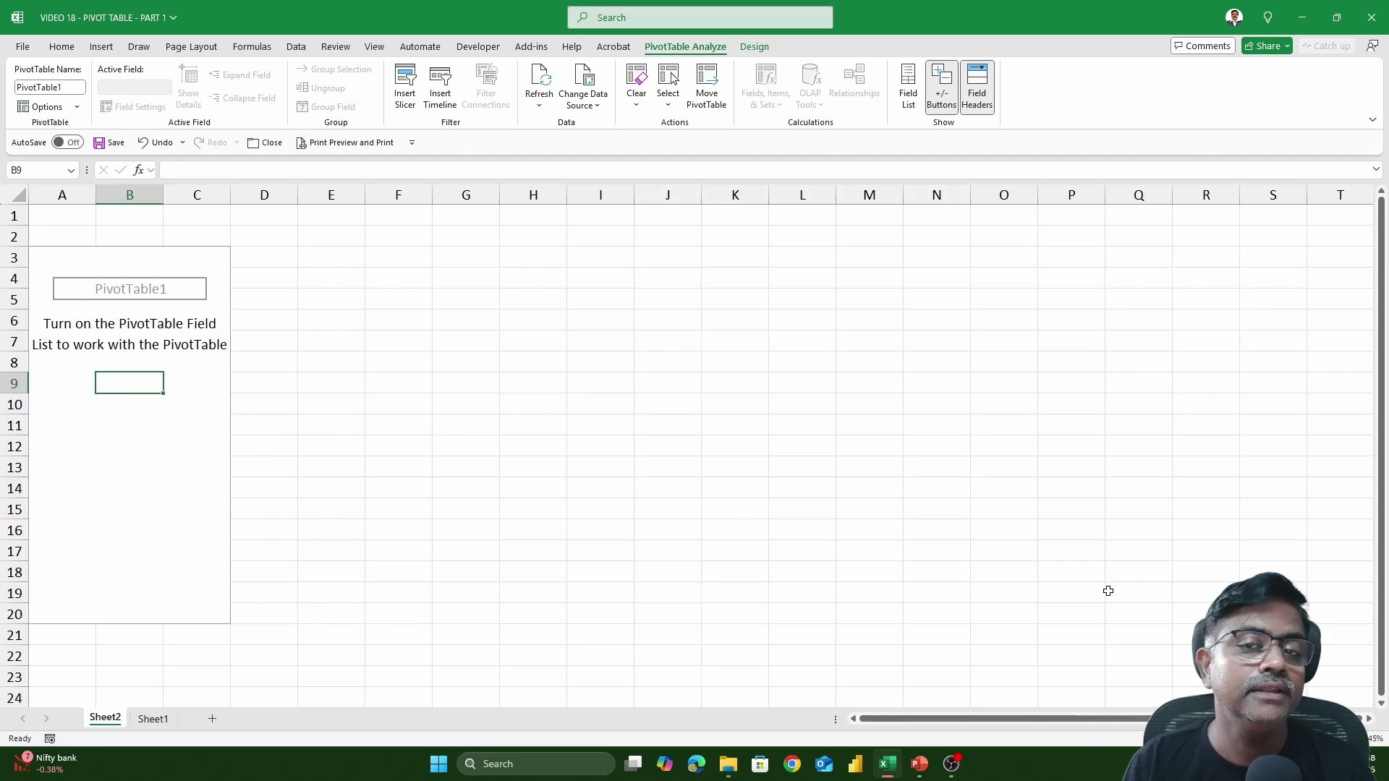
{"action": "left_click", "coordinate": [88, 444]}
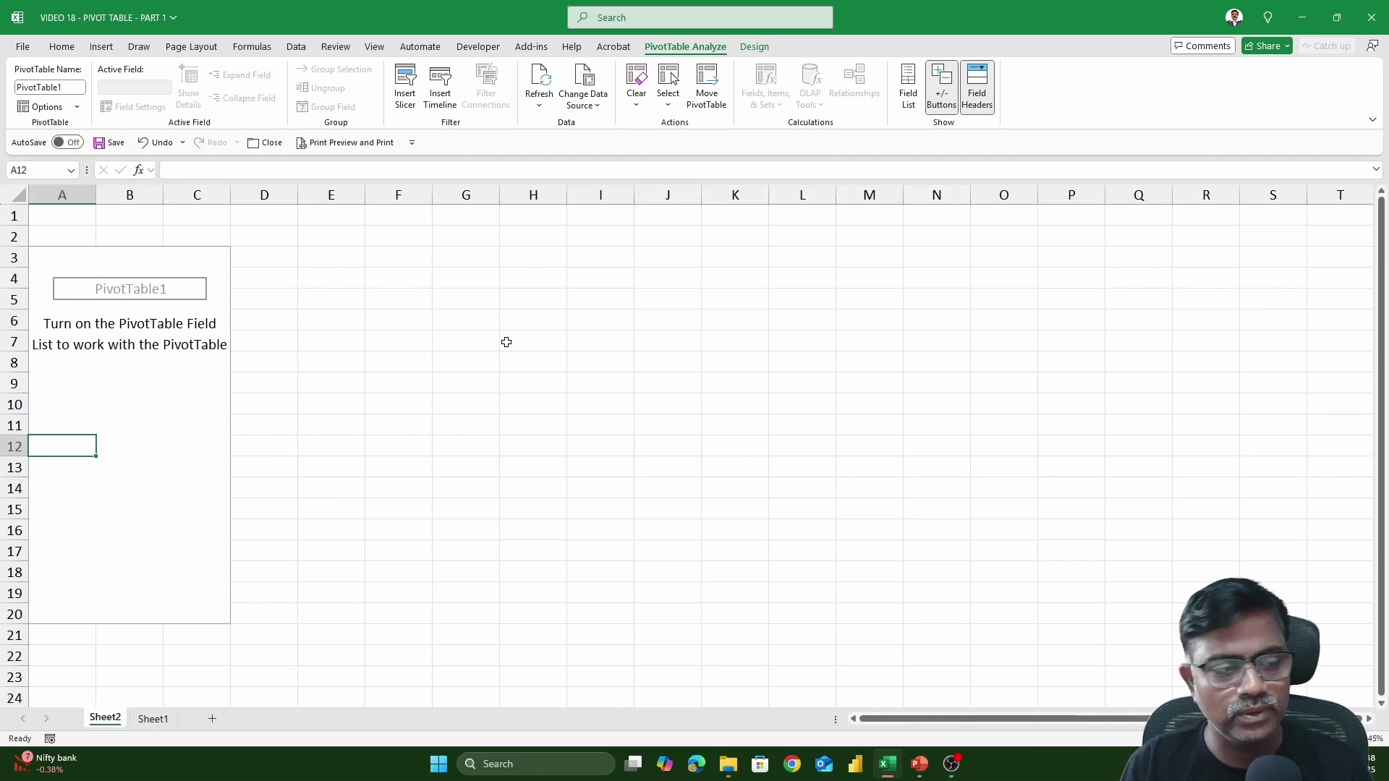
{"action": "right_click", "coordinate": [120, 389]}
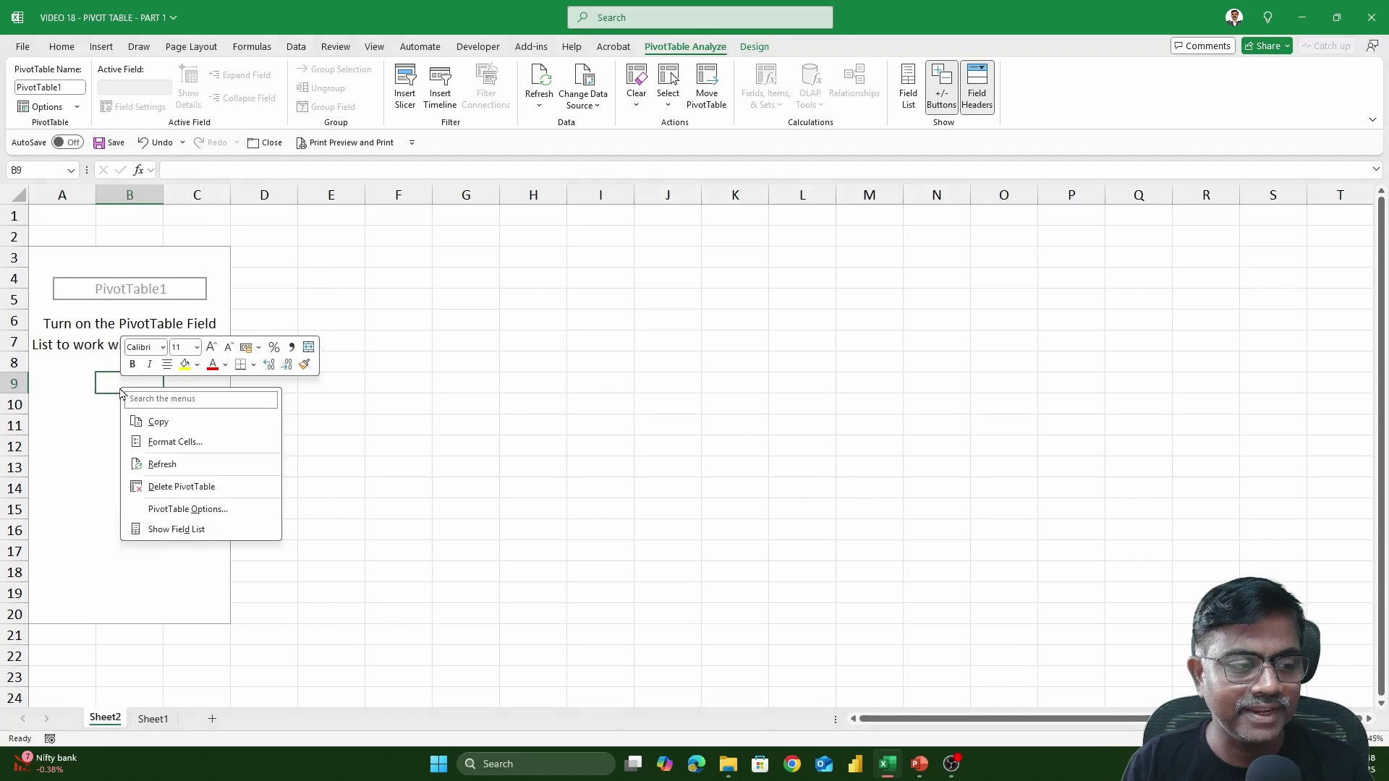
{"action": "left_click", "coordinate": [188, 531]}
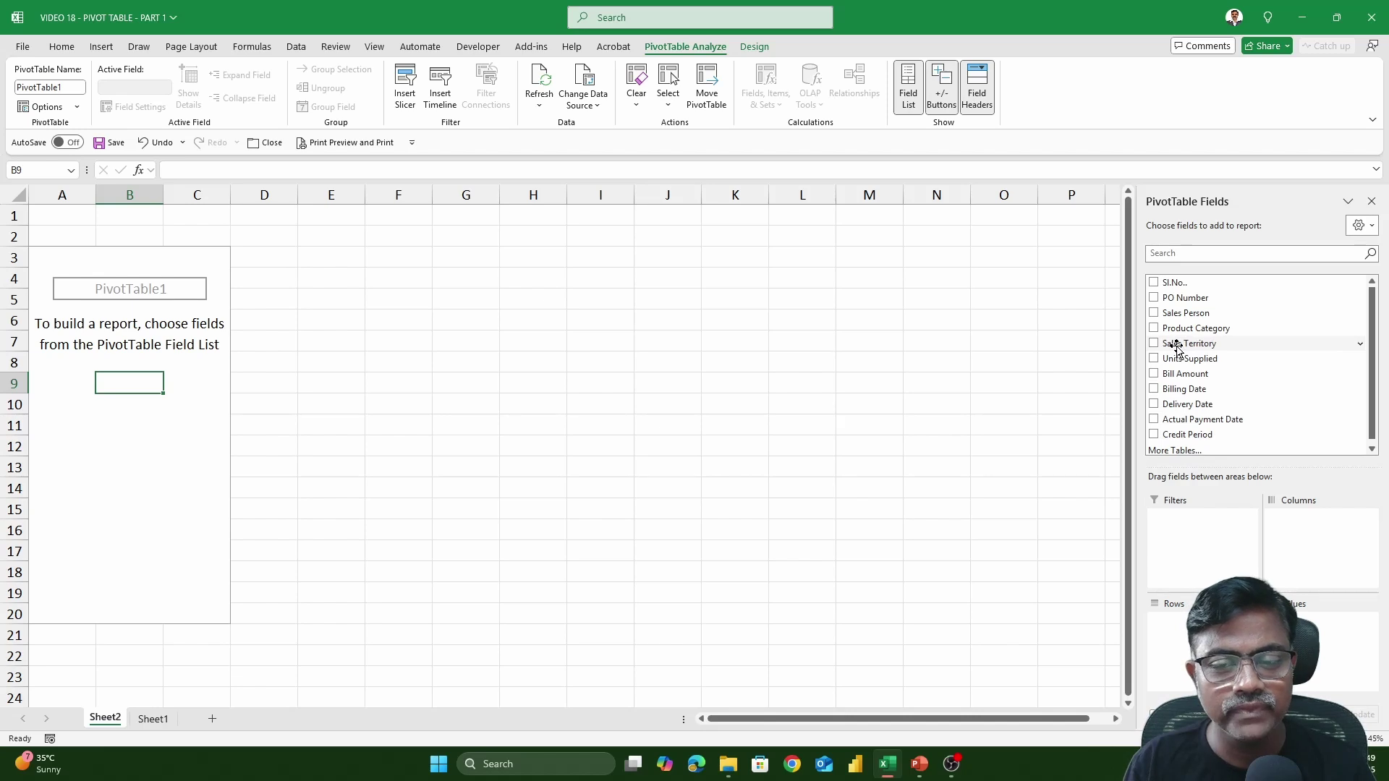
- Add the Sales Territory field to the Rows area and go through its row labels one by one
{"action": "left_click_drag", "start_coordinate": [1169, 348], "coordinate": [1176, 630]}
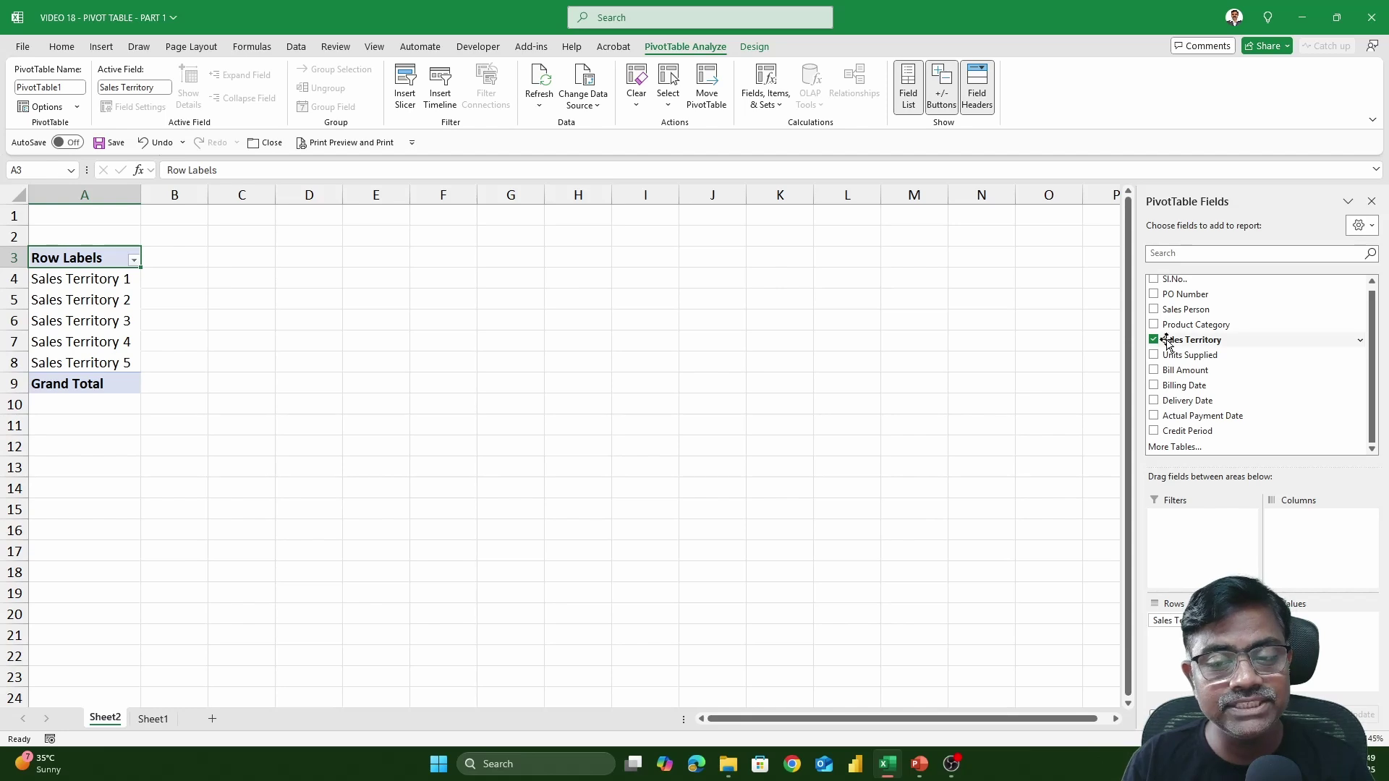
{"action": "left_click", "coordinate": [80, 282]}
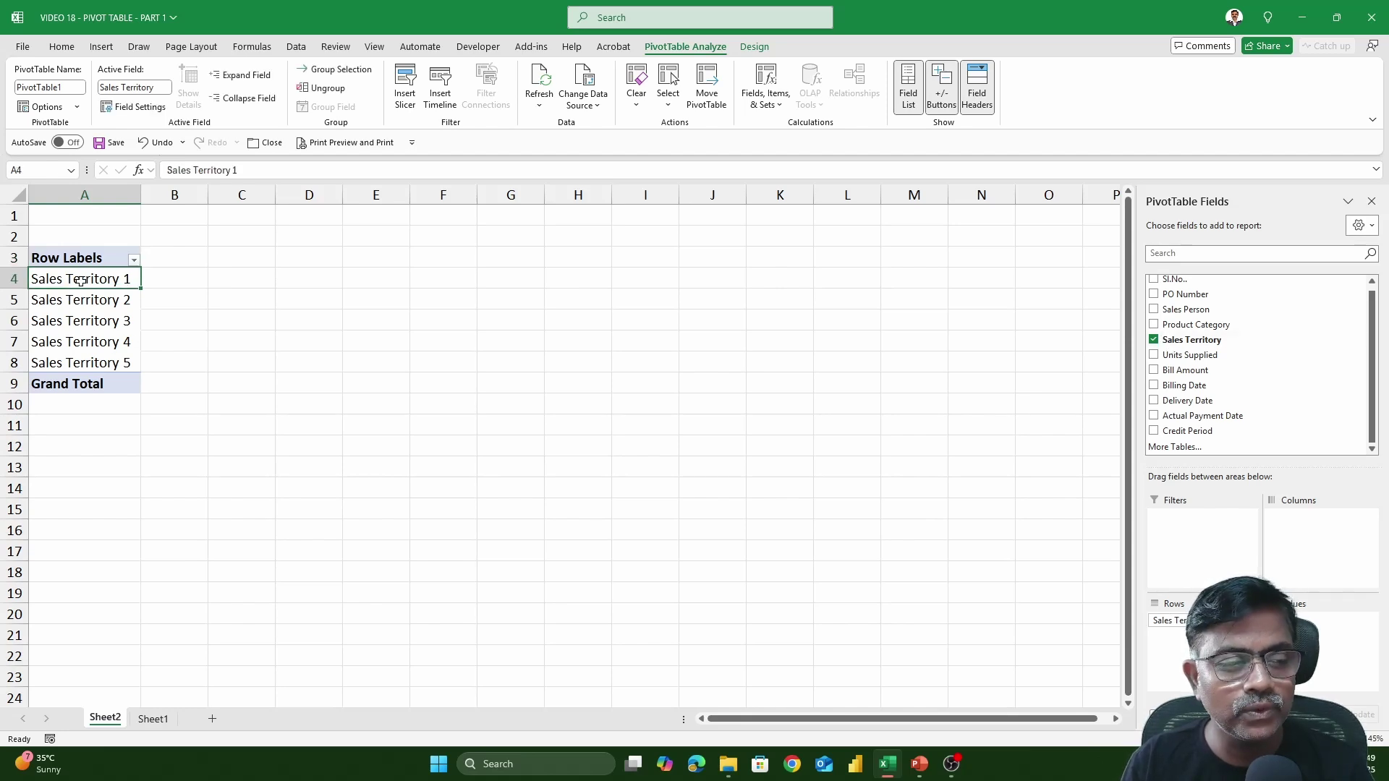
{"action": "left_click", "coordinate": [88, 302]}
{"action": "left_click", "coordinate": [102, 325]}
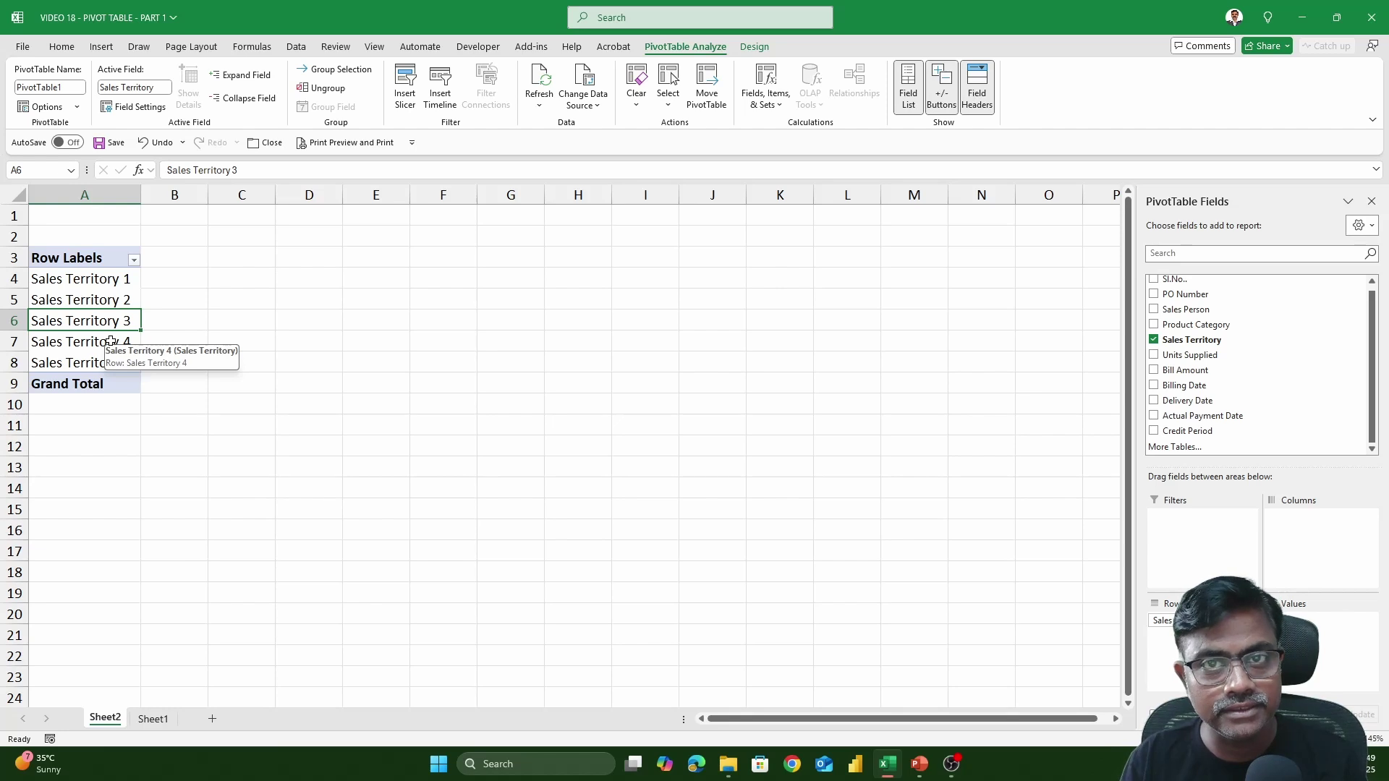
{"action": "left_click", "coordinate": [120, 346]}
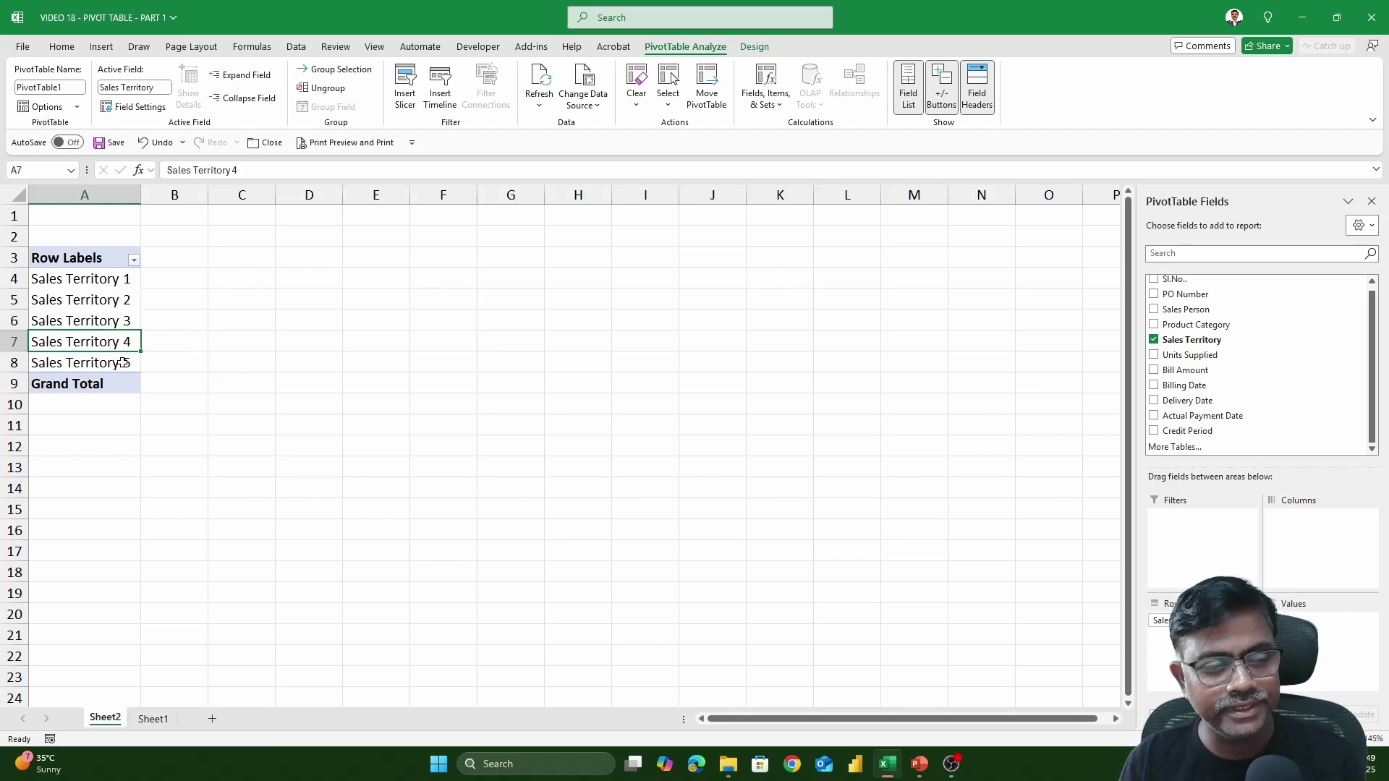
{"action": "left_click", "coordinate": [123, 363]}
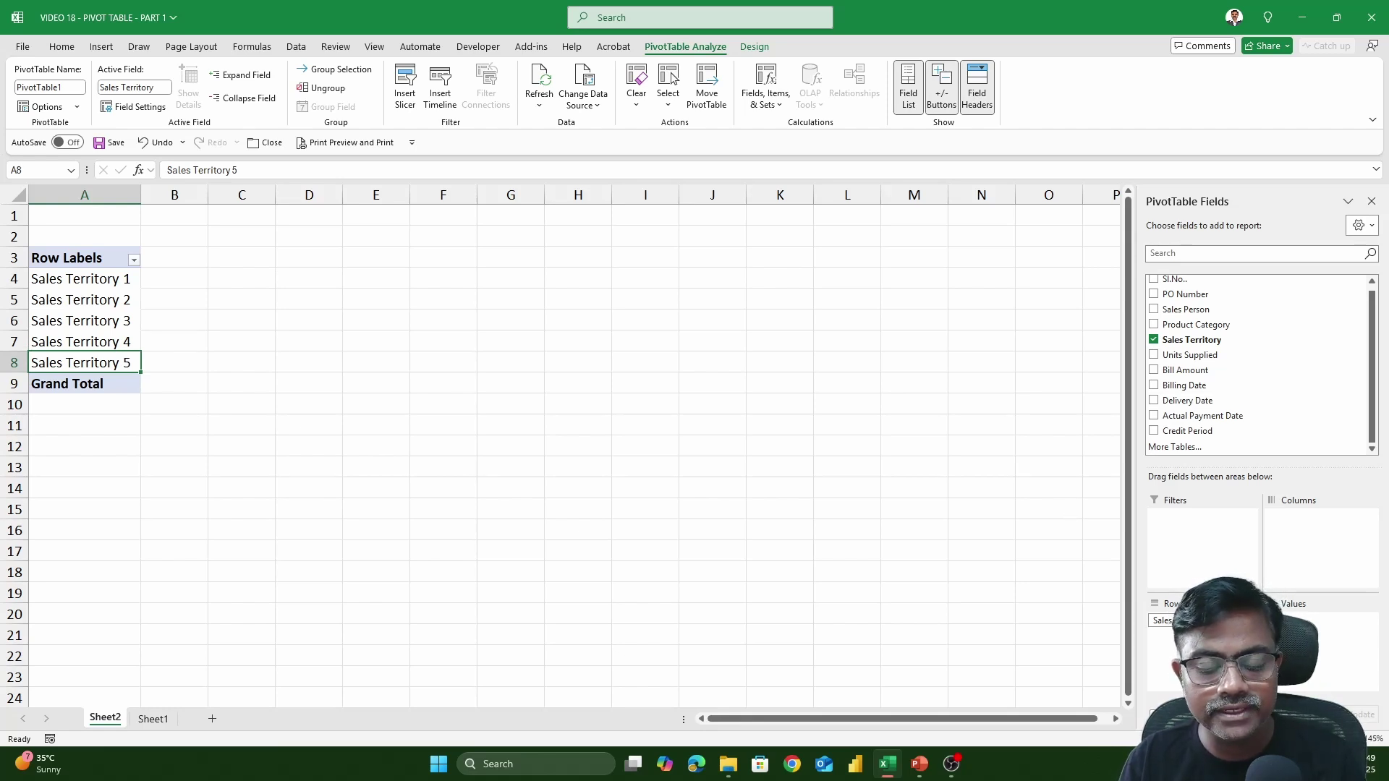
- Move the Sales Territory field from Rows to Columns and go through its column labels one by one
{"action": "left_click_drag", "start_coordinate": [1162, 620], "coordinate": [1324, 549]}
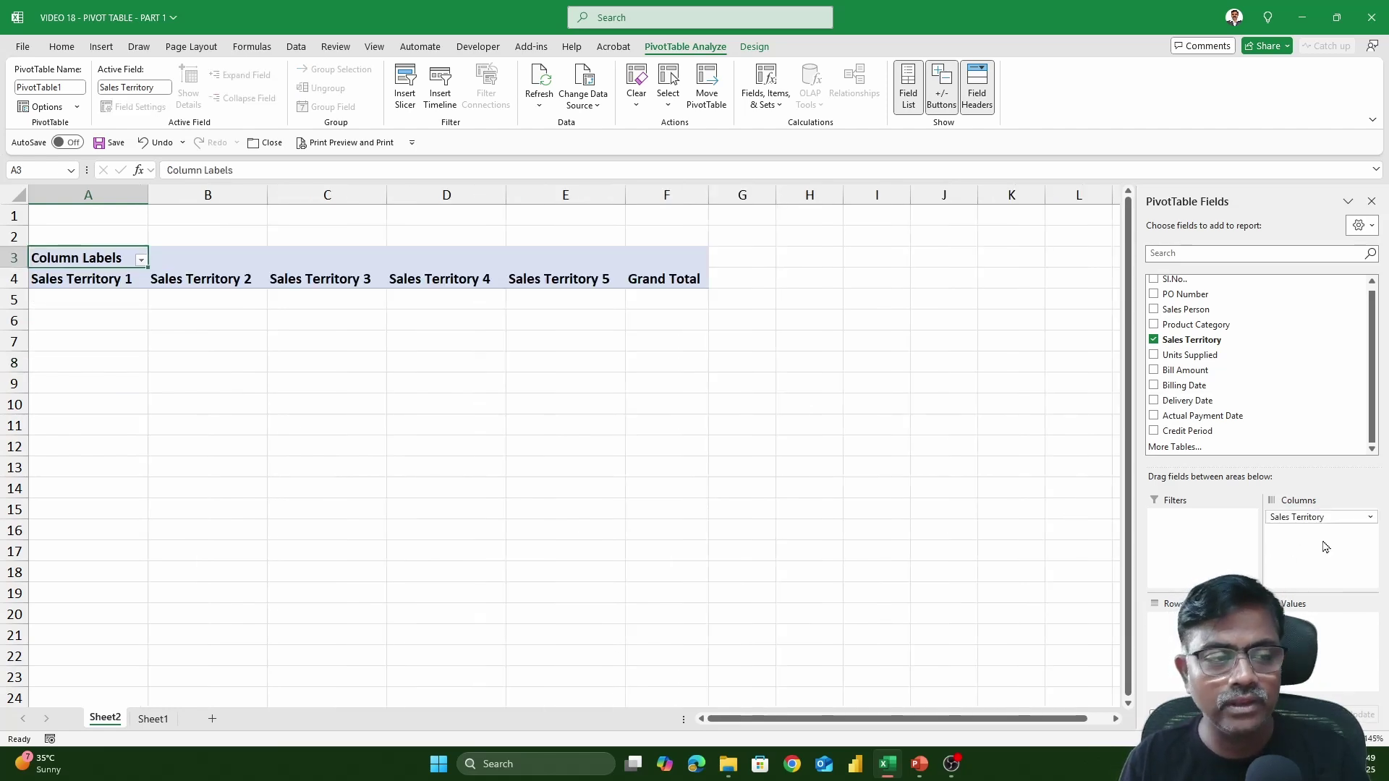
{"action": "left_click", "coordinate": [121, 283]}
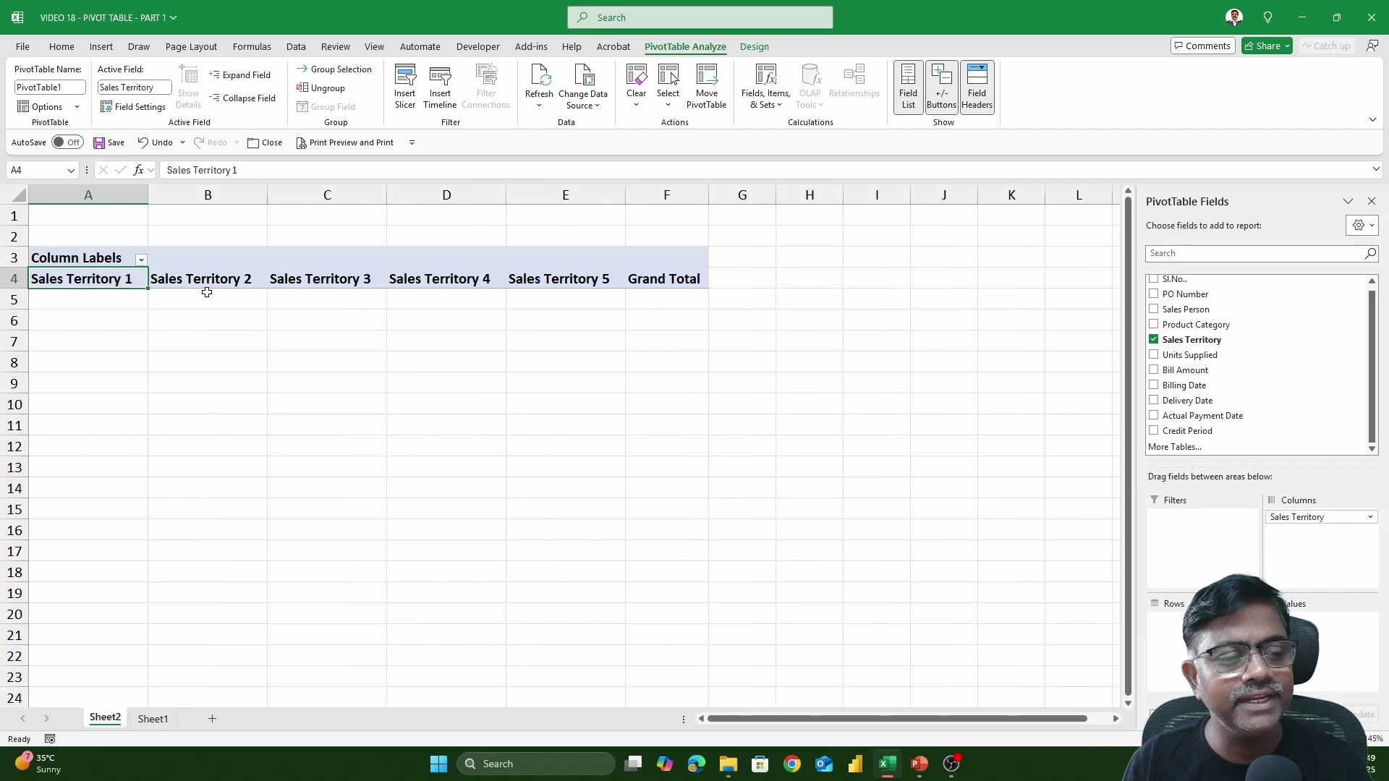
{"action": "left_click", "coordinate": [217, 280]}
{"action": "left_click", "coordinate": [322, 281]}
{"action": "left_click", "coordinate": [471, 282]}
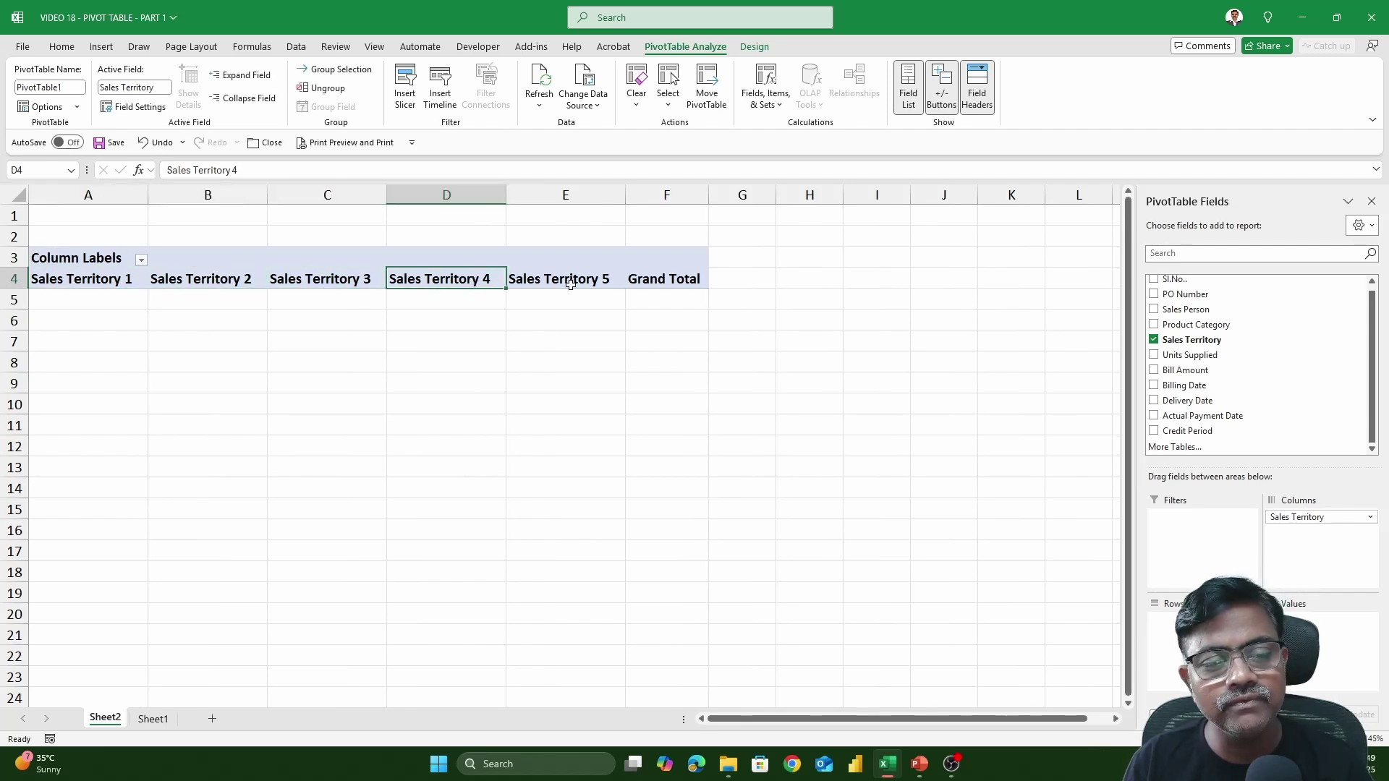
{"action": "left_click", "coordinate": [560, 281]}
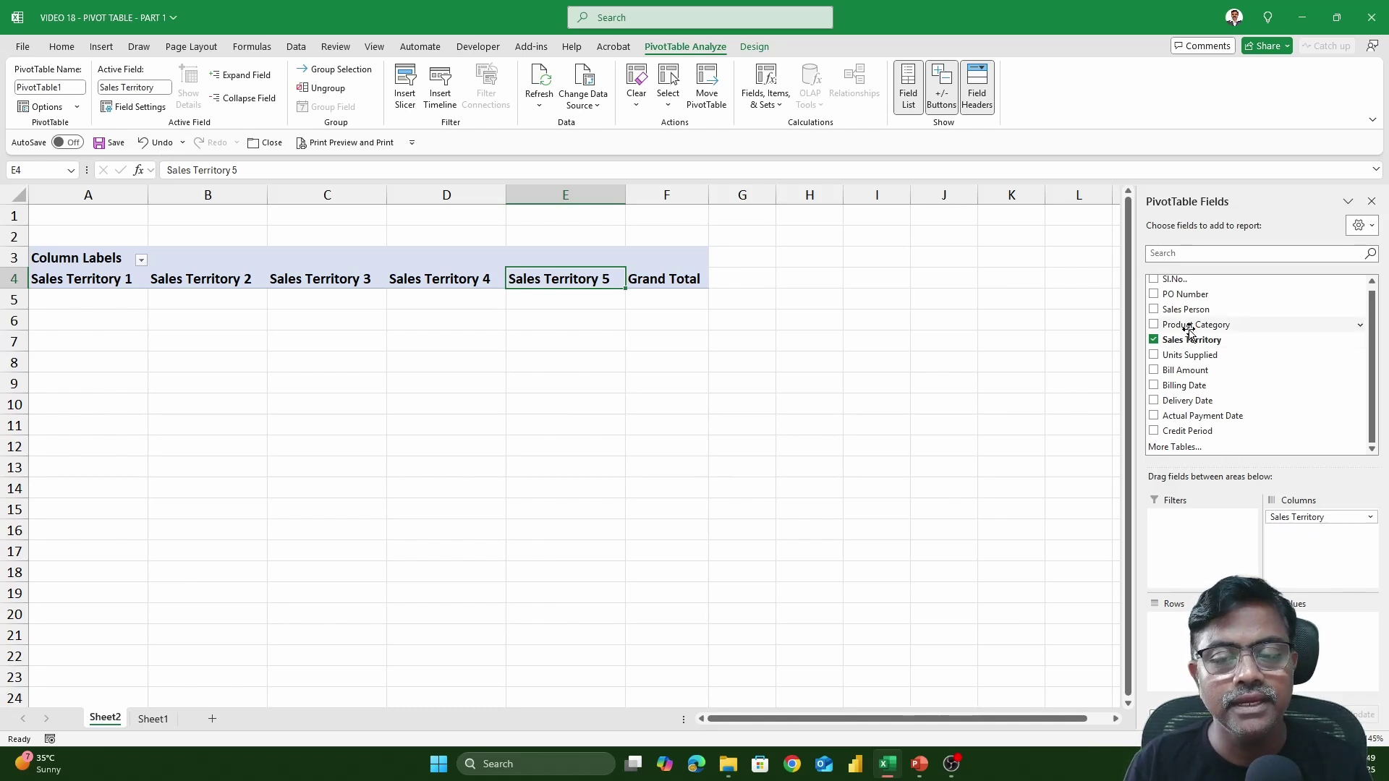
- Add Product Category to the Rows area and Units Supplied to the Values area of the PivotTable
{"action": "left_click_drag", "start_coordinate": [1188, 322], "coordinate": [1184, 650]}
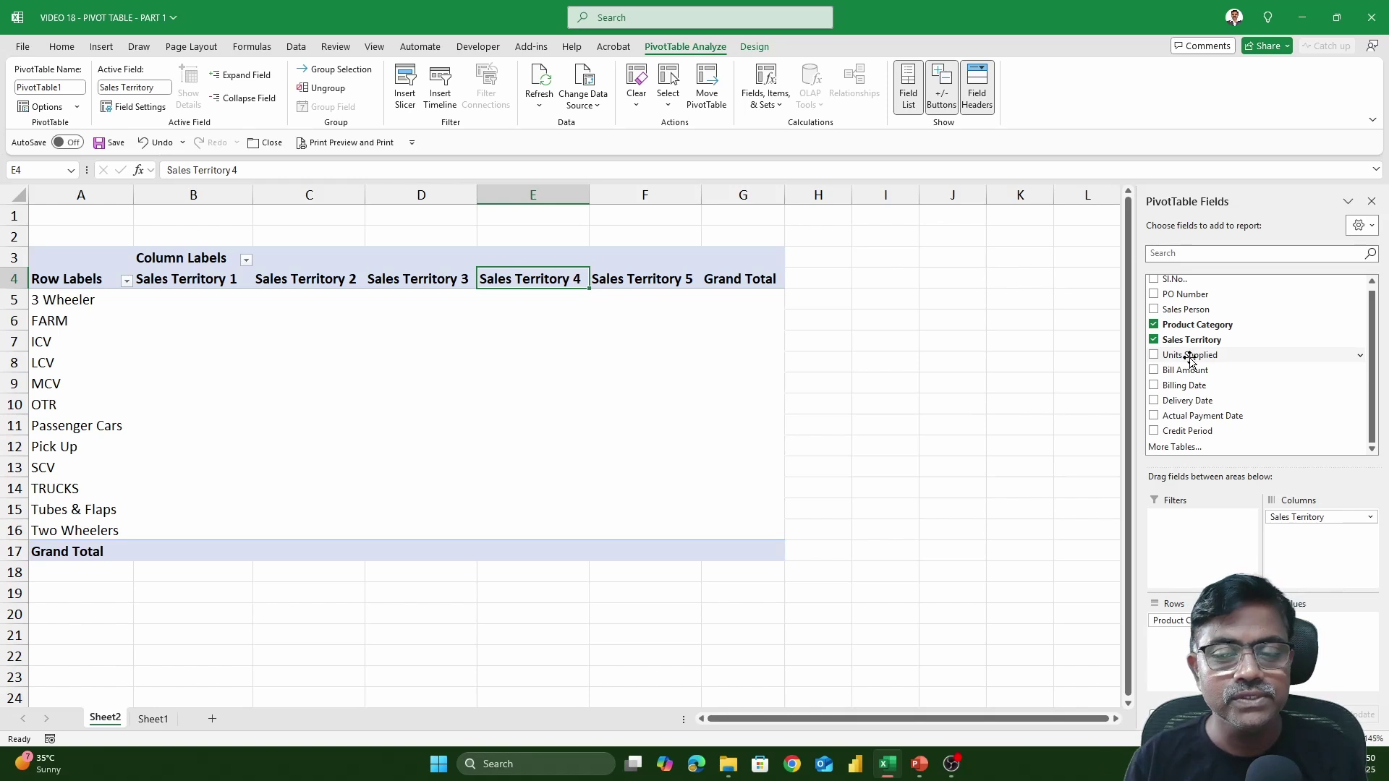
{"action": "left_click_drag", "start_coordinate": [1190, 359], "coordinate": [1310, 622]}
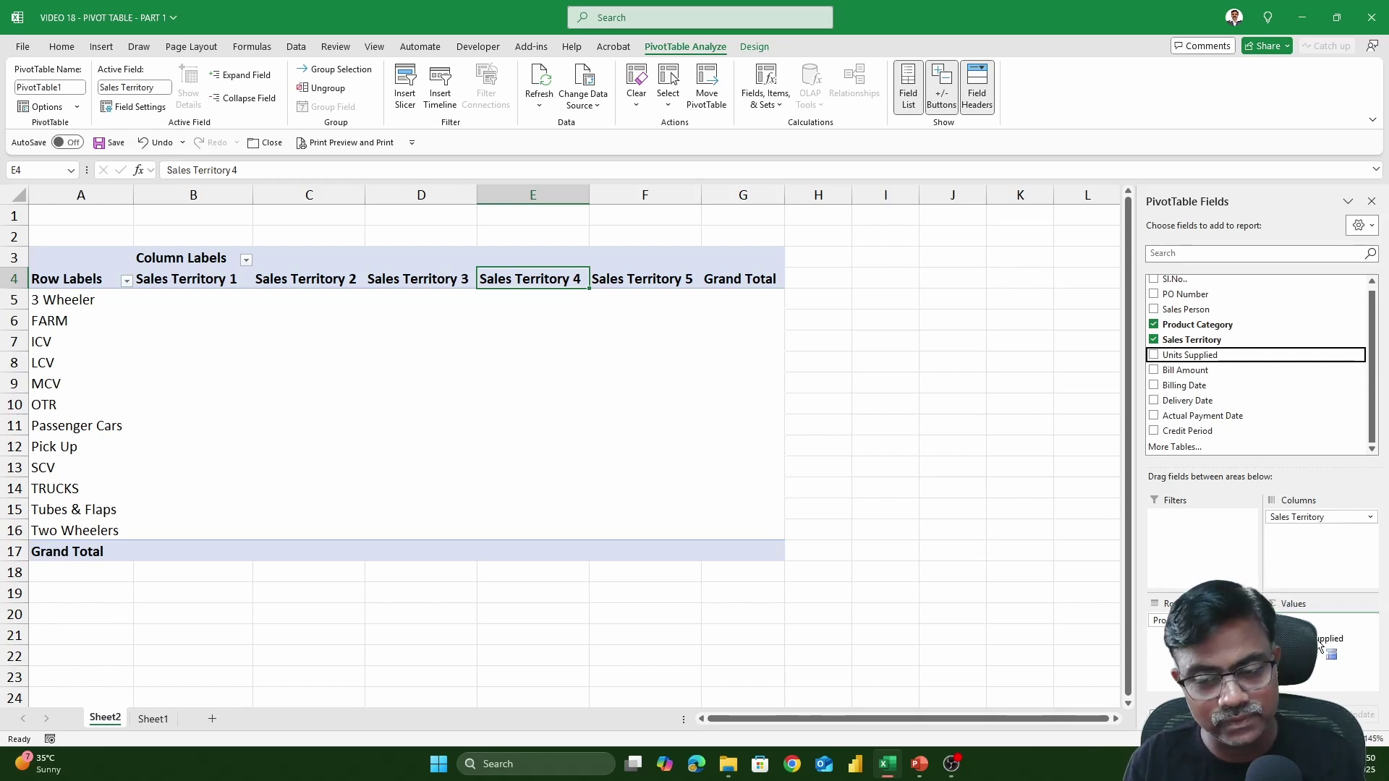
{"action": "left_click_drag", "start_coordinate": [1319, 646], "coordinate": [1321, 647]}
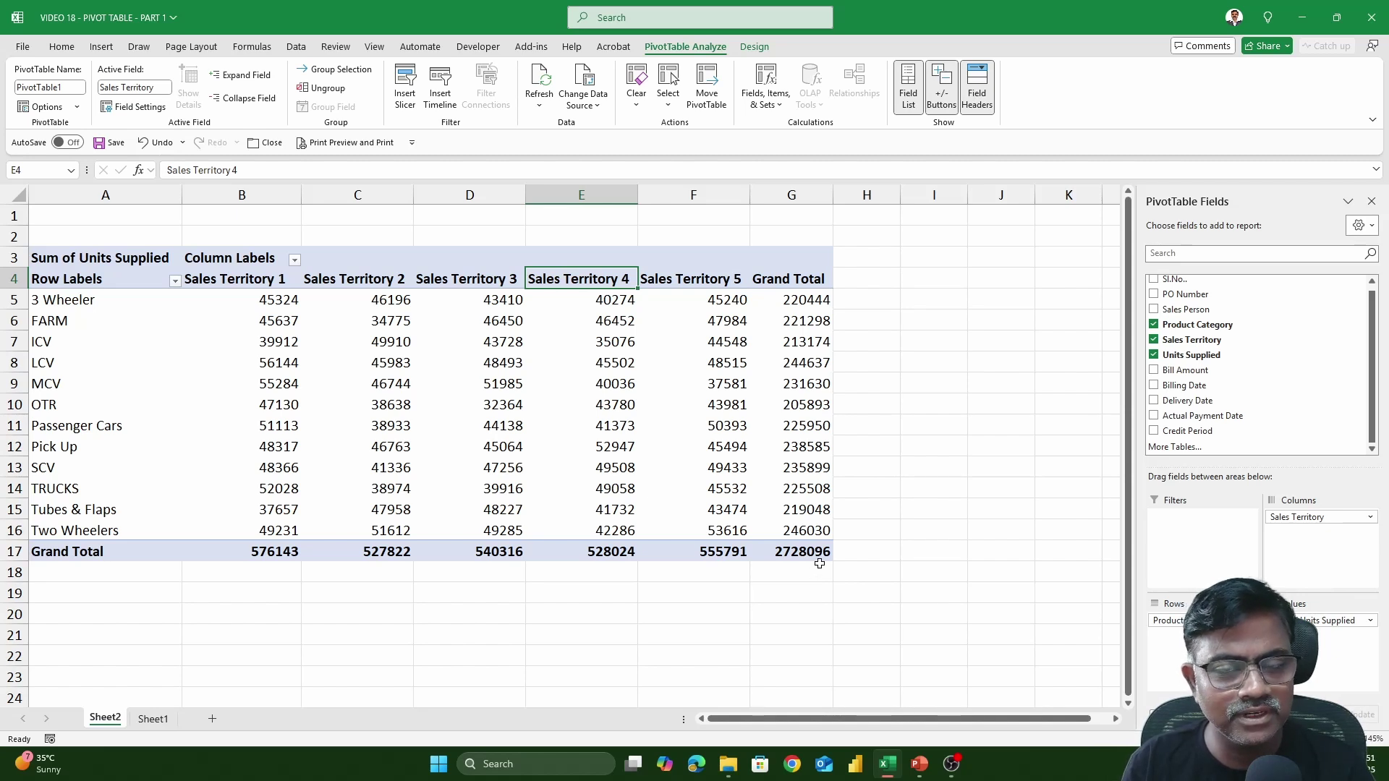
- Examine the units supplied per product category and sales territory, including the row and column grand totals
{"action": "left_click", "coordinate": [76, 303]}
{"action": "left_click", "coordinate": [251, 299]}
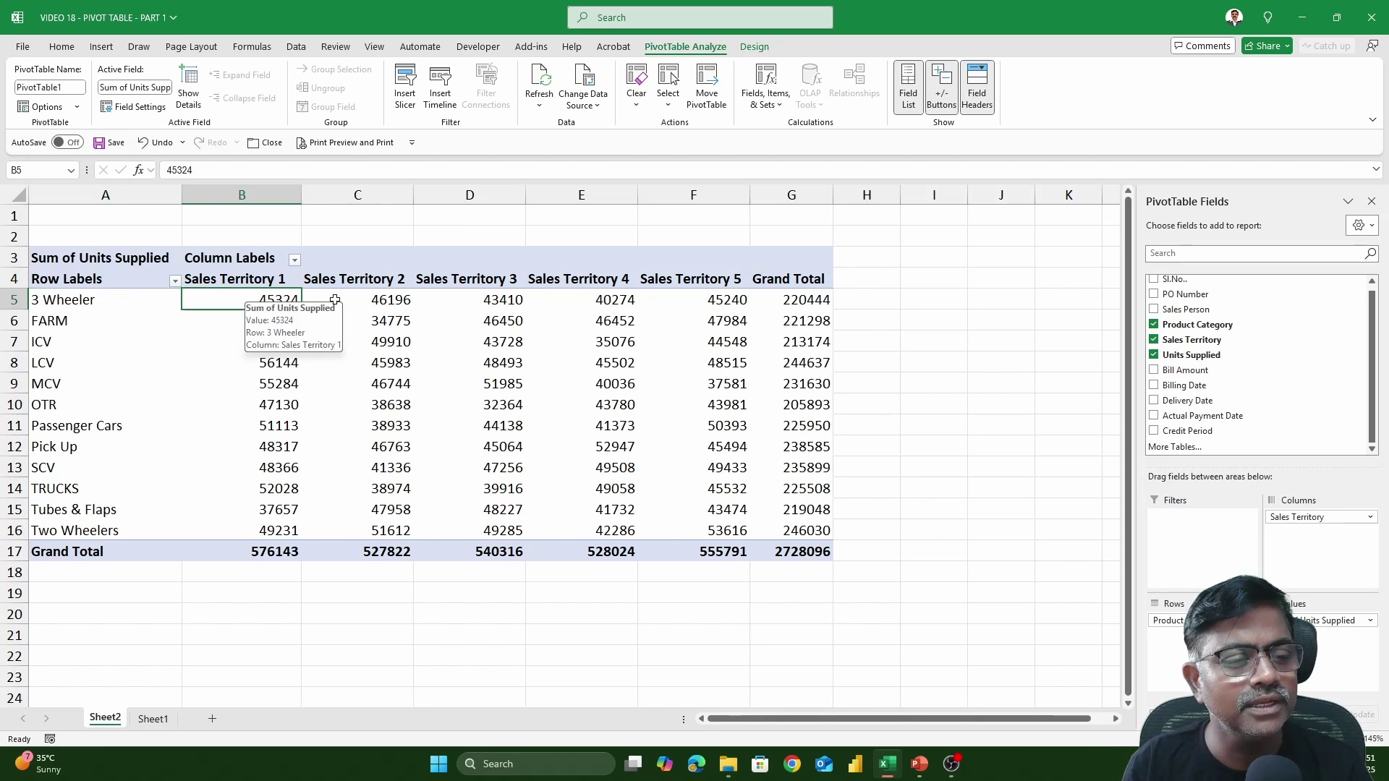
{"action": "left_click", "coordinate": [398, 299]}
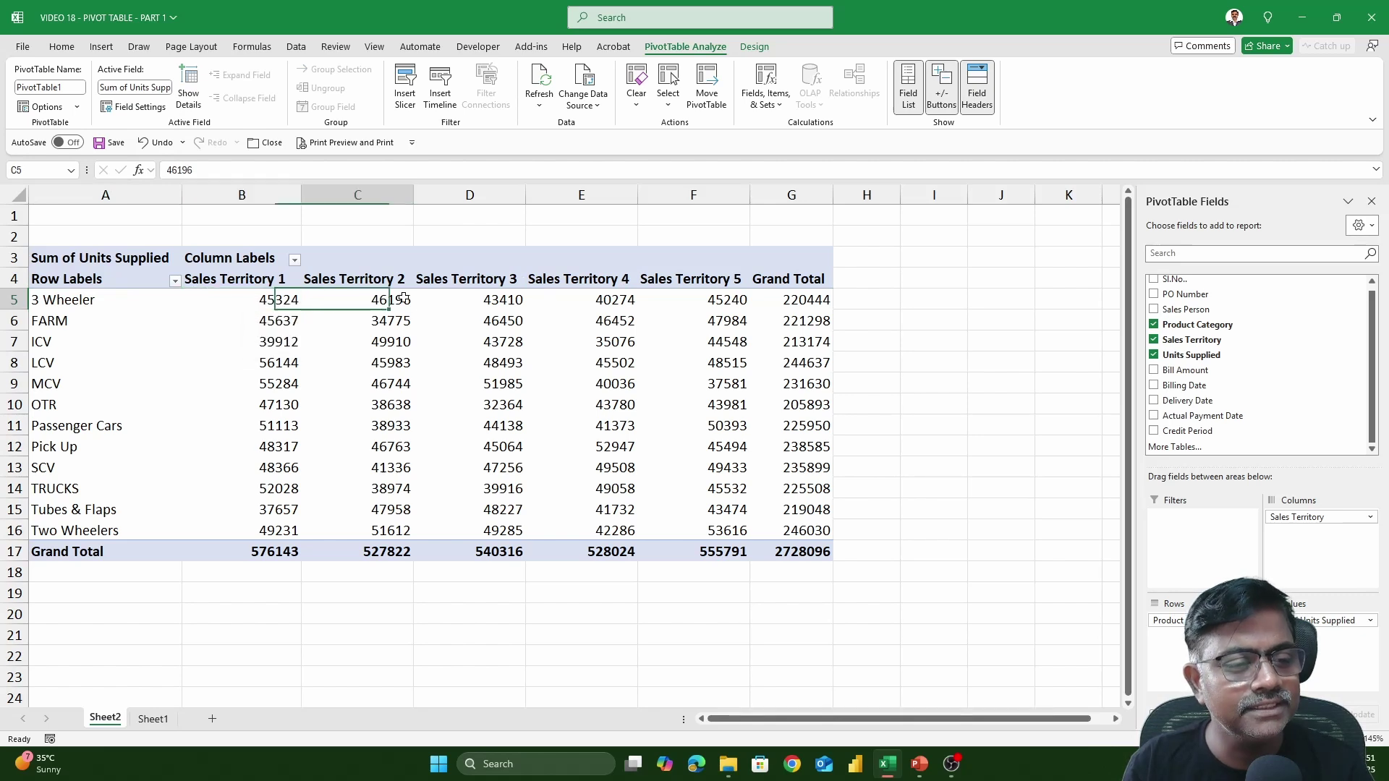
{"action": "left_click", "coordinate": [107, 325]}
{"action": "left_click", "coordinate": [97, 375]}
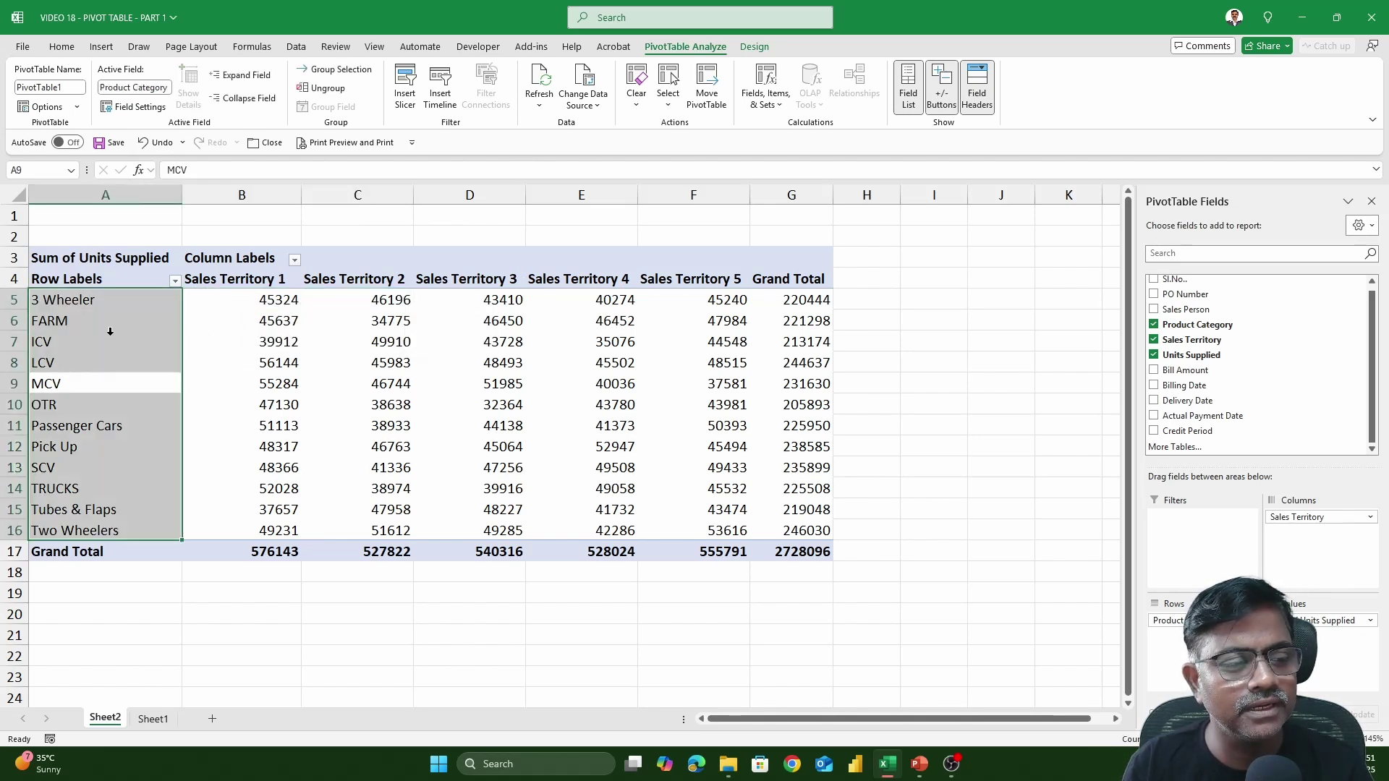
{"action": "left_click", "coordinate": [267, 302]}
{"action": "left_click", "coordinate": [372, 299]}
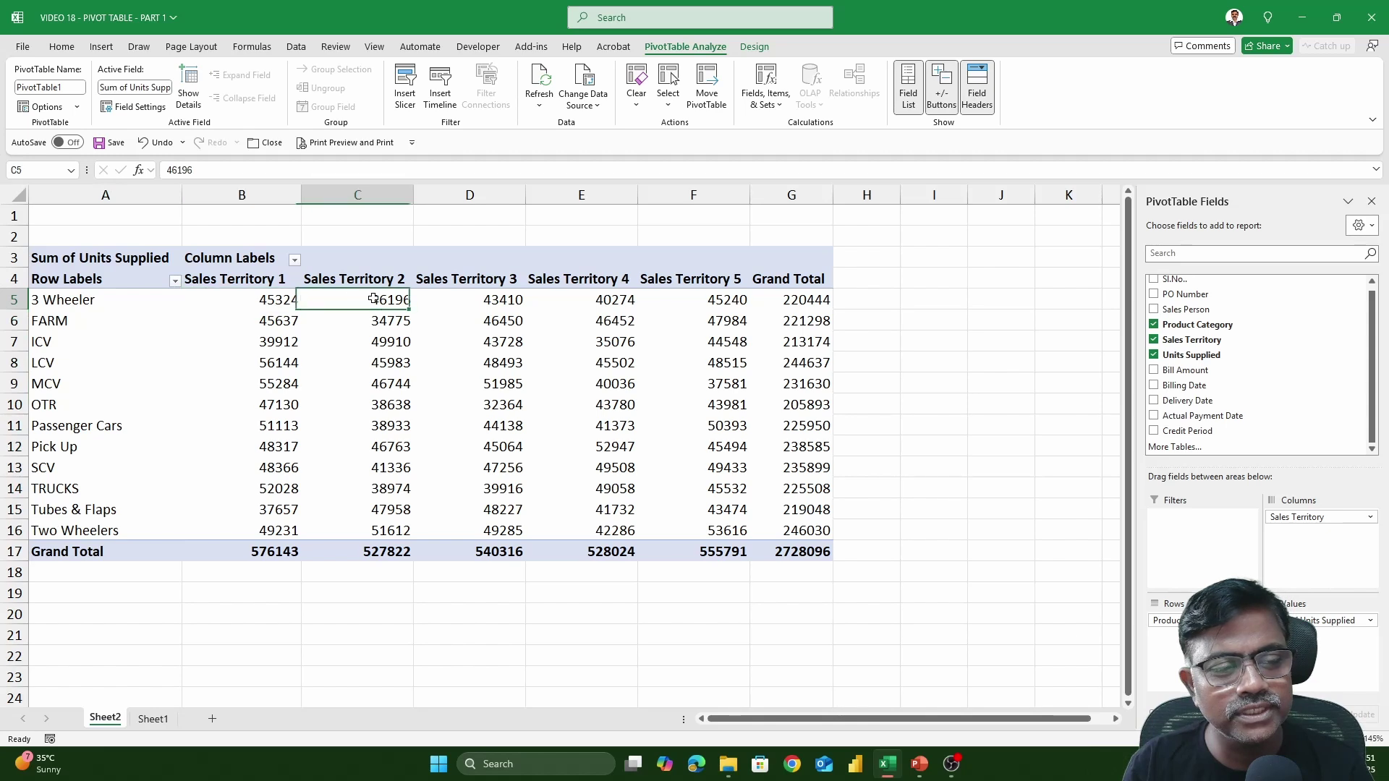
{"action": "left_click", "coordinate": [478, 302]}
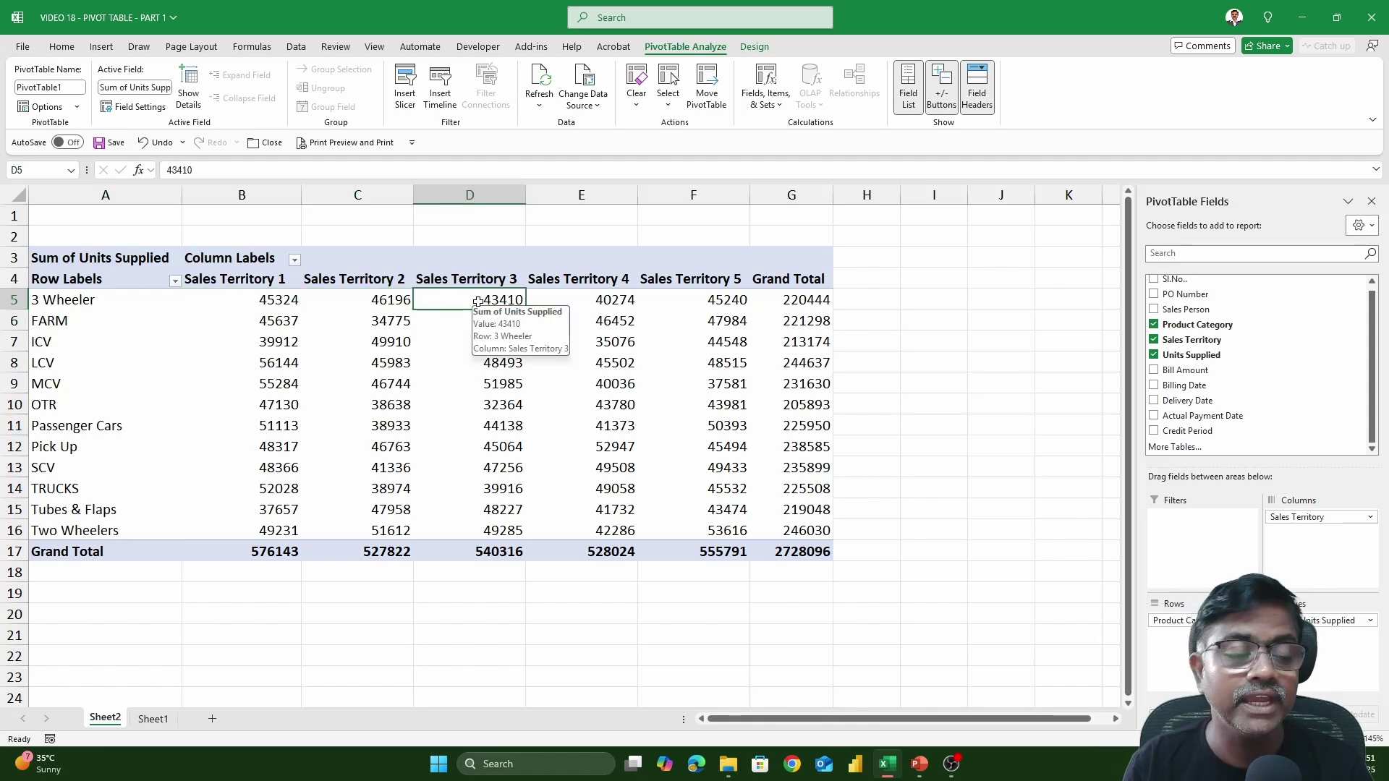
{"action": "left_click", "coordinate": [275, 301]}
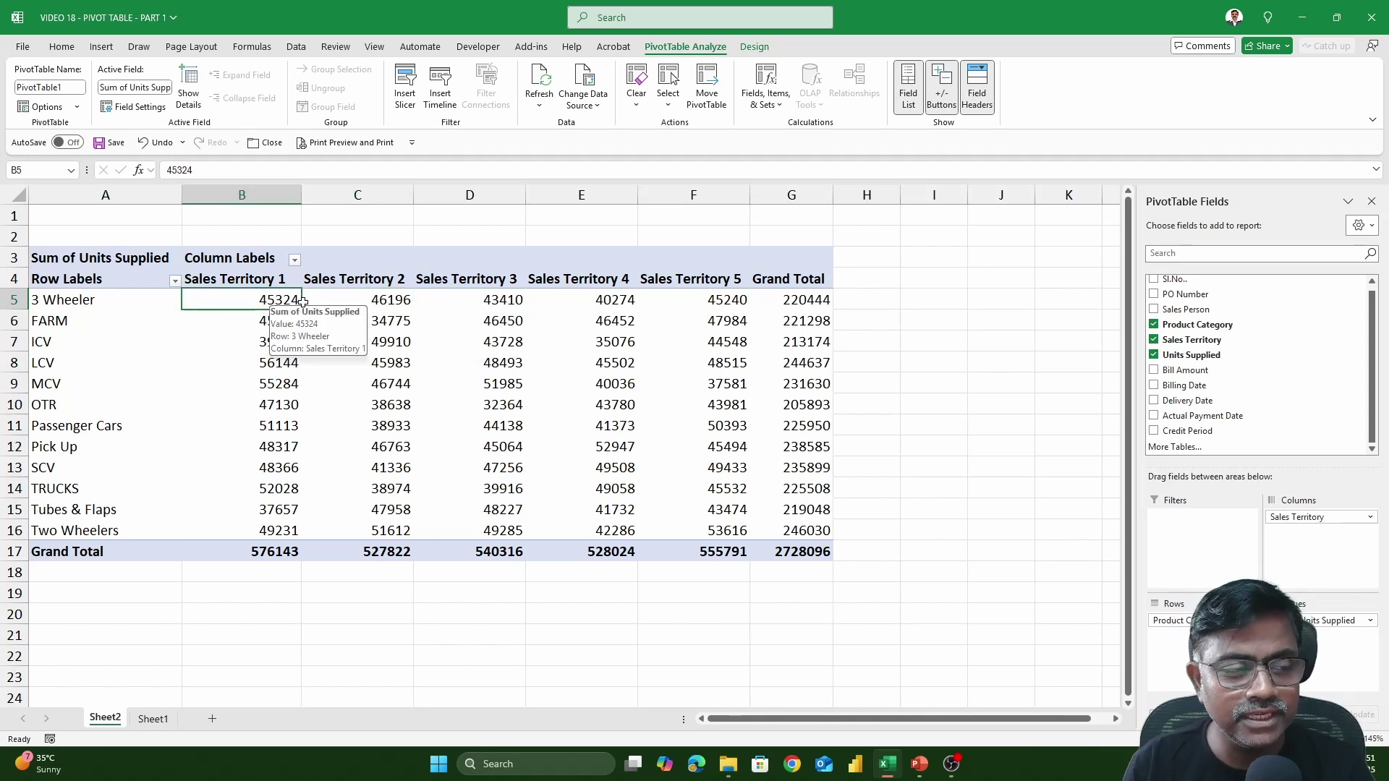
{"action": "left_click", "coordinate": [820, 299]}
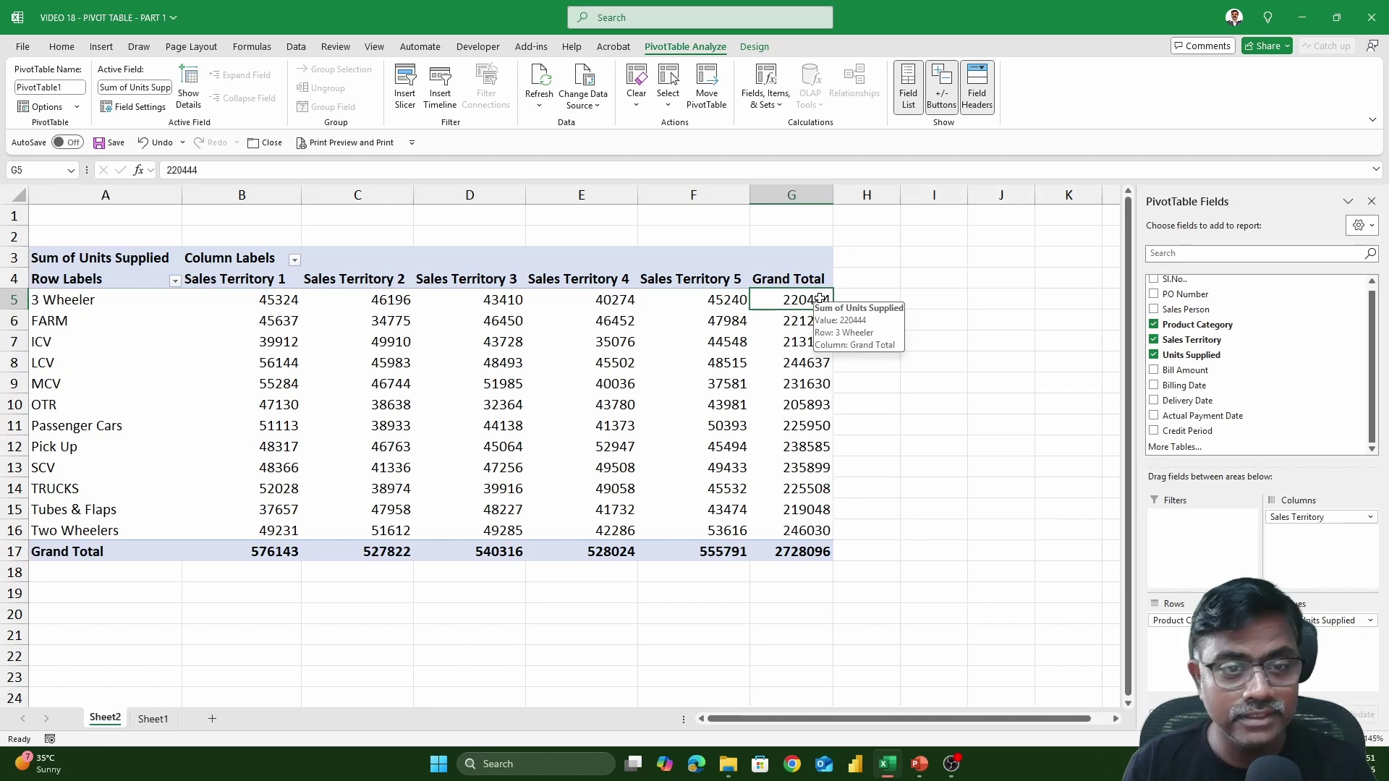
{"action": "left_click", "coordinate": [273, 554]}
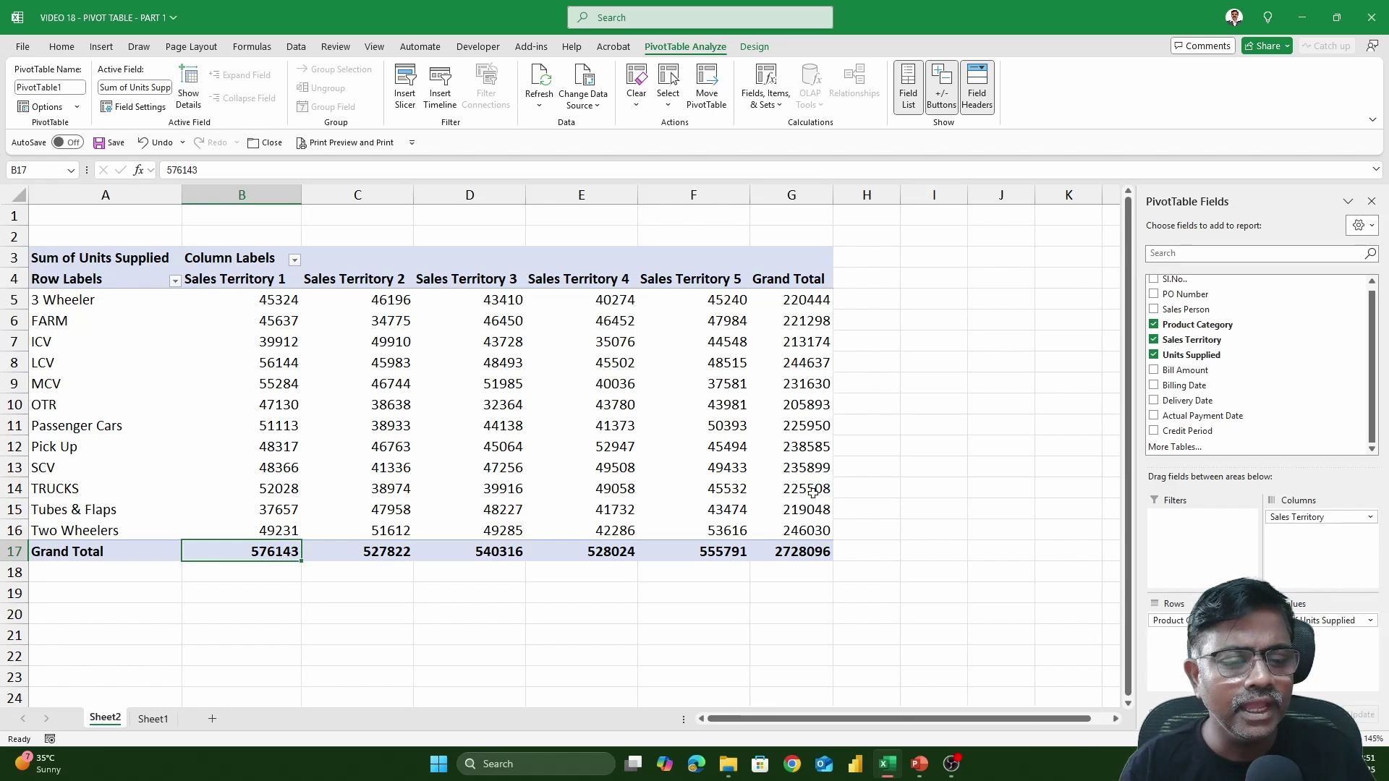
- Sort the product category rows by their Grand Total column from largest to smallest
{"action": "left_click", "coordinate": [817, 303]}
{"action": "right_click", "coordinate": [822, 306]}
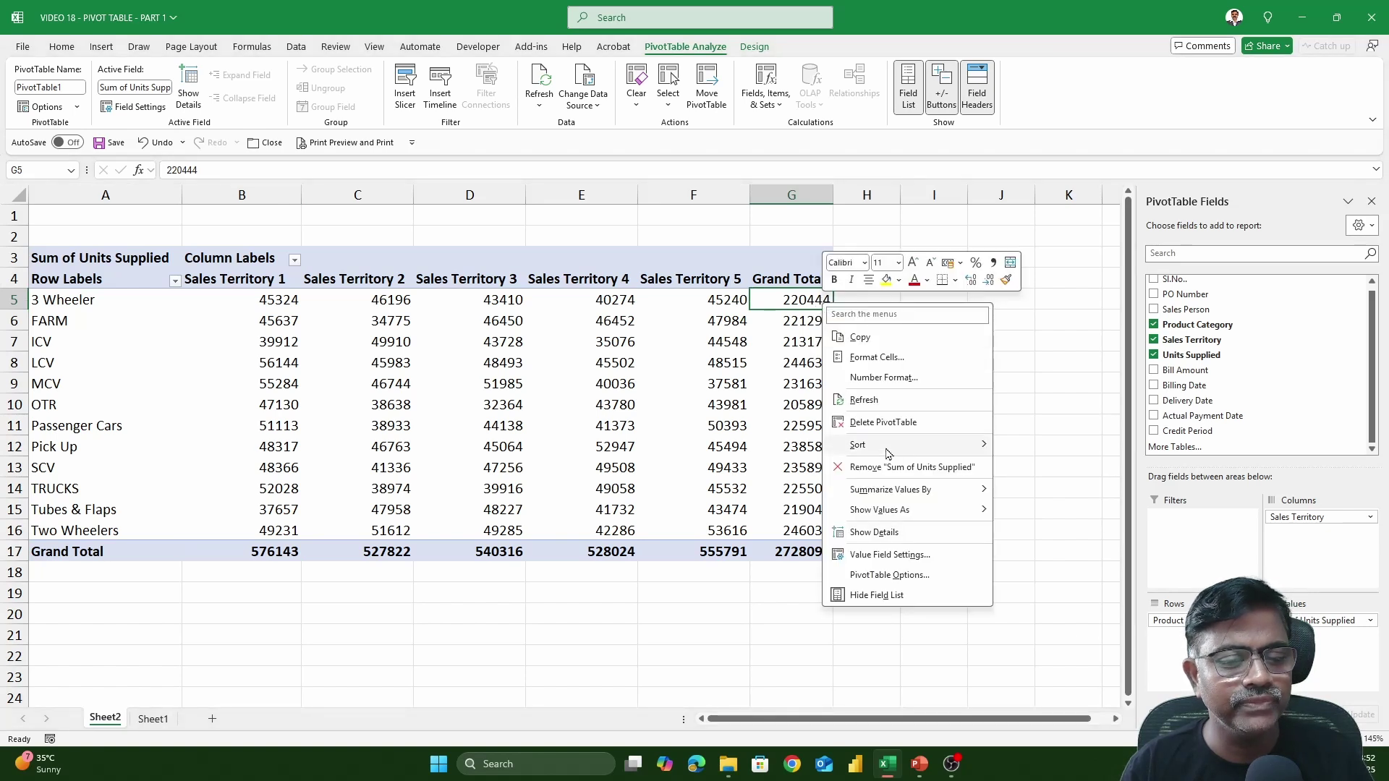
{"action": "mouse_move", "coordinate": [890, 453]}
{"action": "left_click", "coordinate": [1061, 467]}
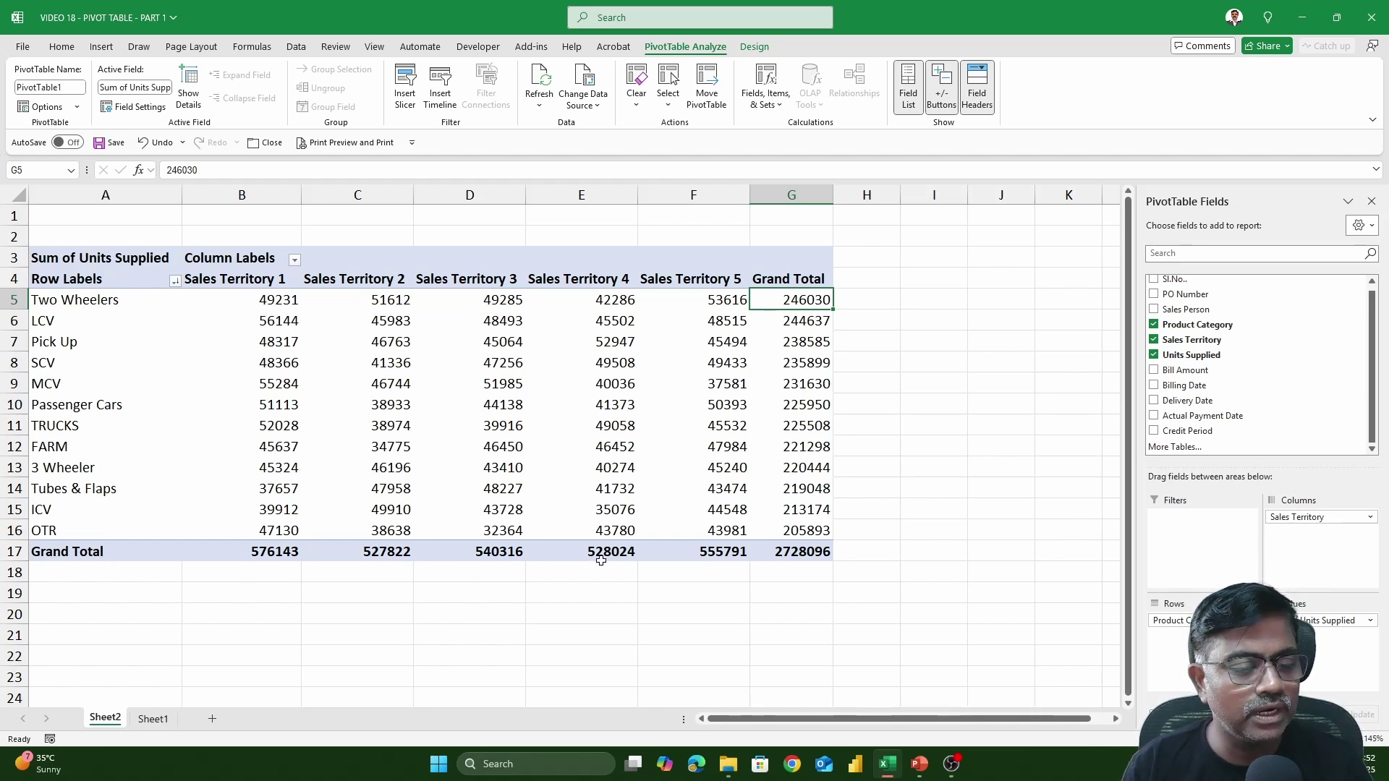
- Sort the sales territory columns by their Grand Total row from largest to smallest
{"action": "left_click", "coordinate": [258, 552]}
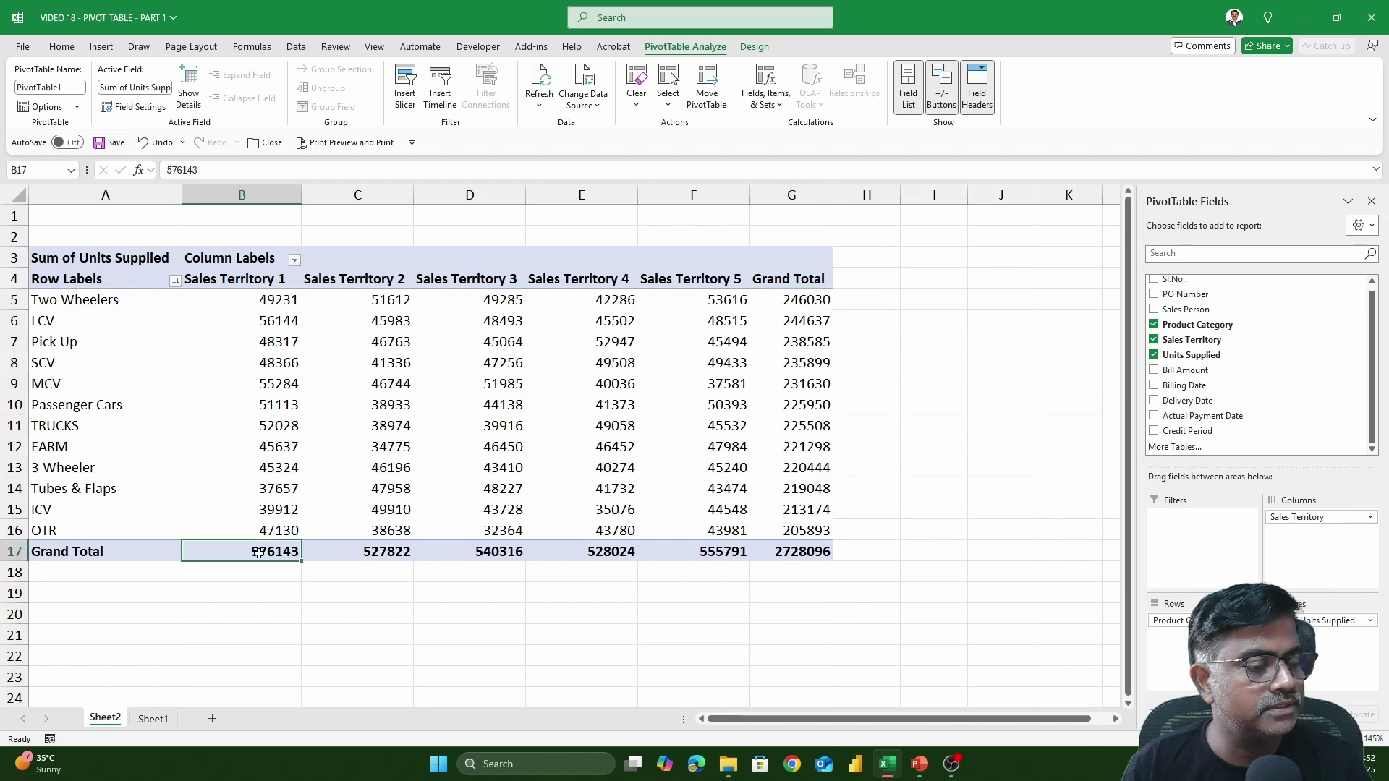
{"action": "right_click", "coordinate": [258, 552]}
{"action": "mouse_move", "coordinate": [377, 401]}
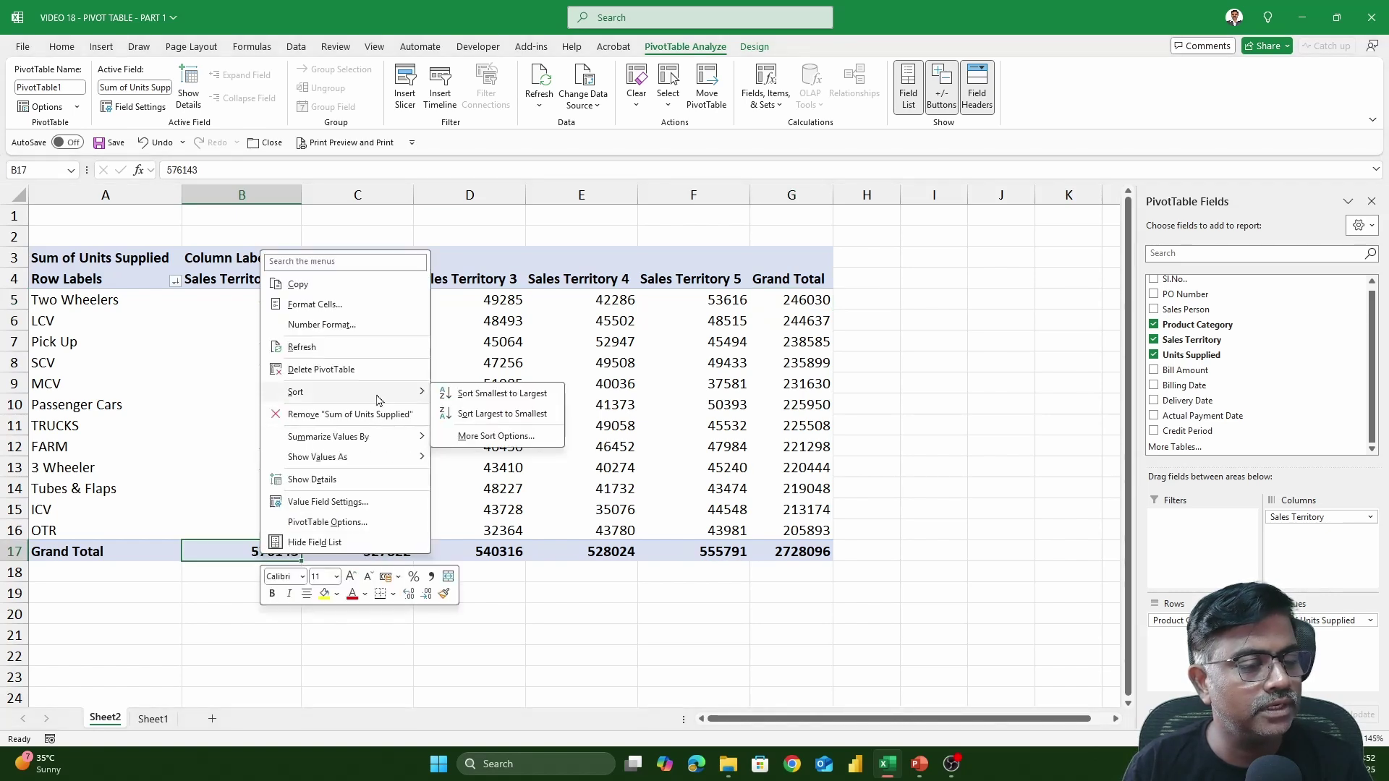
{"action": "left_click", "coordinate": [489, 414]}
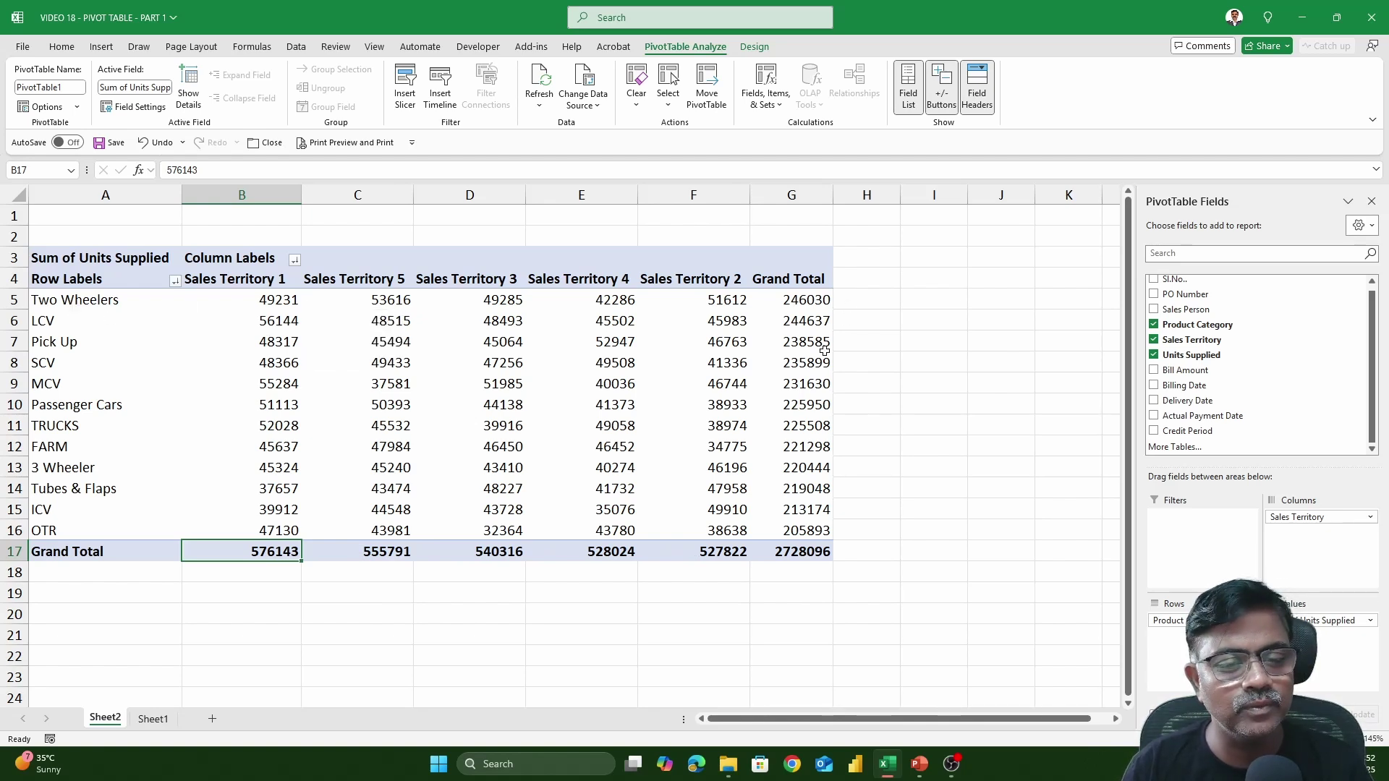
{"action": "mouse_move", "coordinate": [825, 351]}
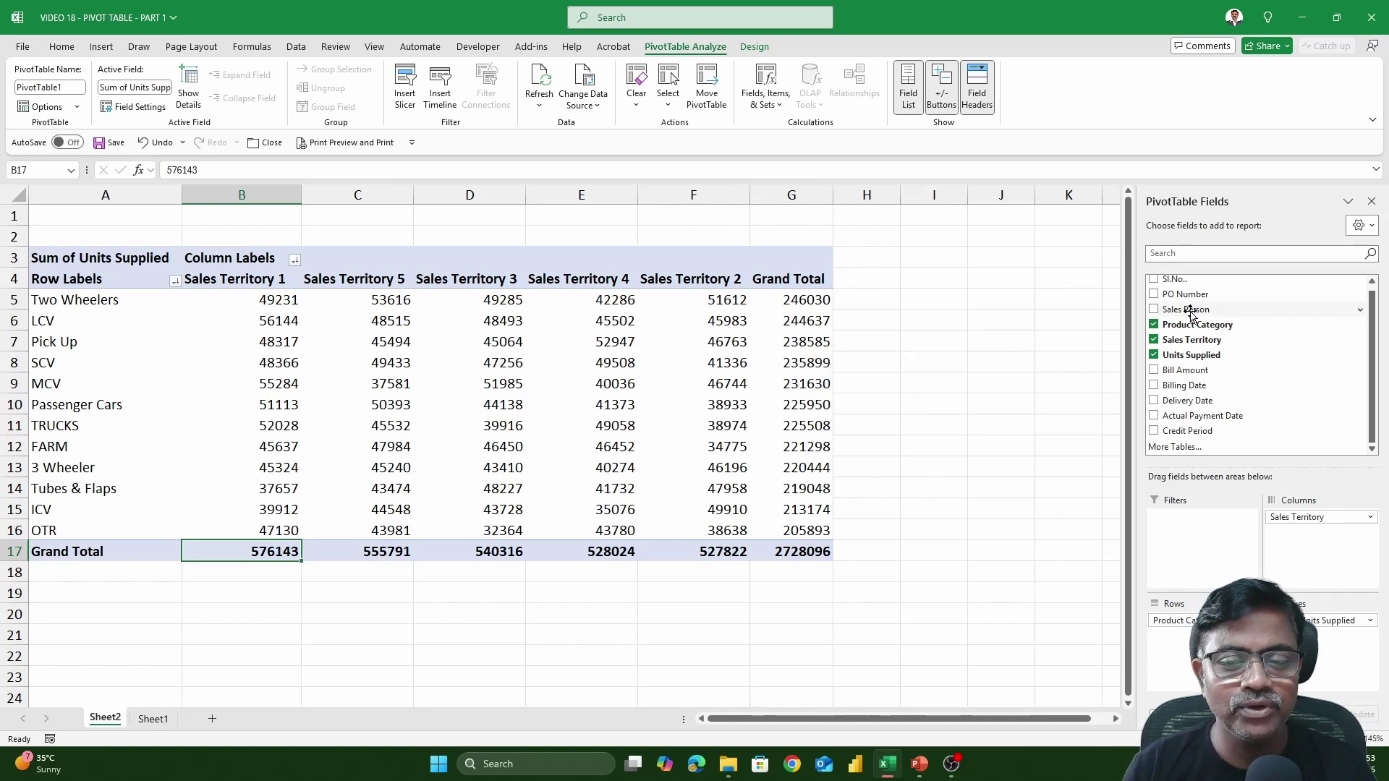
- Add the Sales Person field to the Filters area and highlight the report range A3:G17 it applies to
{"action": "left_click_drag", "start_coordinate": [1191, 312], "coordinate": [1202, 540]}
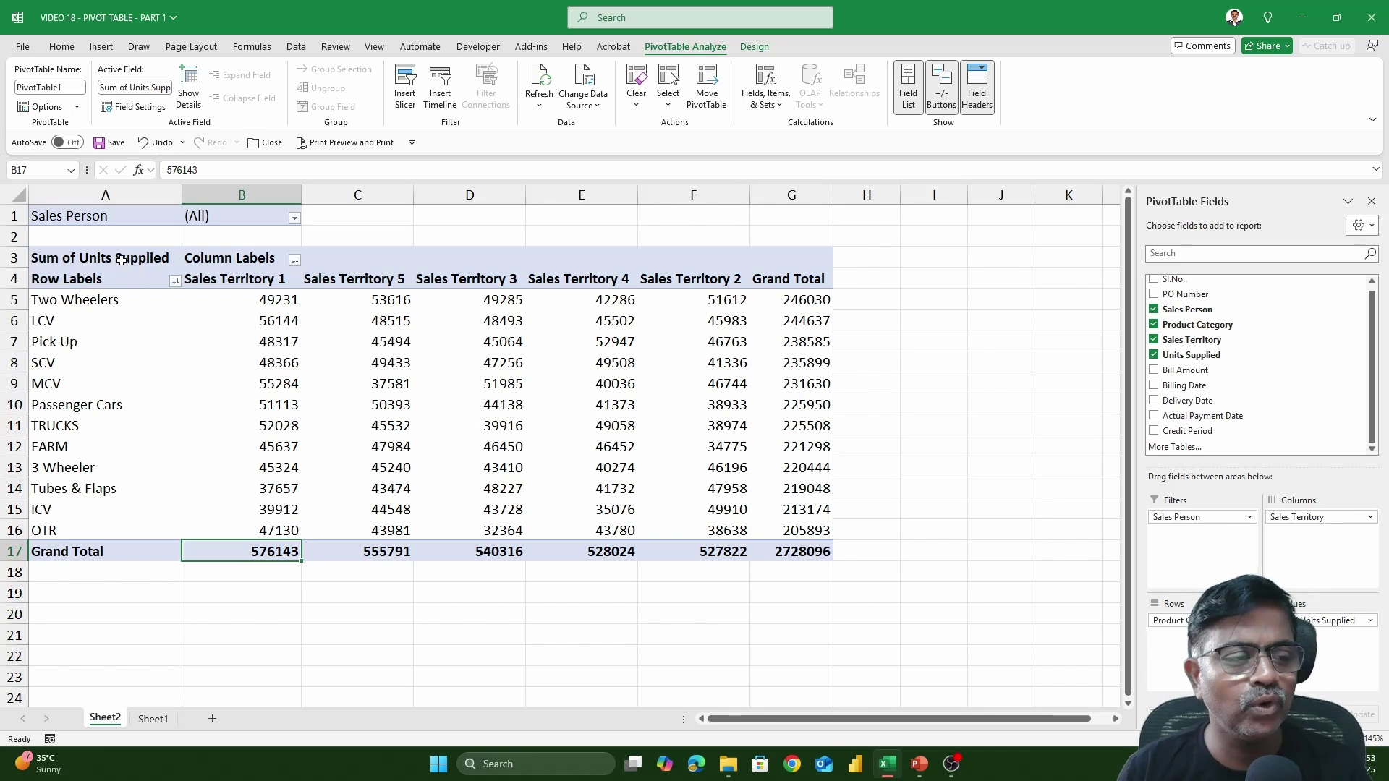
{"action": "left_click_drag", "start_coordinate": [119, 259], "coordinate": [788, 554]}
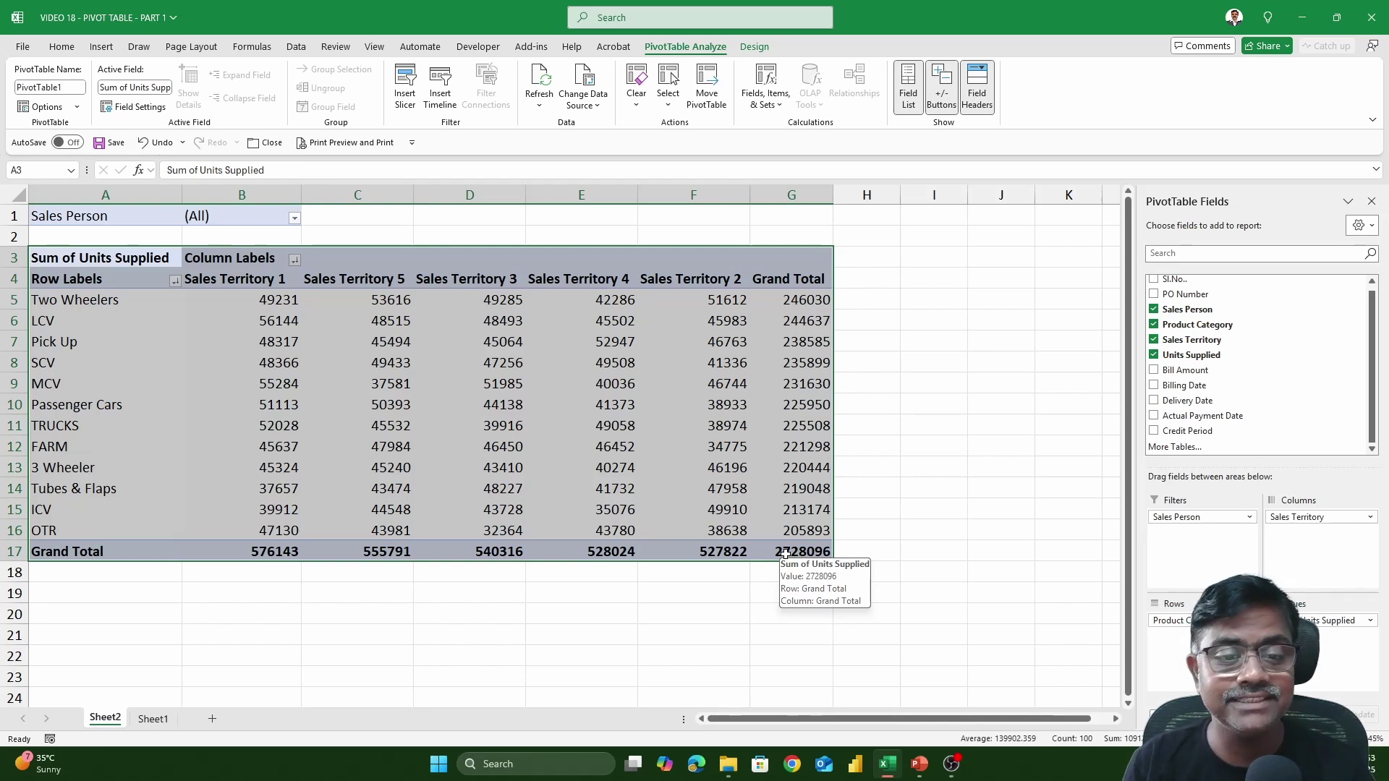
{"action": "left_click", "coordinate": [789, 362]}
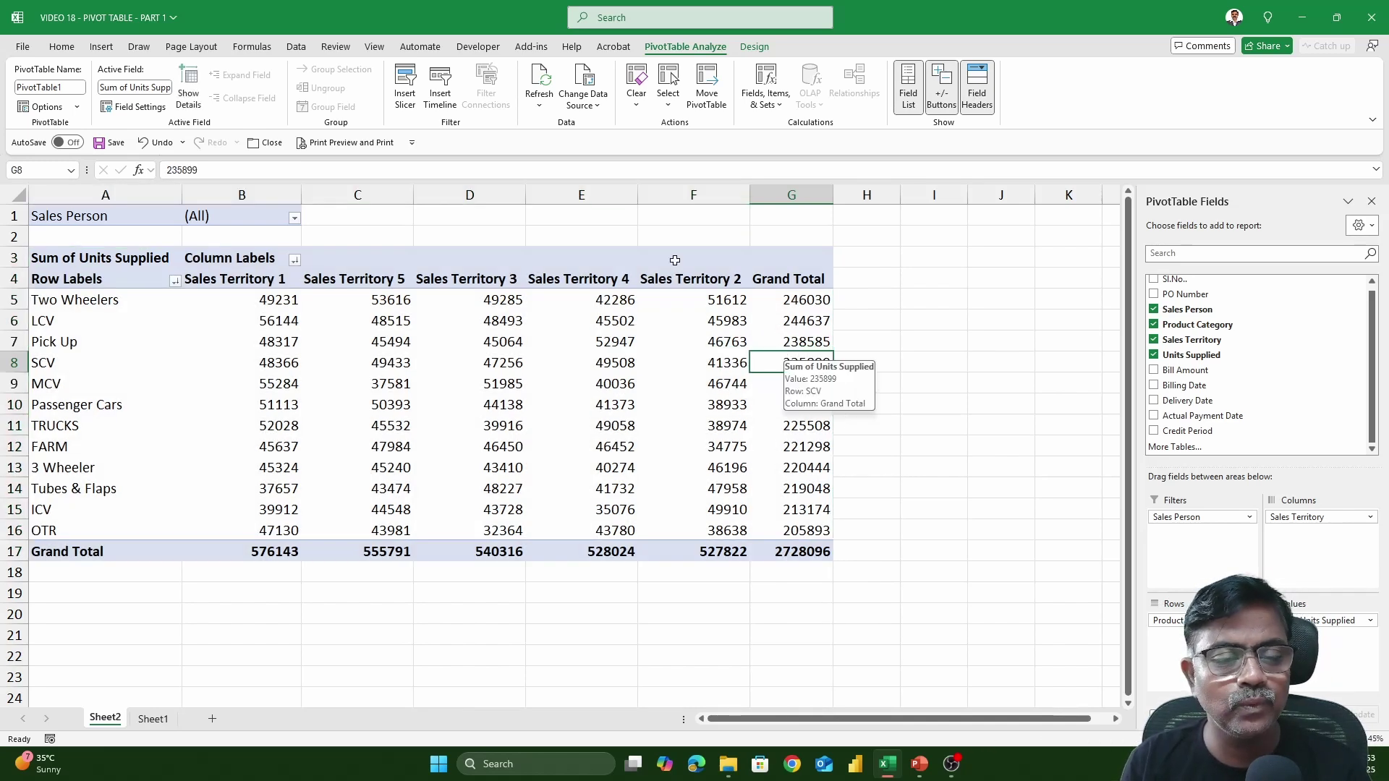
- Filter the PivotTable report to Sales Person 1
{"action": "left_click", "coordinate": [296, 219]}
{"action": "left_click", "coordinate": [295, 220]}
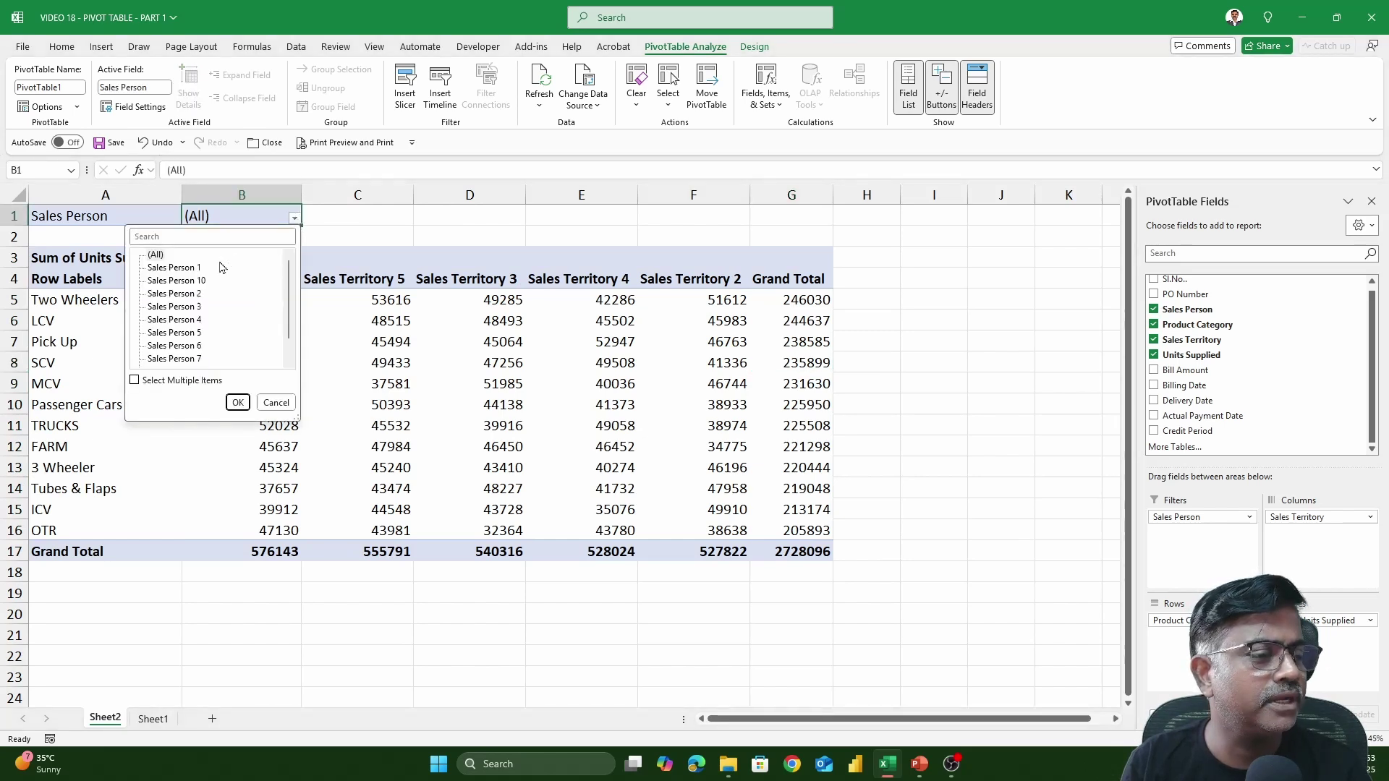
{"action": "left_click", "coordinate": [237, 401]}
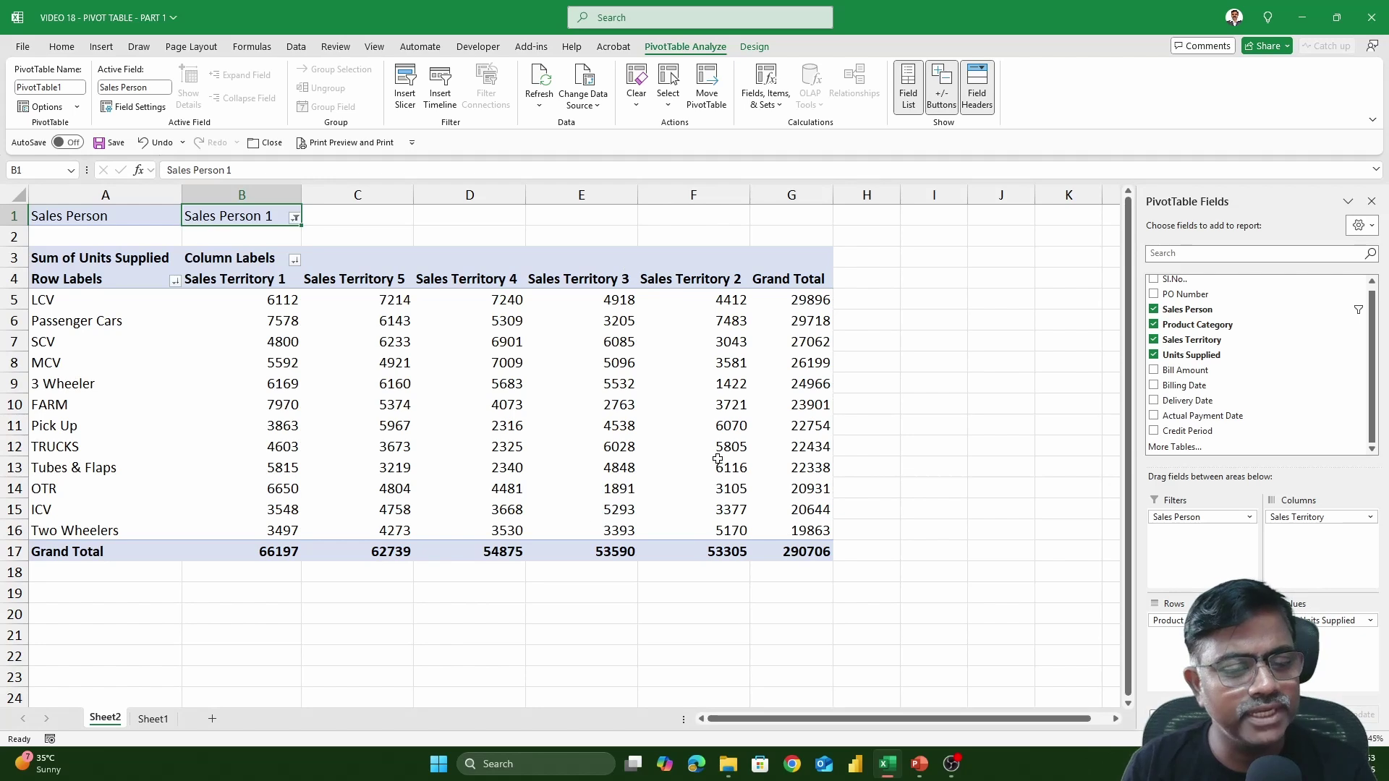
- Change the Sales Person report filter to Sales Person 2 and check the highest territory and product category grand totals
{"action": "mouse_move", "coordinate": [805, 304]}
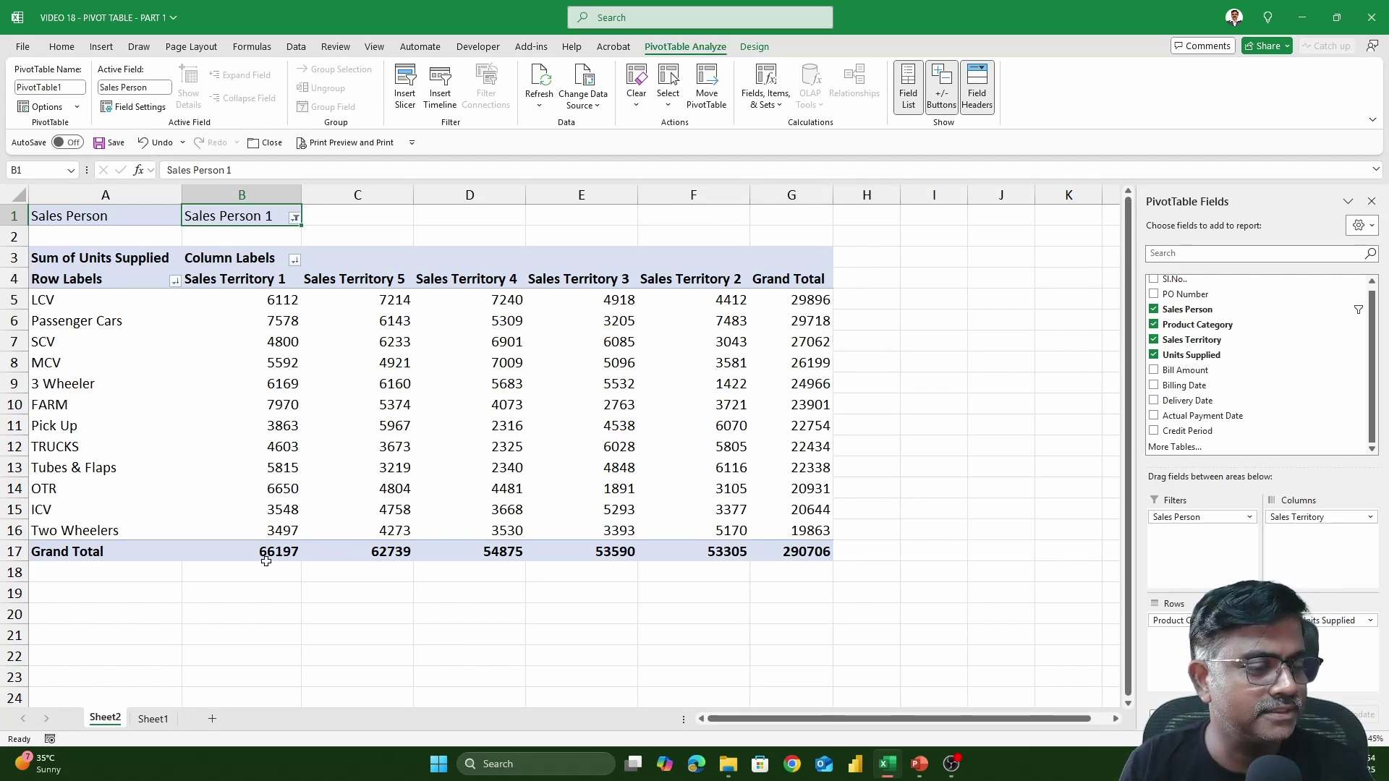
{"action": "left_click", "coordinate": [296, 219]}
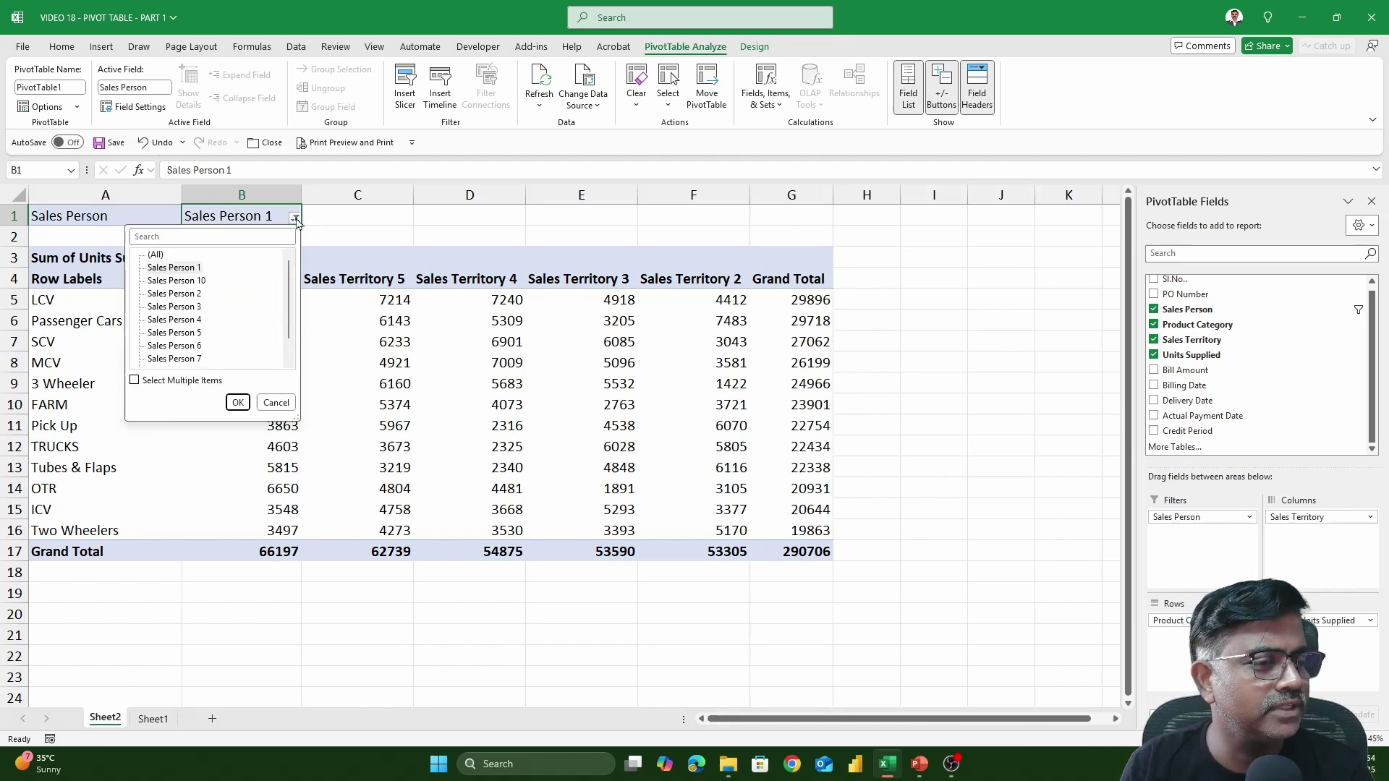
{"action": "left_click", "coordinate": [197, 295]}
{"action": "left_click", "coordinate": [238, 403]}
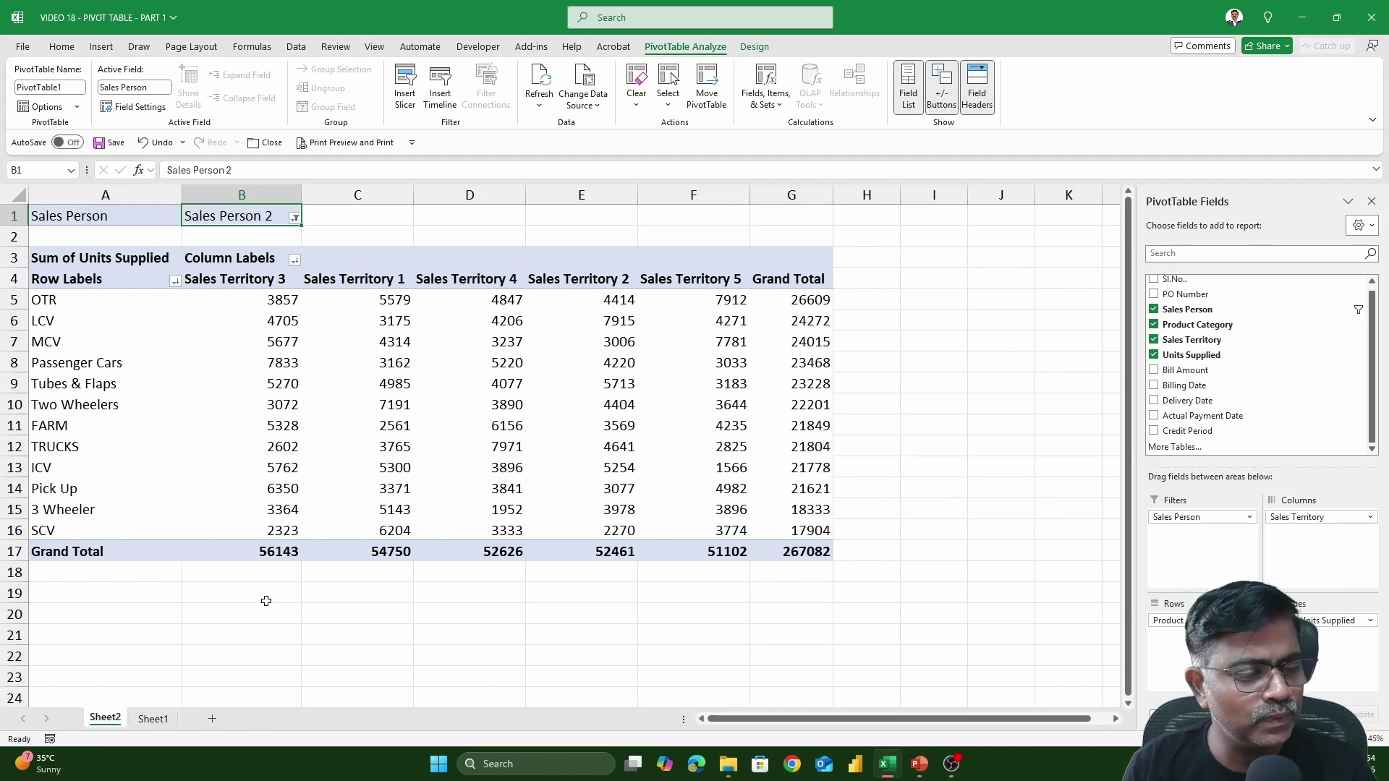
{"action": "left_click", "coordinate": [272, 558]}
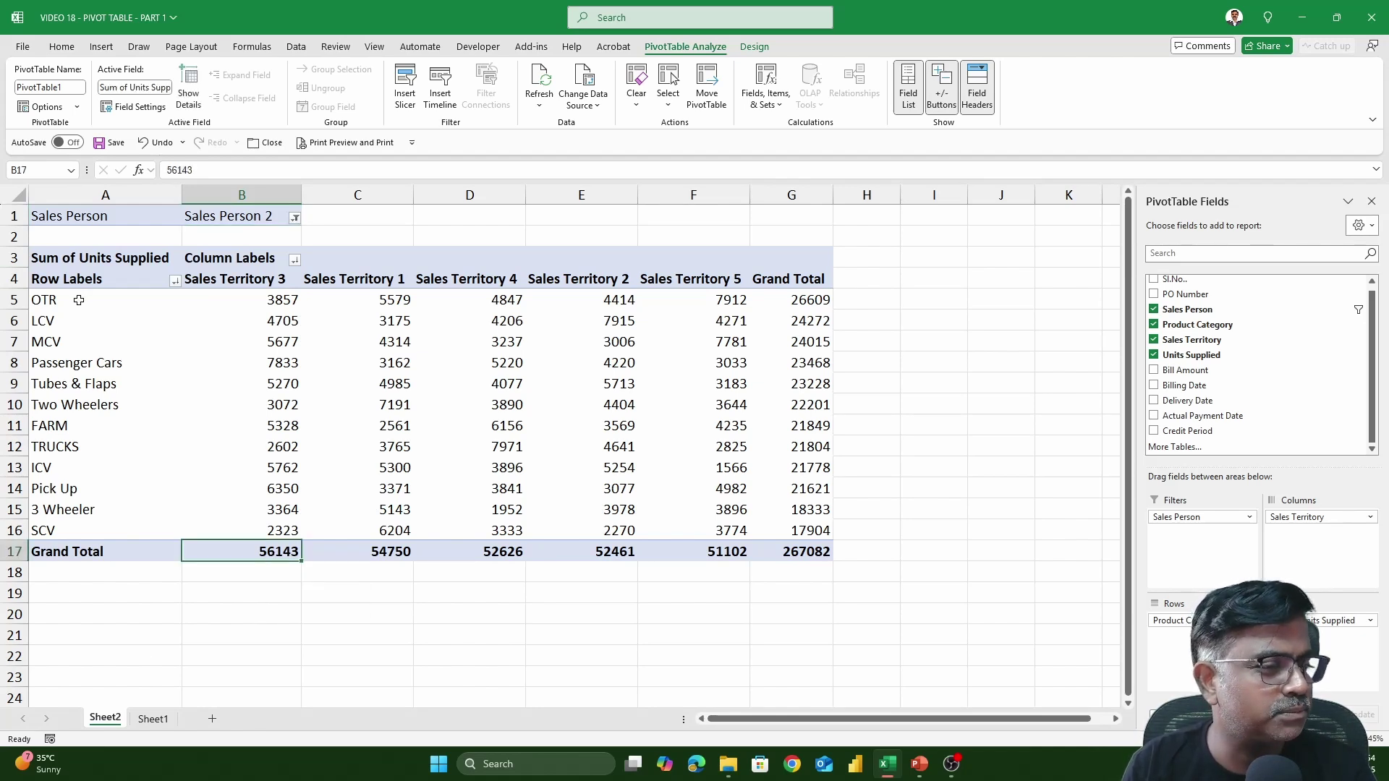
{"action": "left_click", "coordinate": [810, 301]}
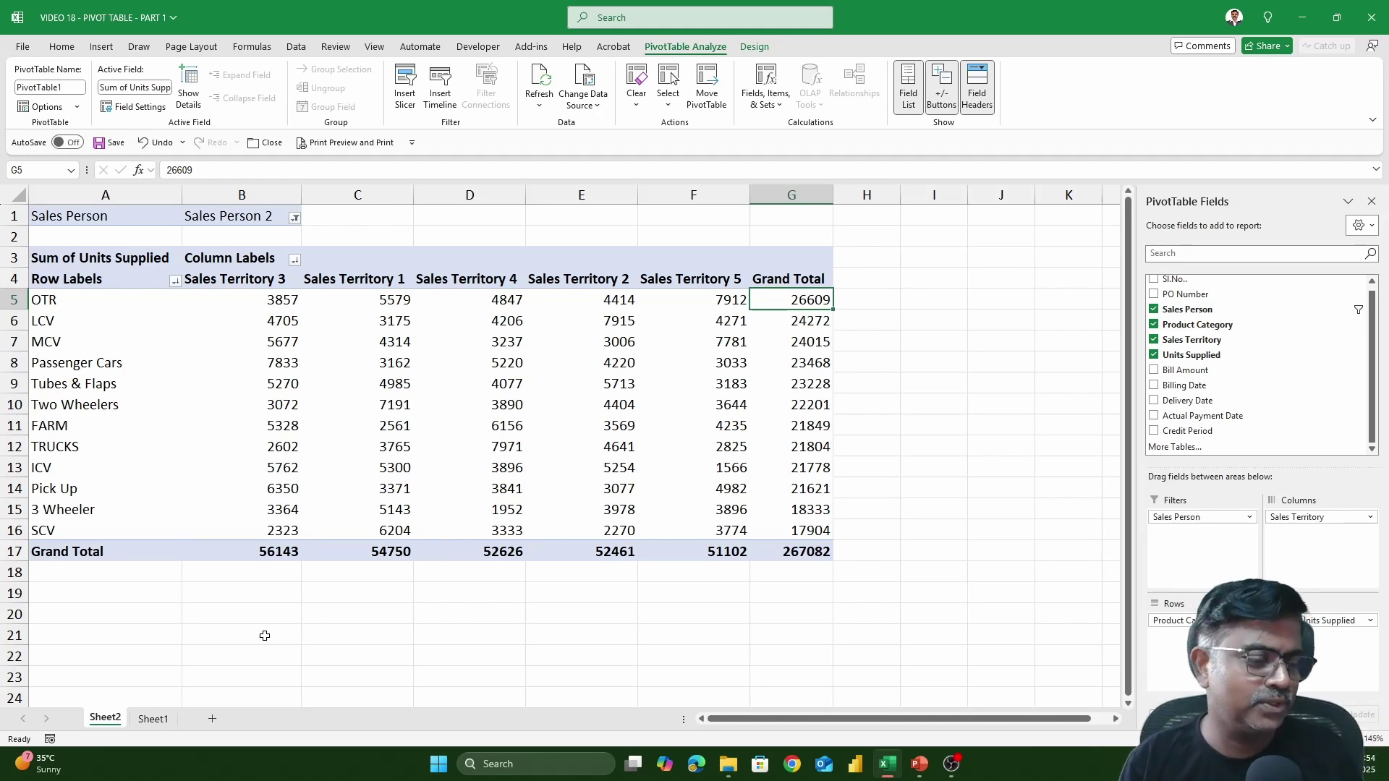
{"action": "left_click", "coordinate": [155, 720]}
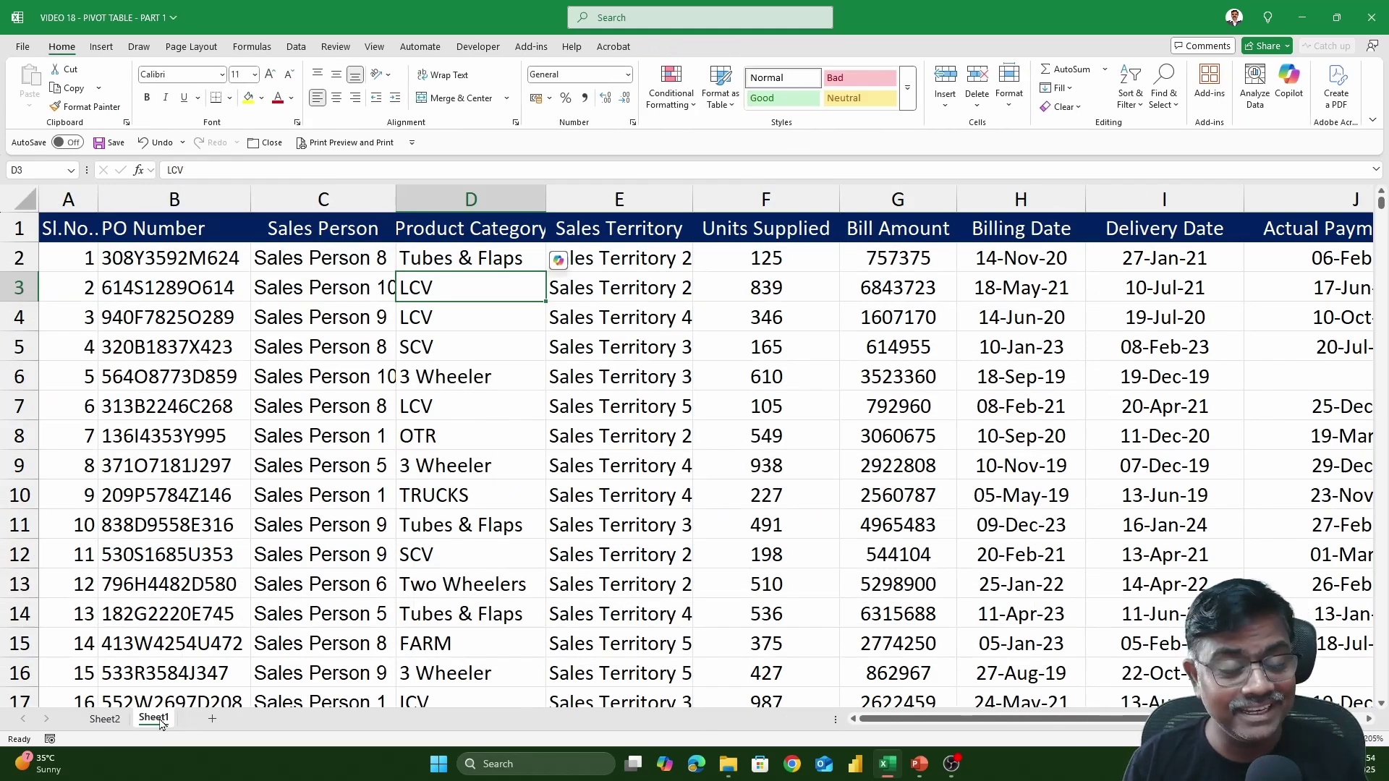
{"action": "left_click", "coordinate": [118, 722]}
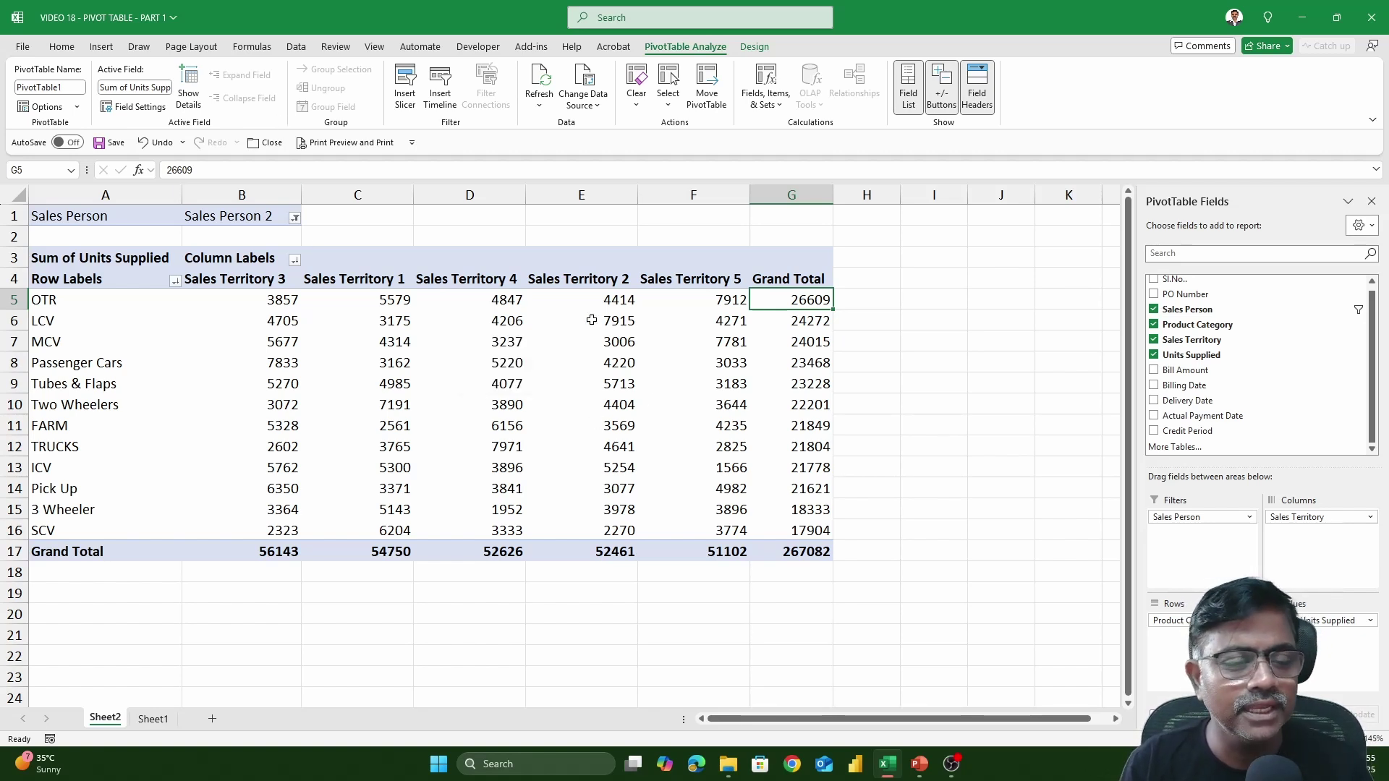
- Clear all fields, filters and sorting from the PivotTable on Sheet2, leaving an empty report
{"action": "left_click", "coordinate": [518, 307]}
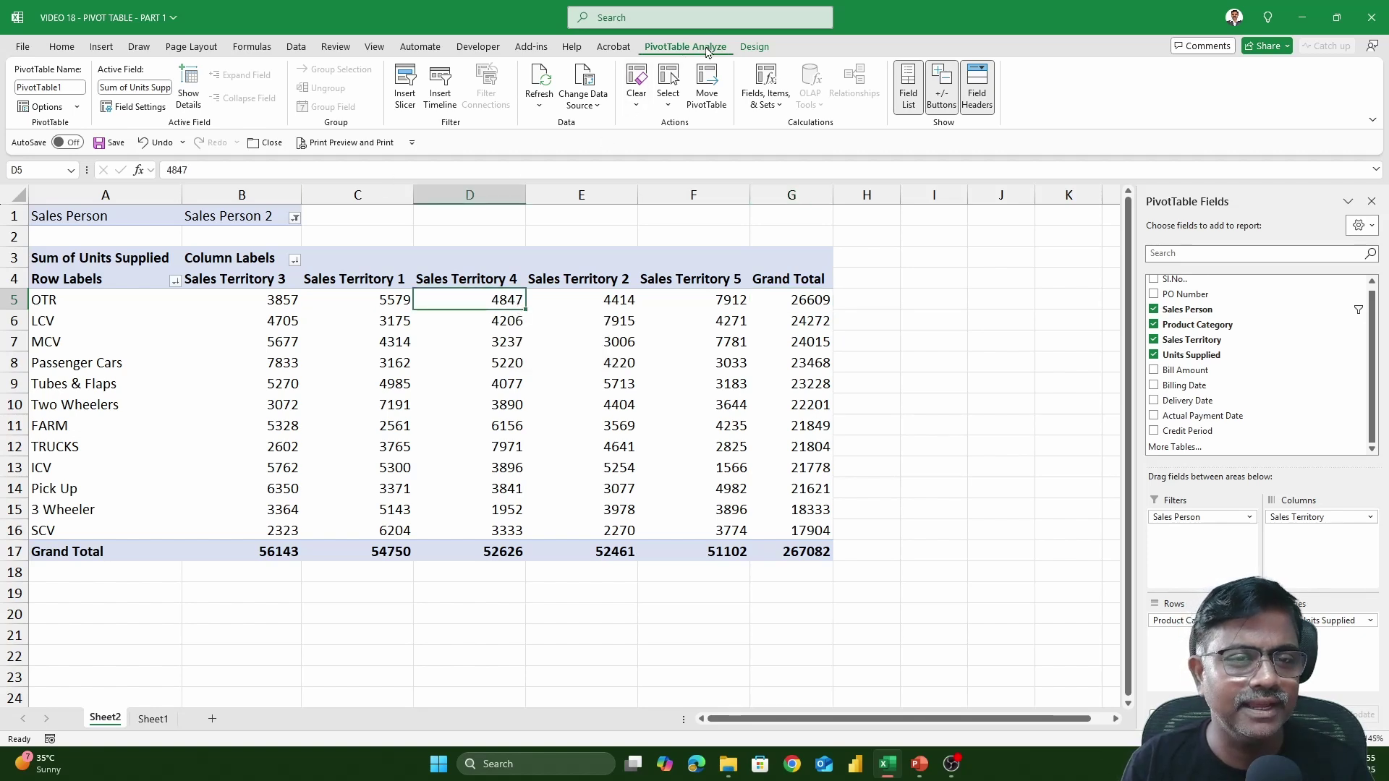
{"action": "left_click", "coordinate": [756, 48]}
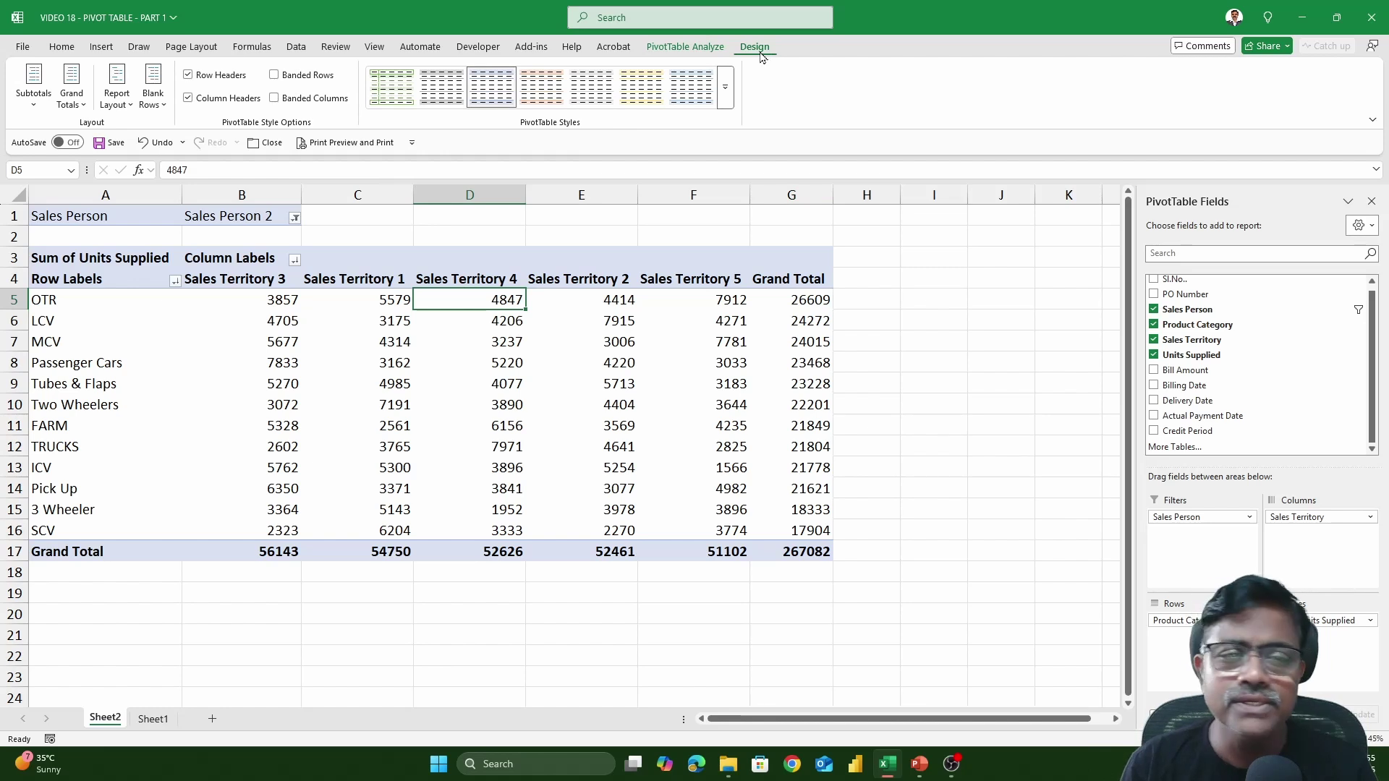
{"action": "left_click", "coordinate": [717, 52]}
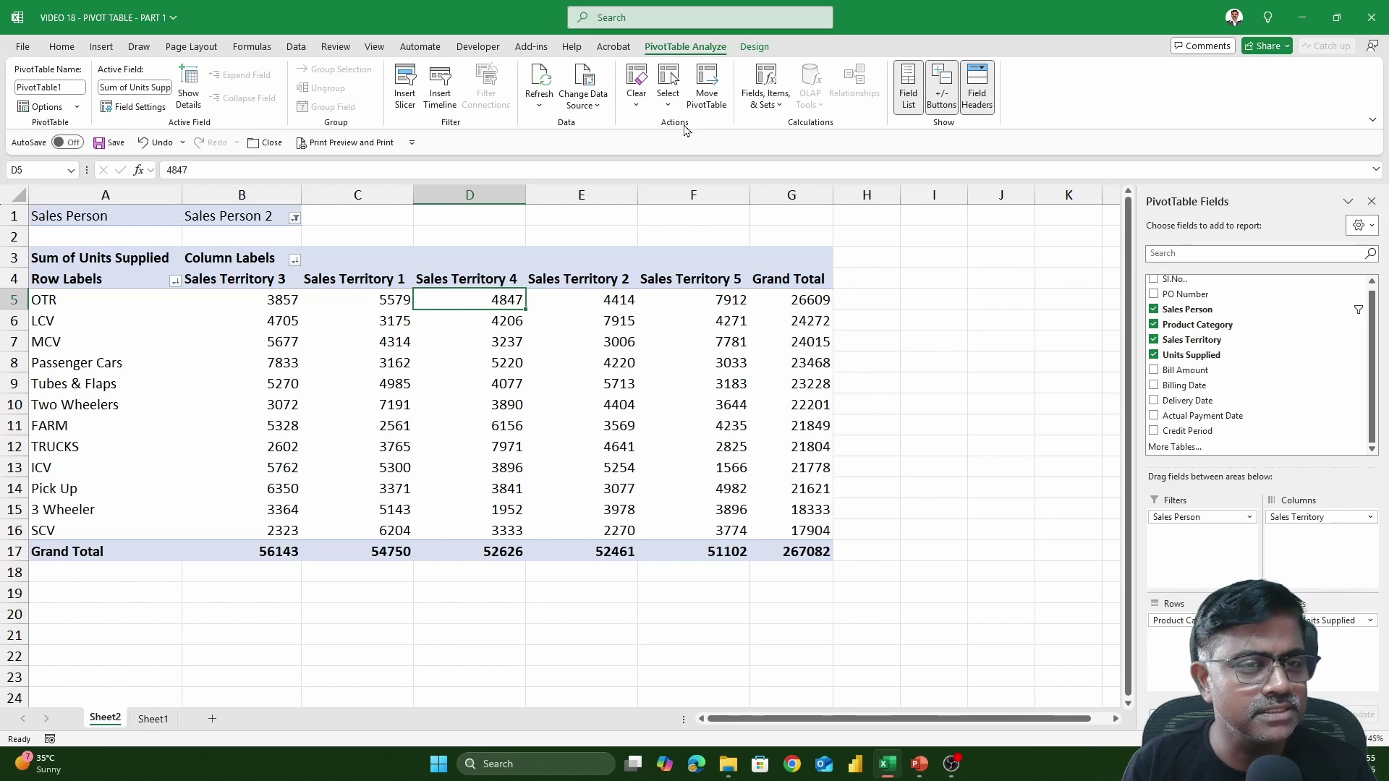
{"action": "left_click", "coordinate": [639, 105]}
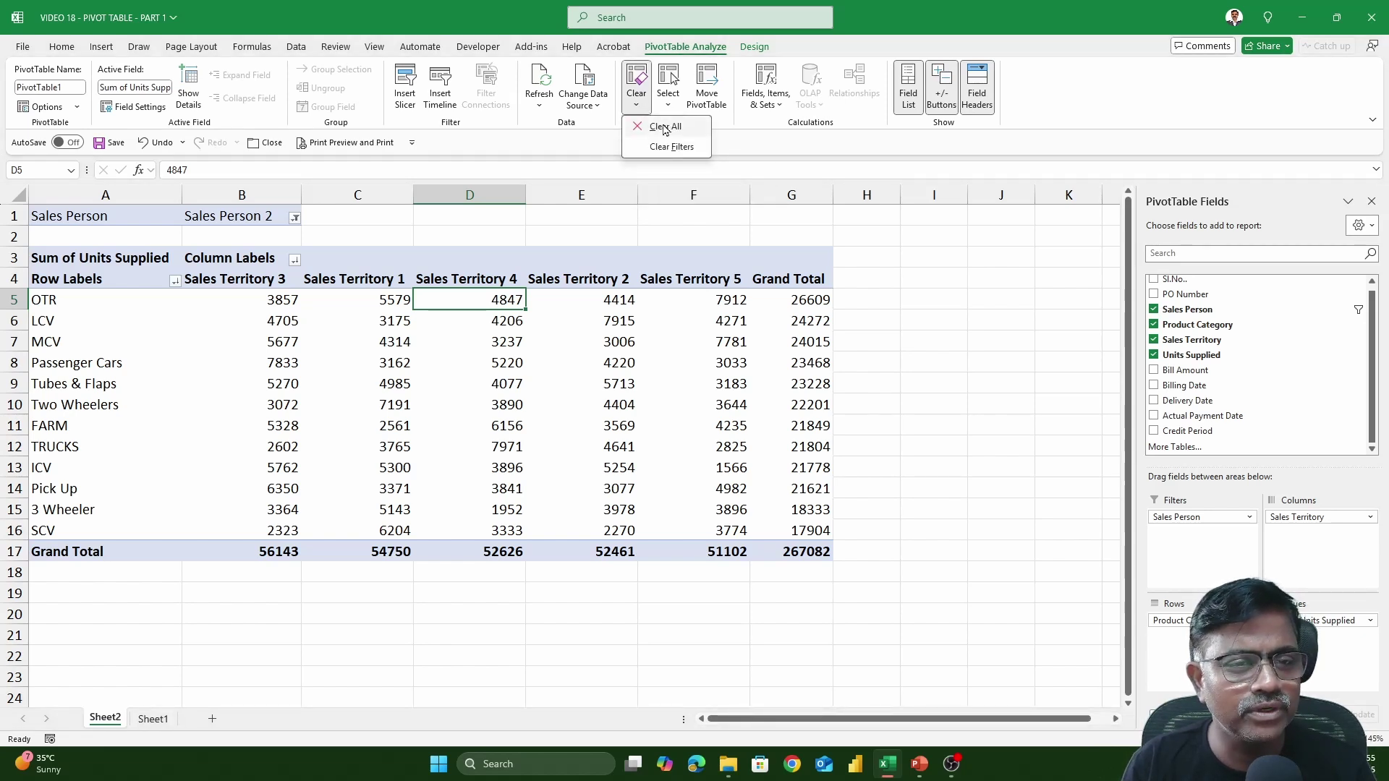
{"action": "left_click", "coordinate": [665, 127]}
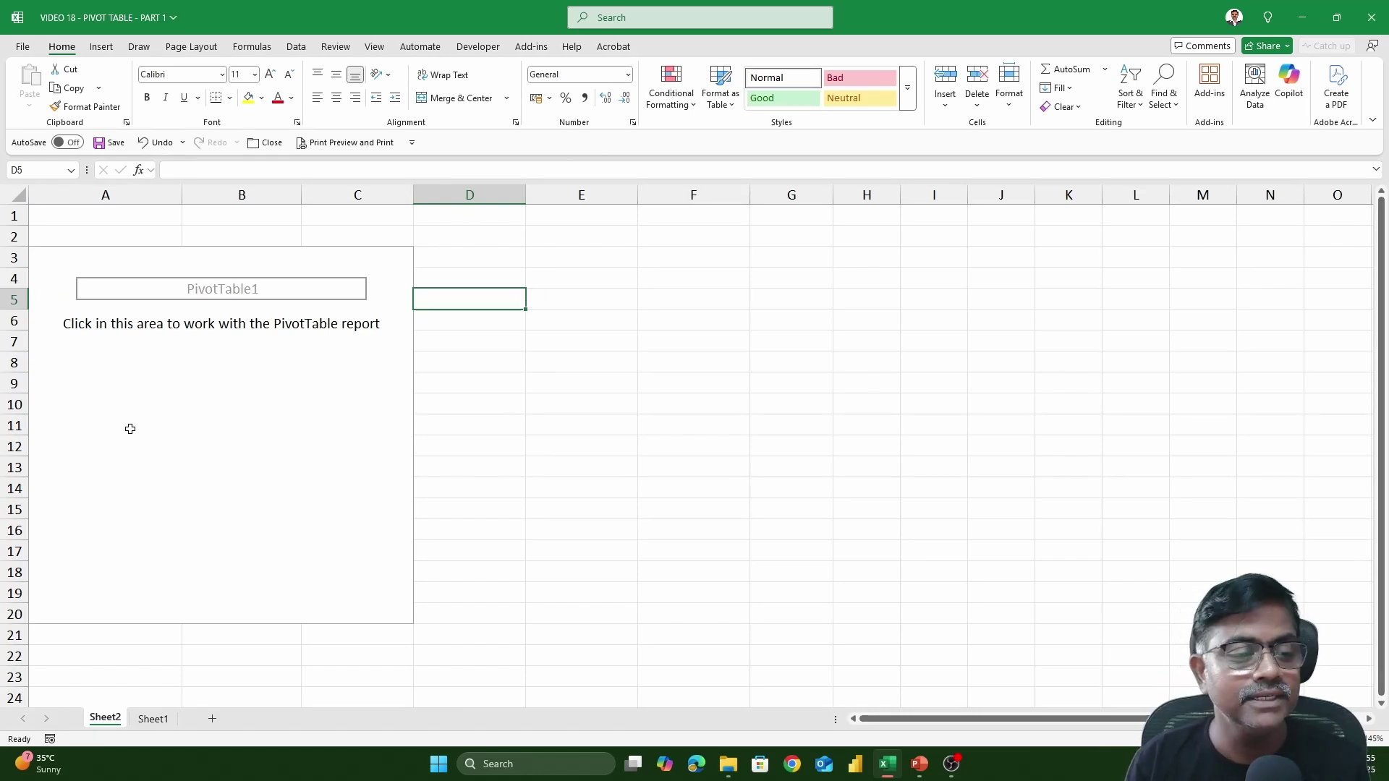
- Build a new report in the empty PivotTable with Sales Territory as rows and Units Supplied as summed values
{"action": "left_click", "coordinate": [167, 399]}
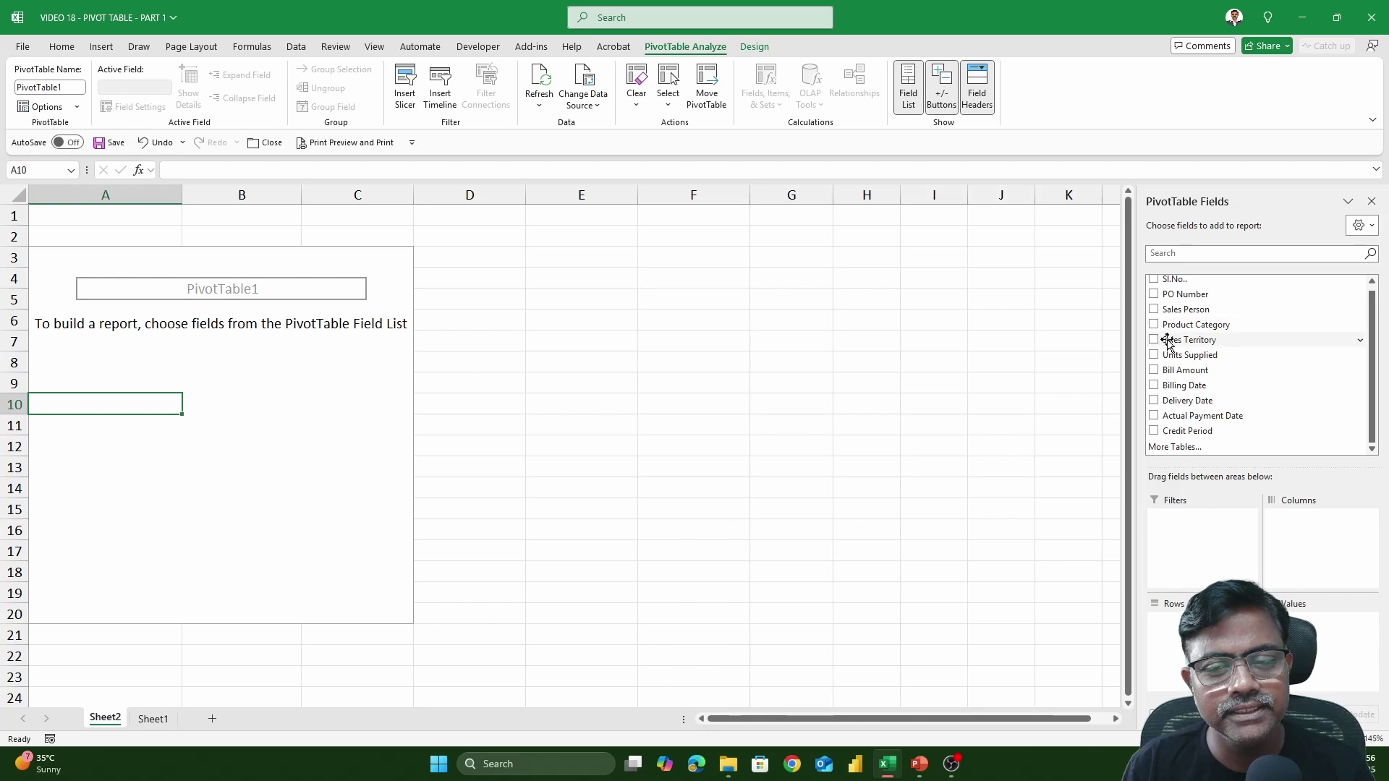
{"action": "left_click_drag", "start_coordinate": [1177, 341], "coordinate": [1184, 633]}
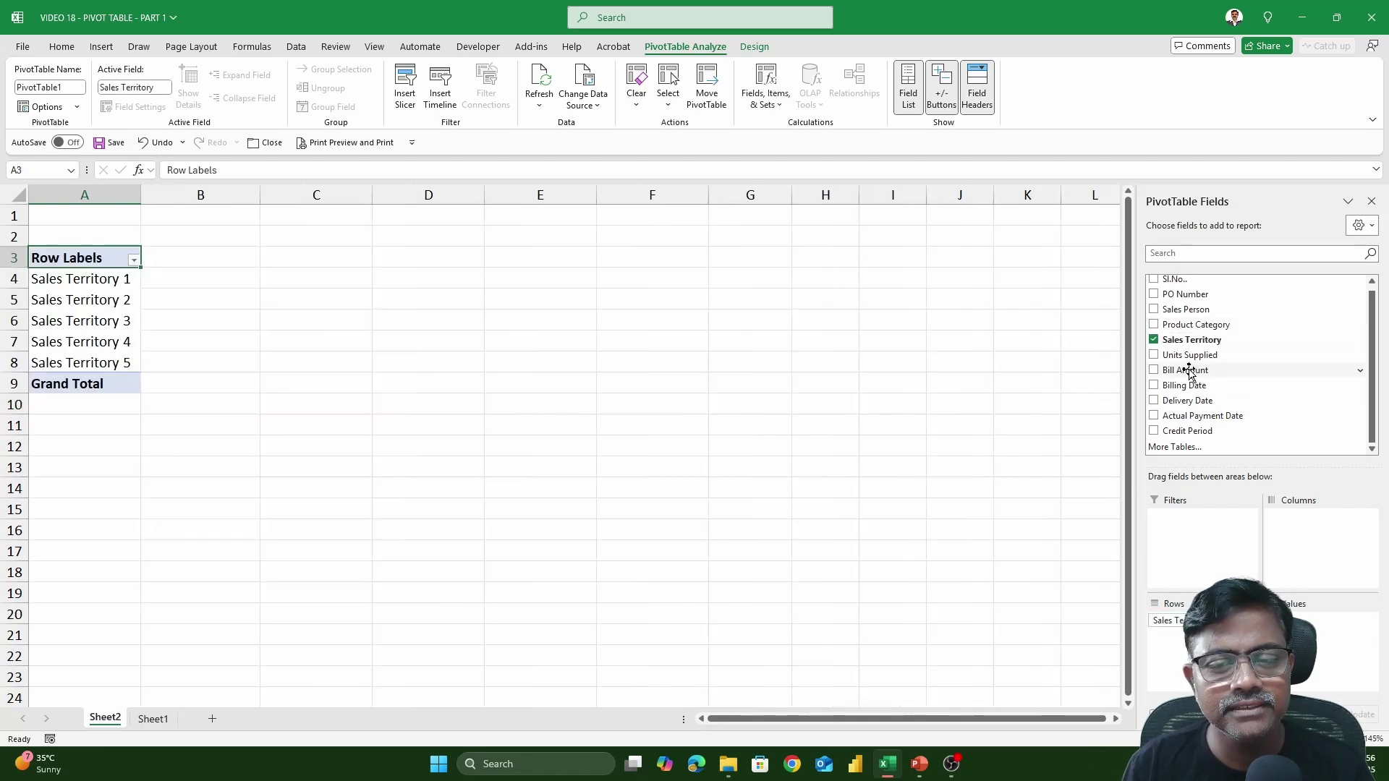
{"action": "left_click_drag", "start_coordinate": [1187, 354], "coordinate": [1317, 654]}
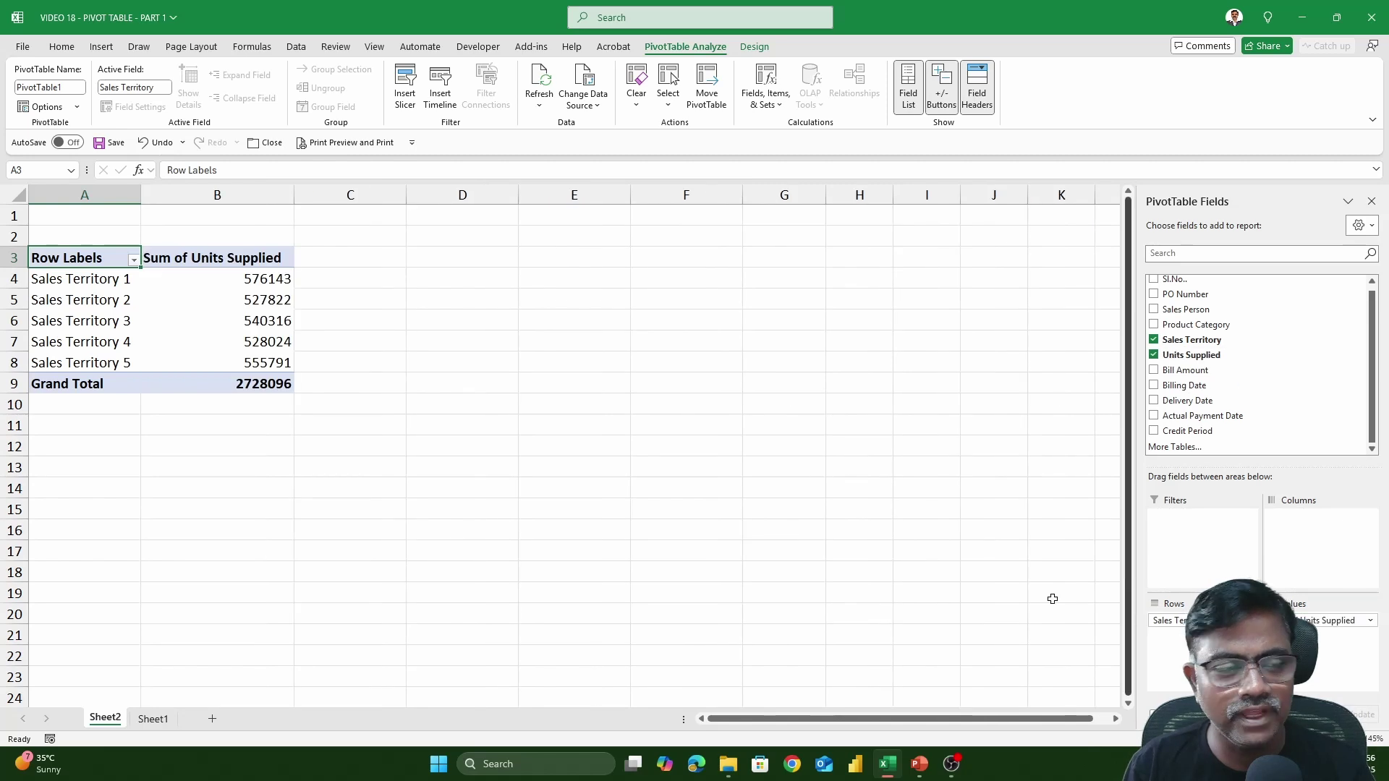
- Insert a column PivotChart based on the sales territory PivotTable
{"action": "left_click", "coordinate": [124, 284]}
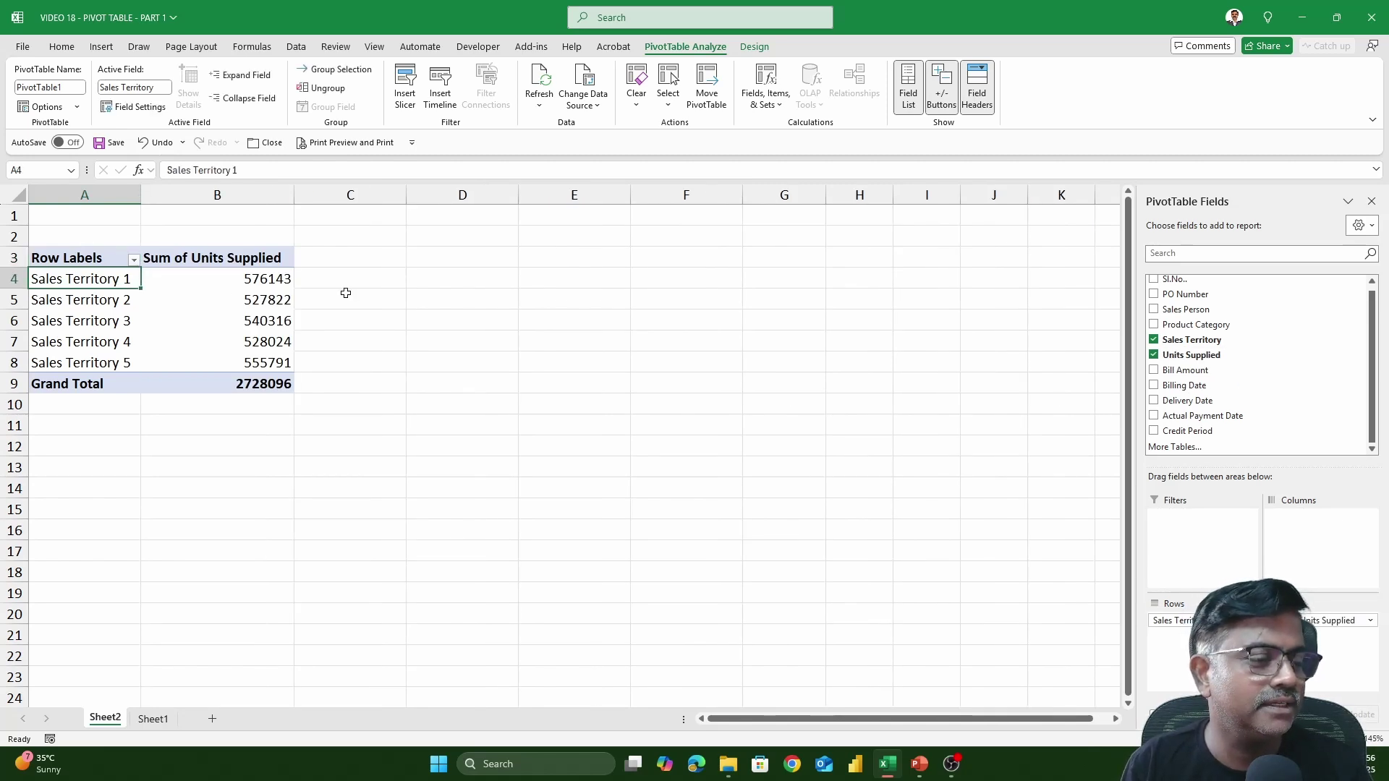
{"action": "left_click", "coordinate": [102, 47]}
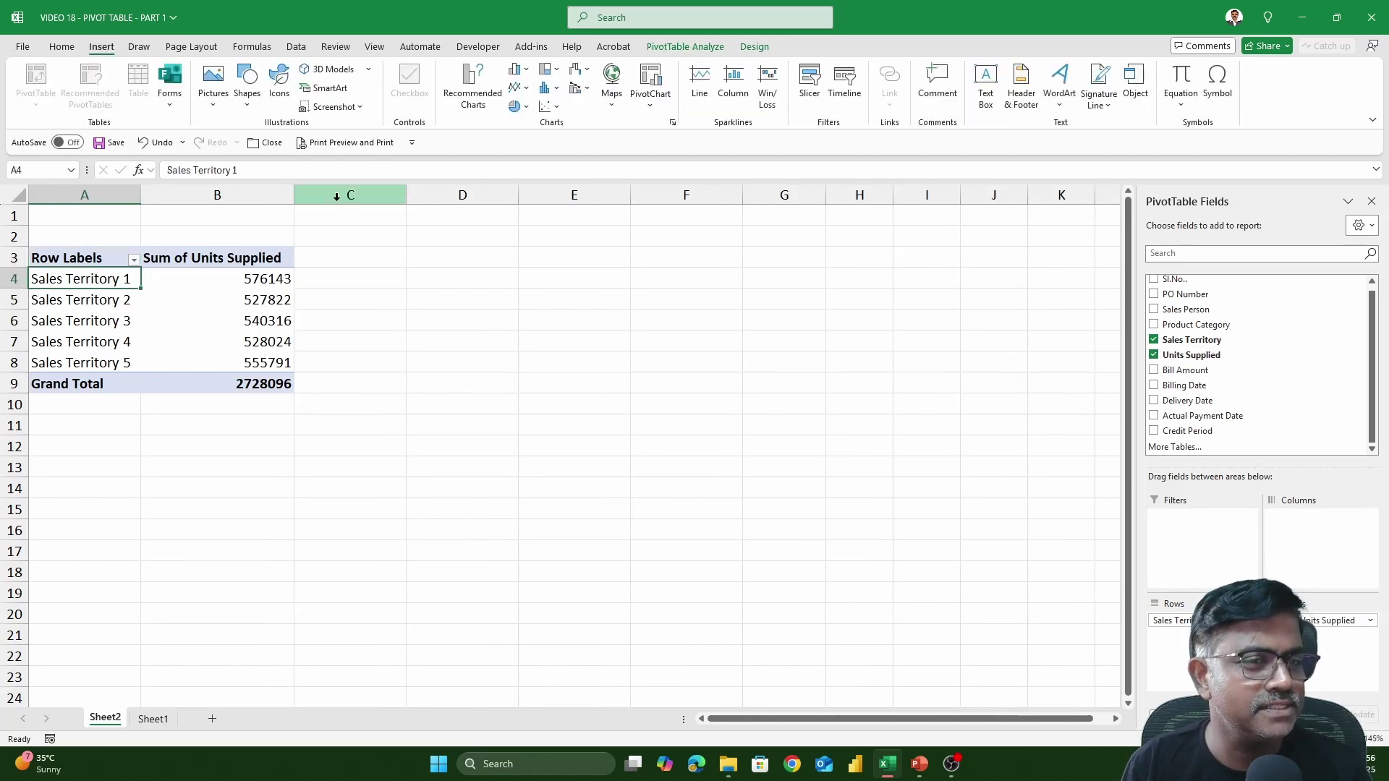
{"action": "left_click", "coordinate": [496, 106]}
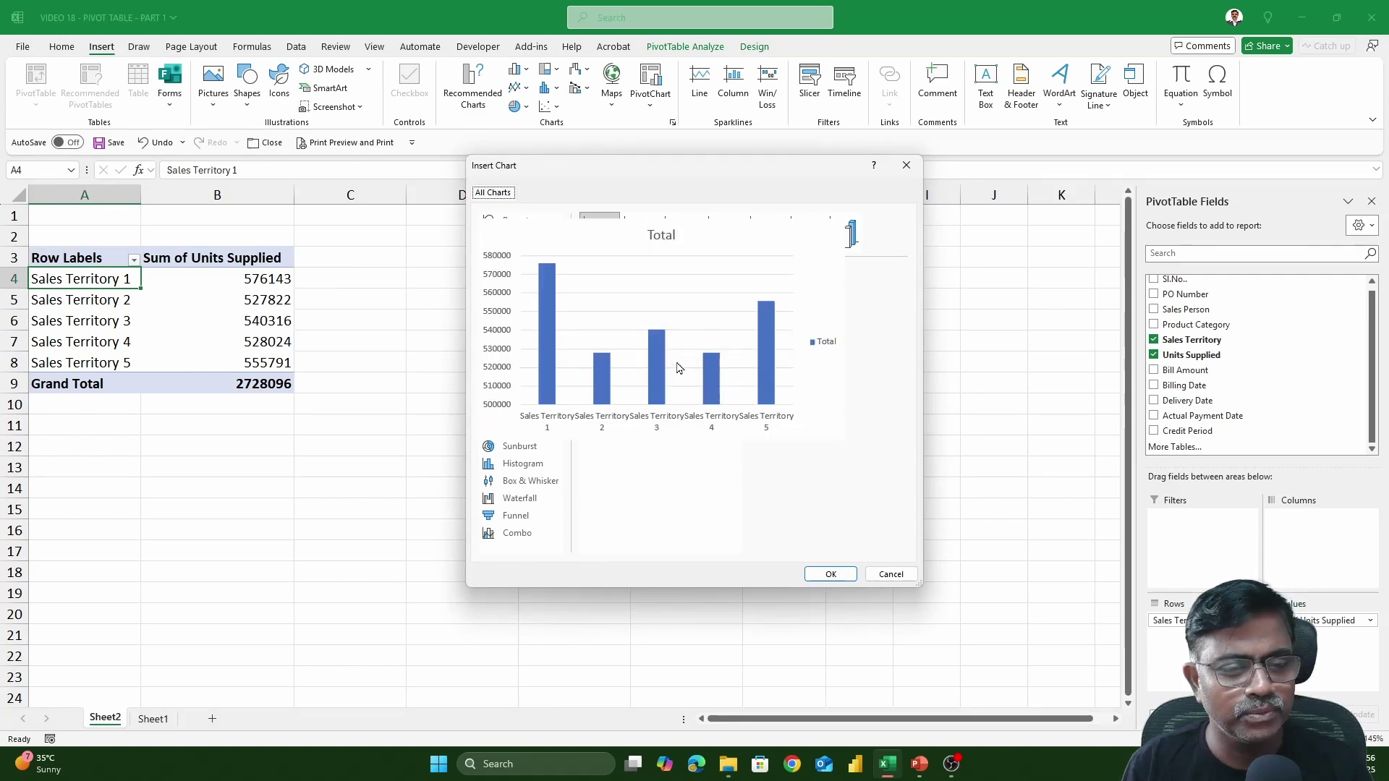
{"action": "left_click", "coordinate": [825, 577]}
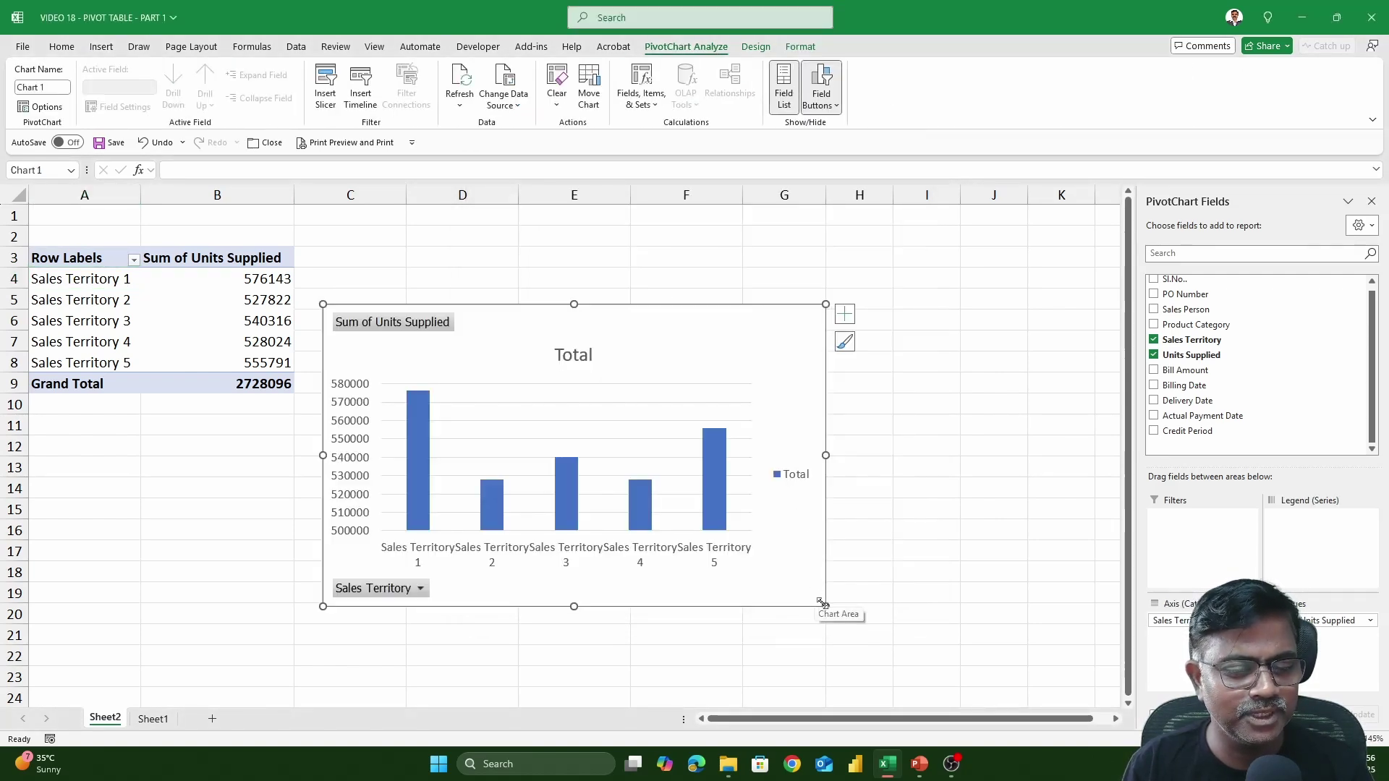
- Enlarge the PivotChart and move it up beside the PivotTable so the territory labels fit on one line
{"action": "left_click_drag", "start_coordinate": [824, 607], "coordinate": [868, 611]}
{"action": "left_click_drag", "start_coordinate": [773, 357], "coordinate": [791, 302]}
{"action": "left_click_drag", "start_coordinate": [884, 556], "coordinate": [901, 562]}
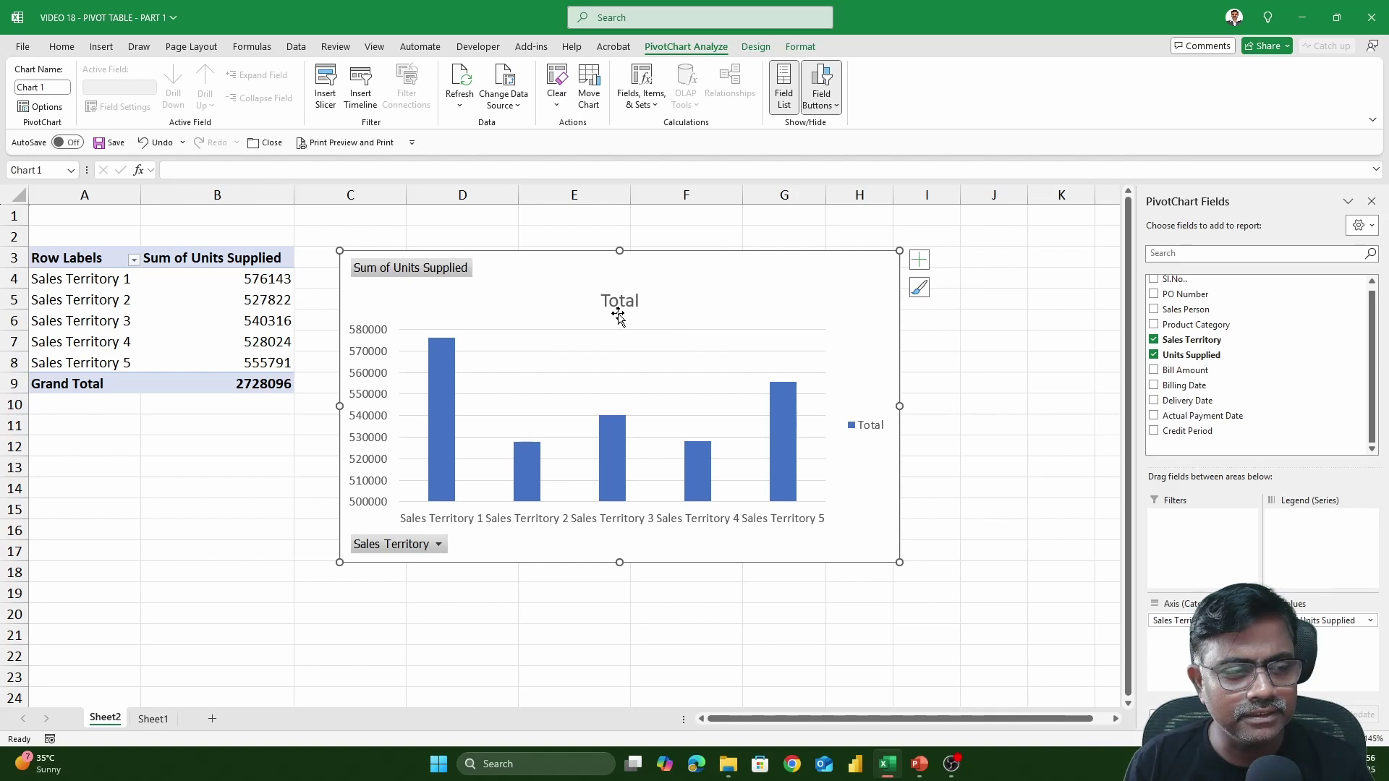
- Sort the sales territories by Sum of Units Supplied from largest to smallest
{"action": "left_click", "coordinate": [267, 279]}
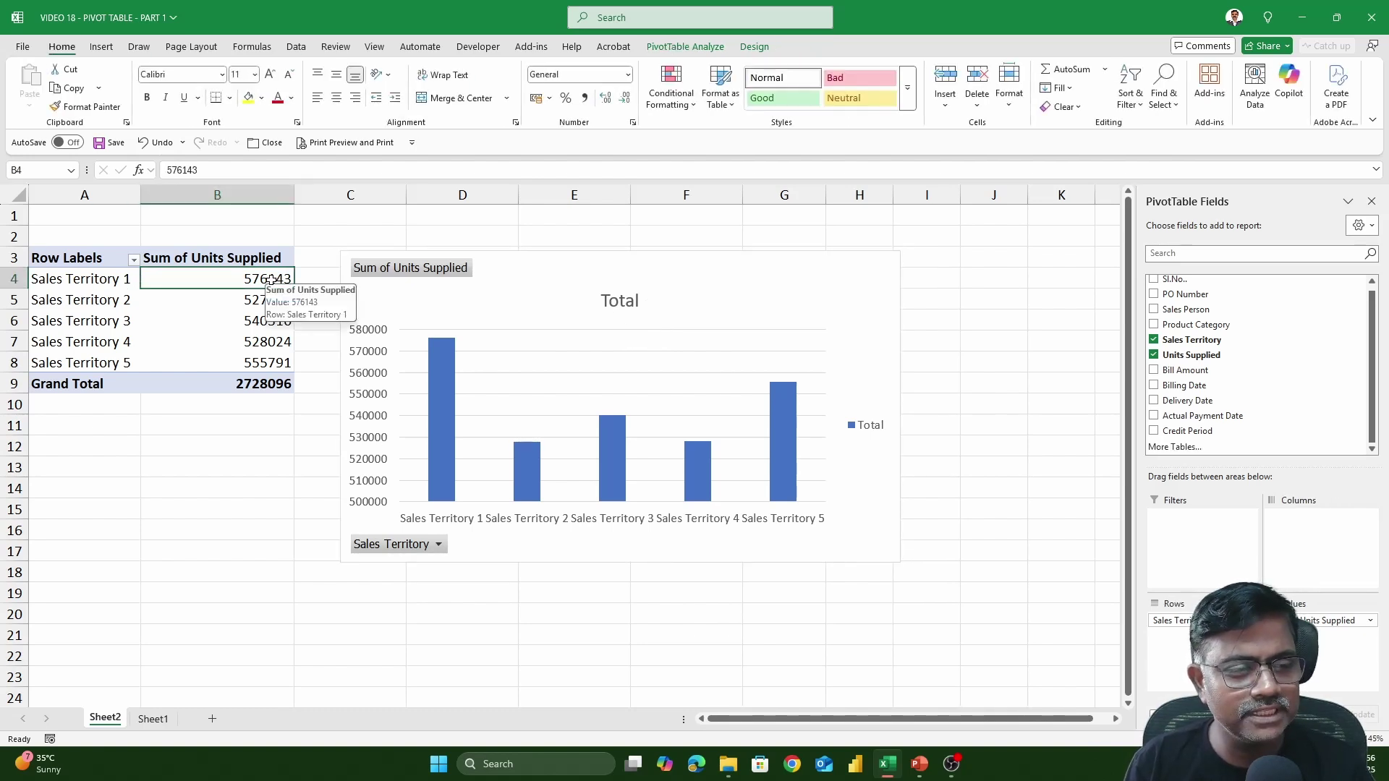
{"action": "right_click", "coordinate": [267, 278]}
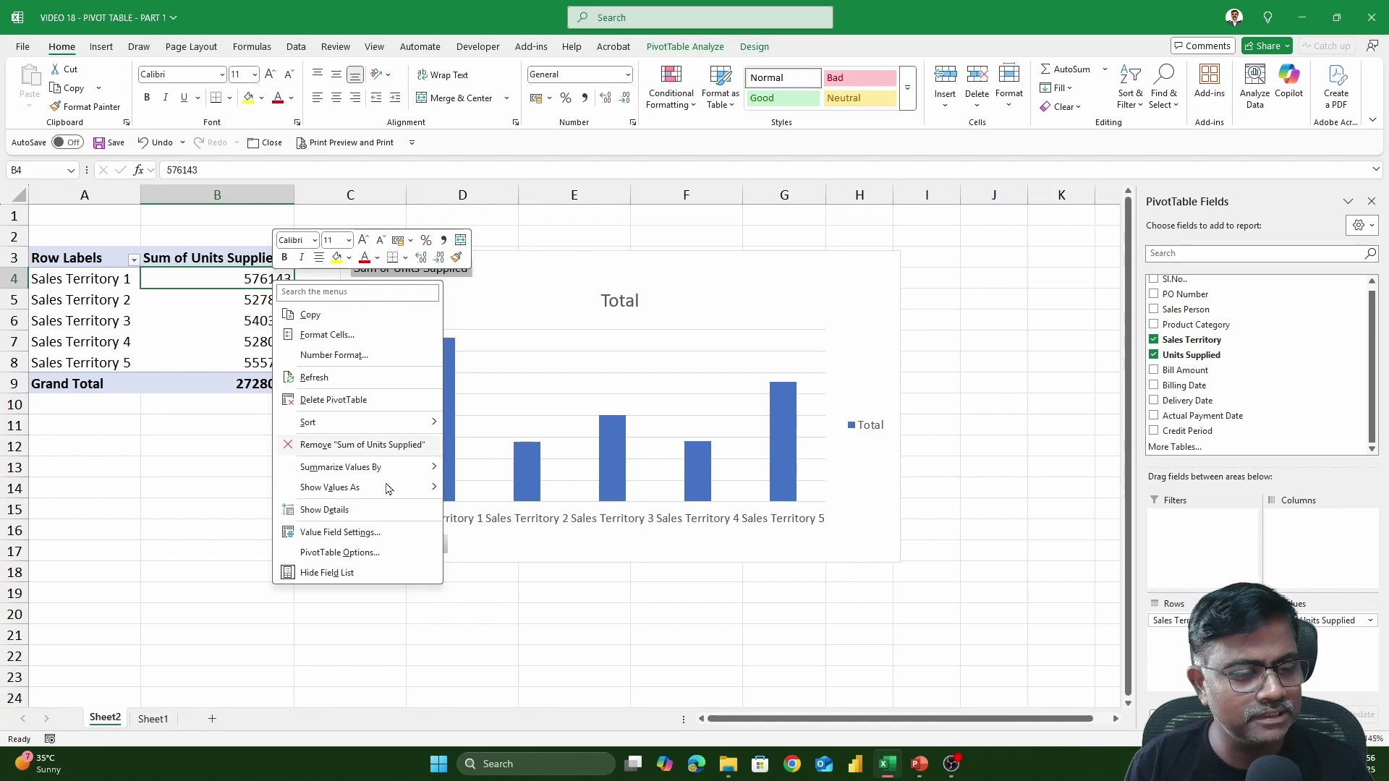
{"action": "mouse_move", "coordinate": [372, 432]}
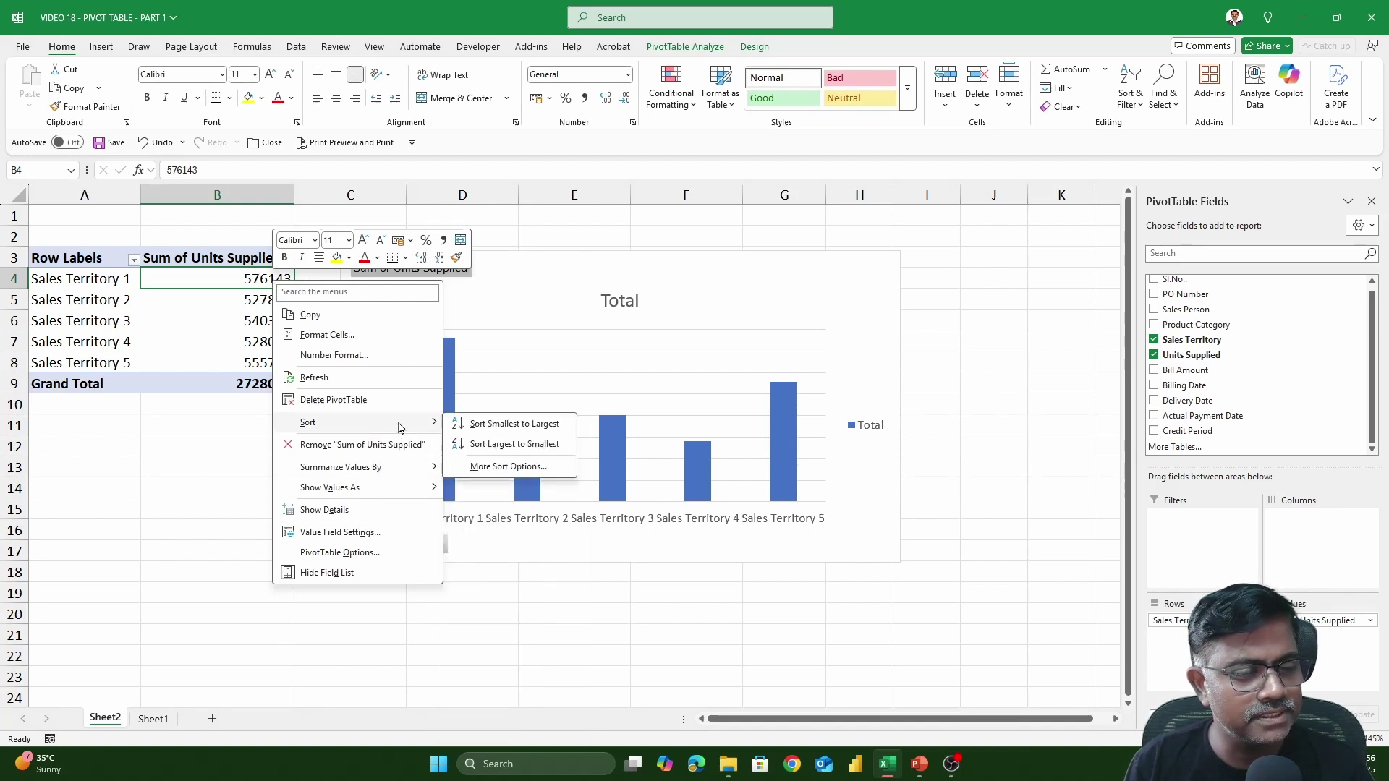
{"action": "left_click", "coordinate": [499, 444]}
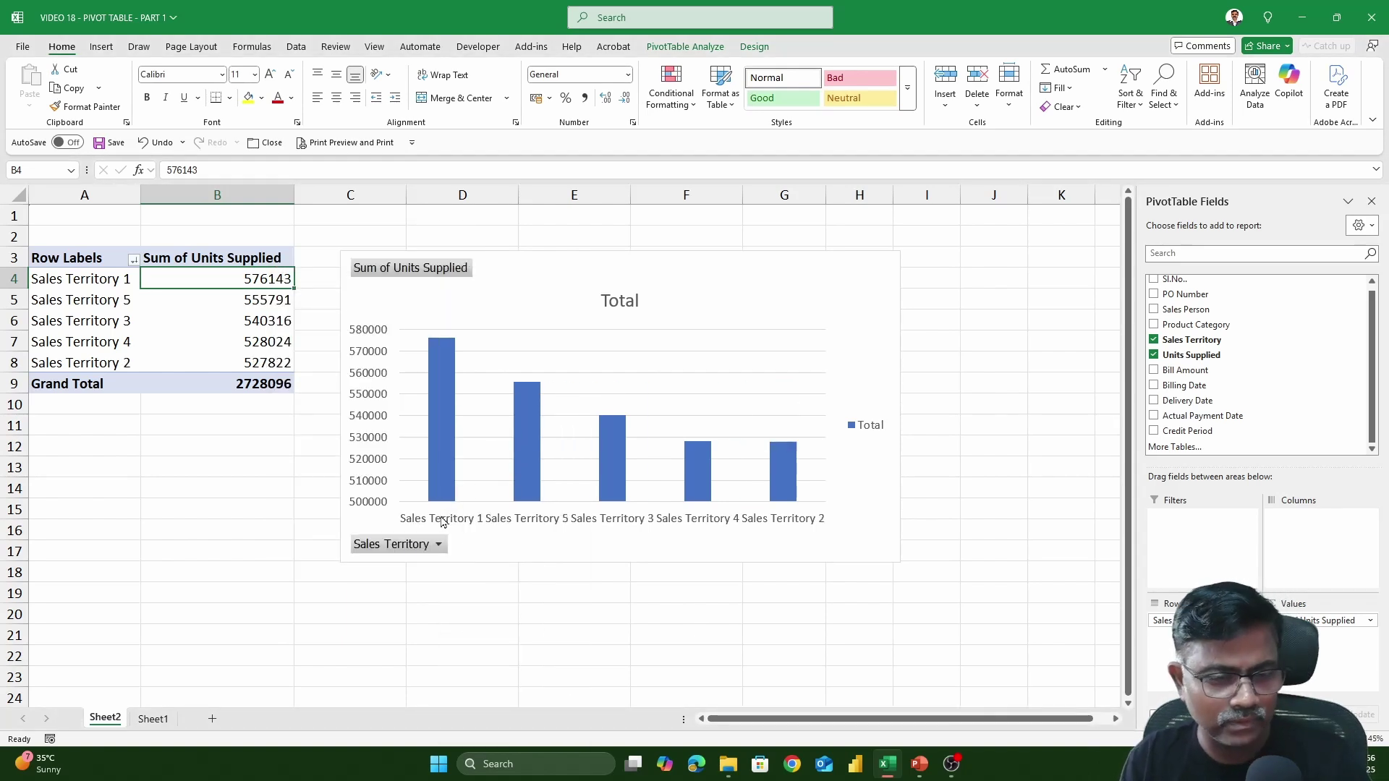
- Move the PivotChart slightly away from the PivotTable, widen it, and delete its Total legend
{"action": "left_click_drag", "start_coordinate": [803, 309], "coordinate": [835, 277]}
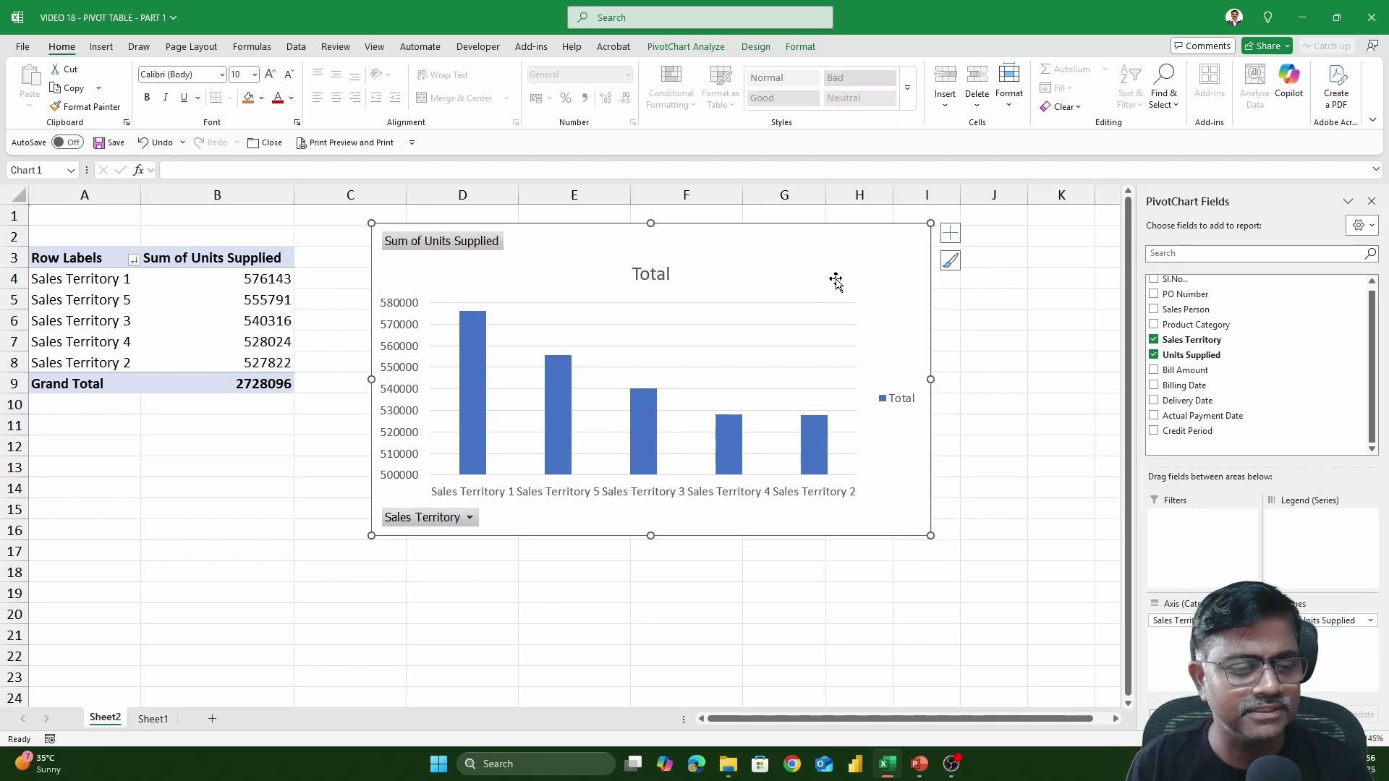
{"action": "left_click_drag", "start_coordinate": [931, 535], "coordinate": [984, 538]}
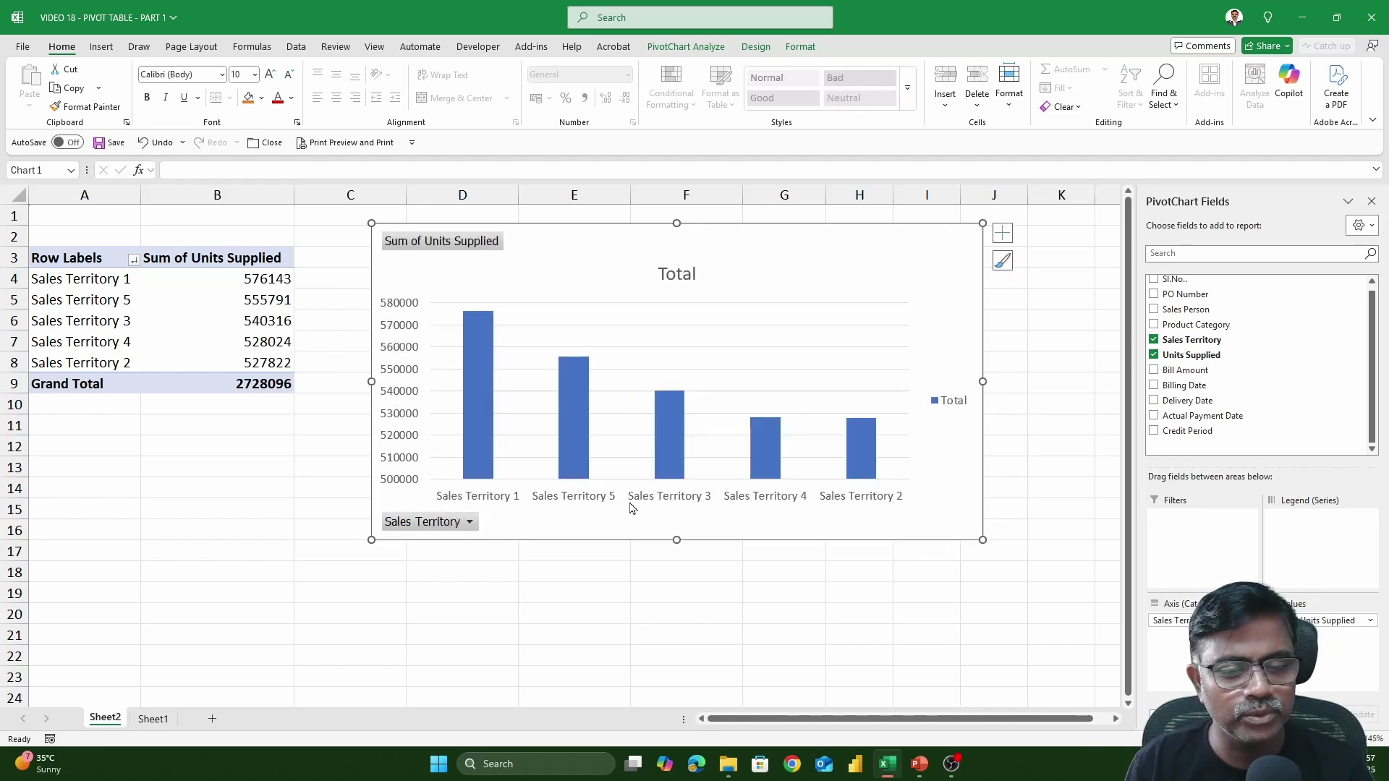
{"action": "left_click", "coordinate": [953, 402]}
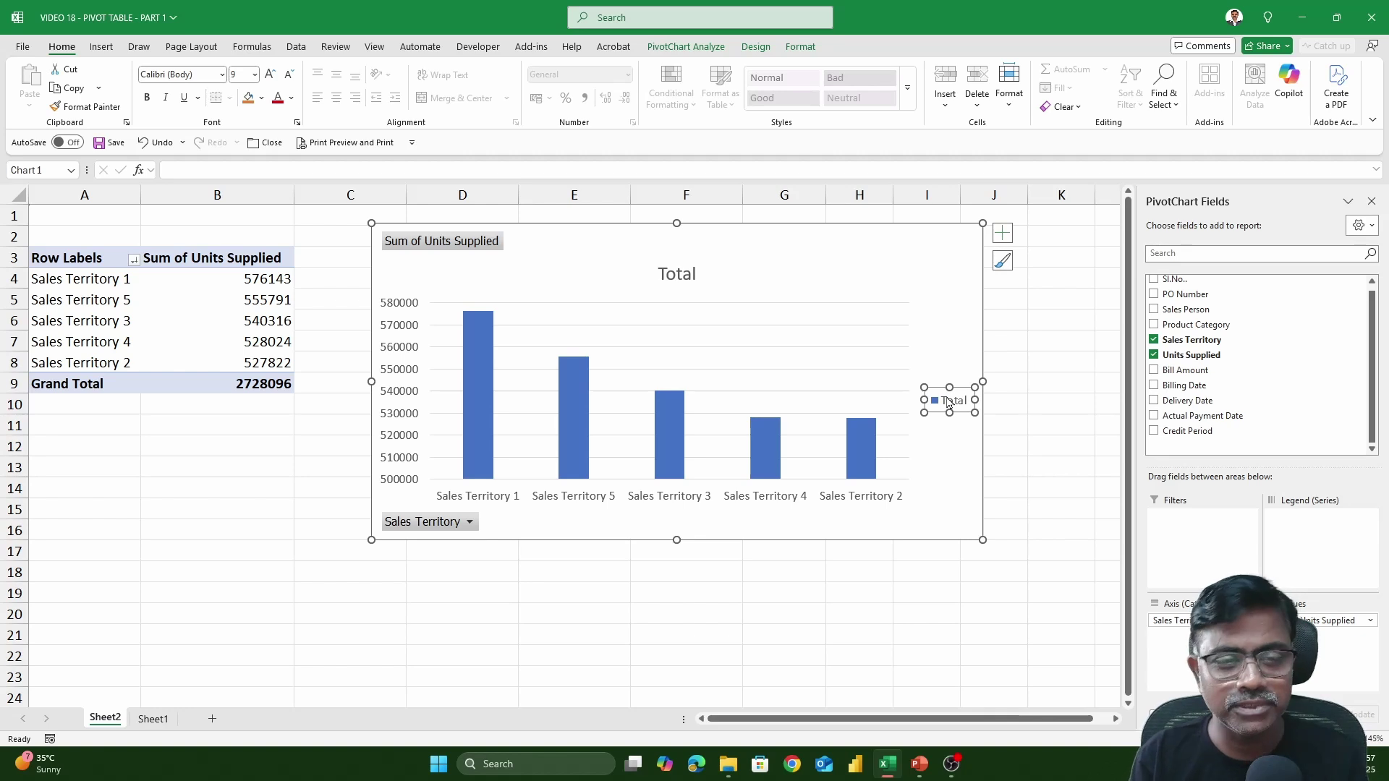
{"action": "left_click", "coordinate": [676, 276]}
{"action": "left_click", "coordinate": [964, 408]}
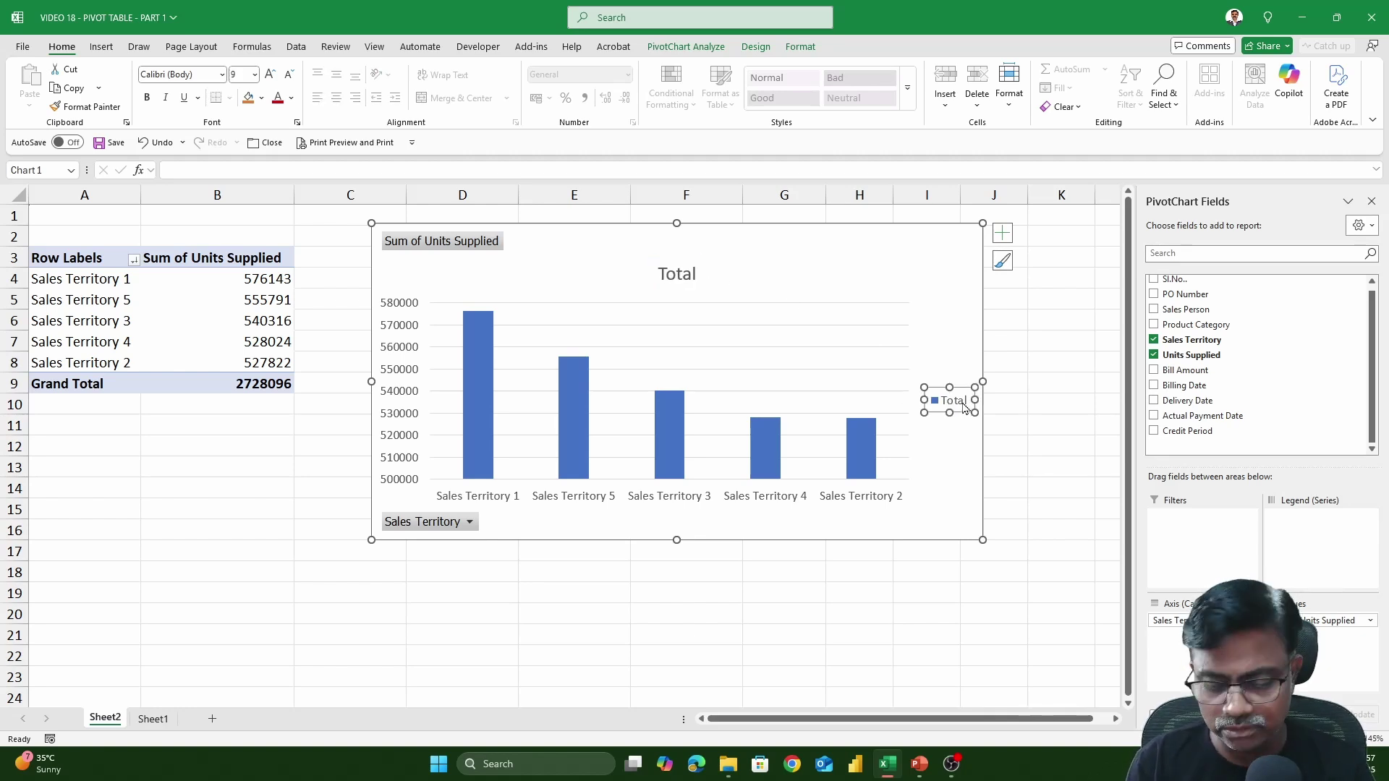
{"action": "key", "text": "Delete"}
- Change the chart title to "Territorywise Units Supplied"
{"action": "left_click", "coordinate": [691, 281]}
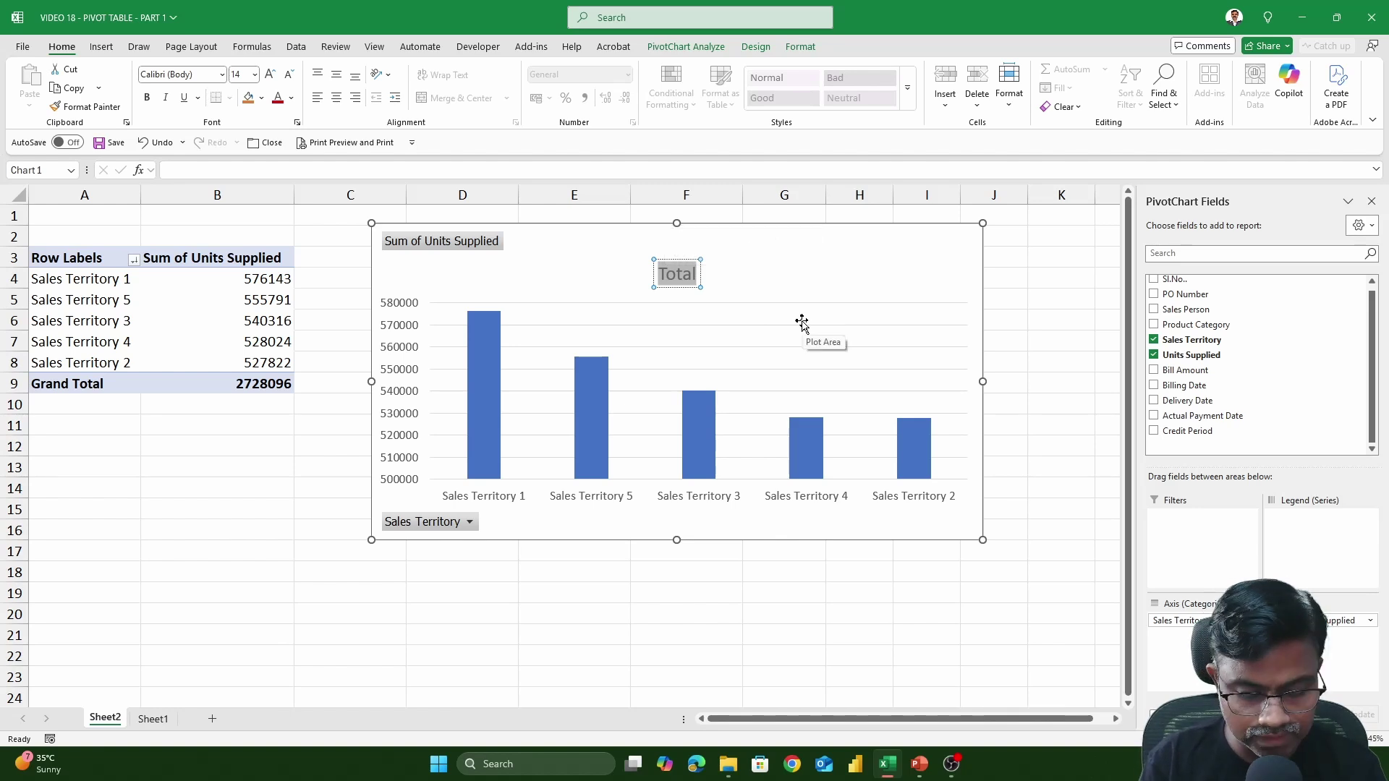
{"action": "type", "text": "Territorywise"}
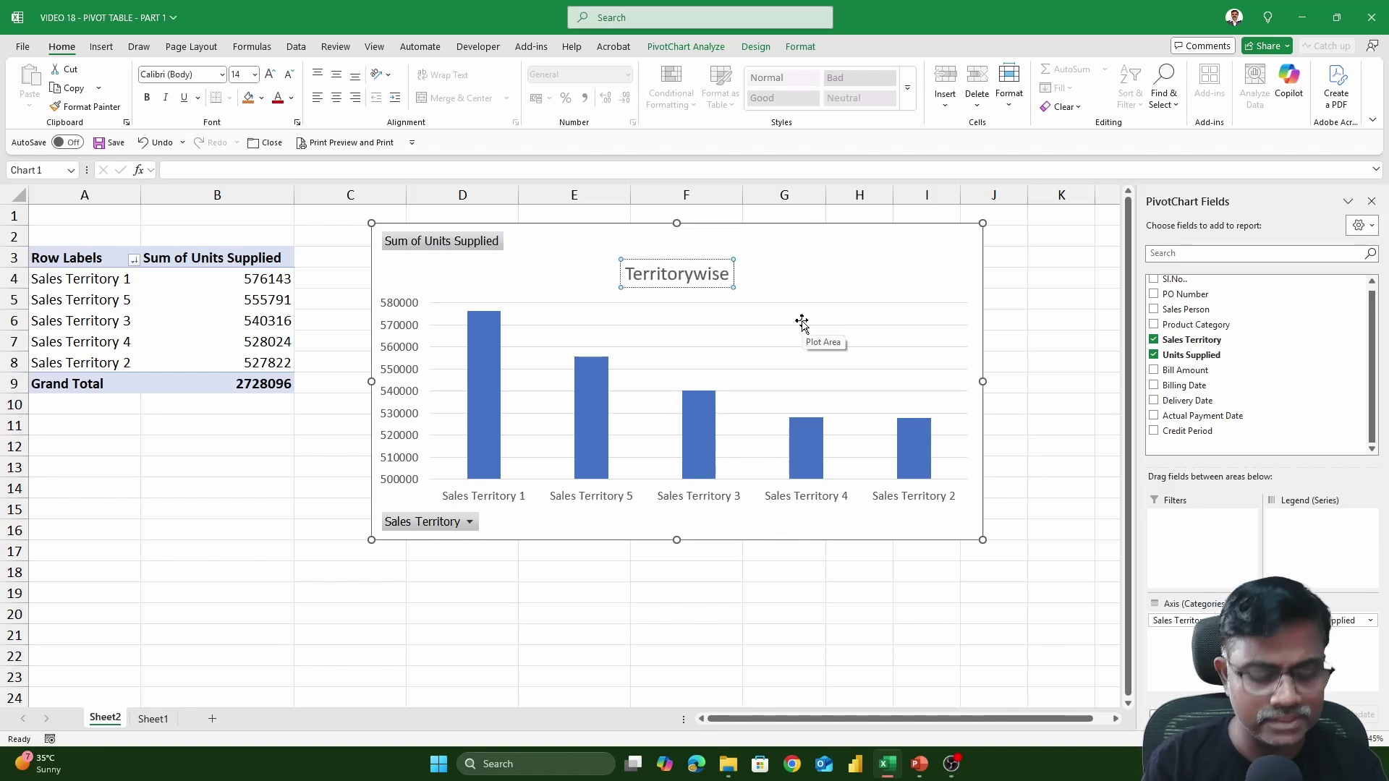
{"action": "type", "text": " Units Supplied"}
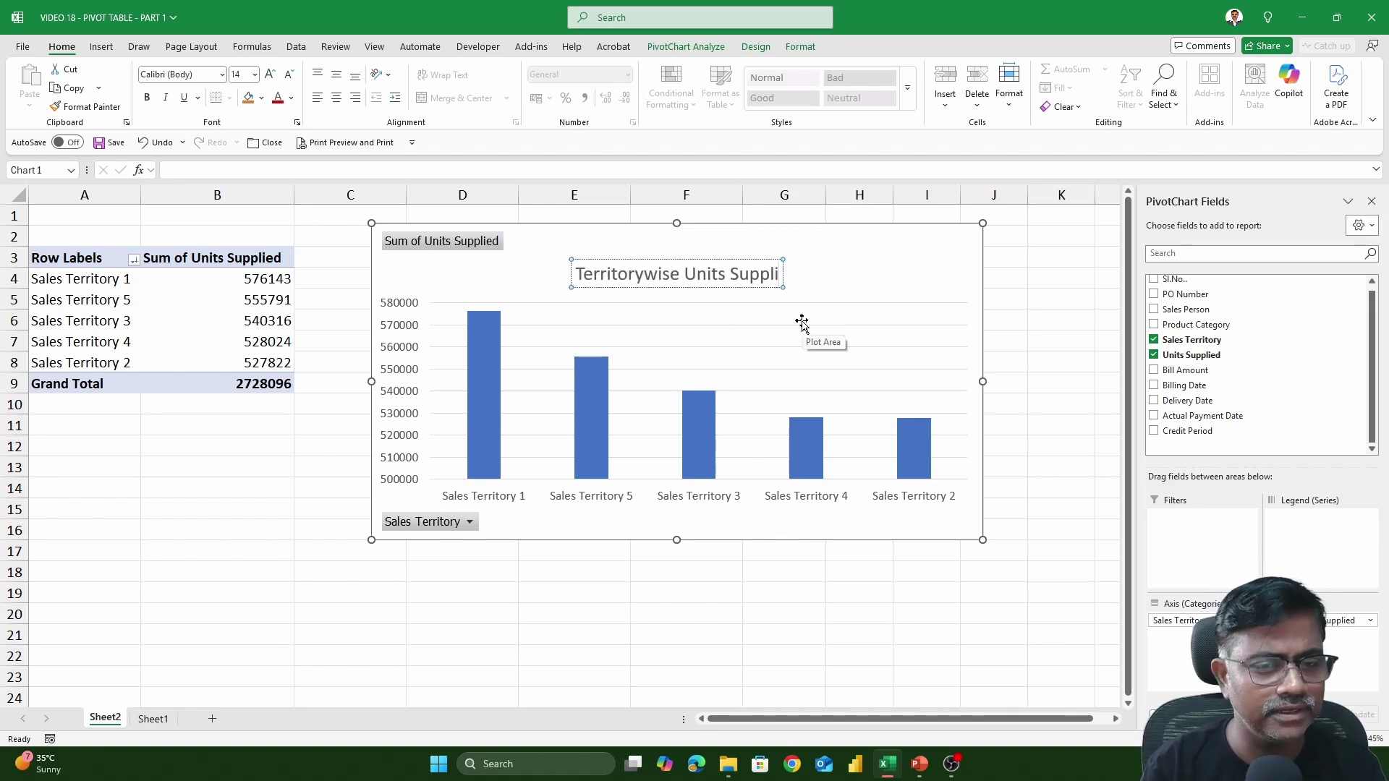
{"action": "left_click", "coordinate": [855, 286]}
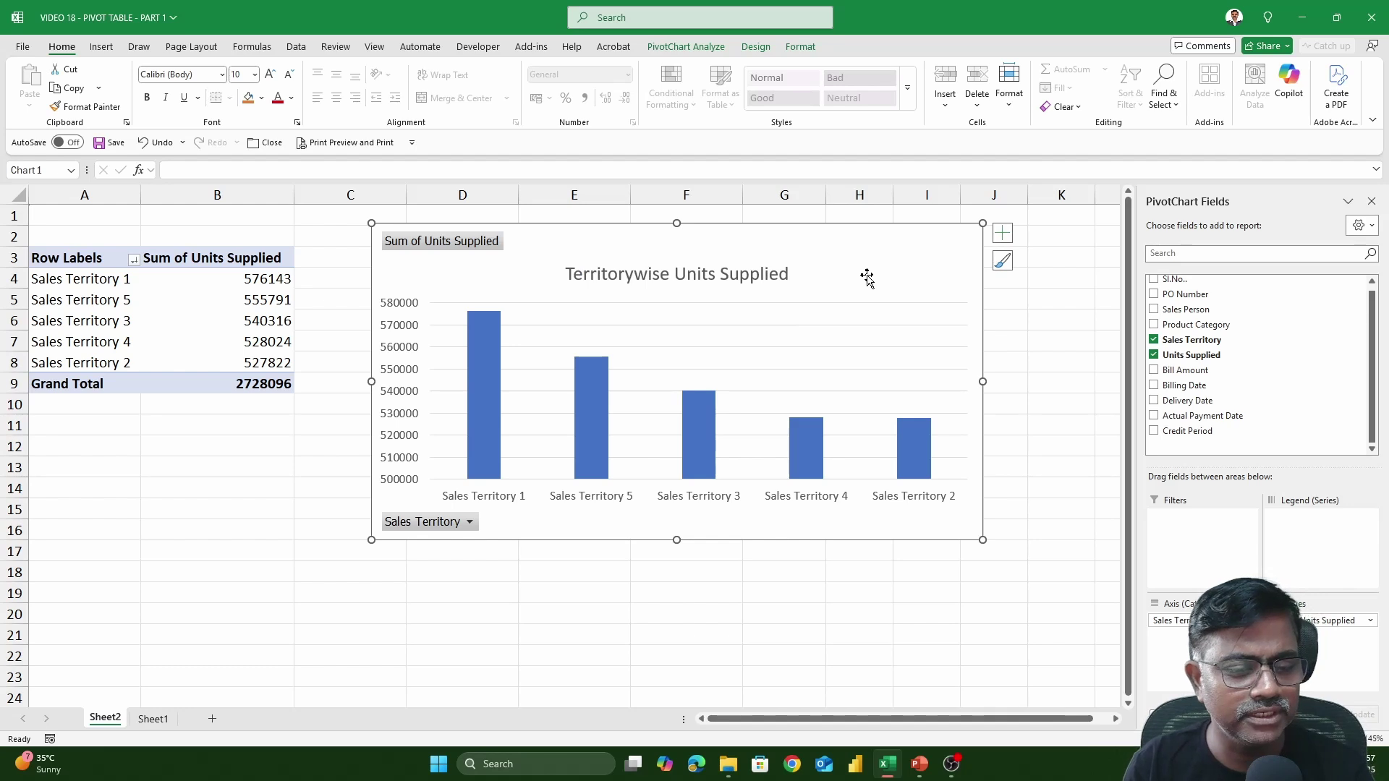
- Add data labels to the chart's columns and remove the gridlines
{"action": "left_click", "coordinate": [1002, 241]}
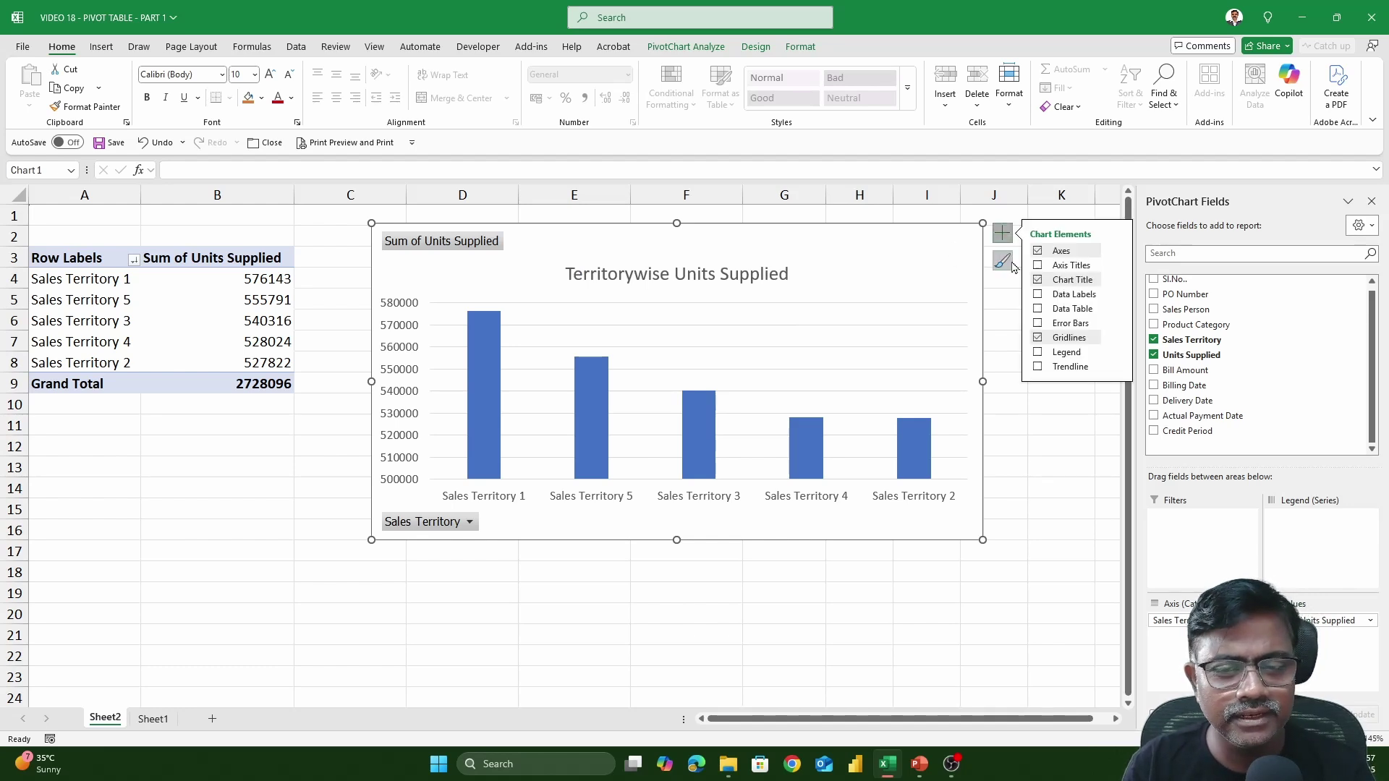
{"action": "left_click", "coordinate": [1038, 295]}
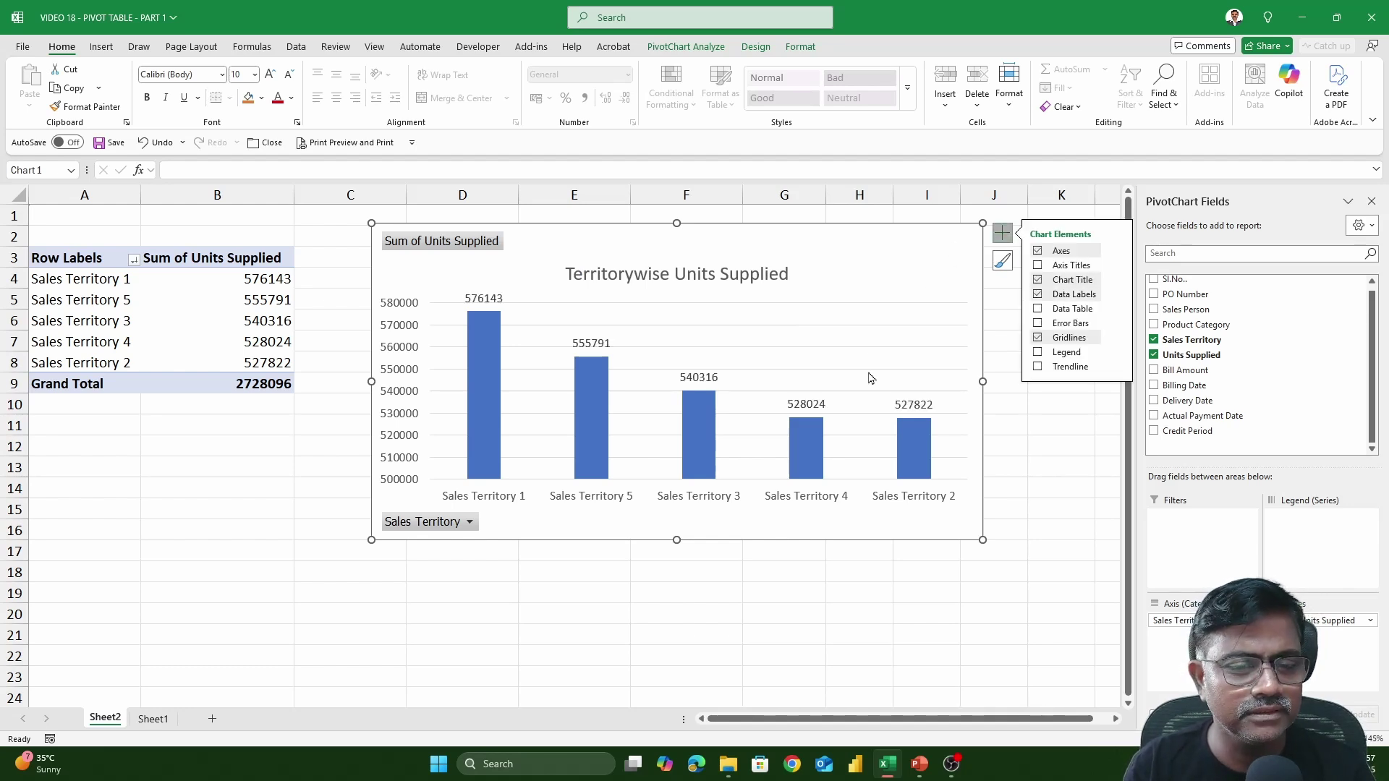
{"action": "left_click", "coordinate": [1039, 340]}
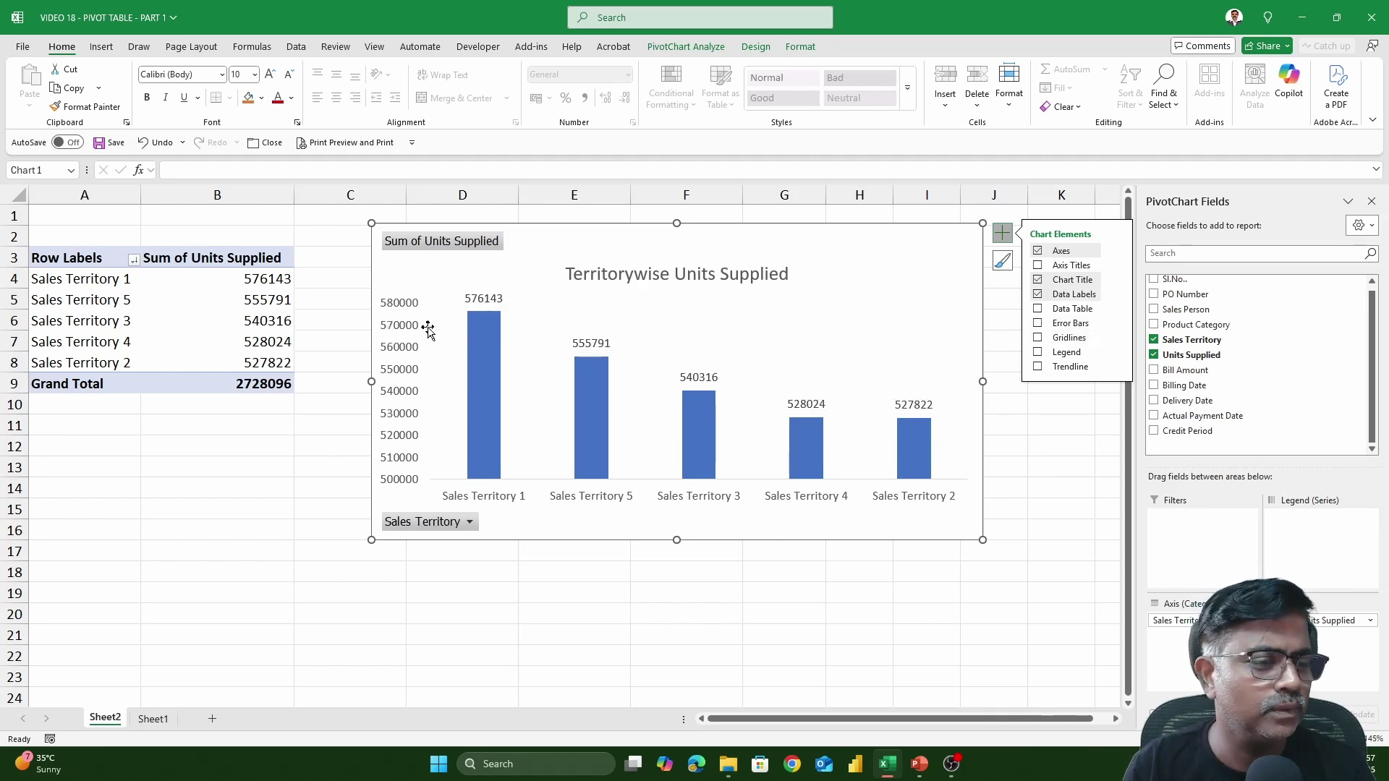
- Delete the PivotChart's vertical value axis and move the chart title to the chart's upper-right corner
{"action": "left_click", "coordinate": [405, 338]}
{"action": "key", "text": "Delete"}
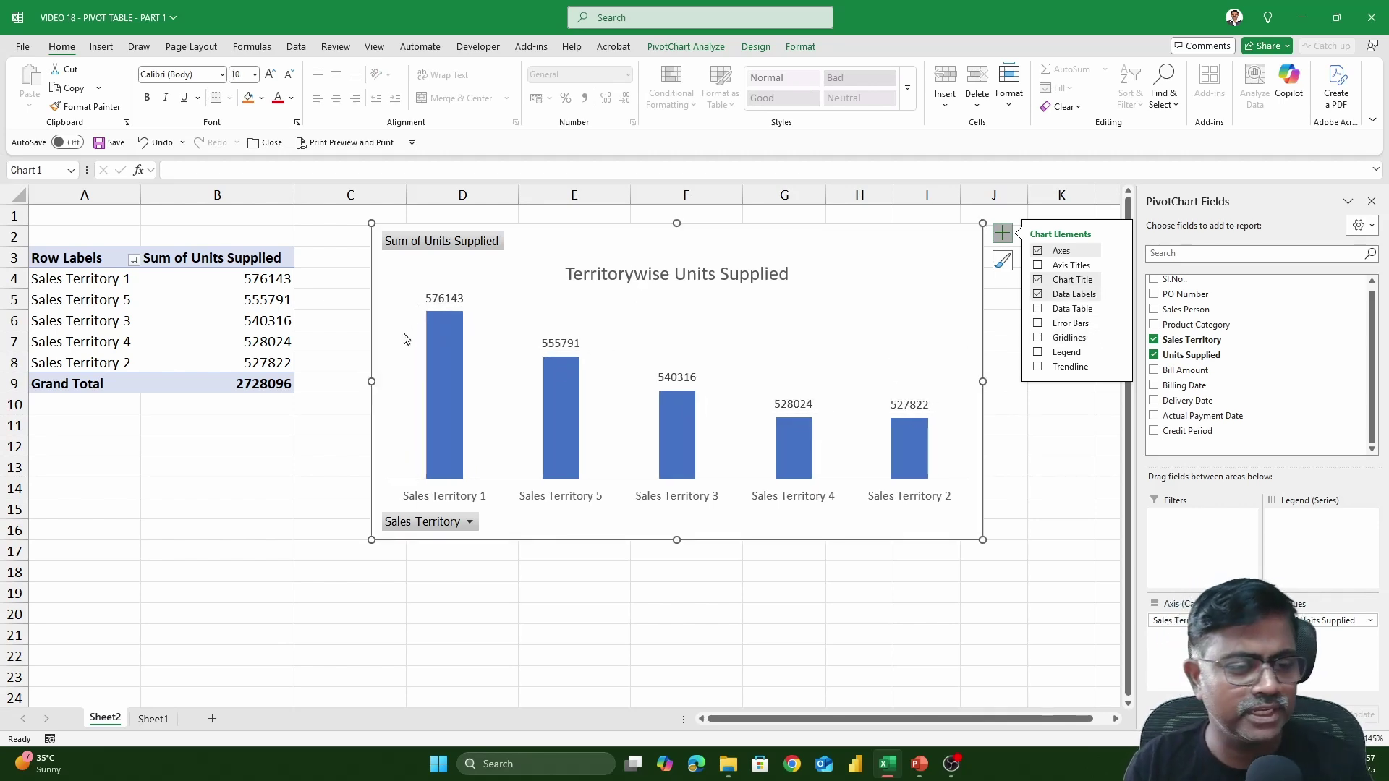
{"action": "left_click", "coordinate": [726, 282]}
{"action": "left_click_drag", "start_coordinate": [731, 285], "coordinate": [909, 260]}
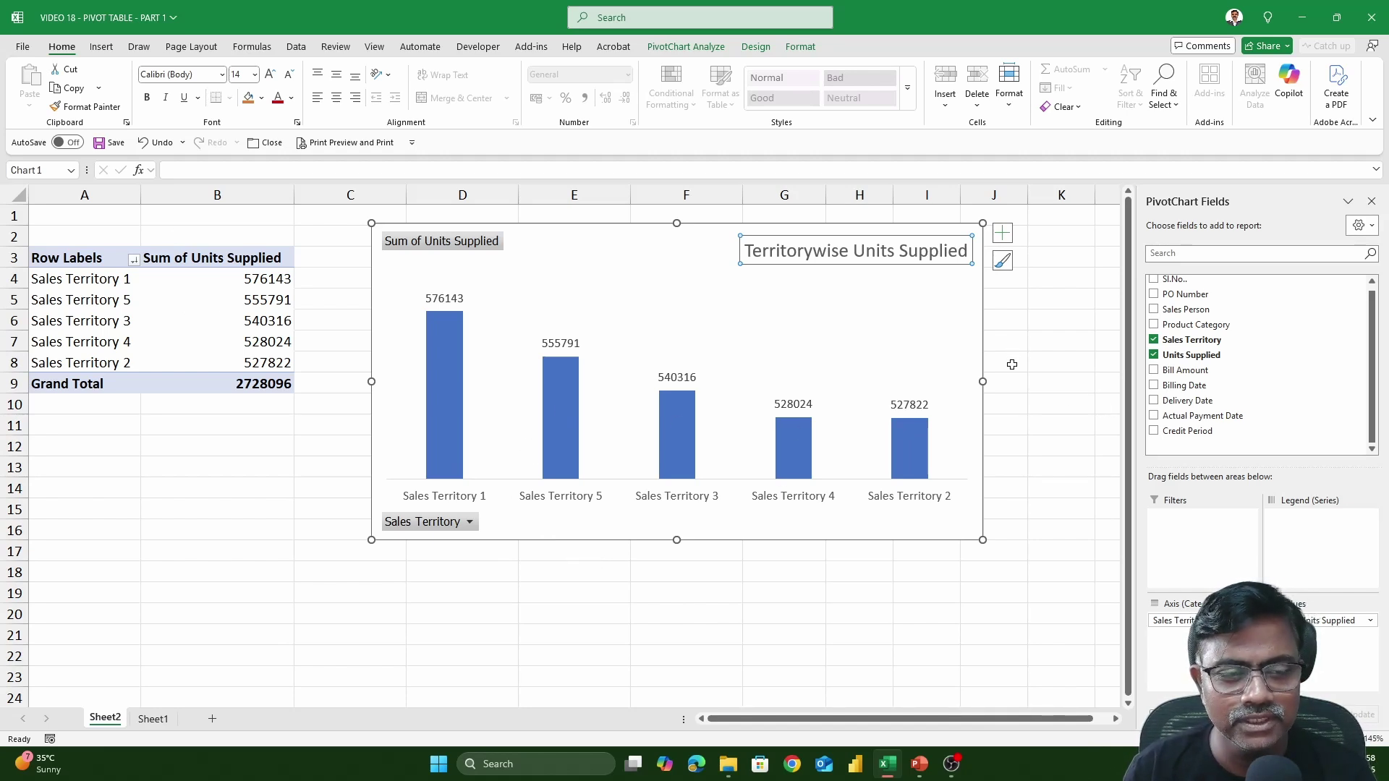
{"action": "mouse_move", "coordinate": [443, 469]}
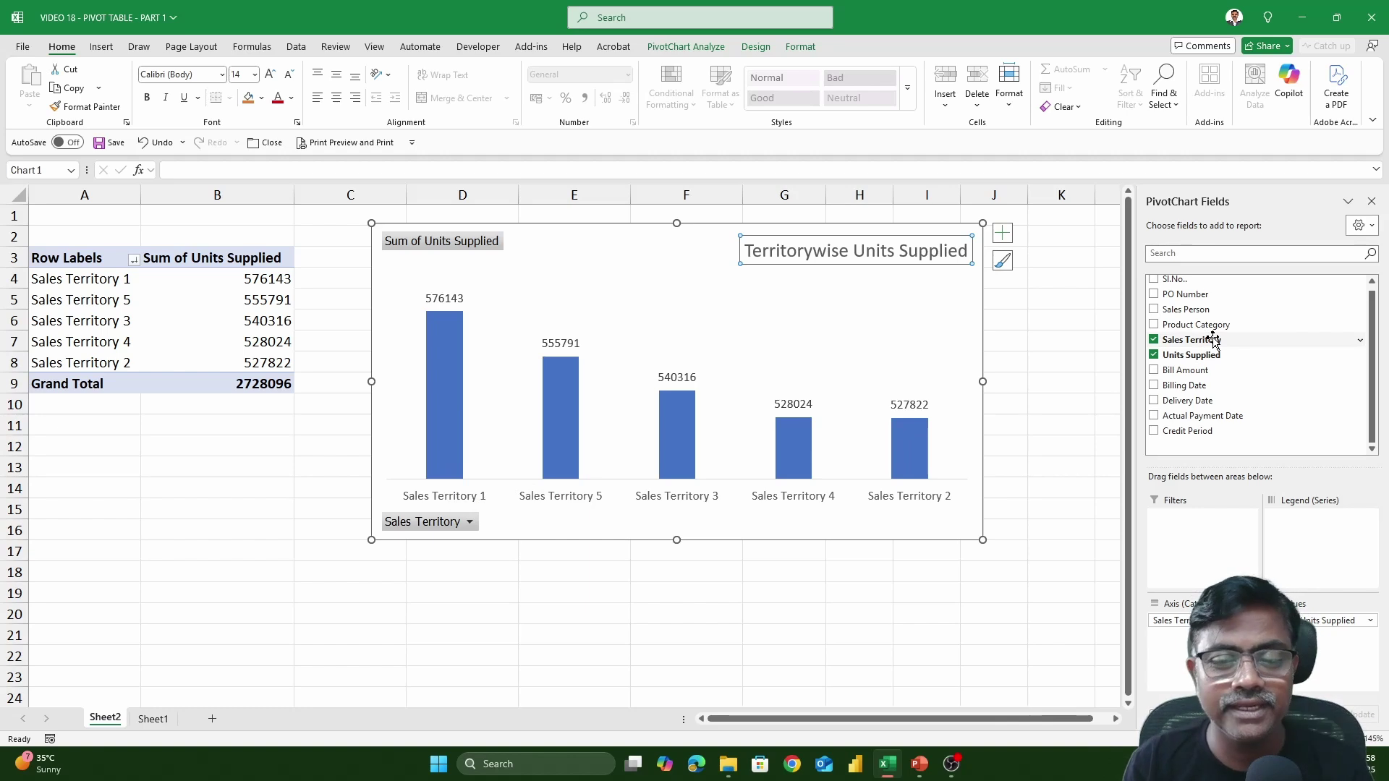
- Add Product Category as a report filter and filter the PivotTable to 3 Wheeler
{"action": "left_click_drag", "start_coordinate": [1207, 325], "coordinate": [1220, 543]}
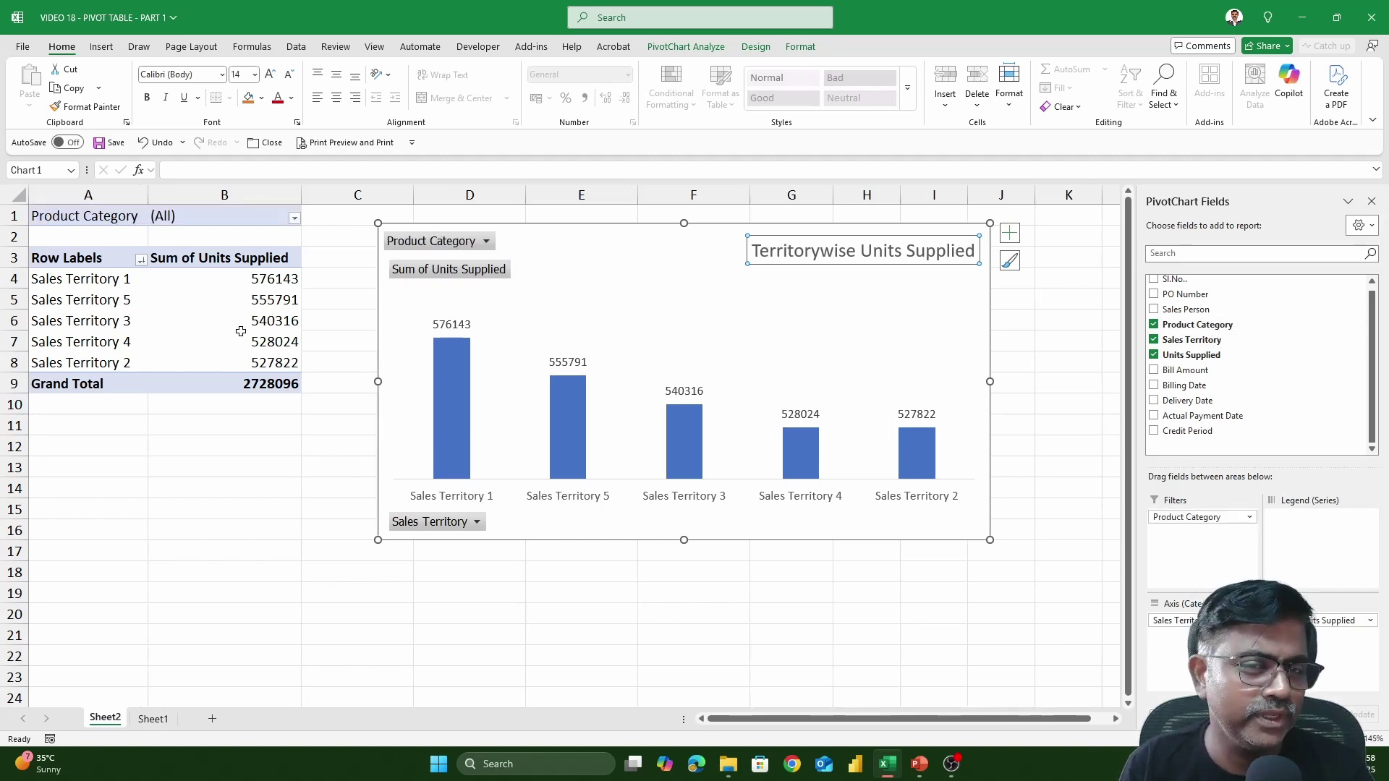
{"action": "left_click", "coordinate": [699, 246]}
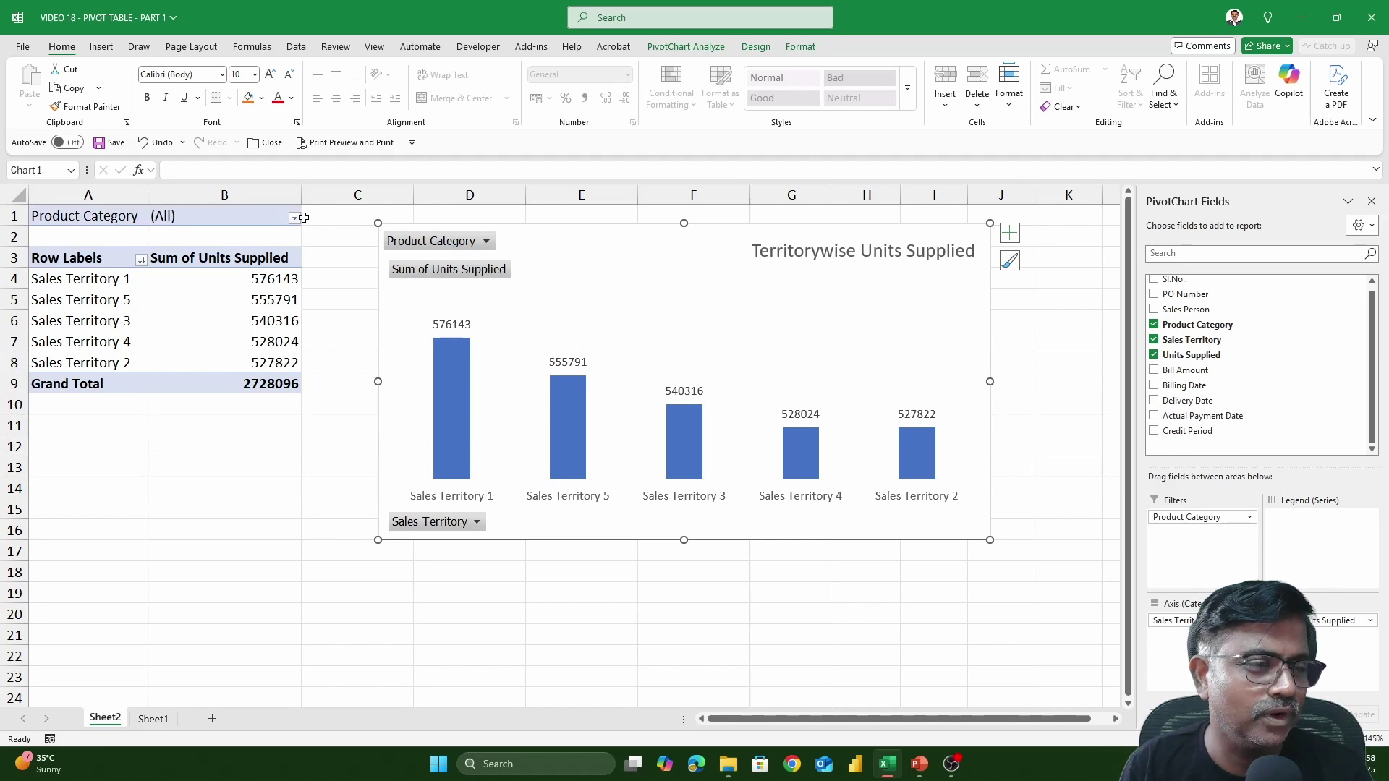
{"action": "left_click", "coordinate": [295, 218]}
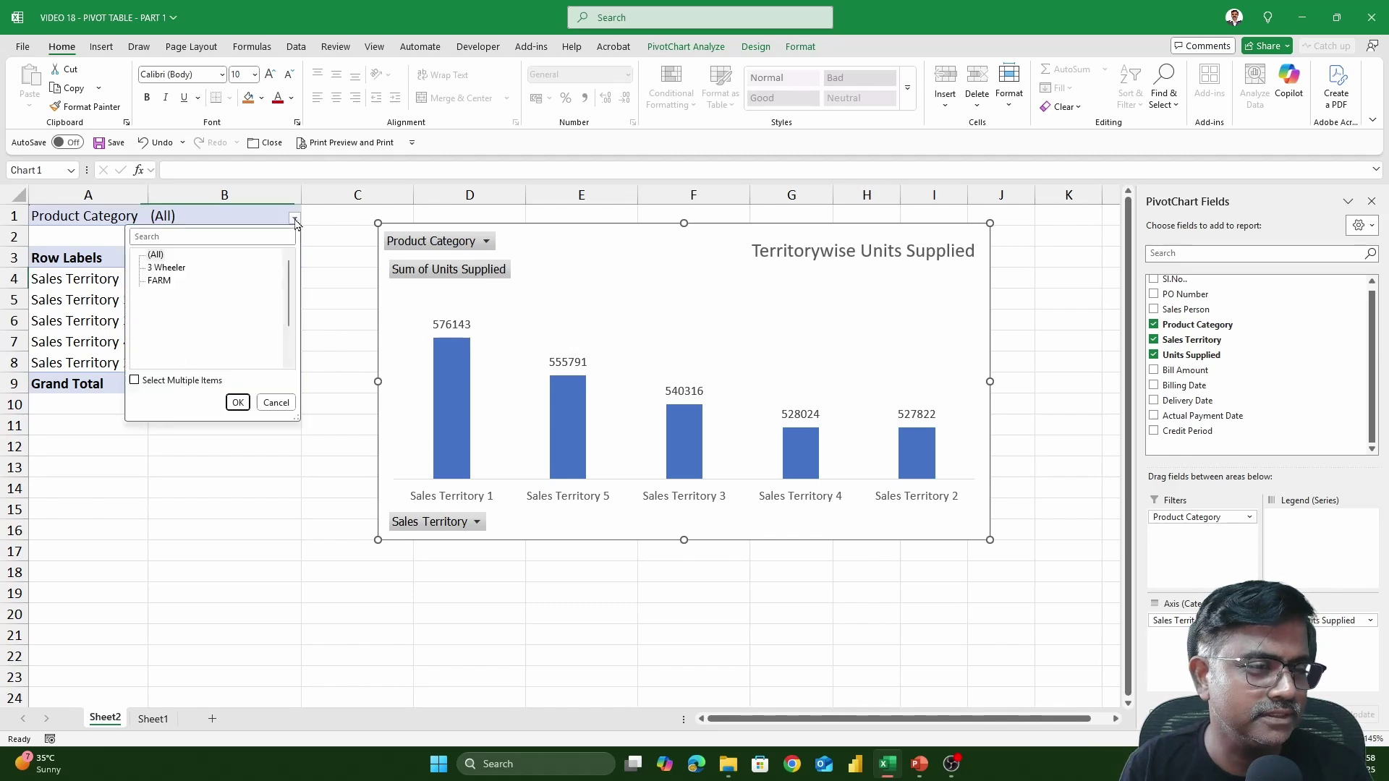
{"action": "left_click", "coordinate": [166, 268]}
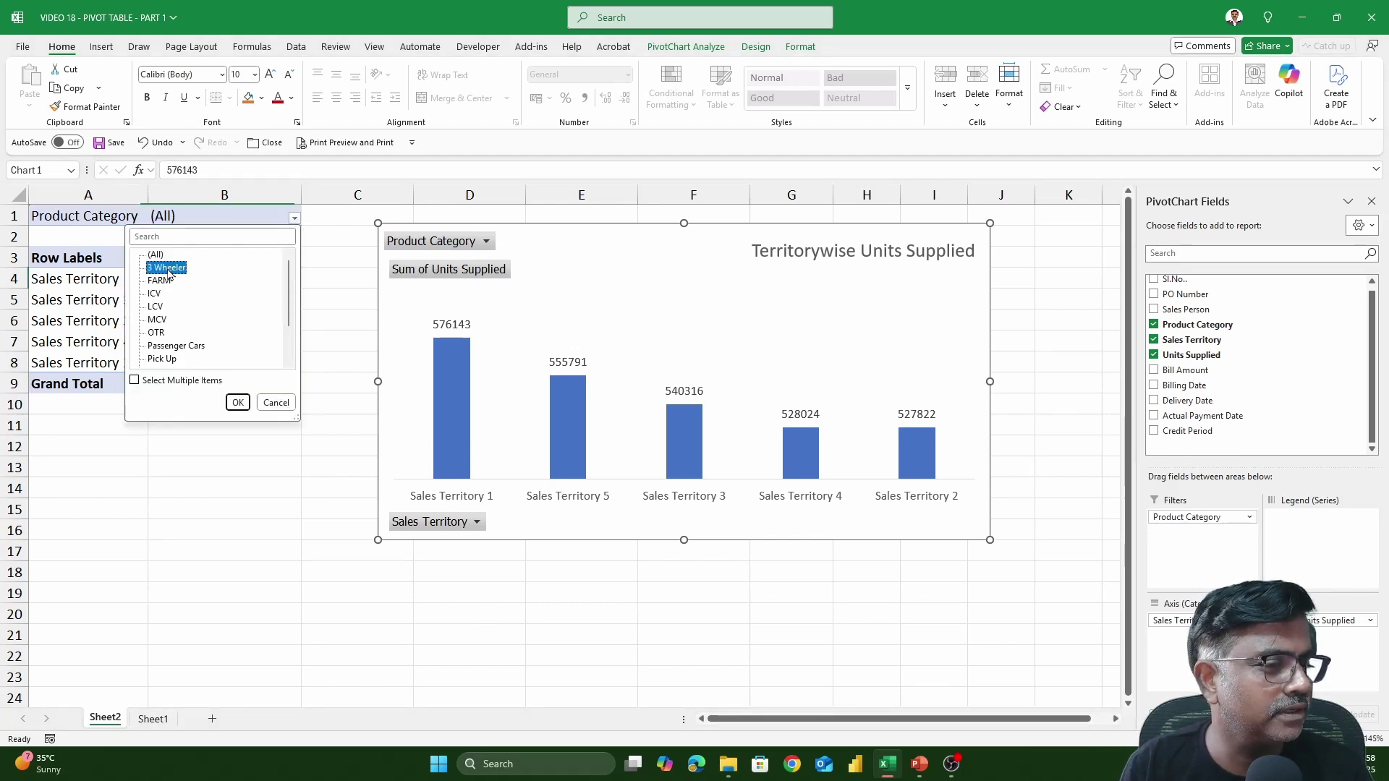
{"action": "left_click", "coordinate": [238, 403]}
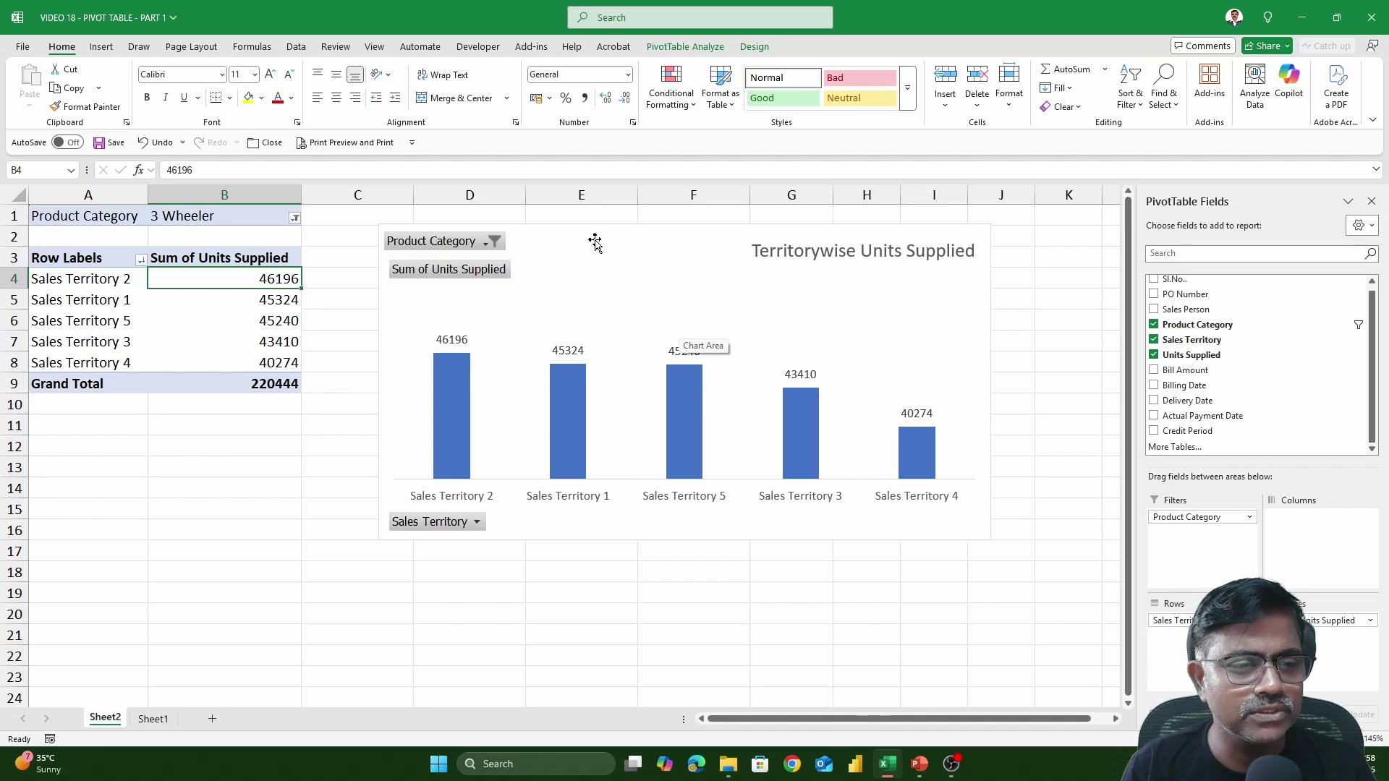
- Change the Product Category filter on the PivotChart itself to FARM, followed by LCV
{"action": "left_click", "coordinate": [484, 247]}
{"action": "left_click", "coordinate": [484, 246]}
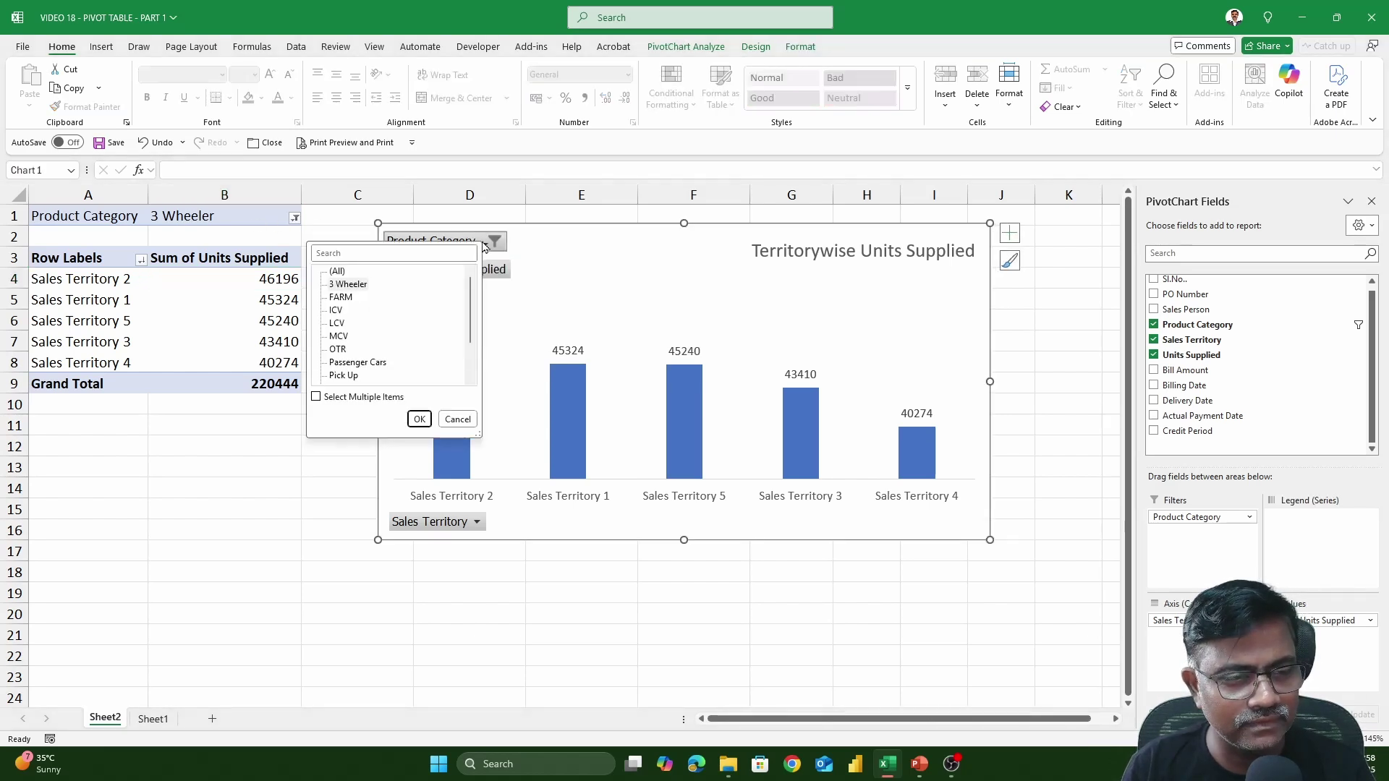
{"action": "left_click", "coordinate": [340, 297]}
{"action": "left_click", "coordinate": [419, 419]}
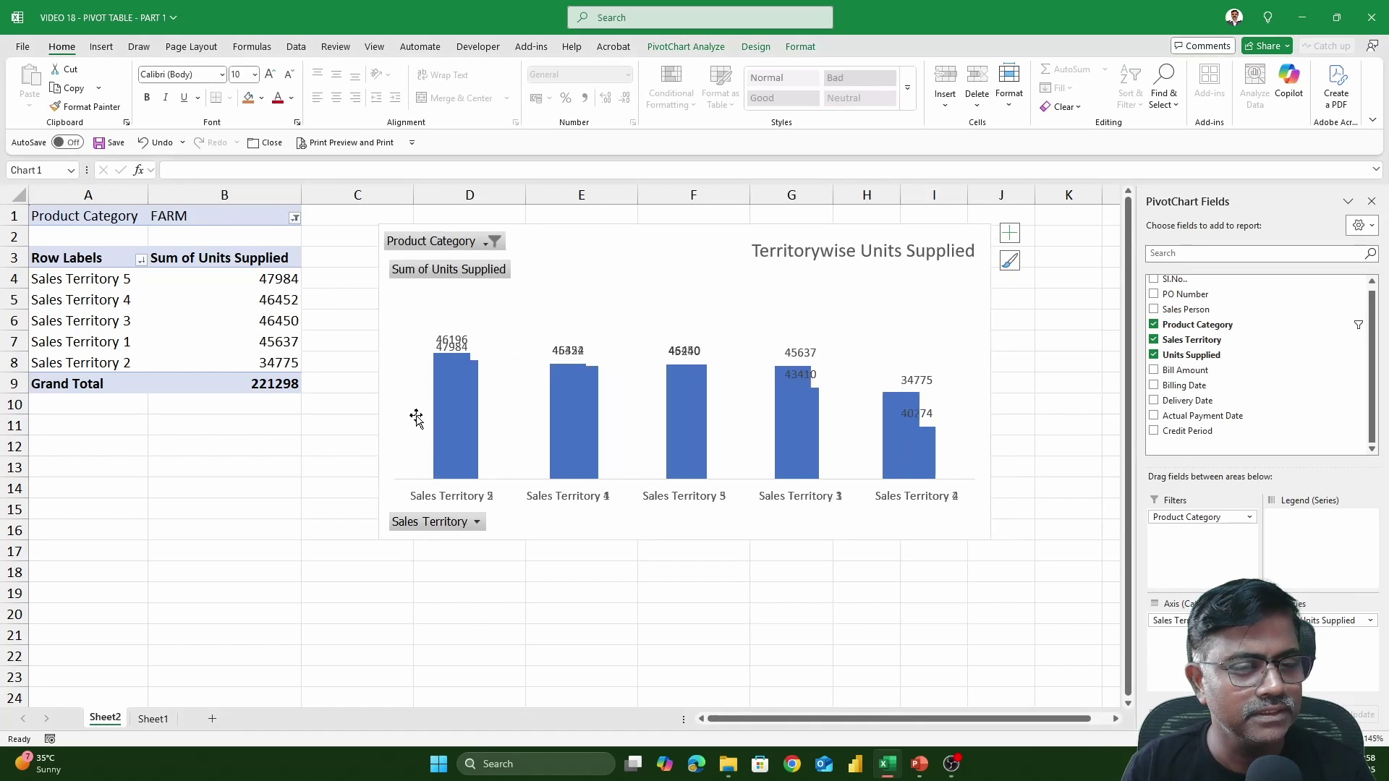
{"action": "left_click", "coordinate": [490, 241]}
{"action": "left_click", "coordinate": [490, 241]}
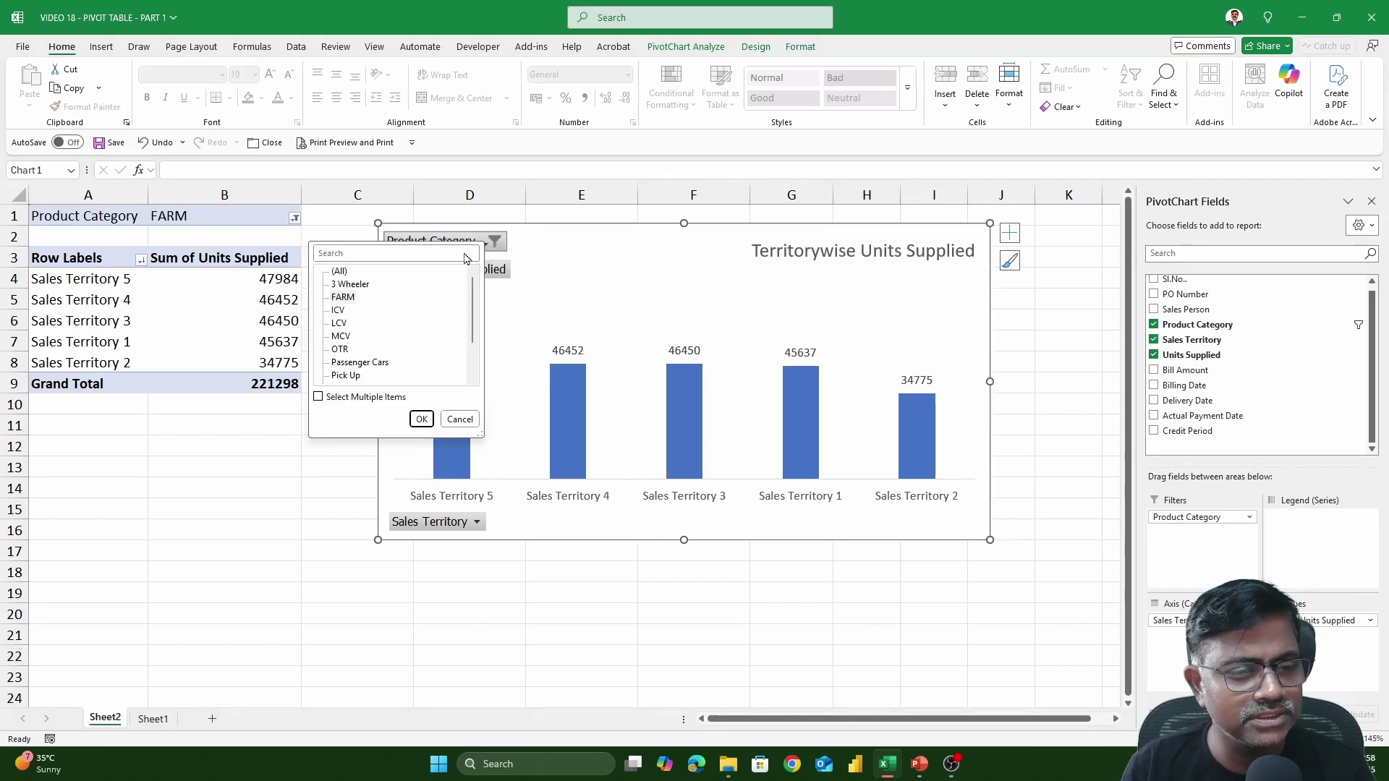
{"action": "left_click", "coordinate": [422, 422]}
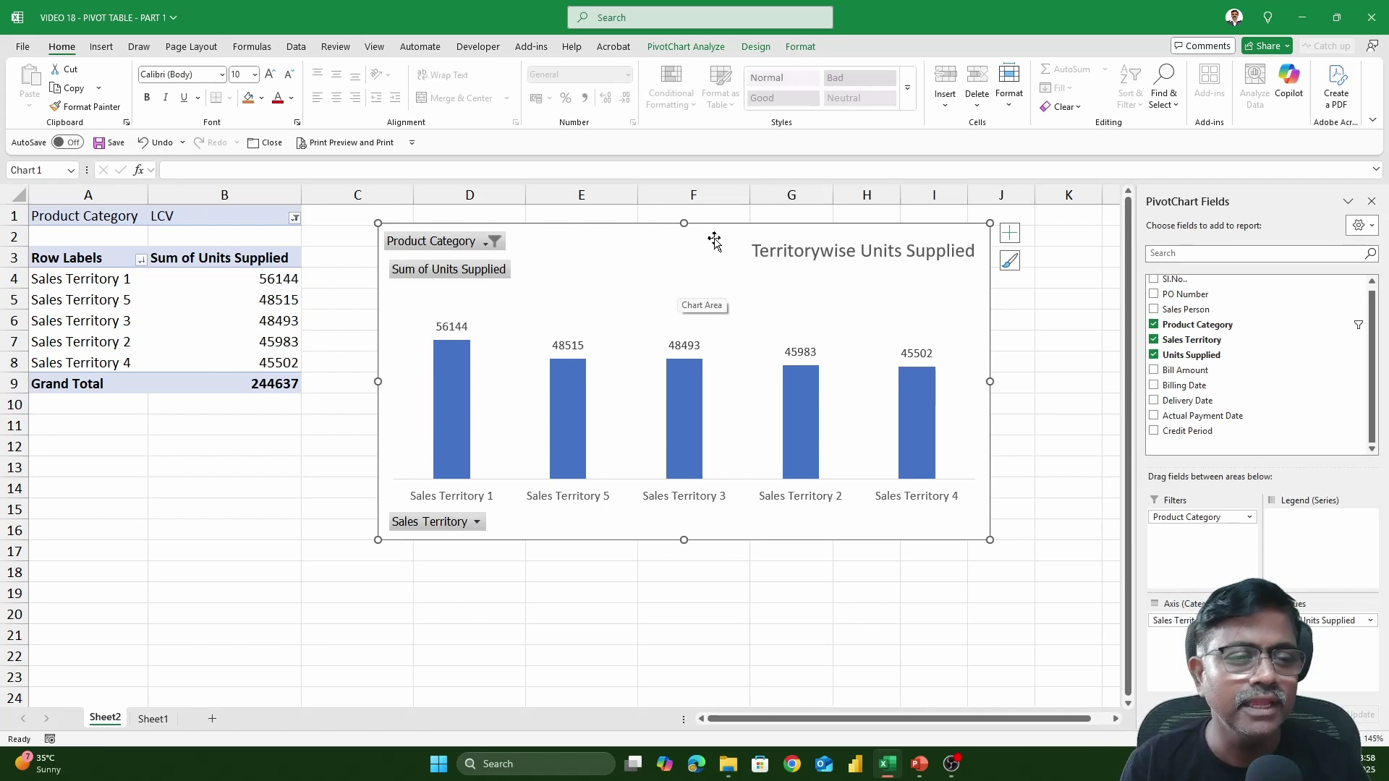
- Move the PivotChart over the PivotTable so it covers the table, and filter the chart's Product Category to Passenger Cars
{"action": "mouse_move", "coordinate": [714, 241]}
{"action": "left_mouse_down"}
{"action": "mouse_move", "coordinate": [459, 199]}
{"action": "mouse_move", "coordinate": [326, 206]}
{"action": "left_mouse_up"}
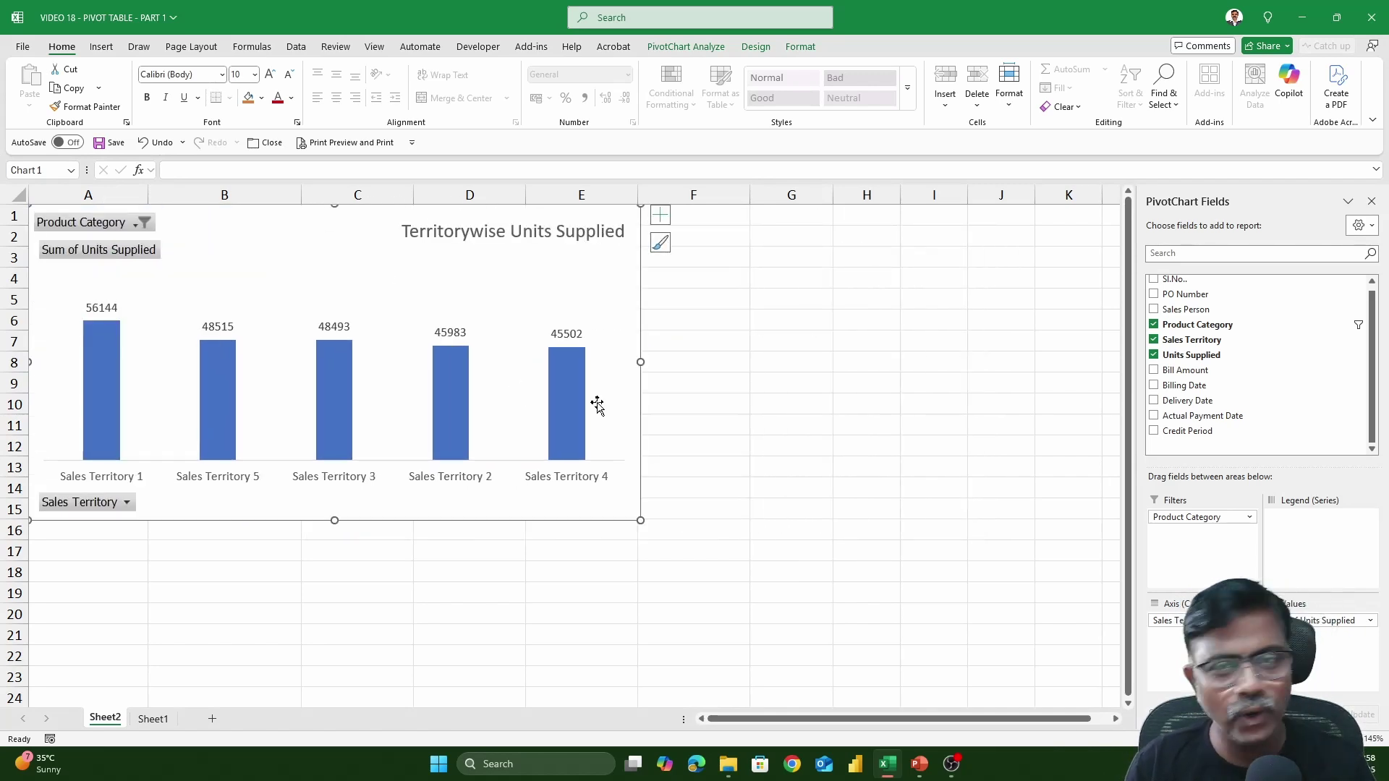
{"action": "left_click", "coordinate": [143, 224]}
{"action": "left_click", "coordinate": [46, 345]}
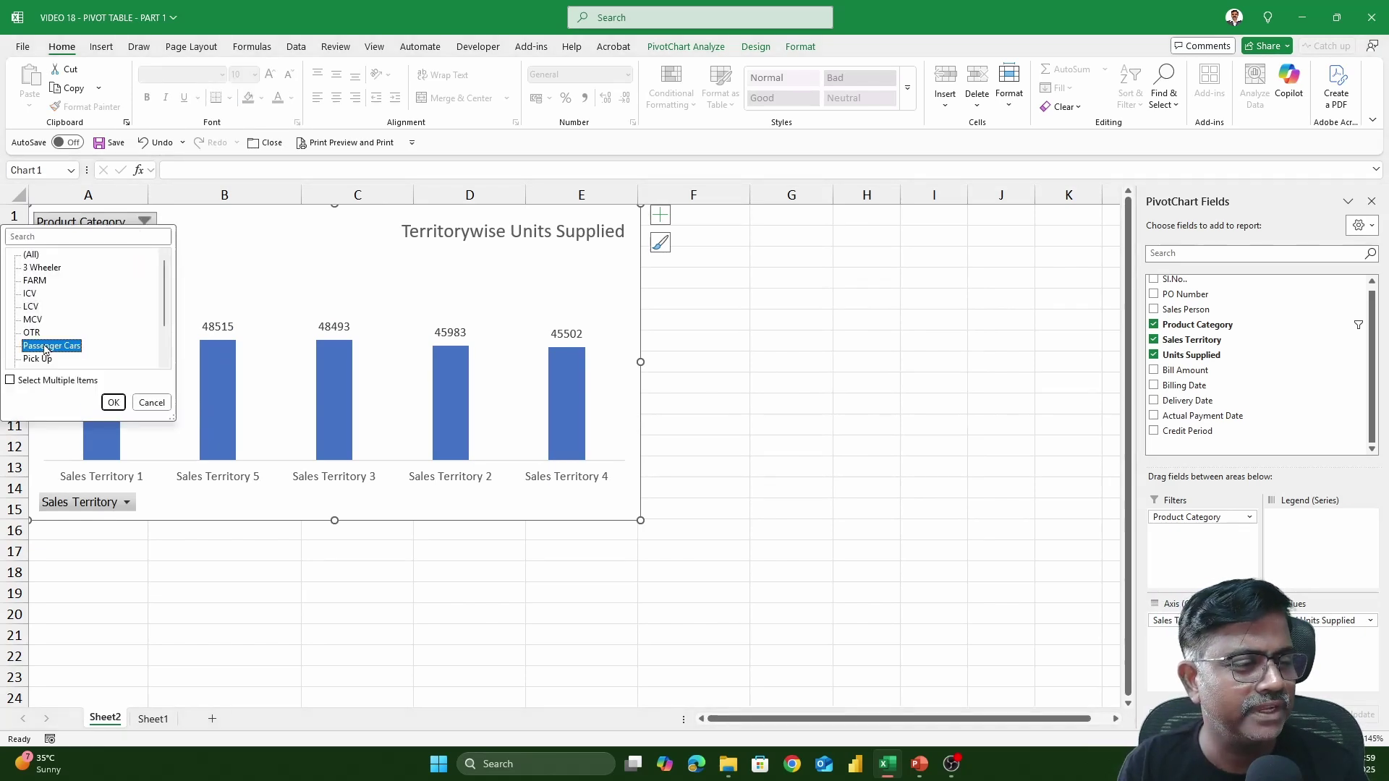
{"action": "left_click", "coordinate": [114, 402]}
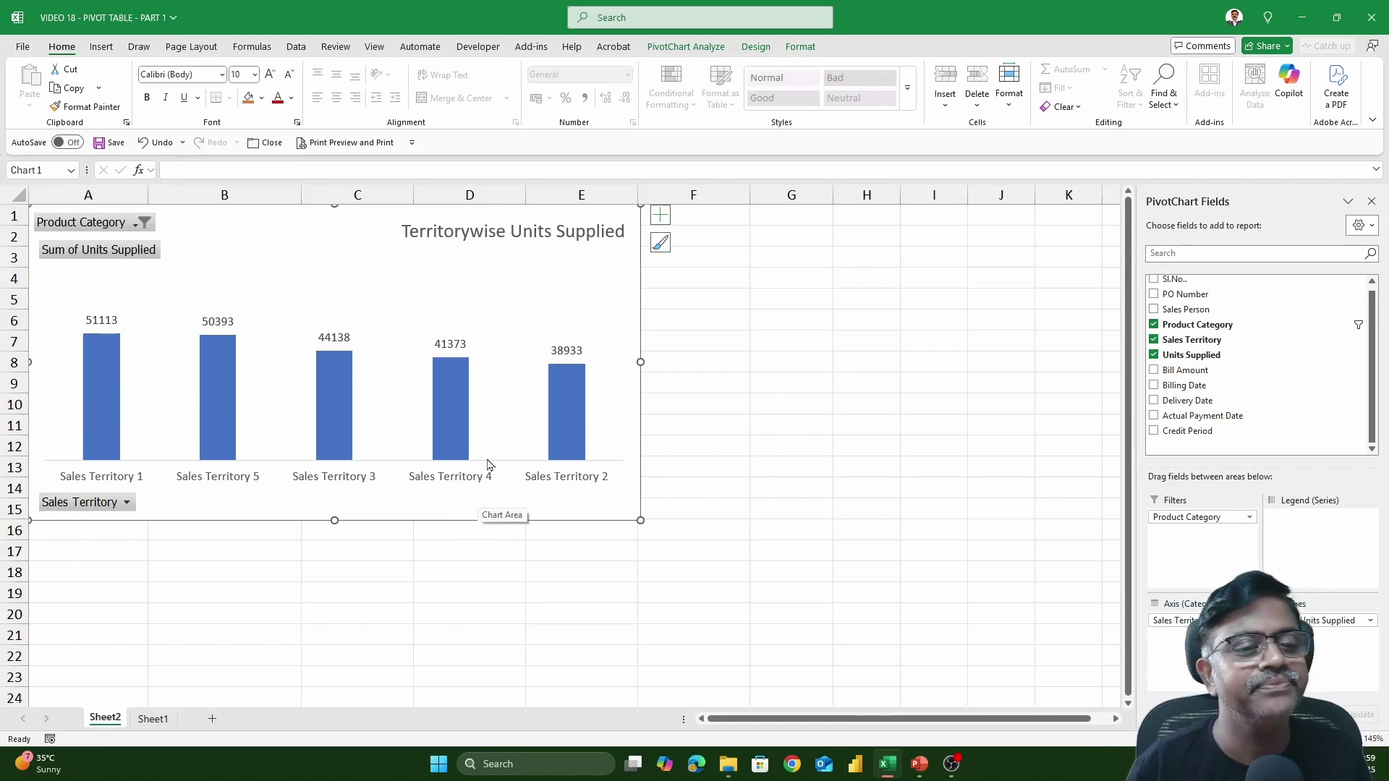
- Move the PivotChart off the PivotTable and delete the chart
{"action": "left_click_drag", "start_coordinate": [487, 465], "coordinate": [805, 465]}
{"action": "left_click", "coordinate": [293, 281]}
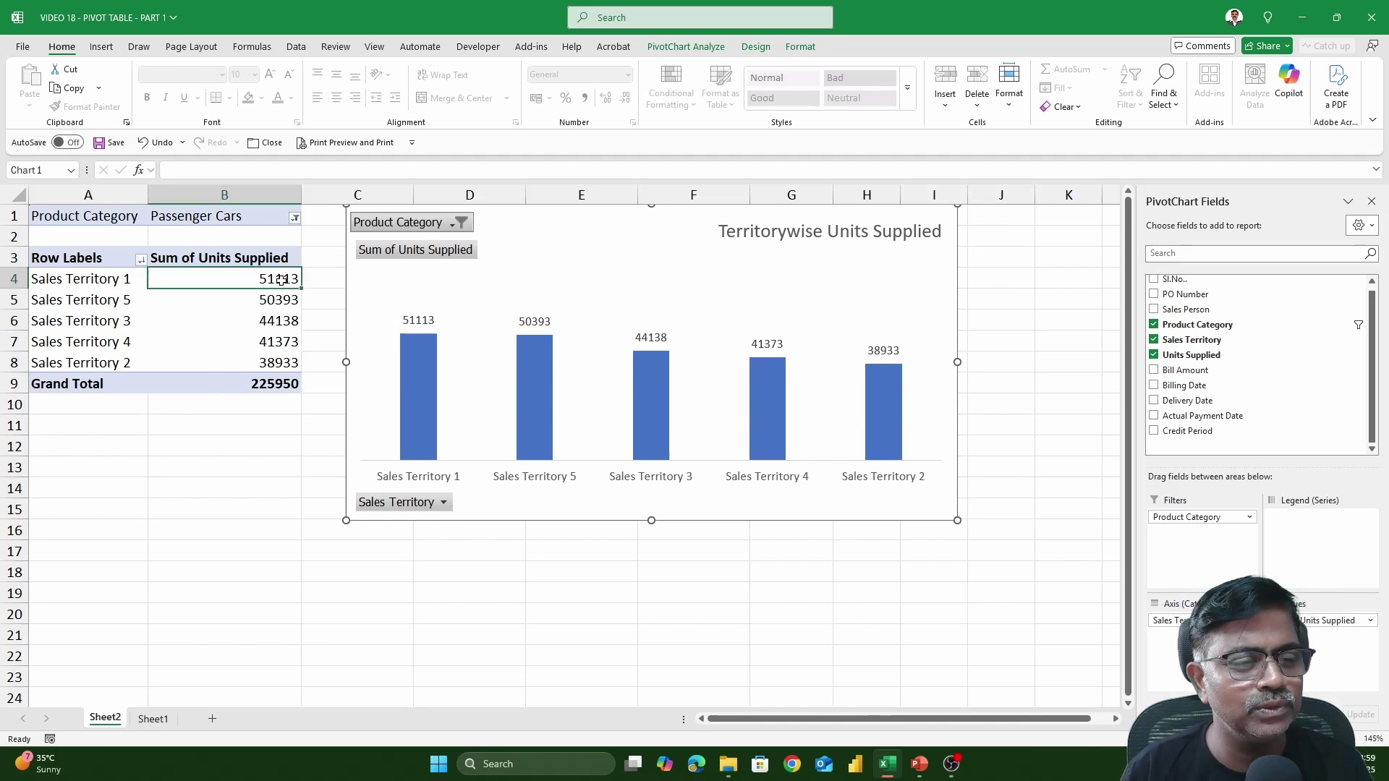
{"action": "left_click", "coordinate": [590, 255]}
{"action": "key", "text": "Delete"}
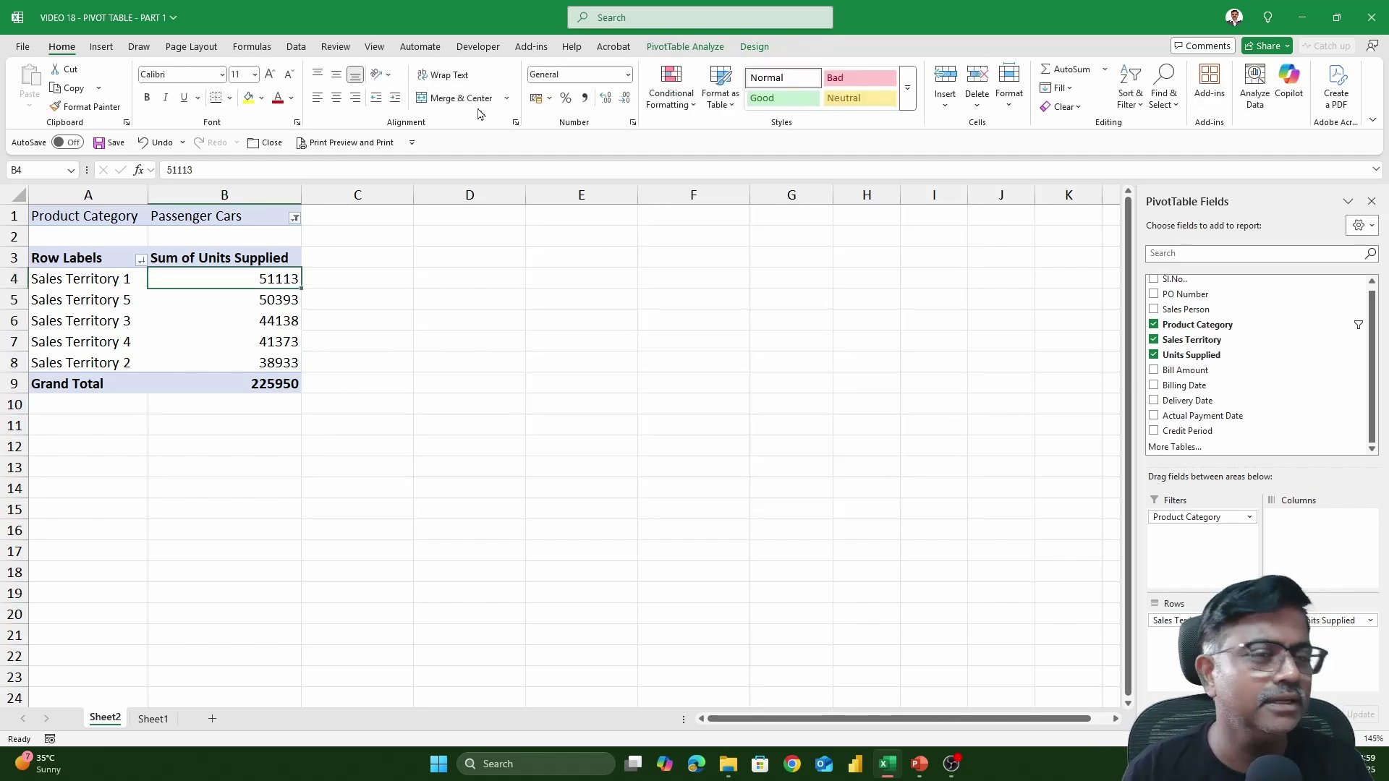
- Clear the whole PivotTable report and rebuild it with Product Category as rows and the sum of Bill Amount as values
{"action": "left_click", "coordinate": [683, 46]}
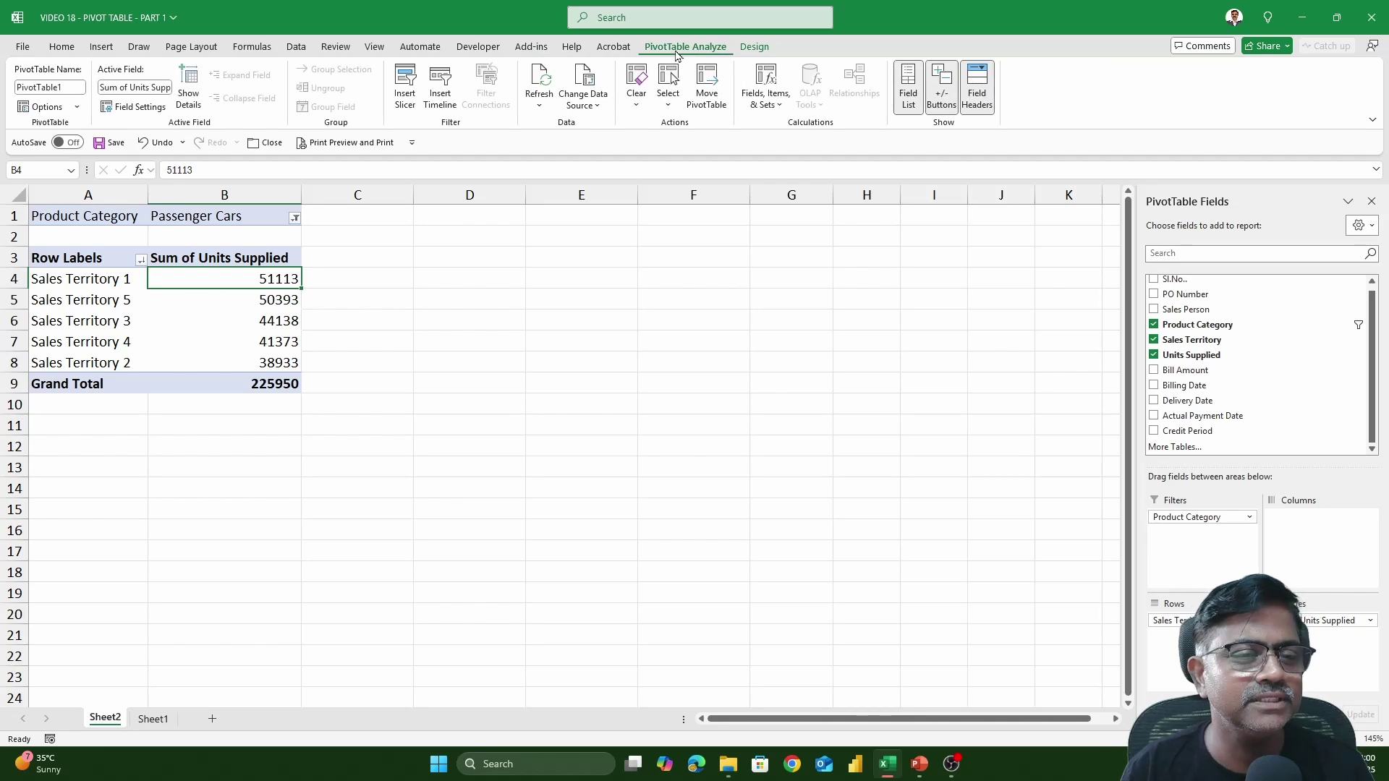
{"action": "left_click", "coordinate": [636, 102]}
{"action": "left_click", "coordinate": [662, 128]}
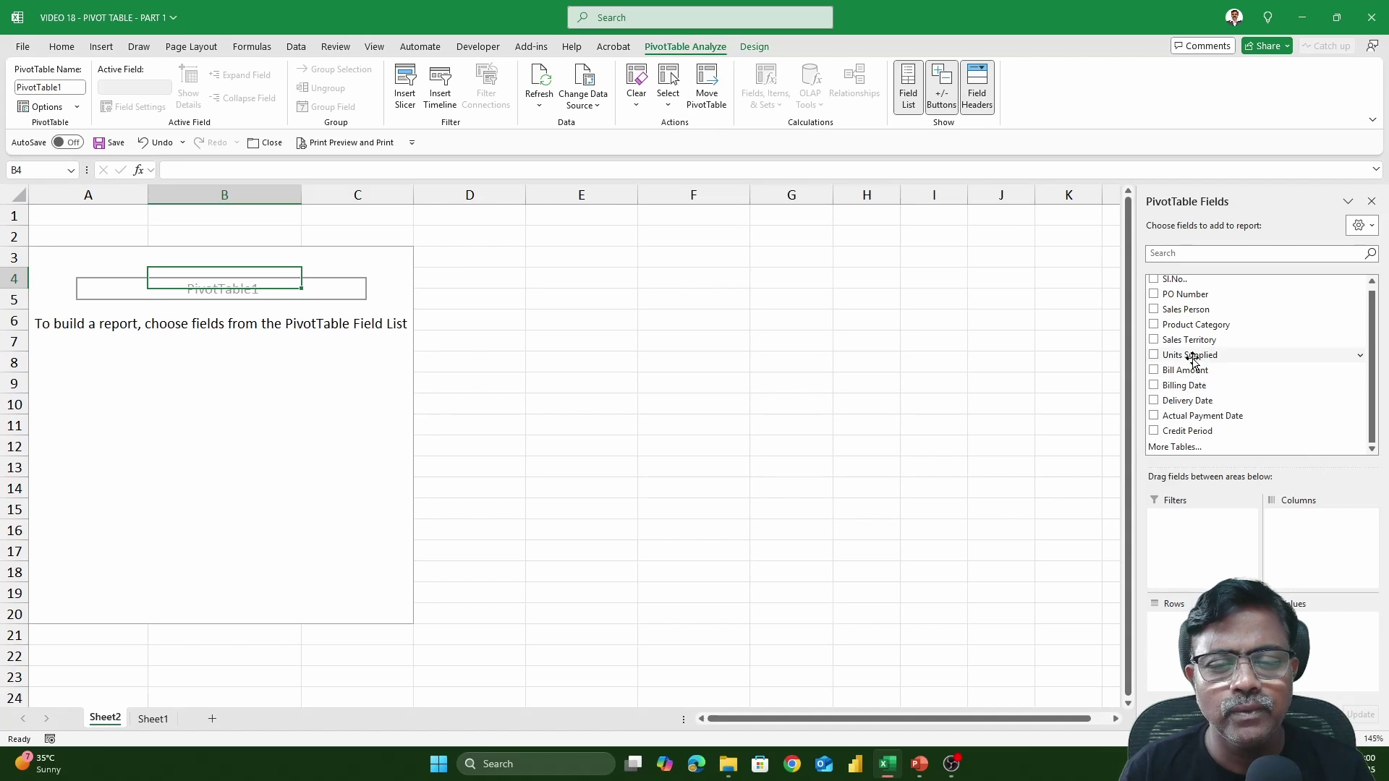
{"action": "key", "text": "ctrl+z"}
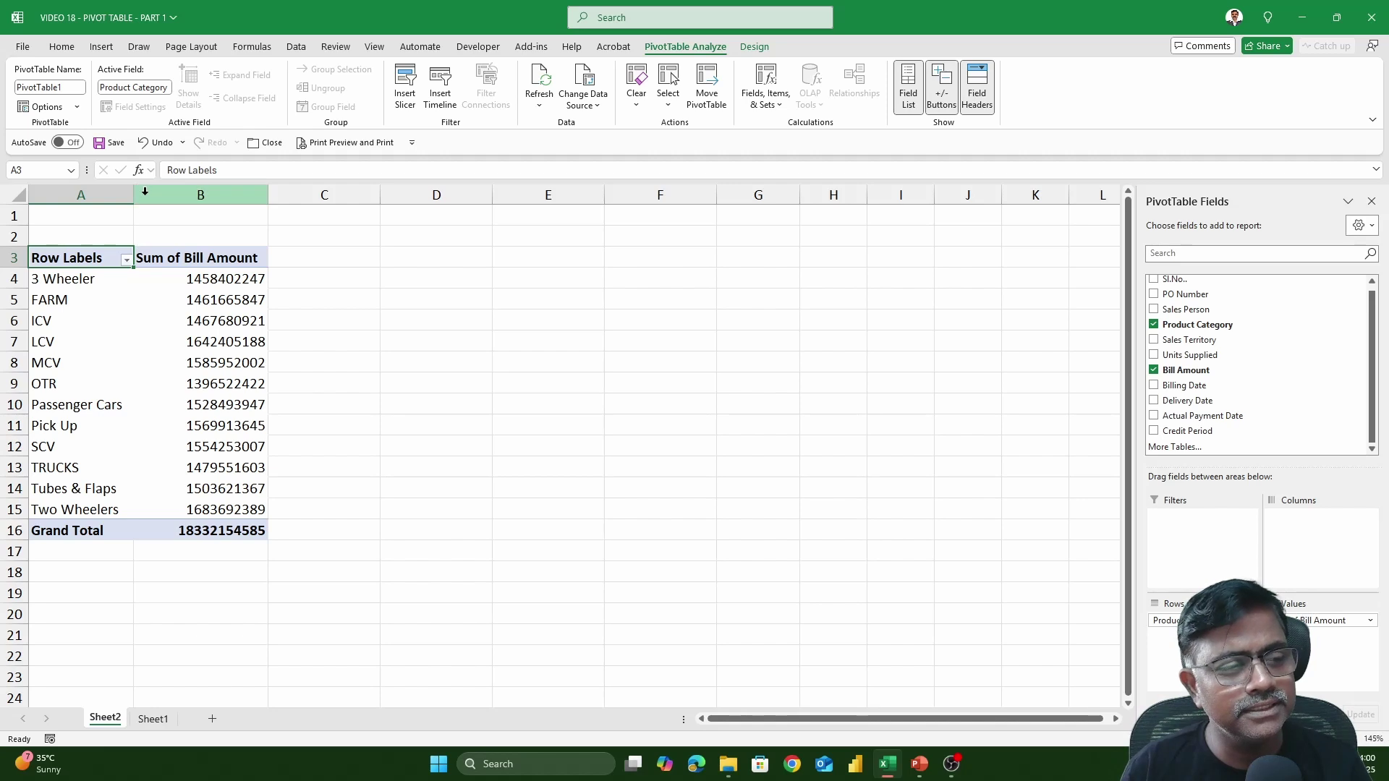
- Widen column A slightly and add the Bill Amount field to the PivotTable values three more times
{"action": "left_click_drag", "start_coordinate": [134, 194], "coordinate": [152, 193]}
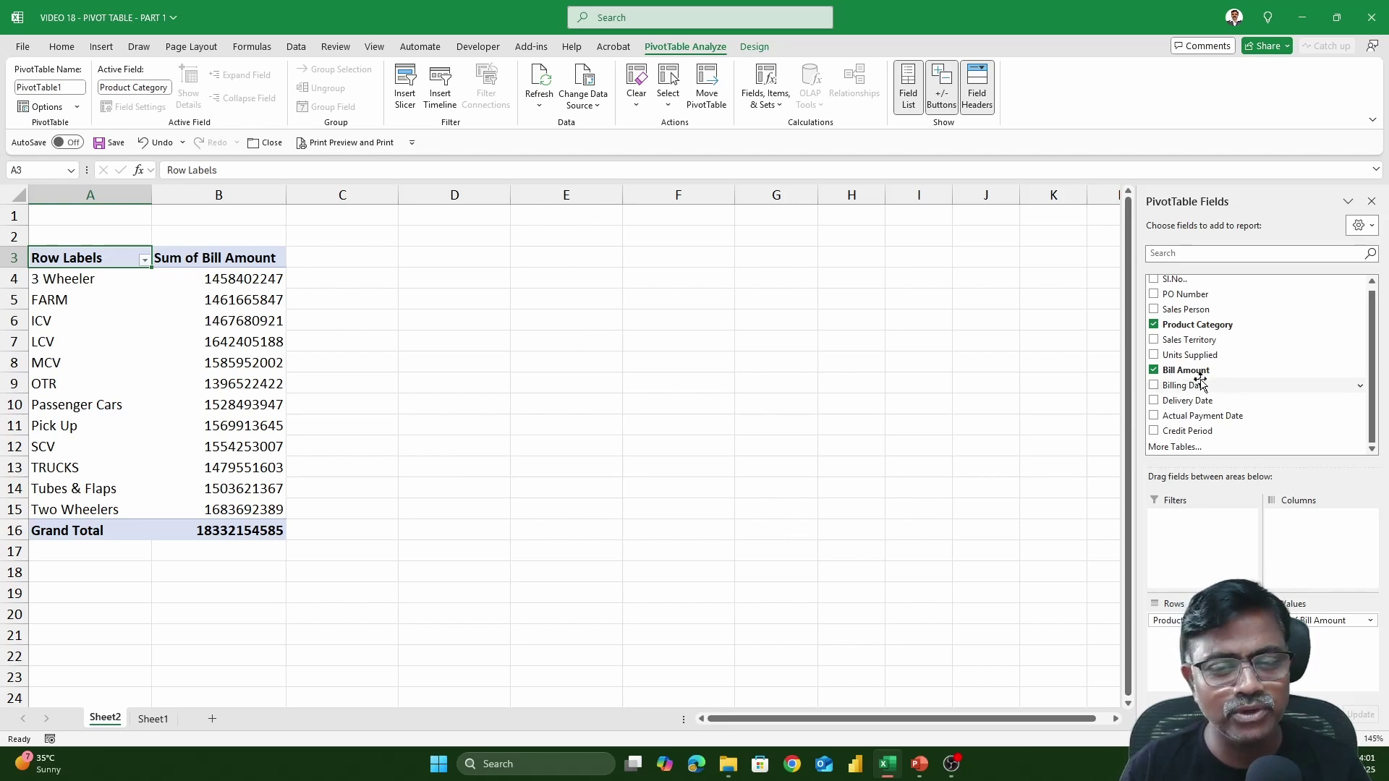
{"action": "left_click_drag", "start_coordinate": [1192, 371], "coordinate": [1312, 653]}
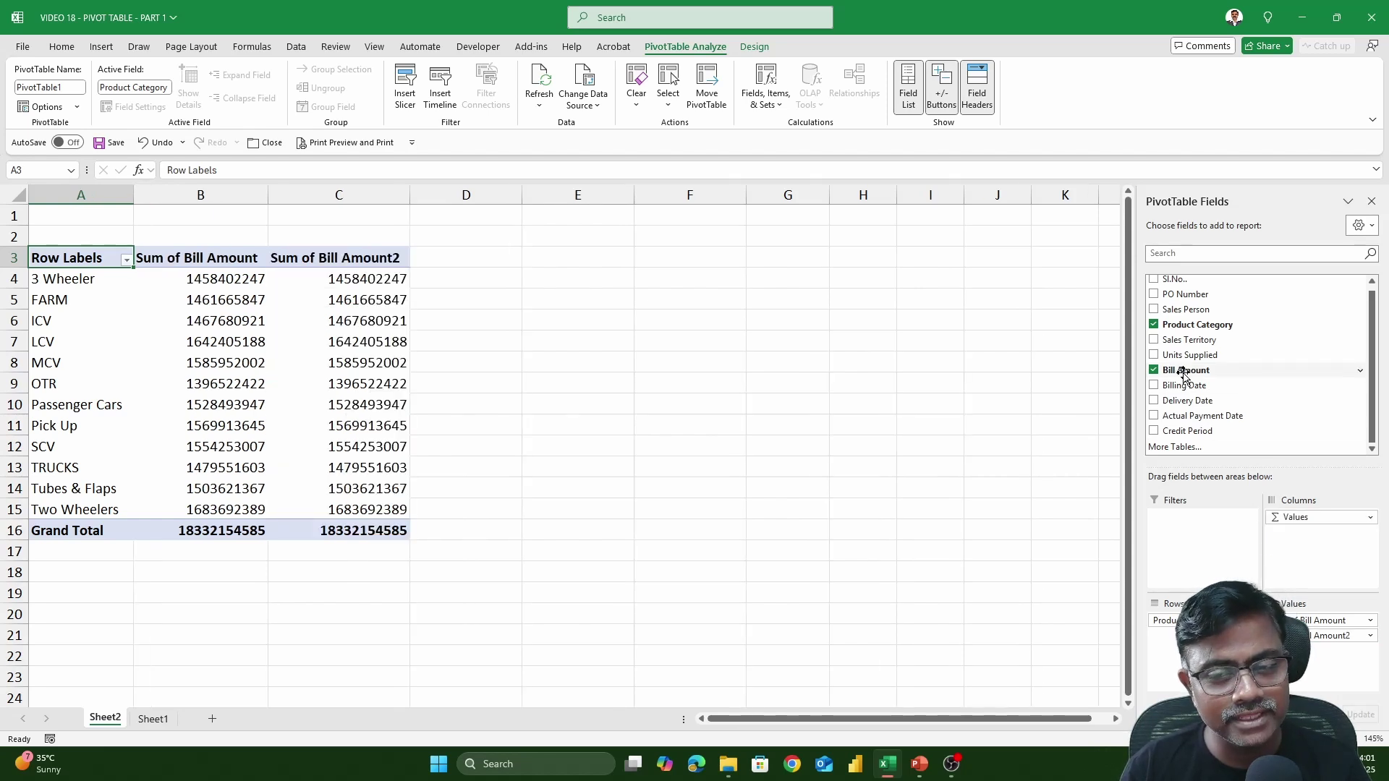
{"action": "left_click_drag", "start_coordinate": [1188, 374], "coordinate": [1295, 659]}
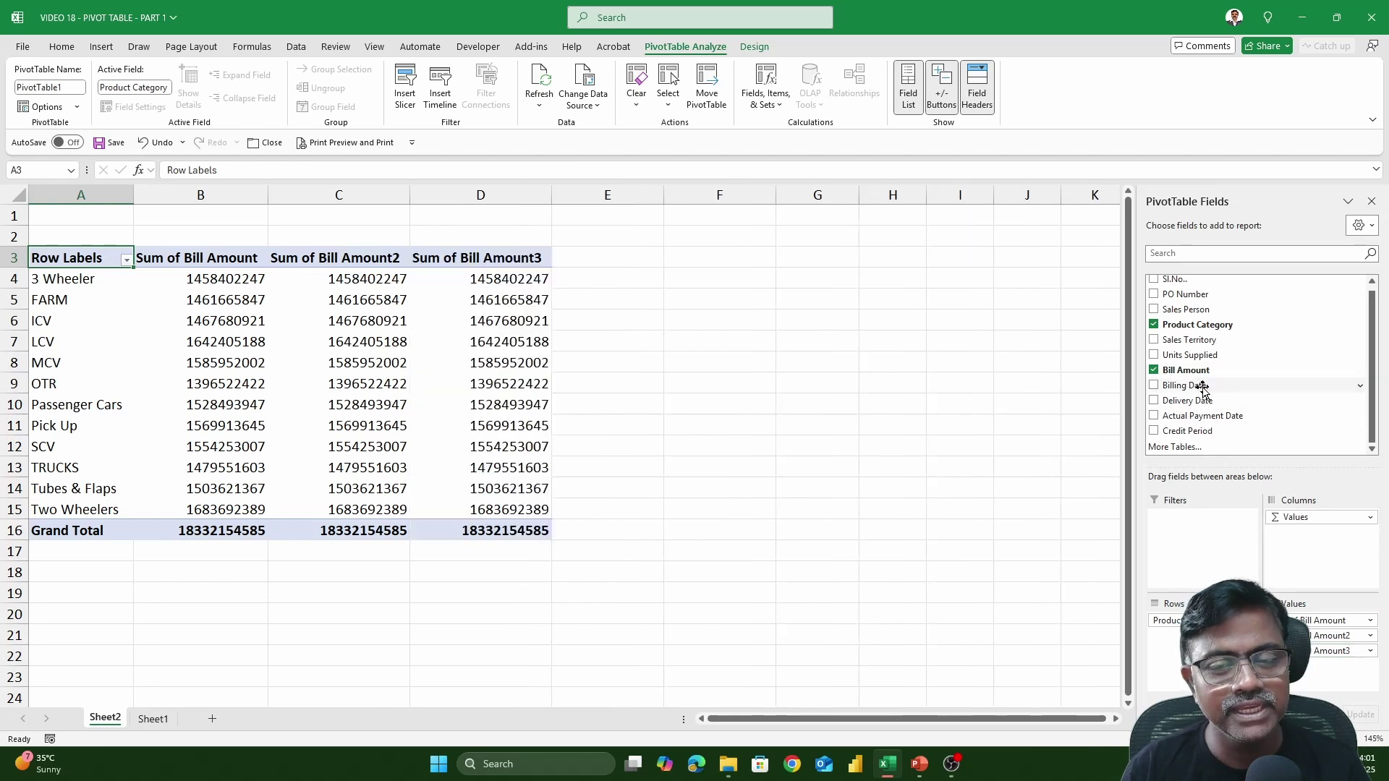
{"action": "left_click_drag", "start_coordinate": [1199, 369], "coordinate": [1314, 670]}
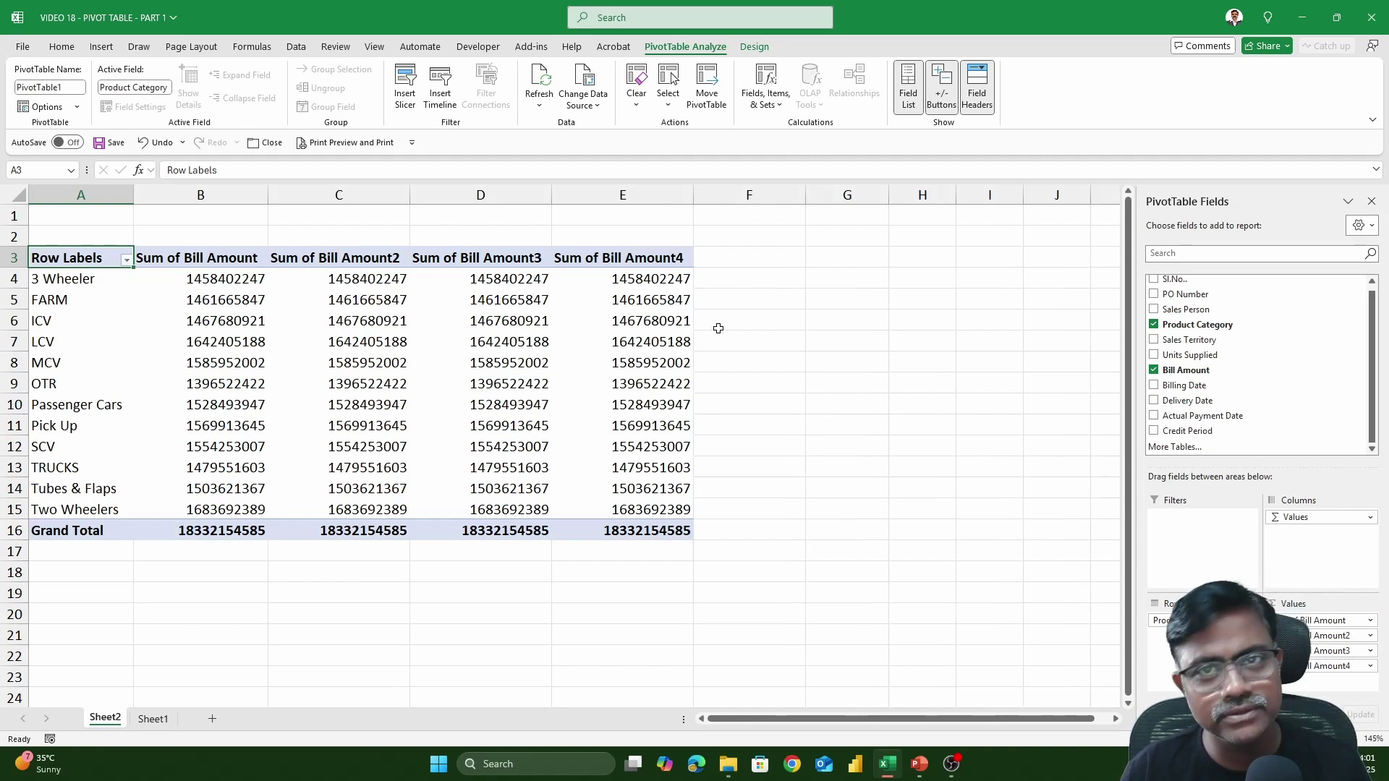
- Summarize the second Bill Amount column by Average
{"action": "left_click", "coordinate": [342, 280]}
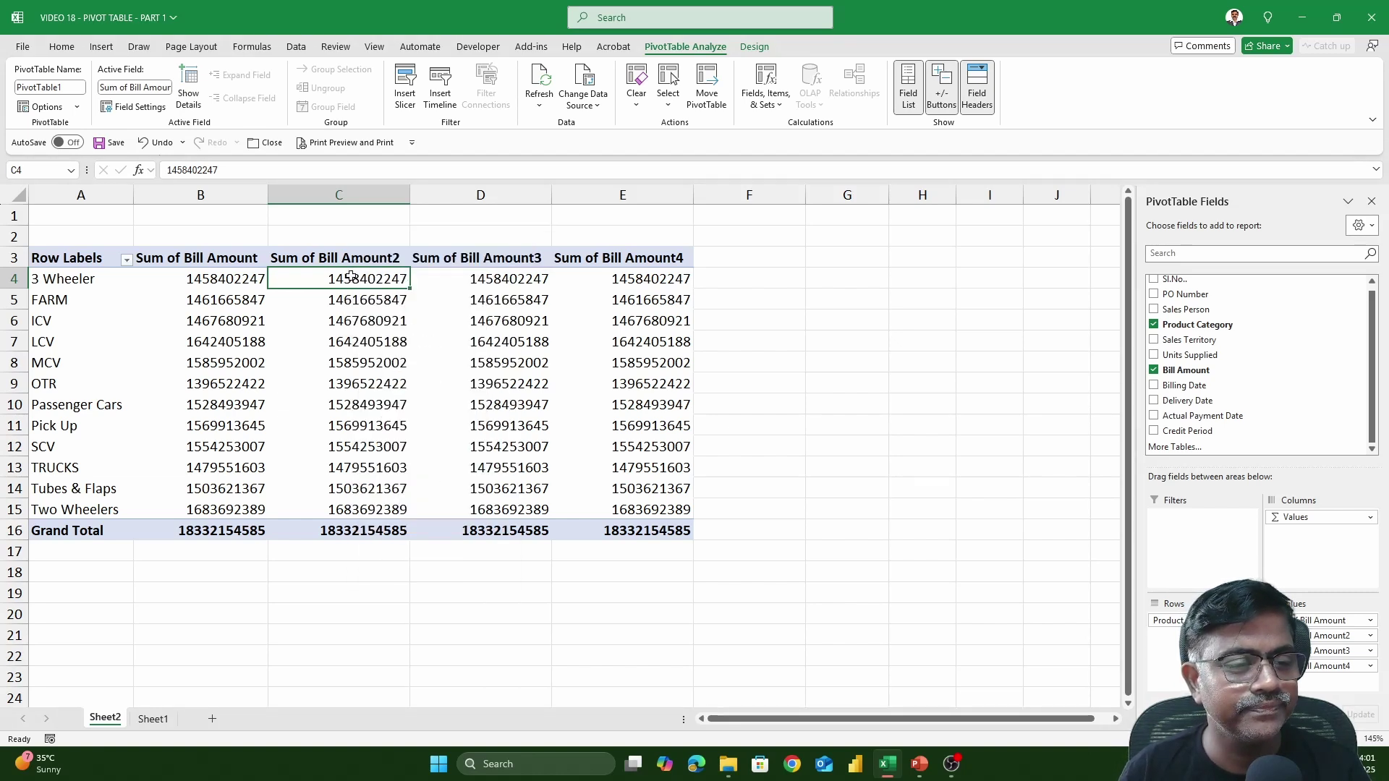
{"action": "right_click", "coordinate": [351, 277]}
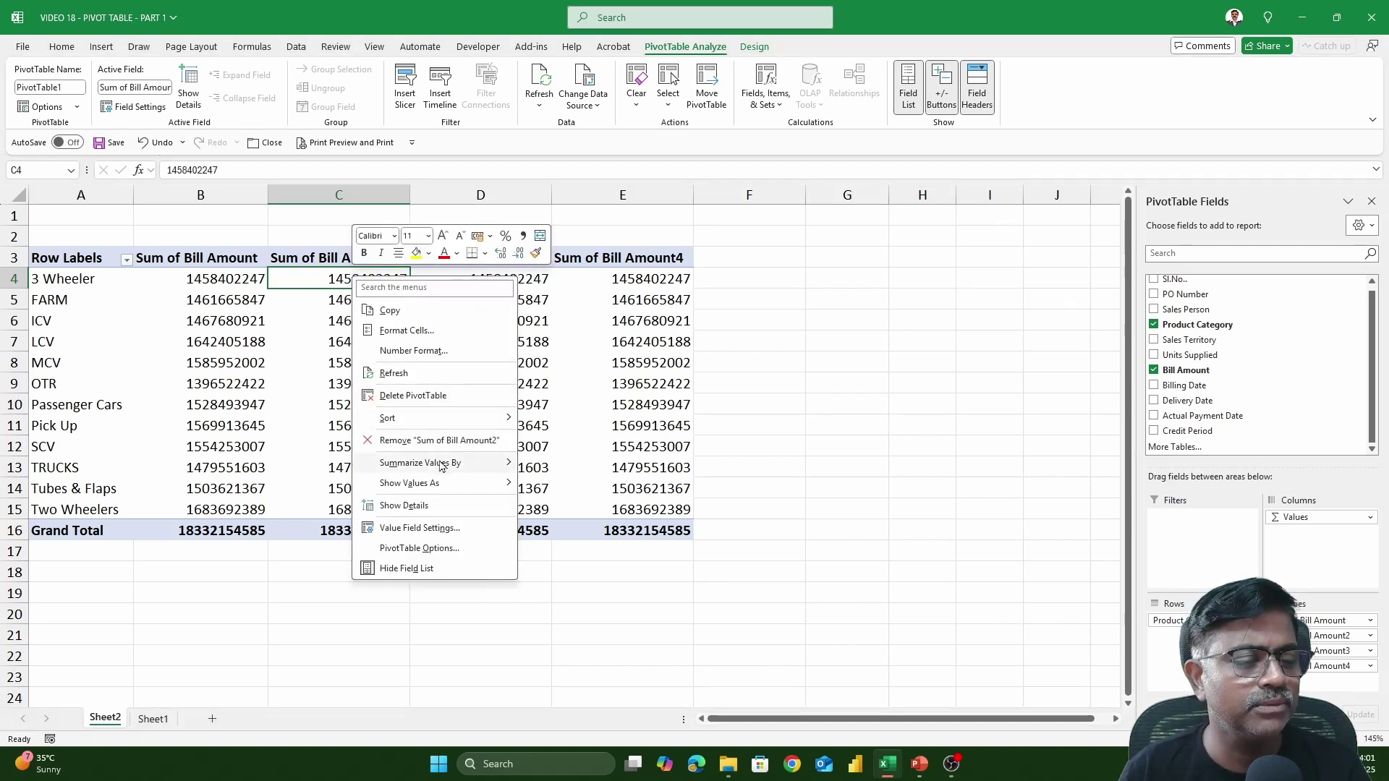
{"action": "mouse_move", "coordinate": [442, 466]}
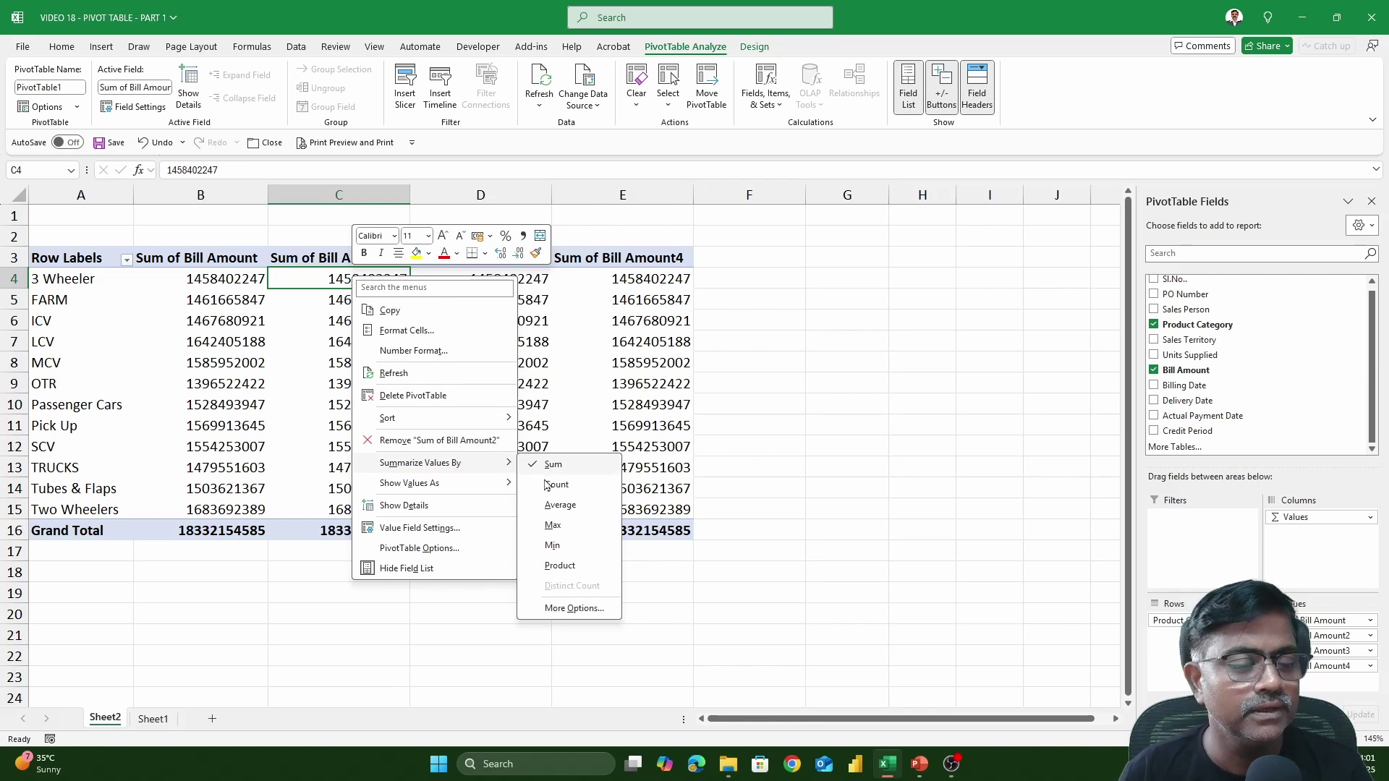
{"action": "left_click", "coordinate": [559, 506]}
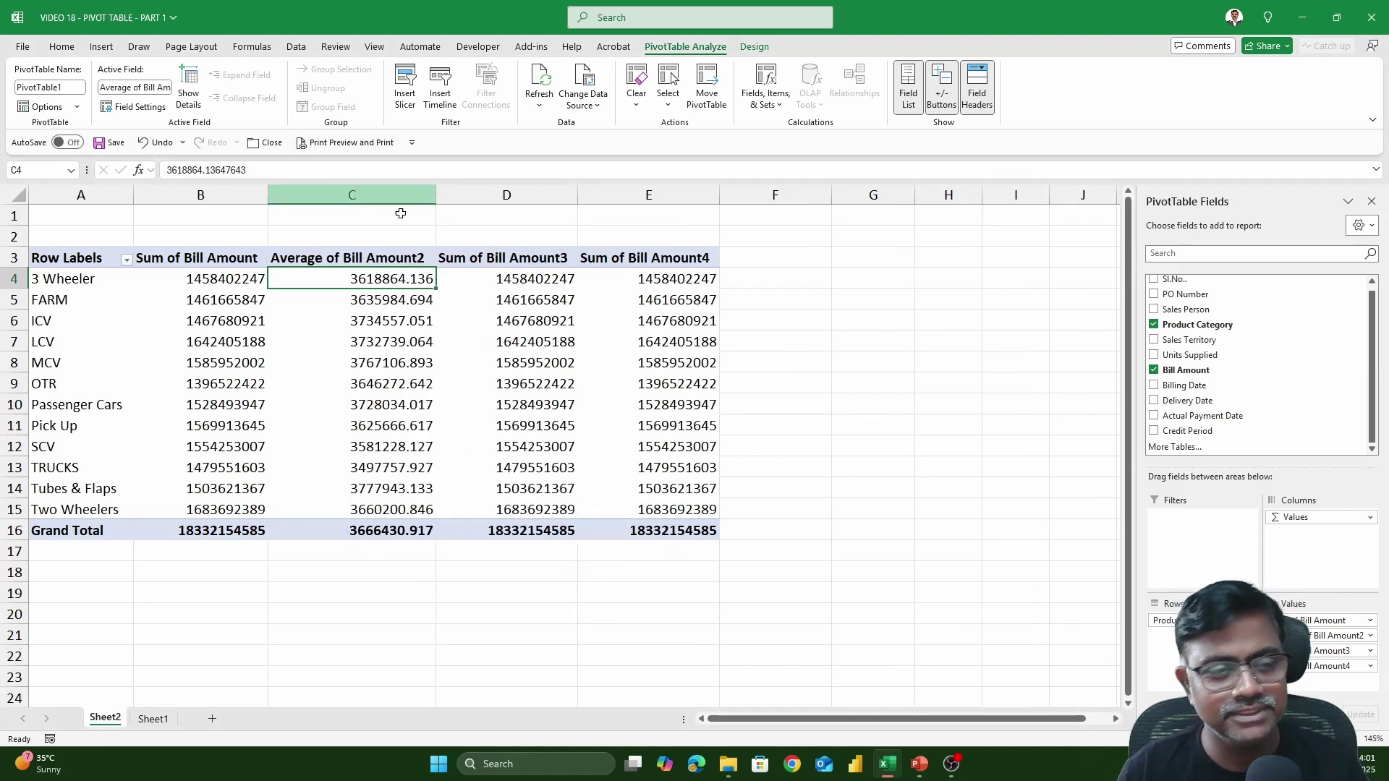
- Summarize the third Bill Amount column by Max
{"action": "left_click", "coordinate": [511, 280]}
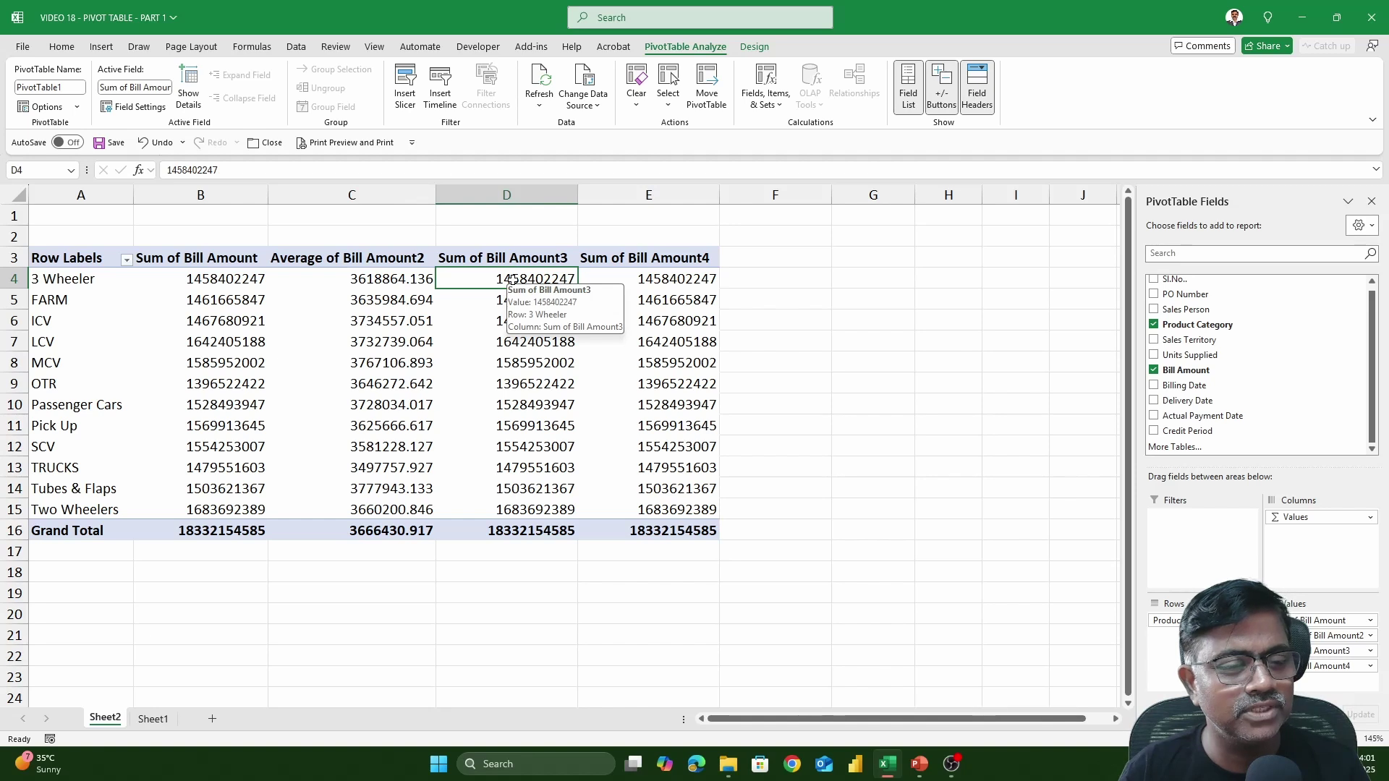
{"action": "right_click", "coordinate": [512, 281]}
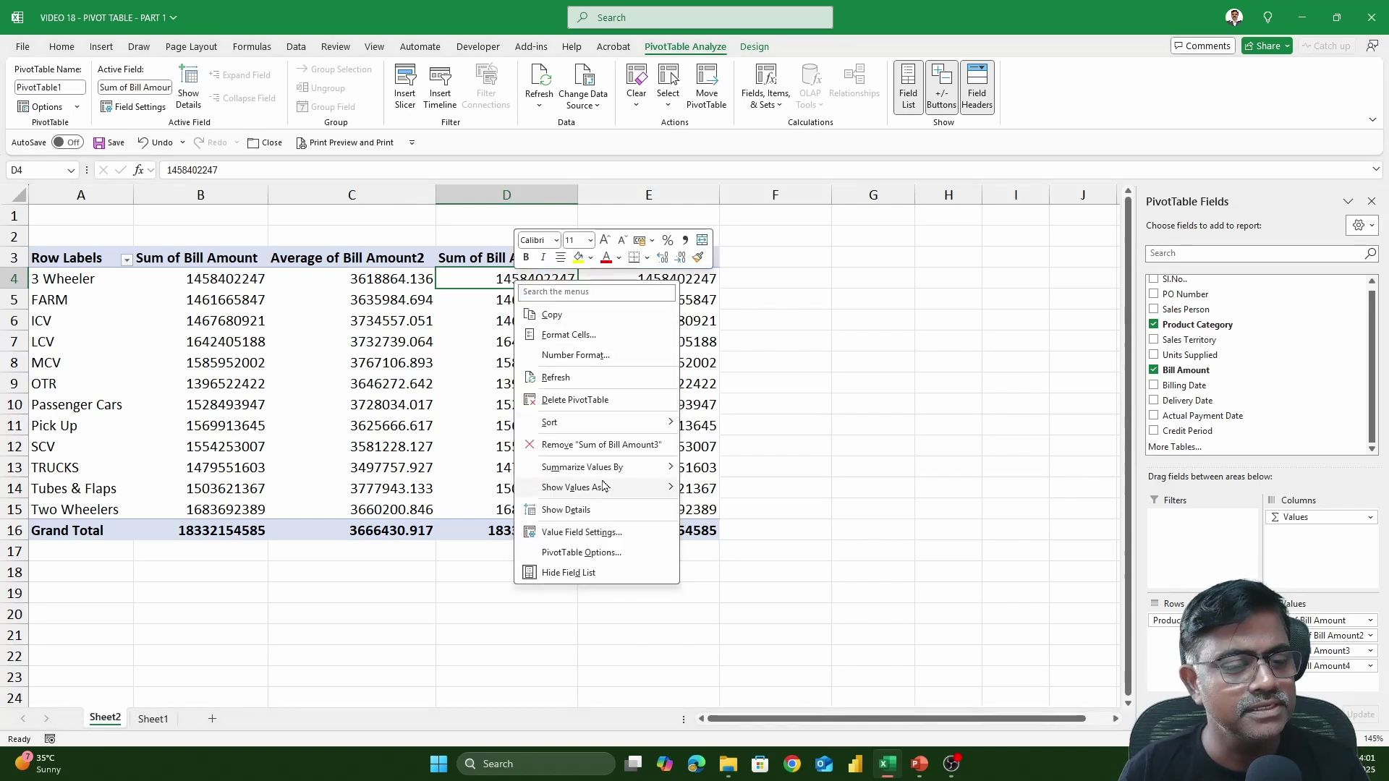
{"action": "mouse_move", "coordinate": [604, 470]}
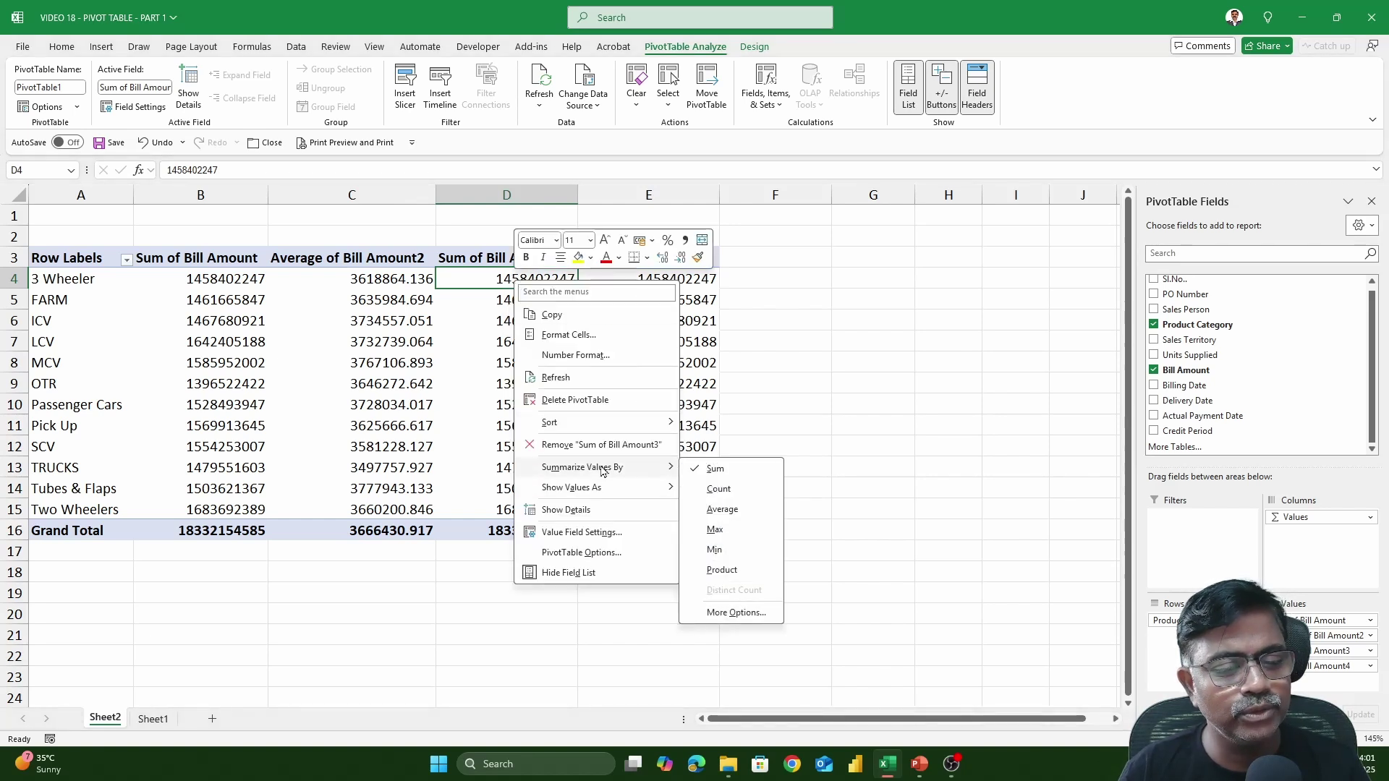
{"action": "left_click", "coordinate": [718, 531]}
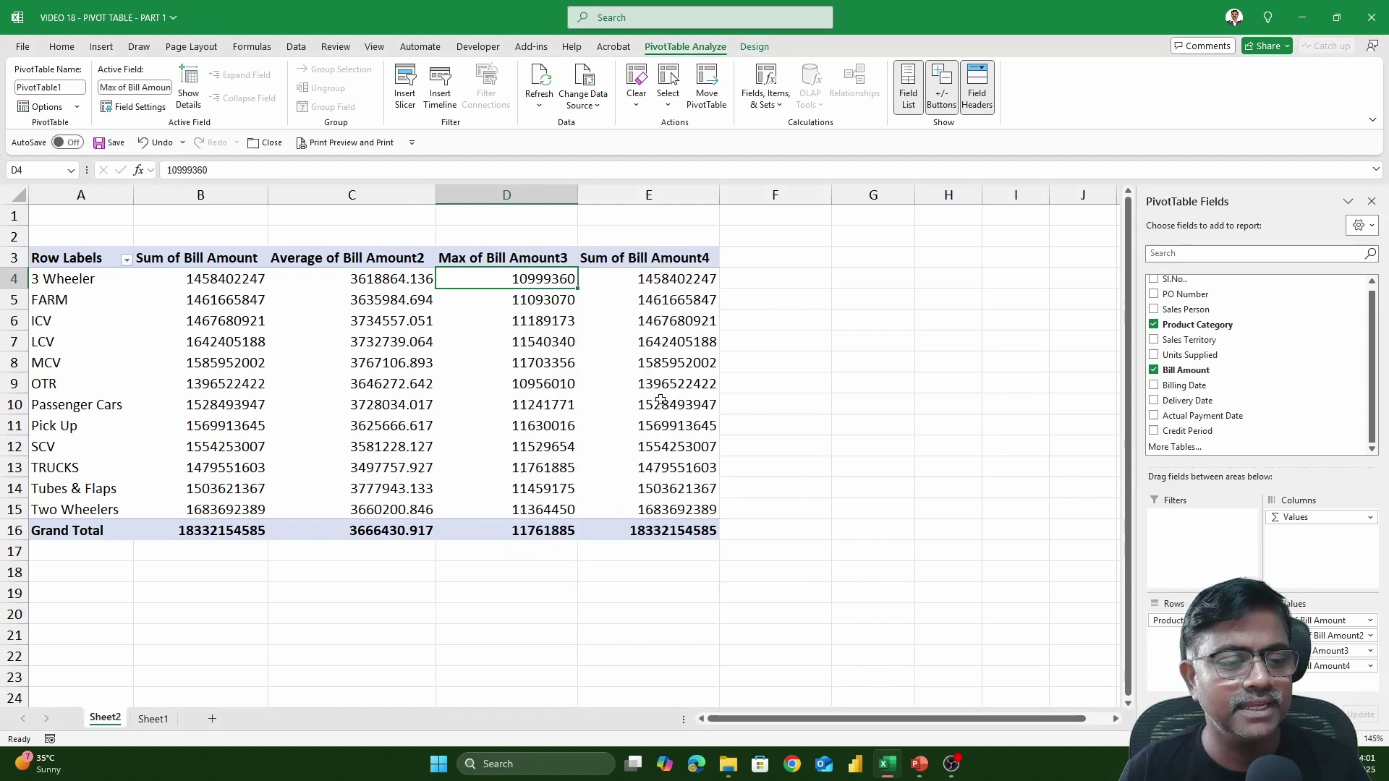
- Summarize the fourth Bill Amount column by Min
{"action": "left_click", "coordinate": [676, 281]}
{"action": "right_click", "coordinate": [680, 283]}
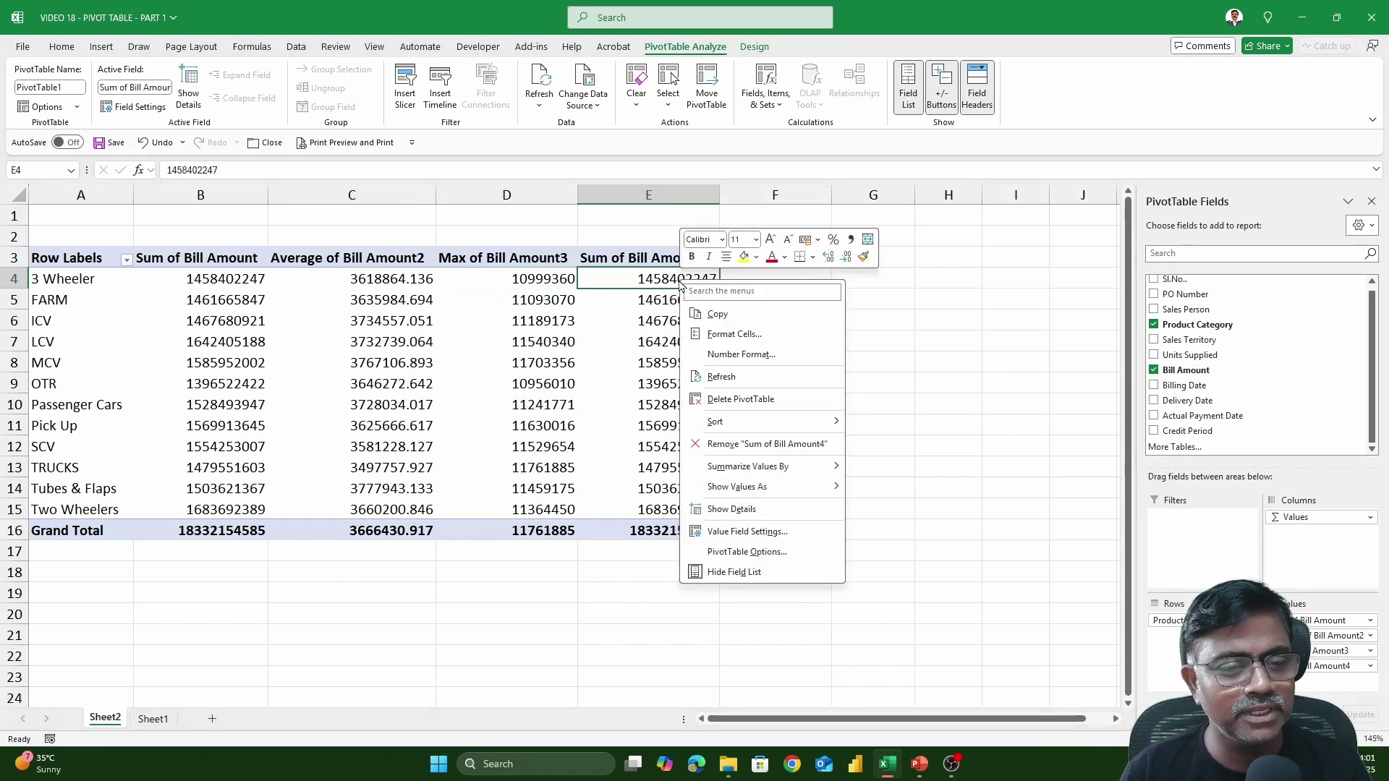
{"action": "mouse_move", "coordinate": [760, 467]}
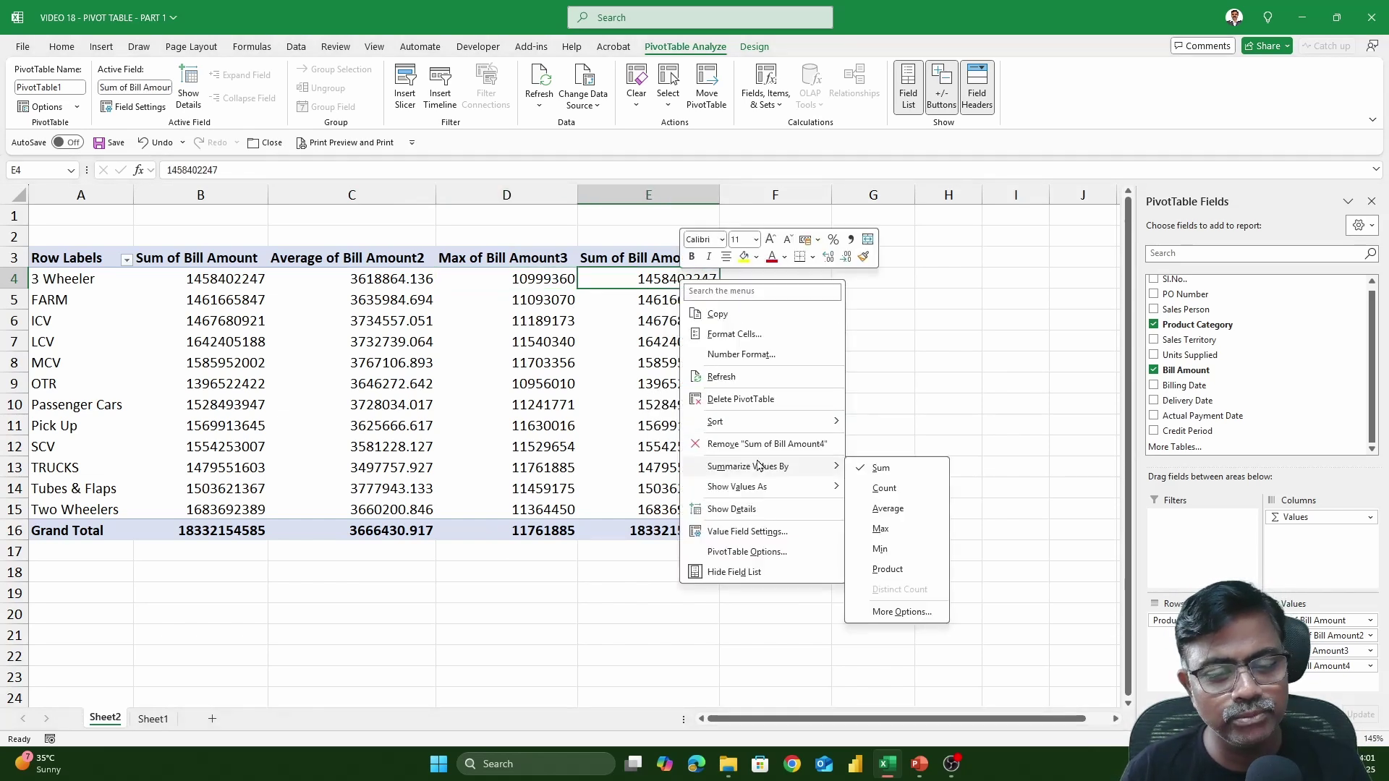
{"action": "left_click", "coordinate": [880, 550]}
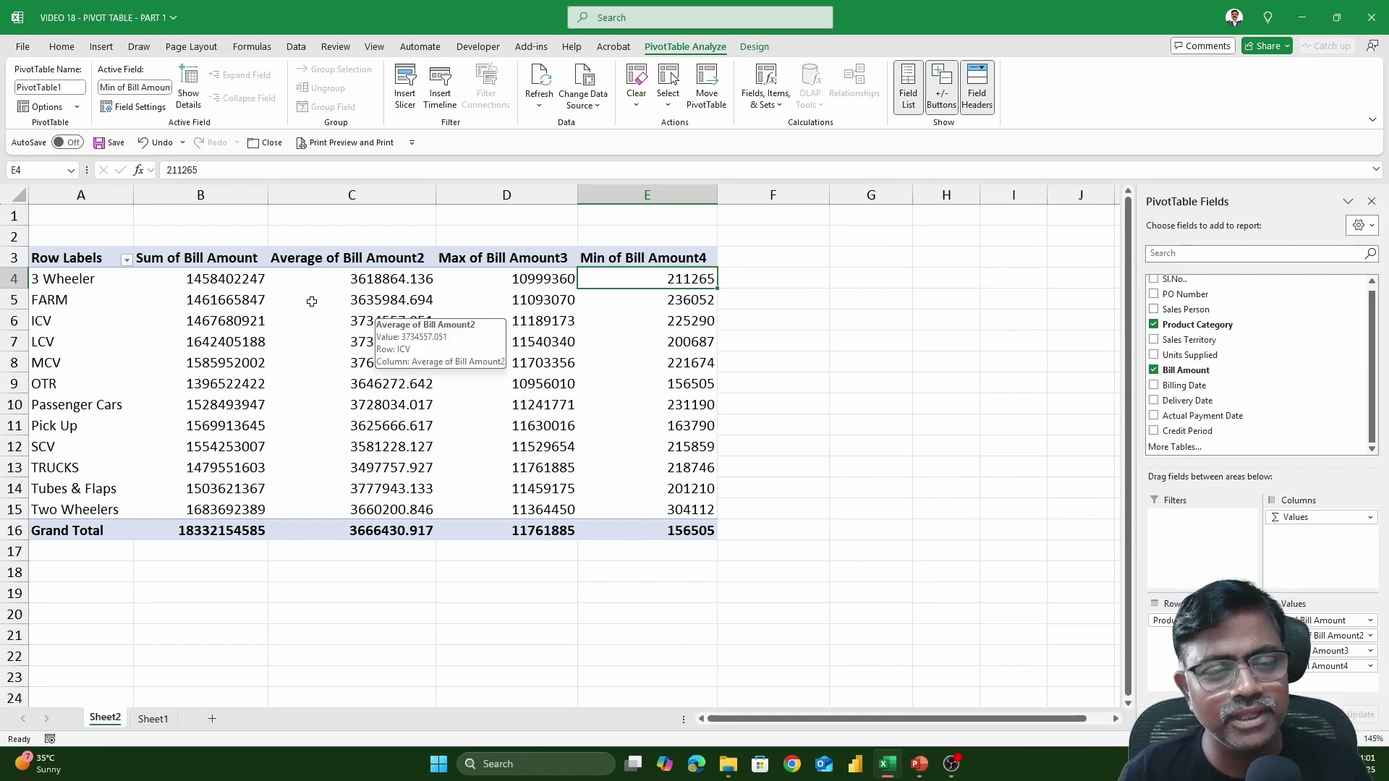
- Review the sum, average, max and min Bill Amount columns and their headings in the PivotTable
{"action": "left_click_drag", "start_coordinate": [193, 279], "coordinate": [199, 436]}
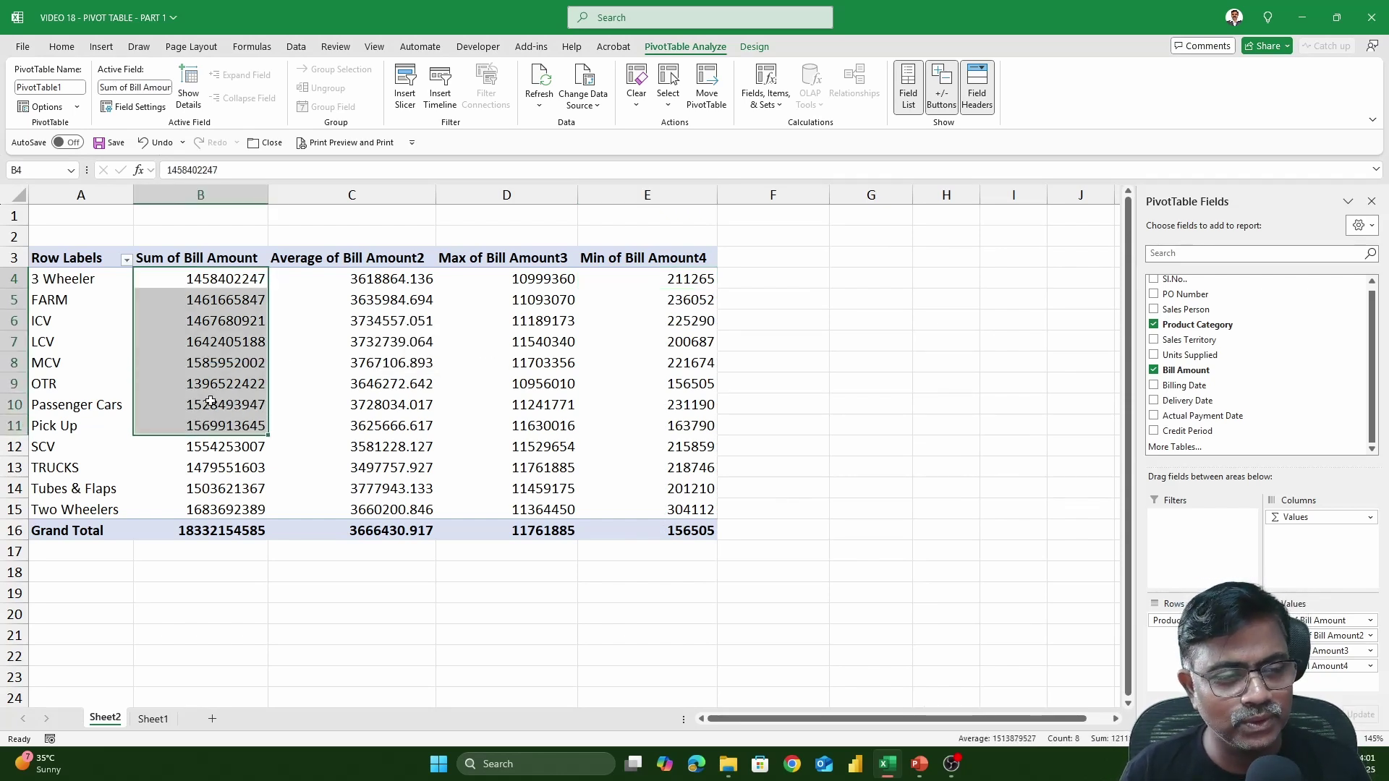
{"action": "left_click_drag", "start_coordinate": [357, 281], "coordinate": [354, 446]}
{"action": "left_click_drag", "start_coordinate": [532, 282], "coordinate": [554, 423]}
{"action": "left_click_drag", "start_coordinate": [664, 290], "coordinate": [697, 403]}
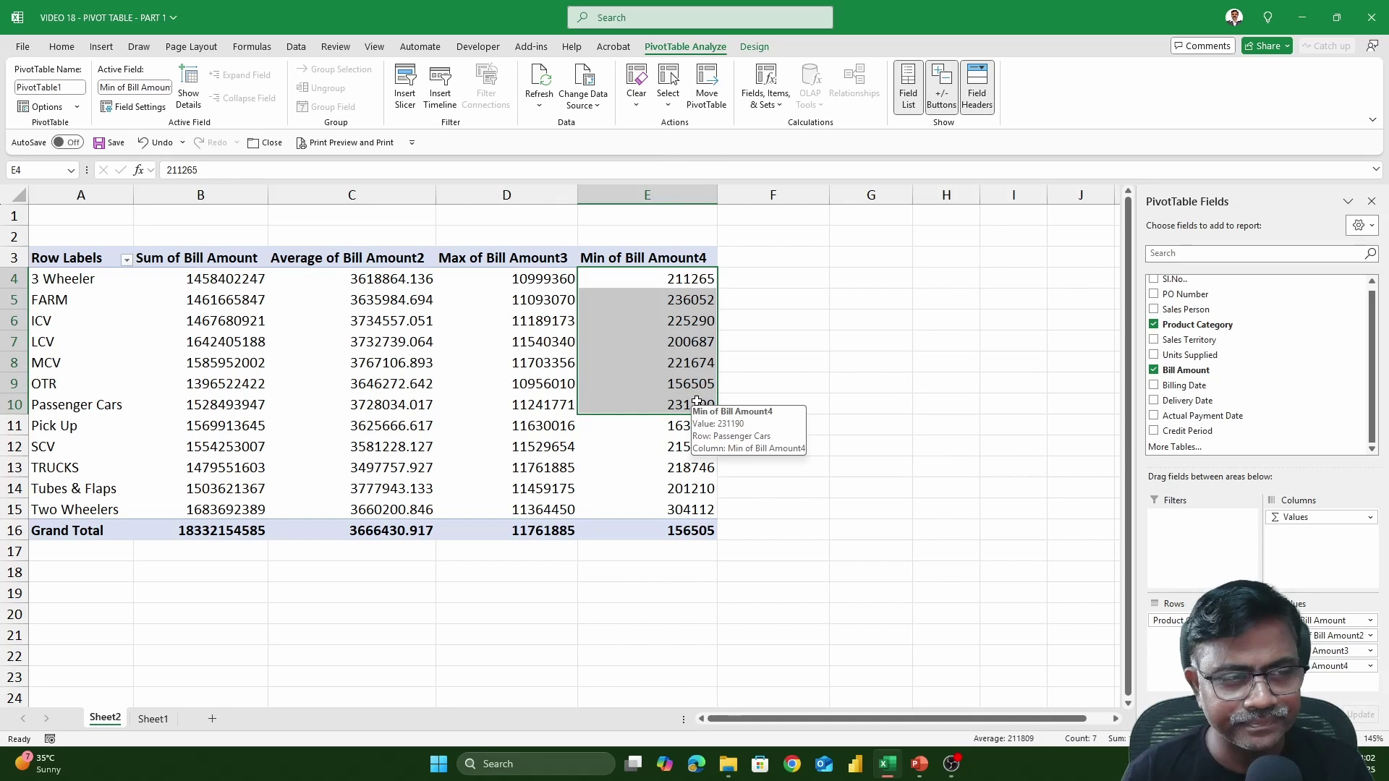
{"action": "left_click", "coordinate": [178, 262]}
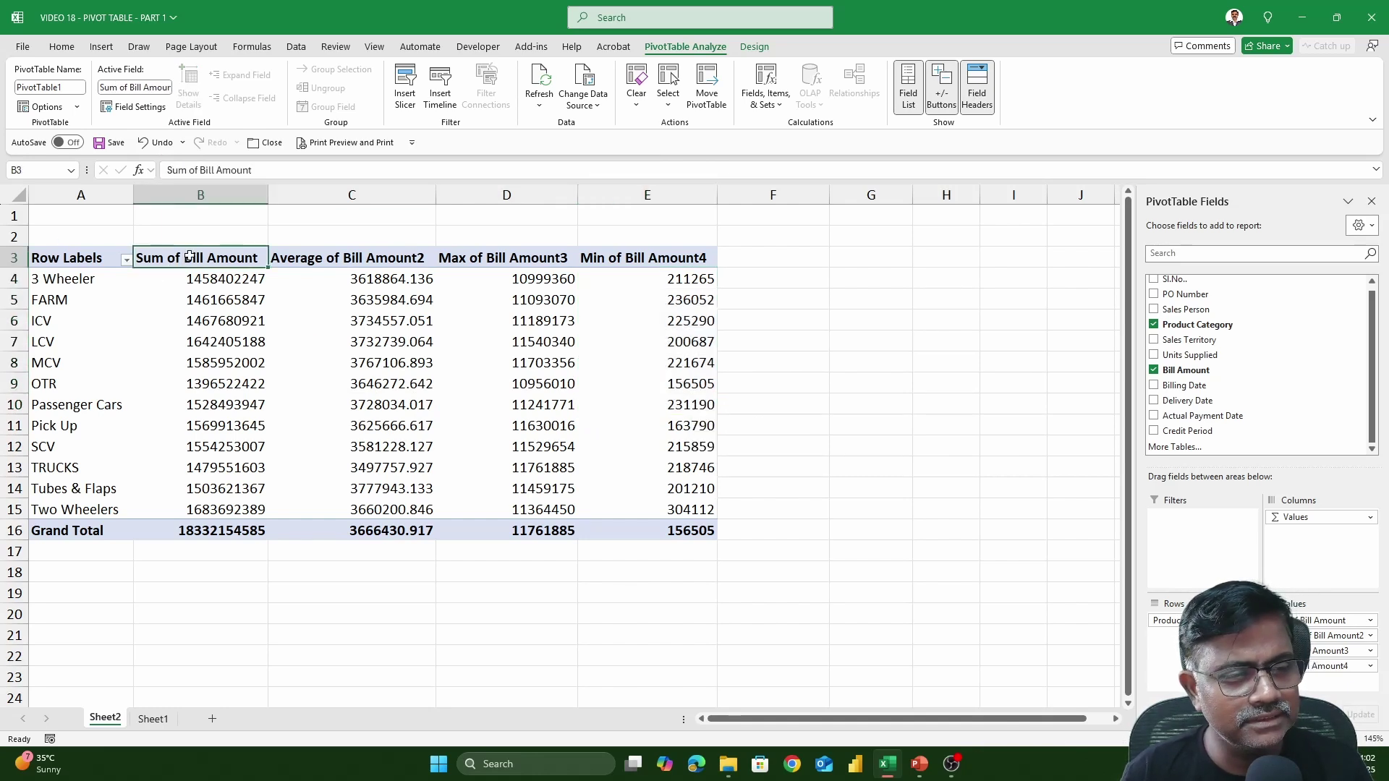
{"action": "left_click", "coordinate": [318, 267]}
{"action": "left_click", "coordinate": [487, 259]}
{"action": "left_click", "coordinate": [632, 271]}
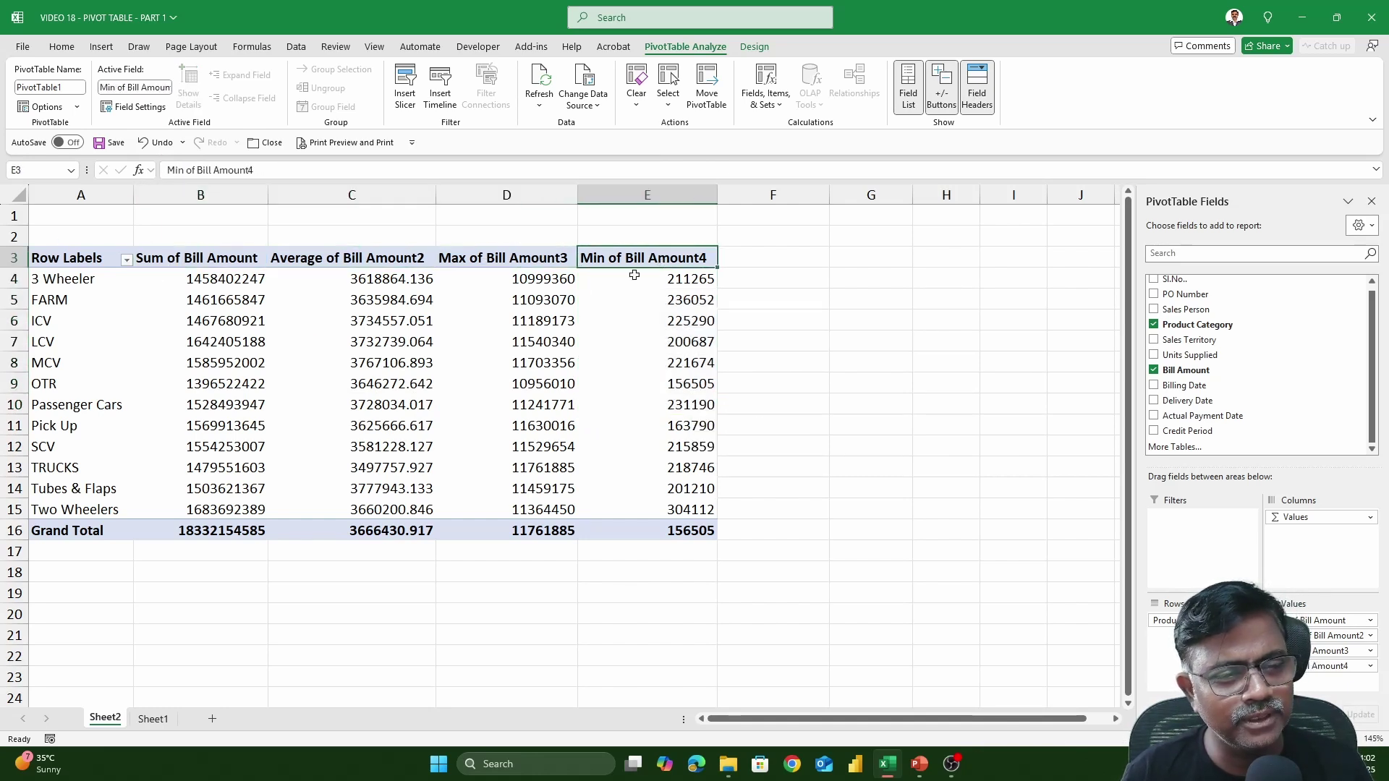
{"action": "mouse_move", "coordinate": [392, 297]}
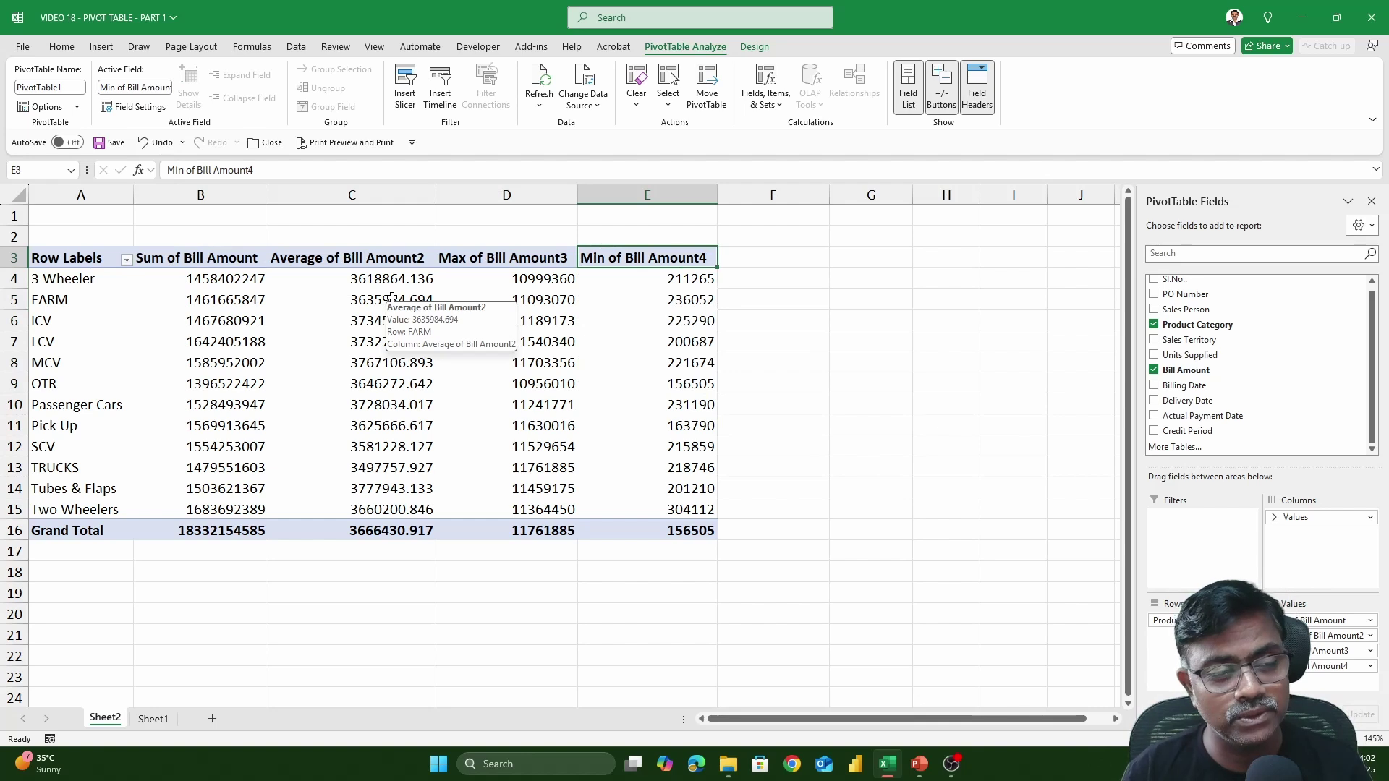
- Rename the Sum of Bill Amount heading as Total Revenue
{"action": "left_click", "coordinate": [221, 263]}
{"action": "type", "text": "tota"}
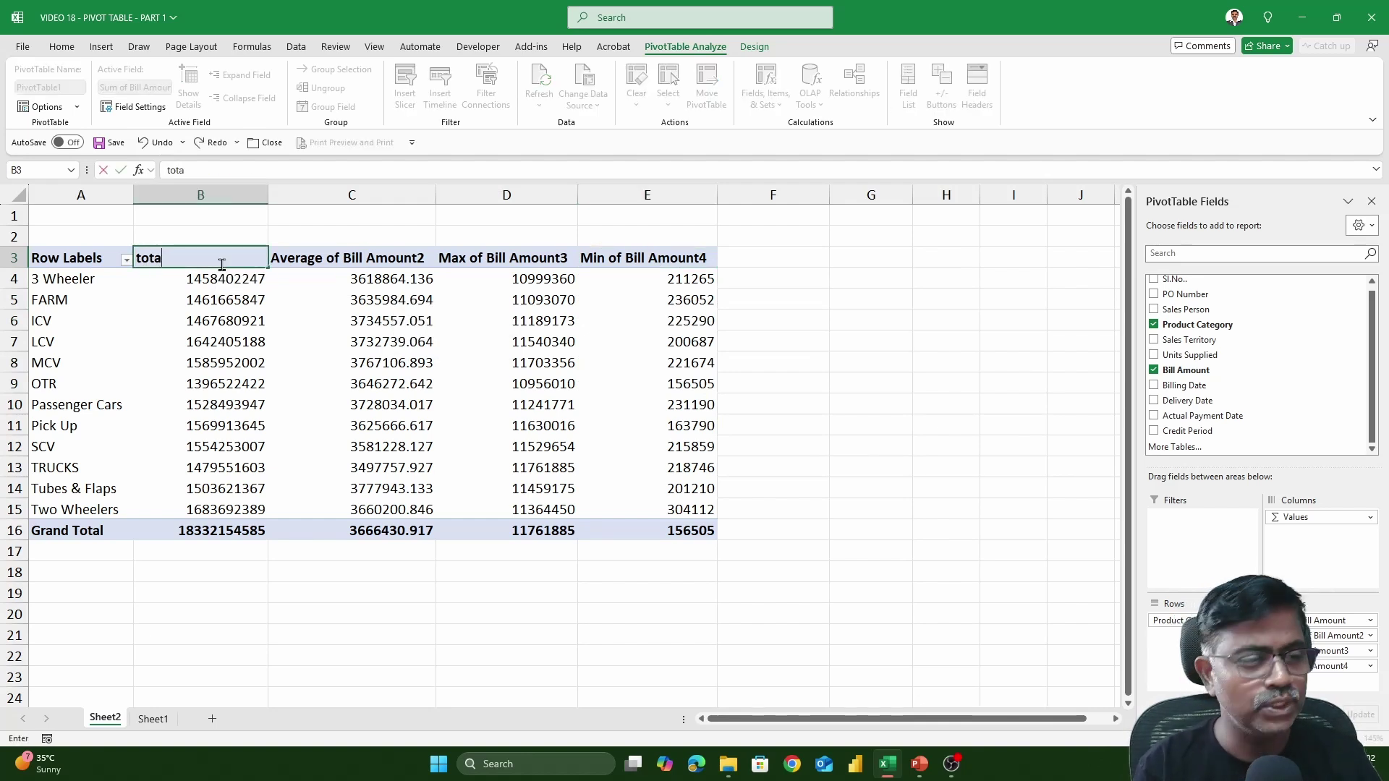
{"action": "key", "text": "BackSpace"}
{"action": "key", "text": "BackSpace"}
{"action": "key", "text": "BackSpace"}
{"action": "key", "text": "BackSpace"}
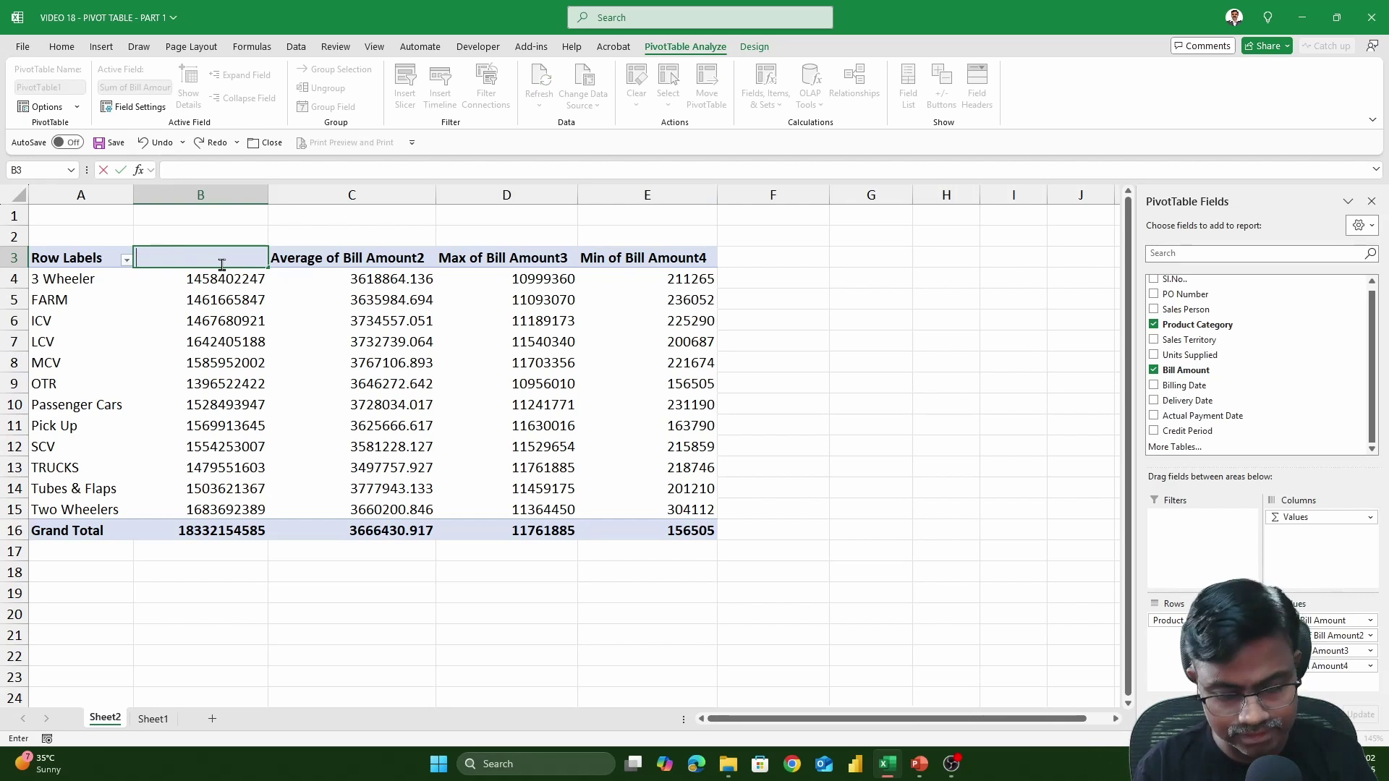
{"action": "type", "text": "total"}
{"action": "key", "text": "BackSpace"}
{"action": "key", "text": "BackSpace"}
{"action": "key", "text": "BackSpace"}
{"action": "key", "text": "BackSpace"}
{"action": "key", "text": "BackSpace"}
{"action": "type", "text": "Total Revenue"}
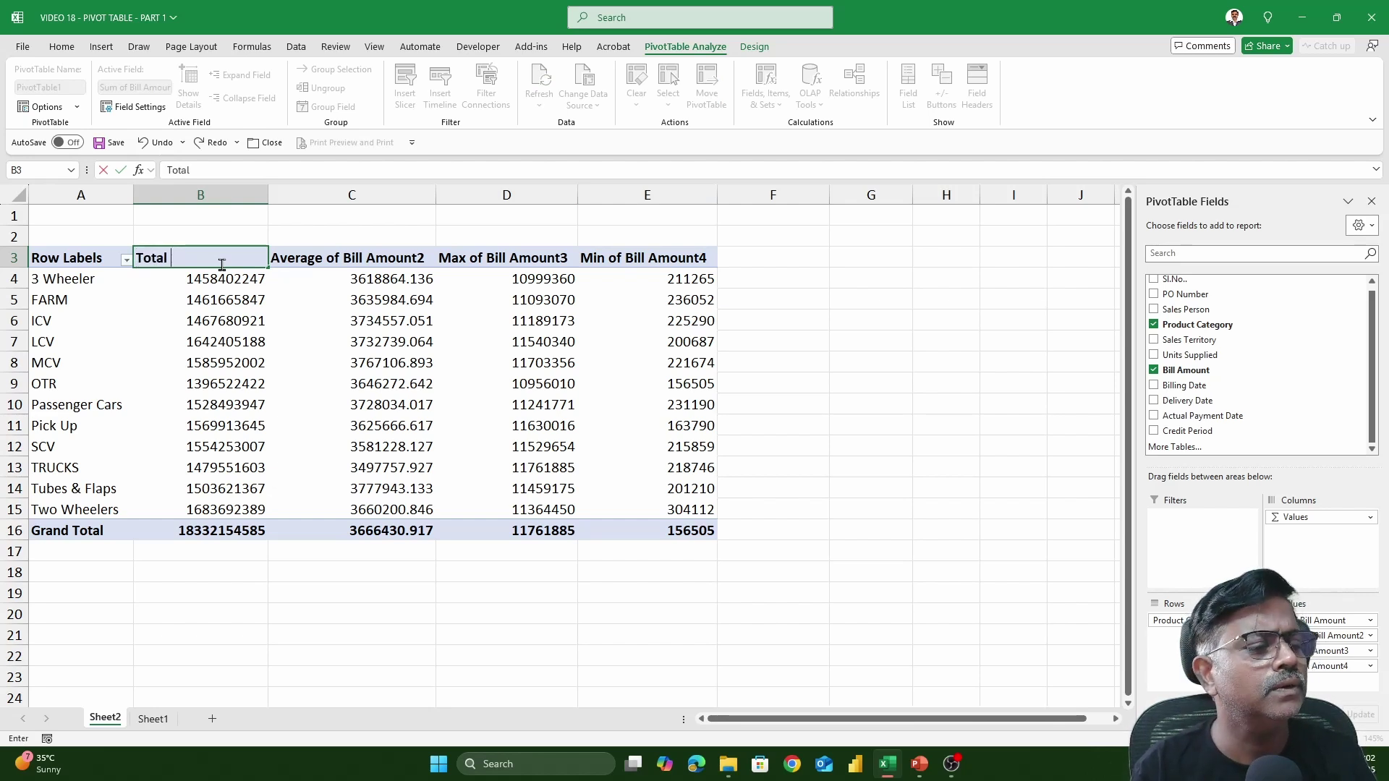
{"action": "key", "text": "Tab"}
- Rename the Average of Bill Amount2 heading as Average Revenue
{"action": "type", "text": "Average Re"}
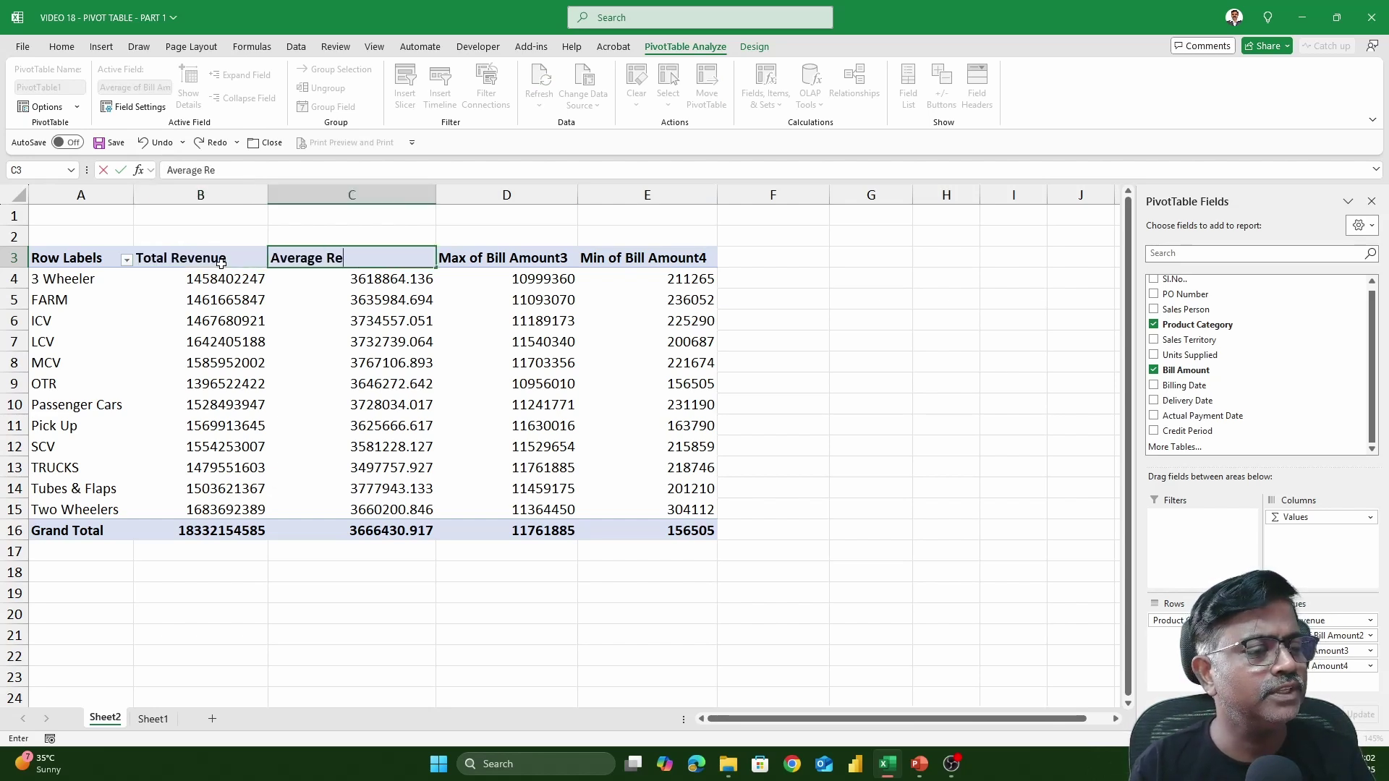
{"action": "type", "text": "veunue"}
{"action": "key", "text": "Tab"}
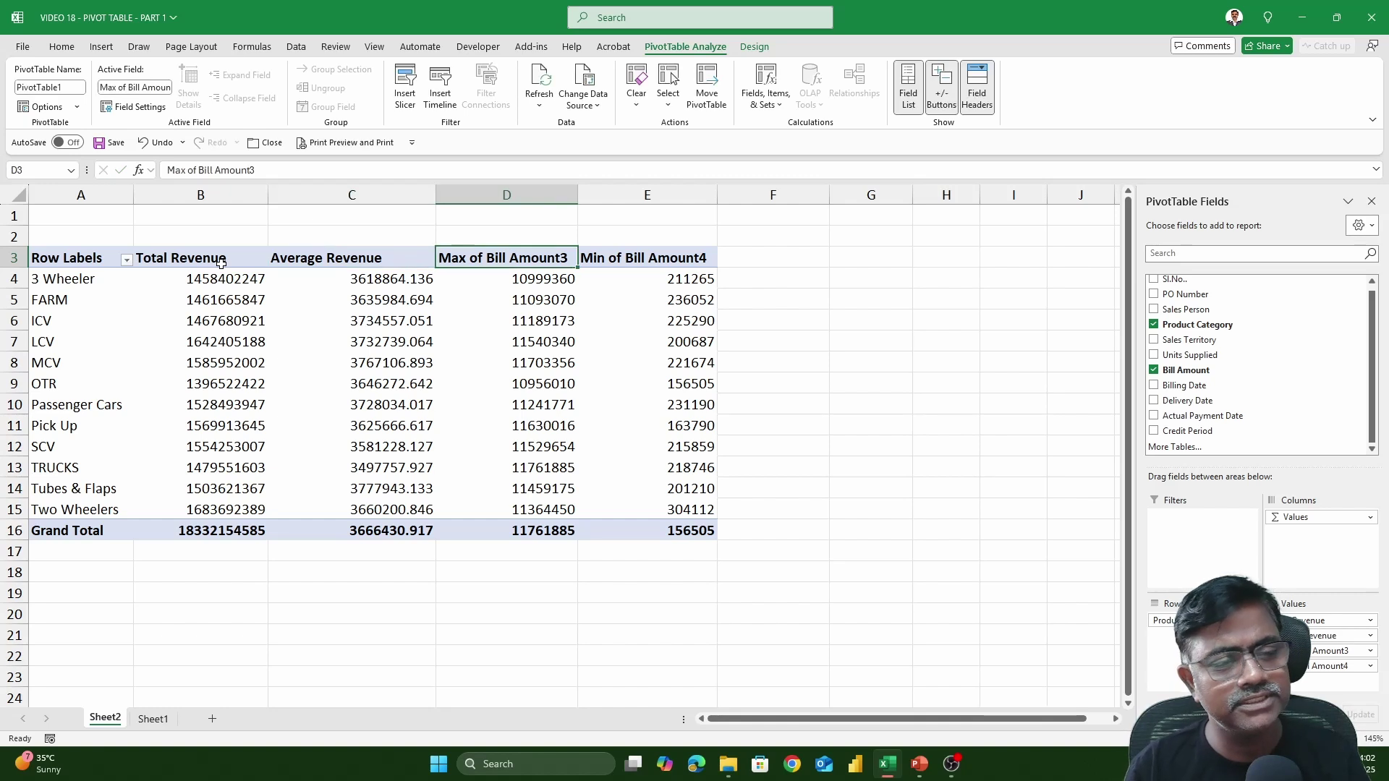
- Try to rename the Max of Bill Amount3 heading as Bill Amount
{"action": "type", "text": "Bill"}
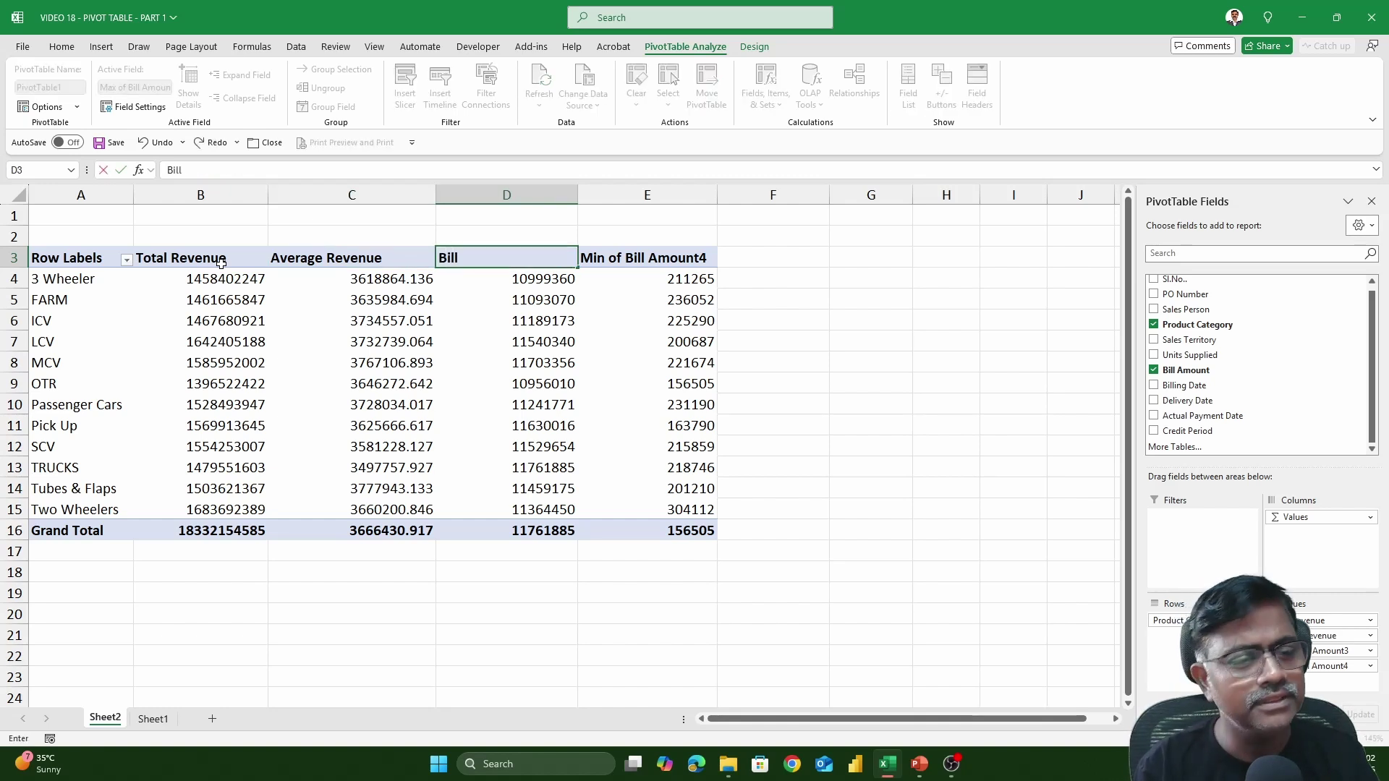
{"action": "type", "text": " Amount"}
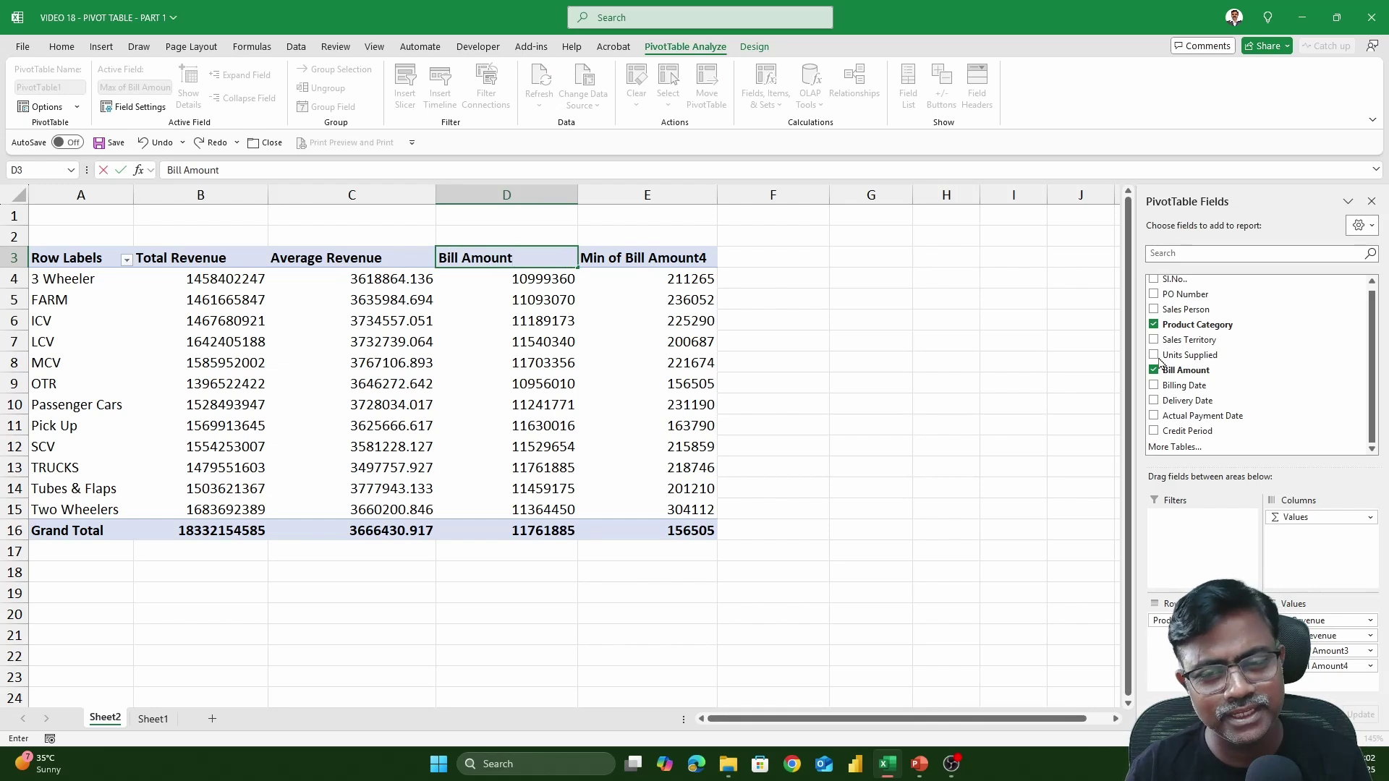
{"action": "key", "text": "Return"}
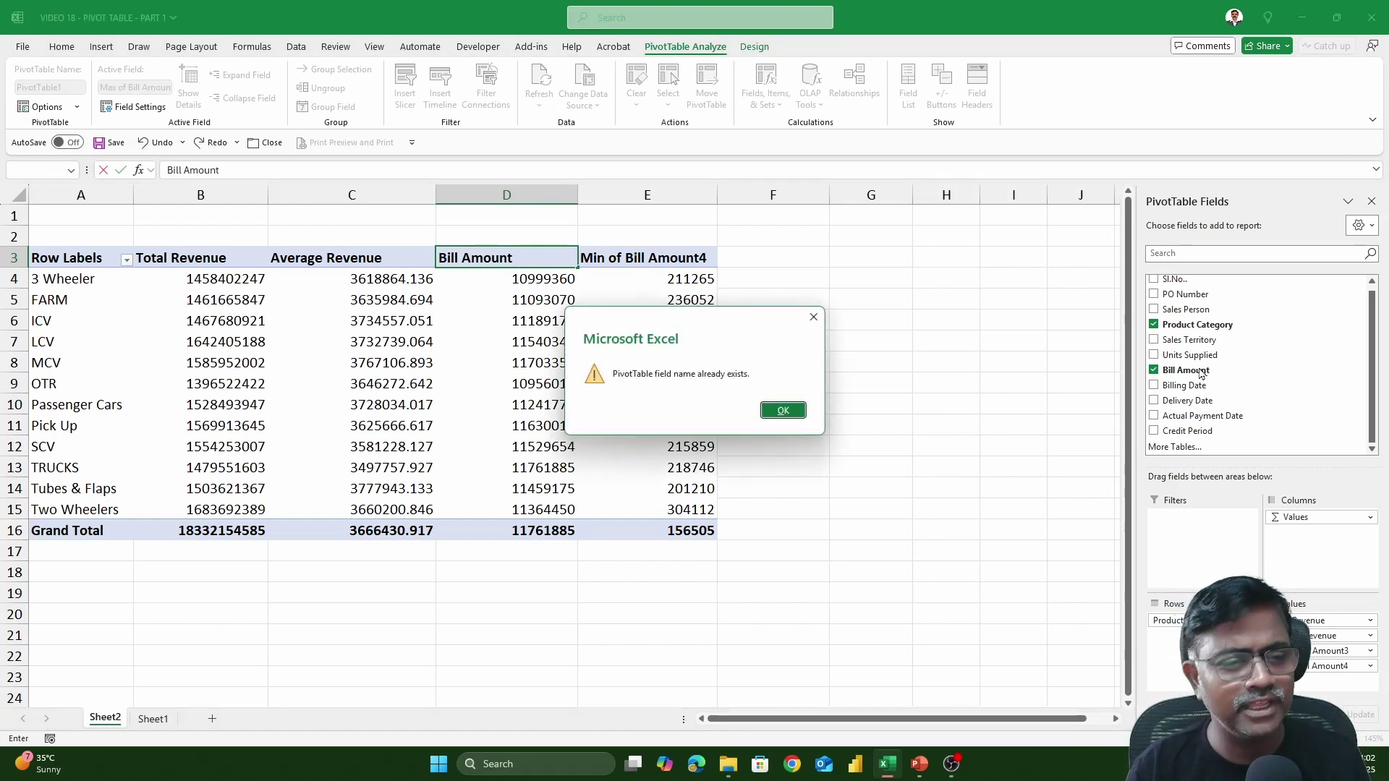
{"action": "key", "text": "Return"}
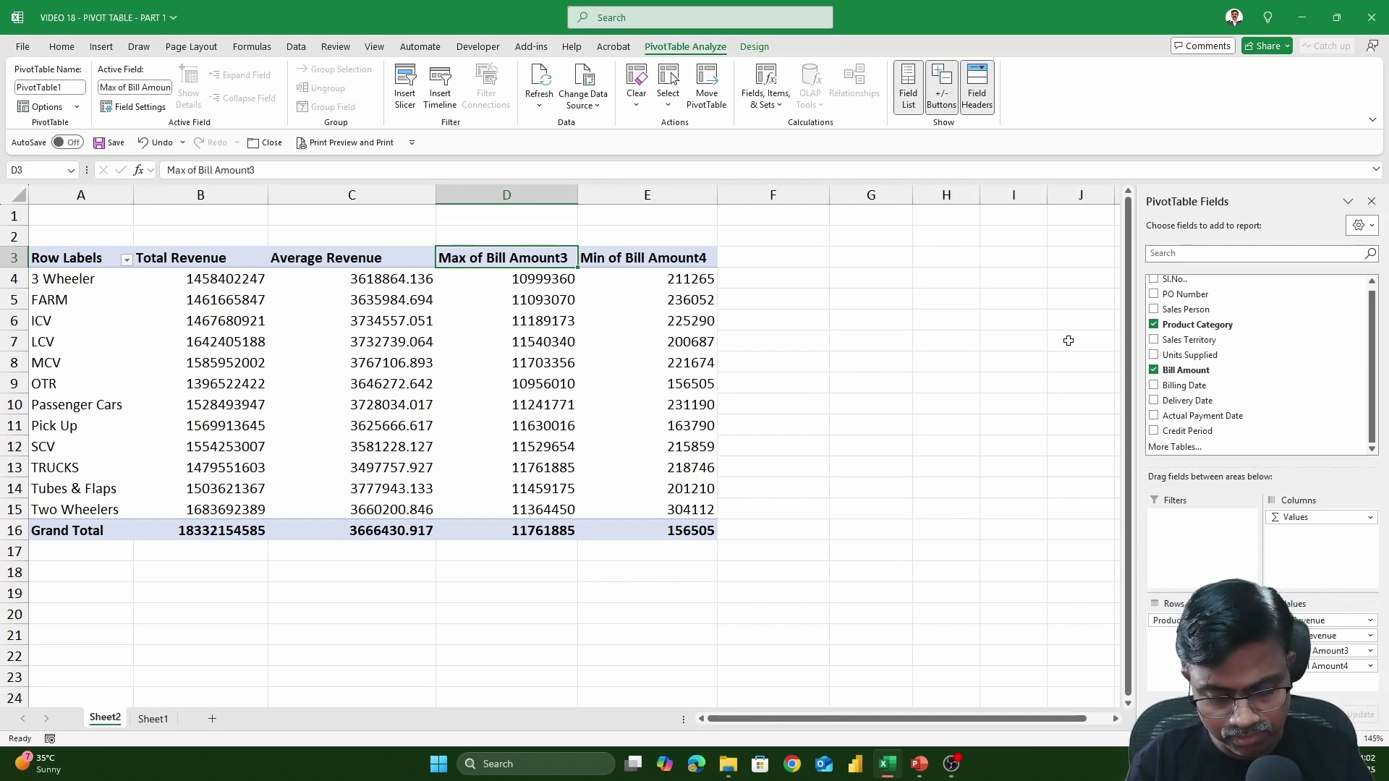
- Rename the max column heading as Highest Rev and the min column heading as Lowest Rev
{"action": "type", "text": "Highest Rev"}
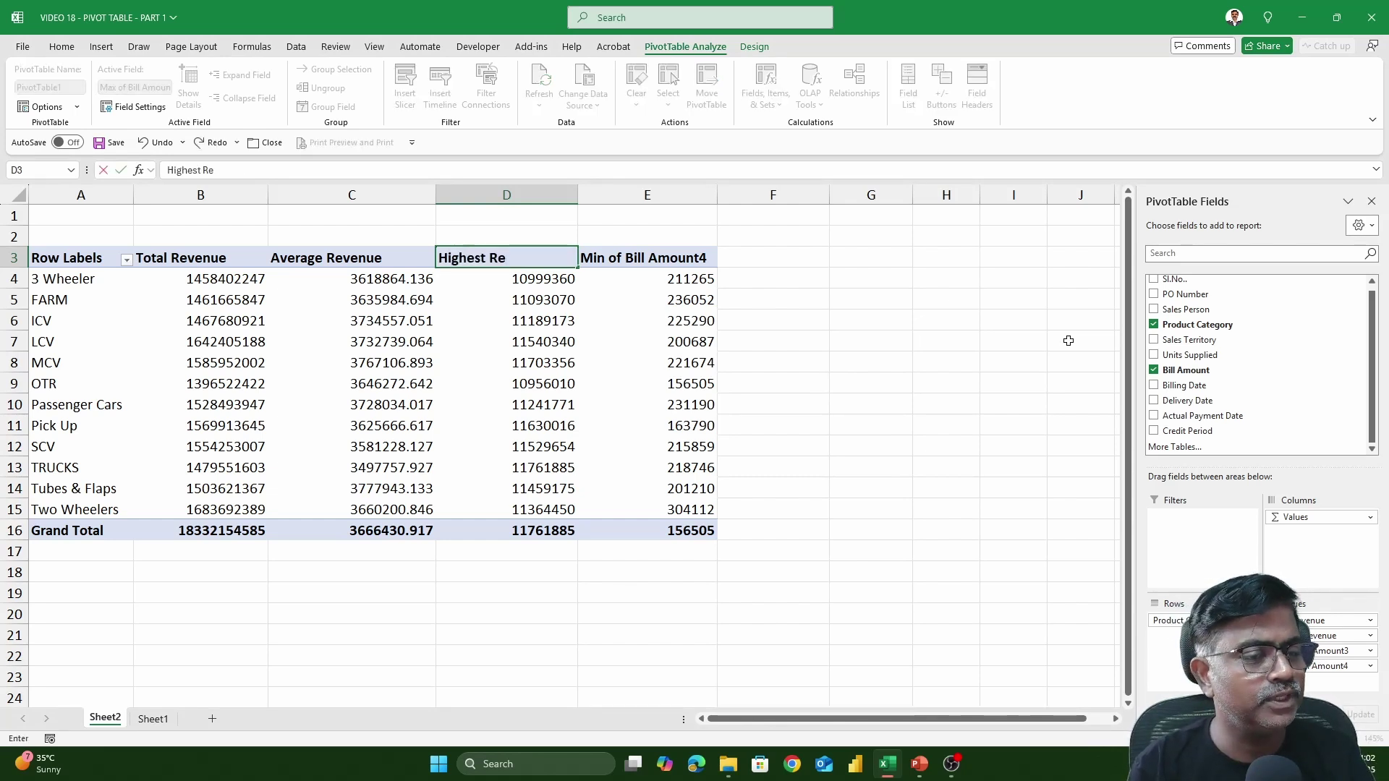
{"action": "key", "text": "Tab"}
{"action": "type", "text": "Lowest Rev"}
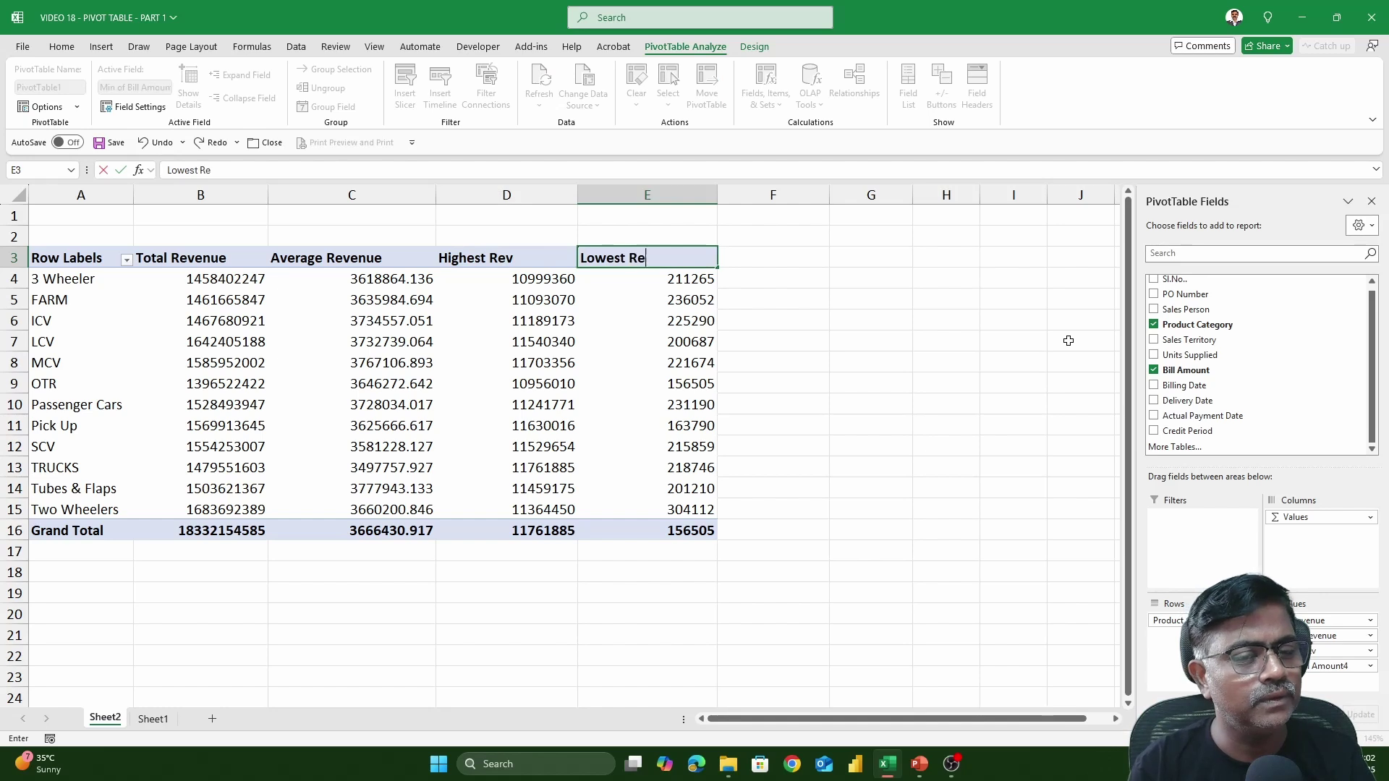
{"action": "key", "text": "Return"}
- Shorten the average column's heading to Average Rev
{"action": "double_click", "coordinate": [399, 264]}
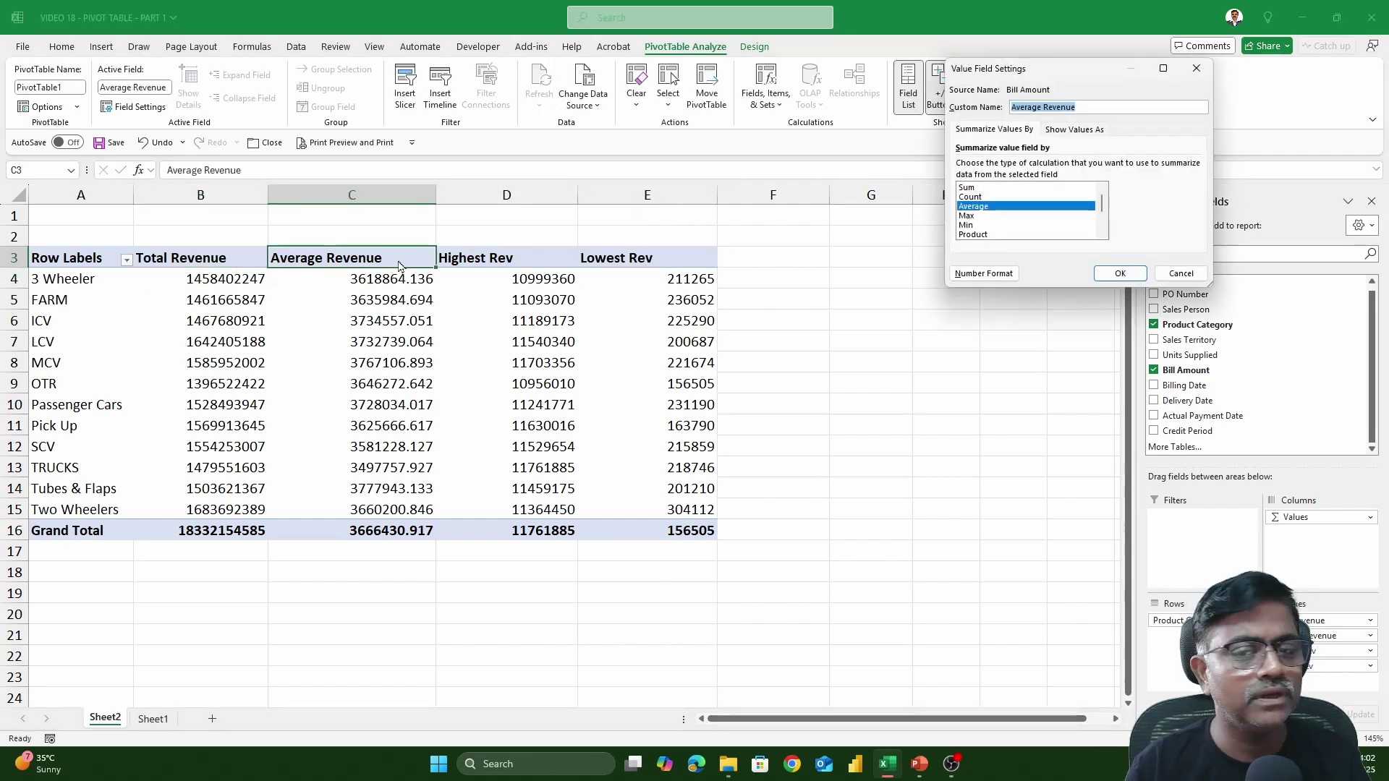
{"action": "key", "text": "Escape"}
{"action": "type", "text": "Average Re"}
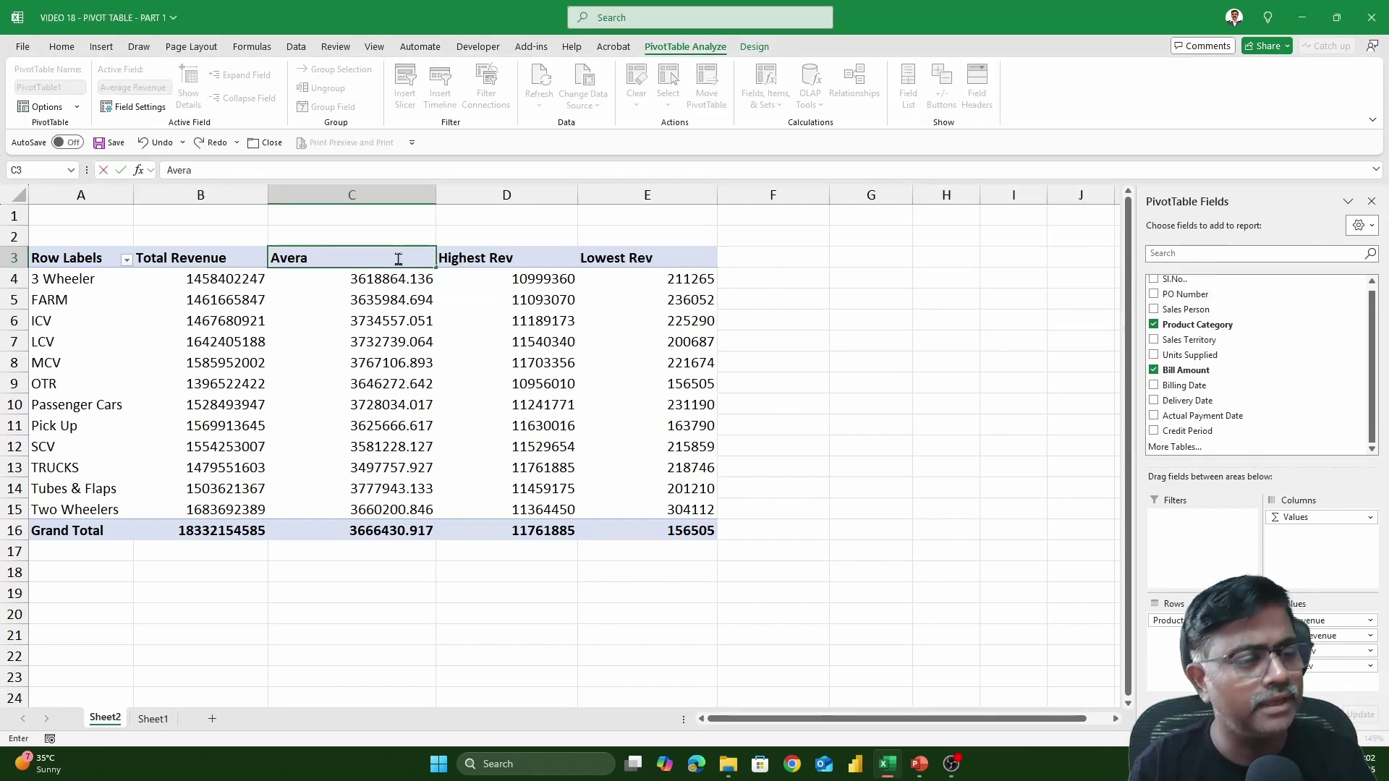
- Shorten the sum column's heading to Total Rev
{"action": "left_click", "coordinate": [246, 258]}
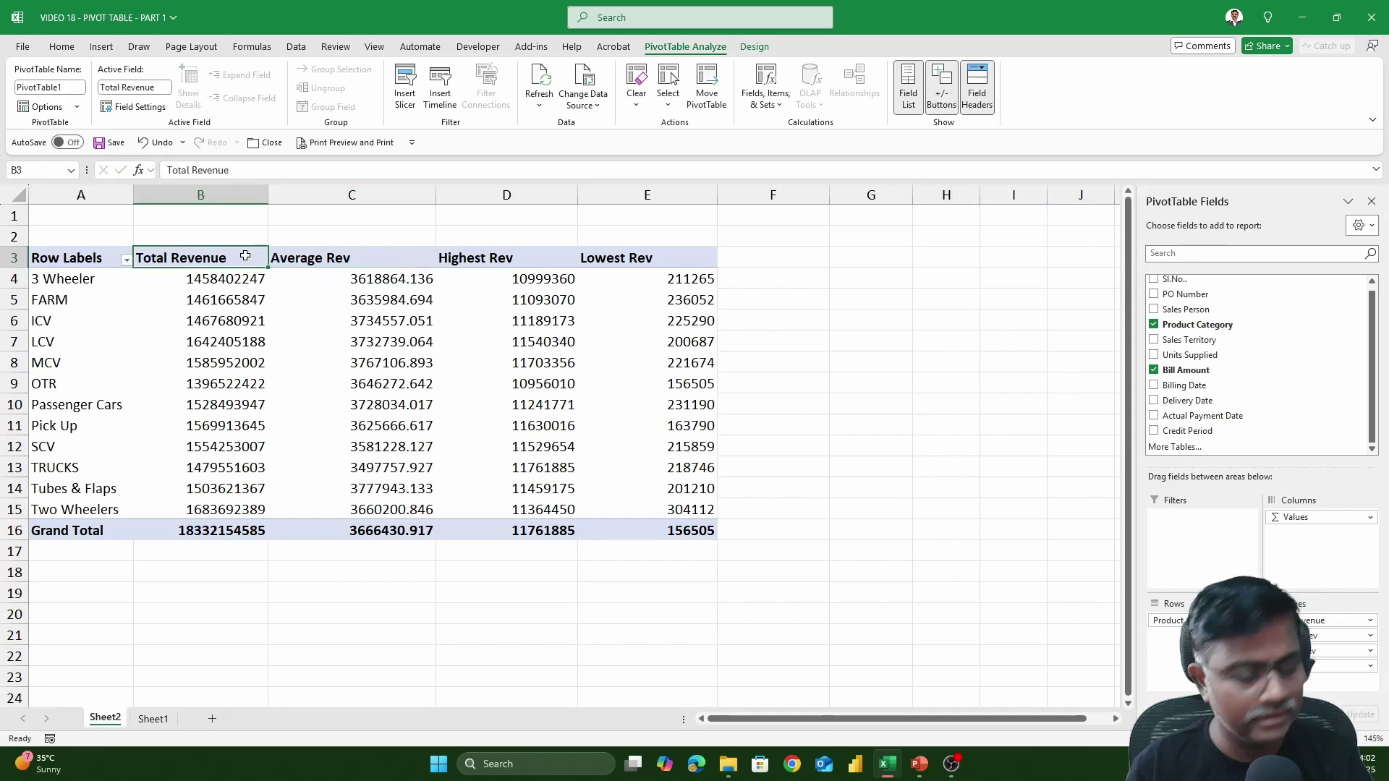
{"action": "type", "text": "Total"}
{"action": "key", "text": "BackSpace"}
{"action": "key", "text": "BackSpace"}
{"action": "key", "text": "BackSpace"}
{"action": "key", "text": "BackSpace"}
{"action": "key", "text": "BackSpace"}
{"action": "type", "text": "Total Rev"}
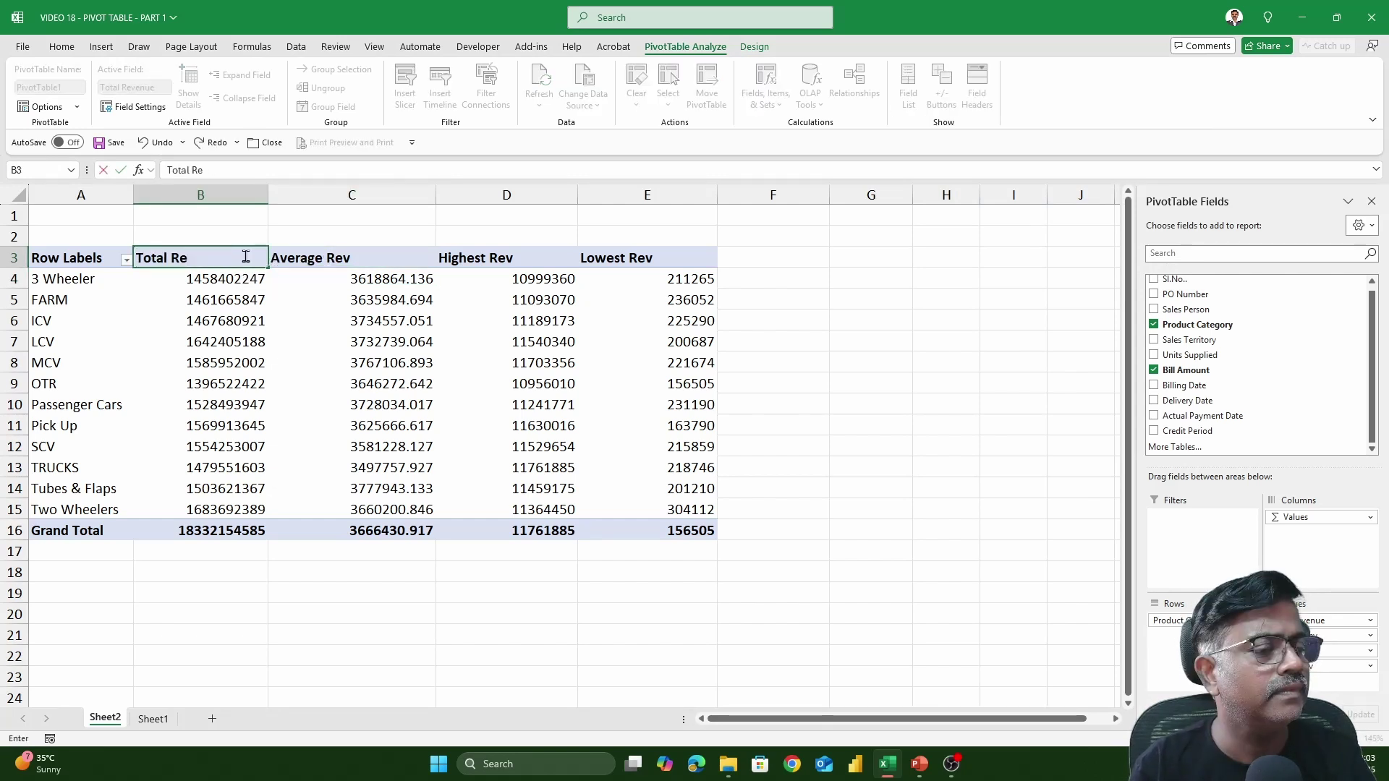
{"action": "key", "text": "Return"}
- Apply the Currency format to all PivotTable values in B4:E16, including the grand totals, and widen column A slightly
{"action": "left_click_drag", "start_coordinate": [250, 279], "coordinate": [644, 535]}
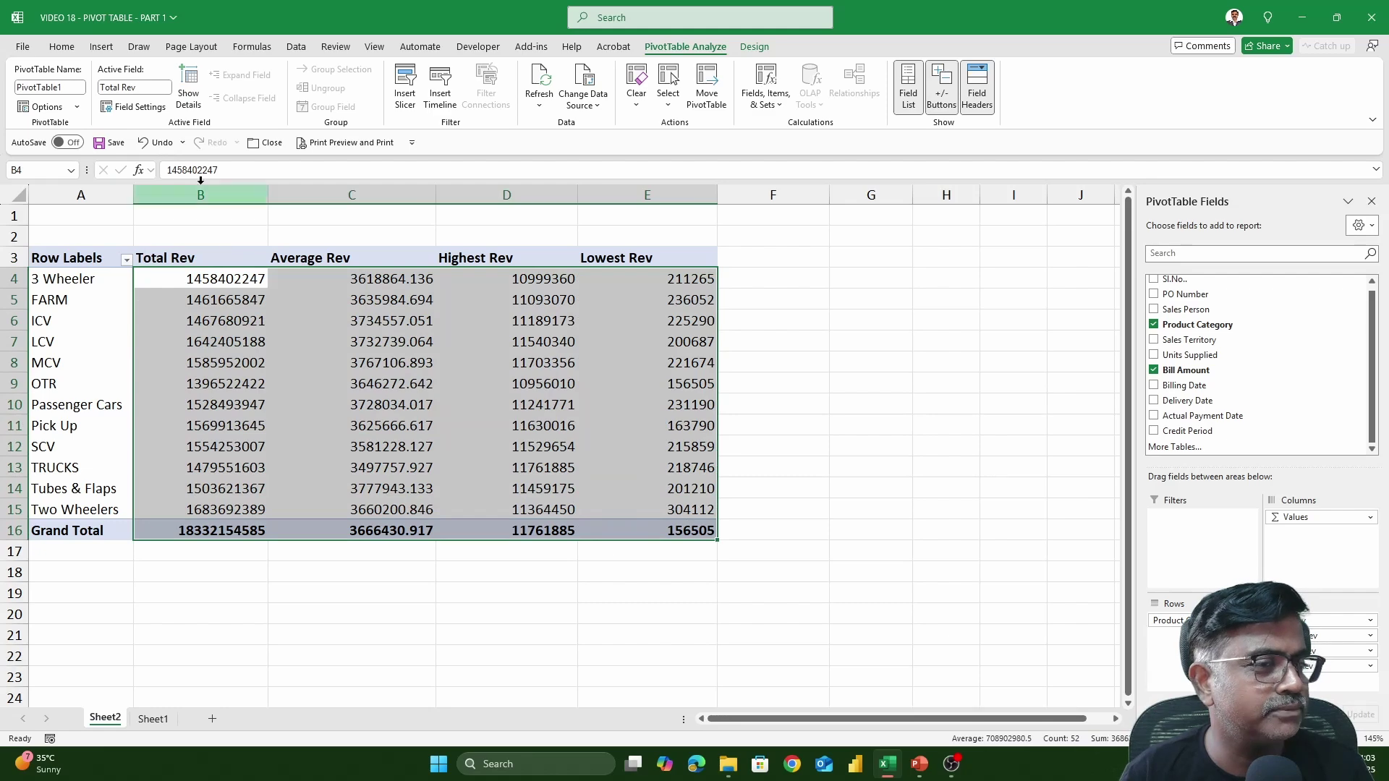
{"action": "left_click", "coordinate": [78, 51]}
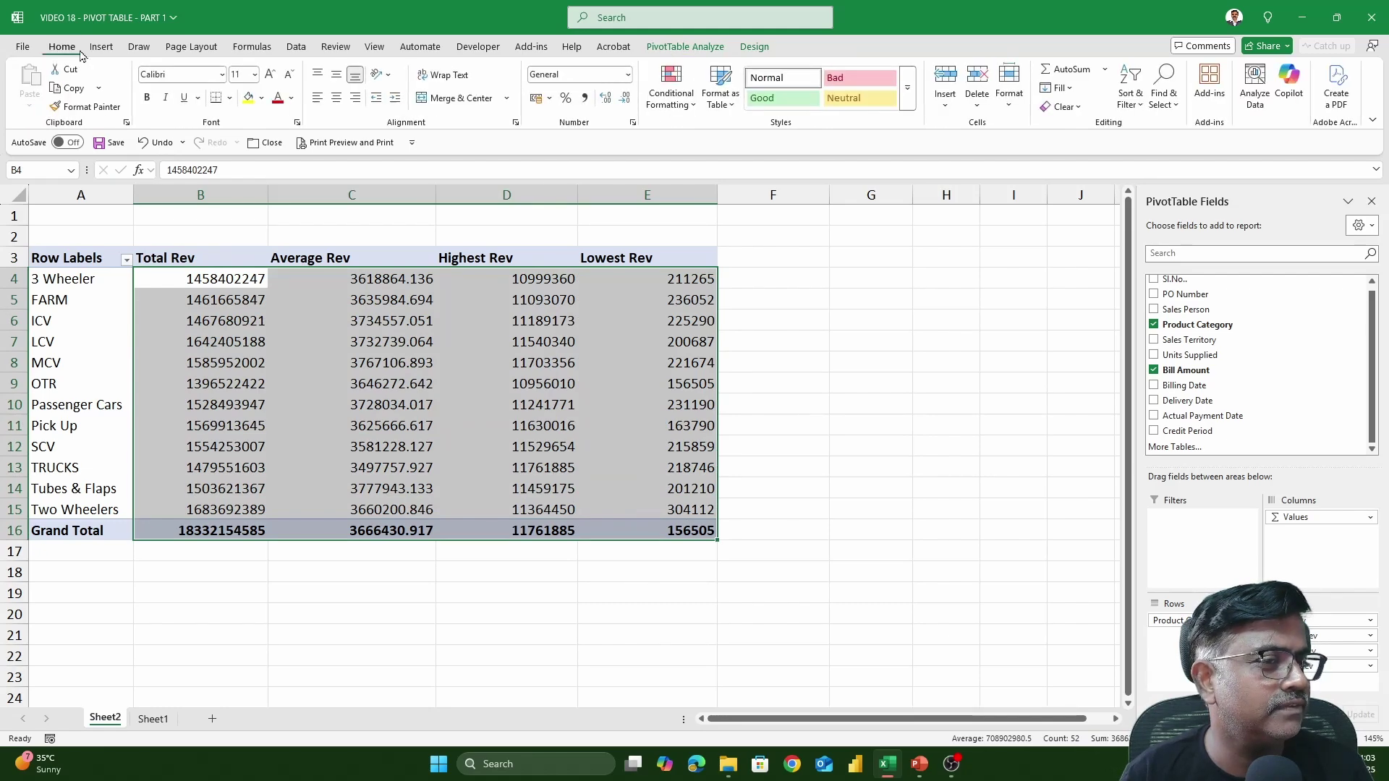
{"action": "left_click", "coordinate": [628, 75]}
{"action": "left_click", "coordinate": [603, 172]}
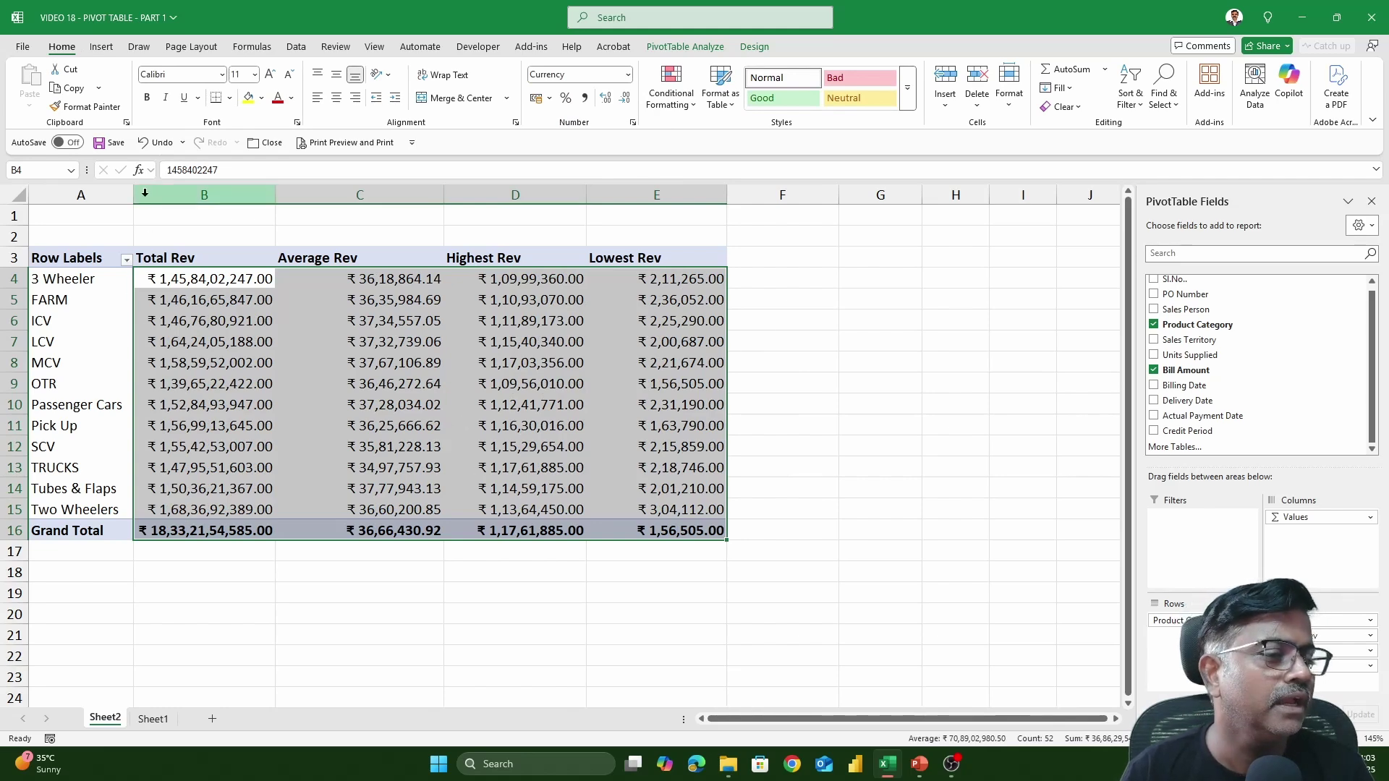
{"action": "left_click_drag", "start_coordinate": [134, 194], "coordinate": [148, 207]}
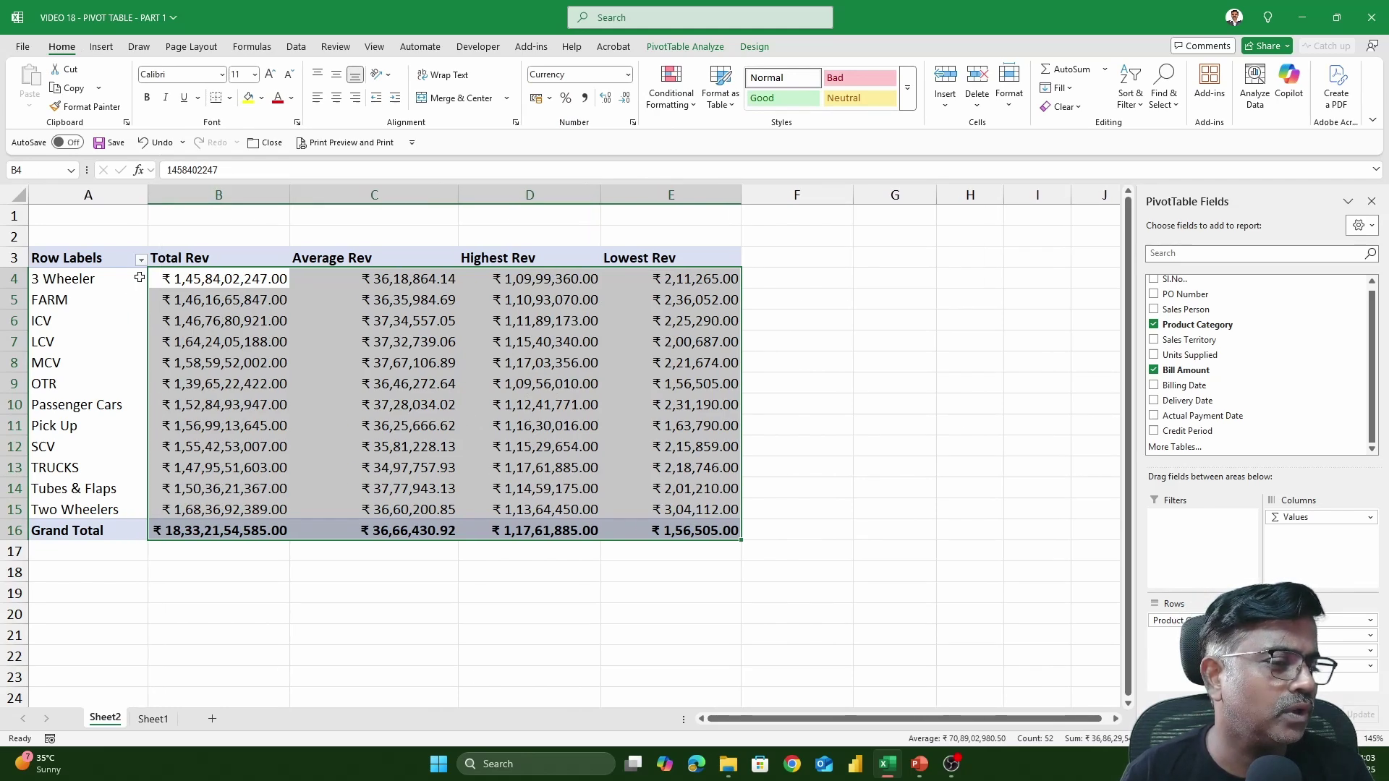
{"action": "left_click", "coordinate": [104, 267]}
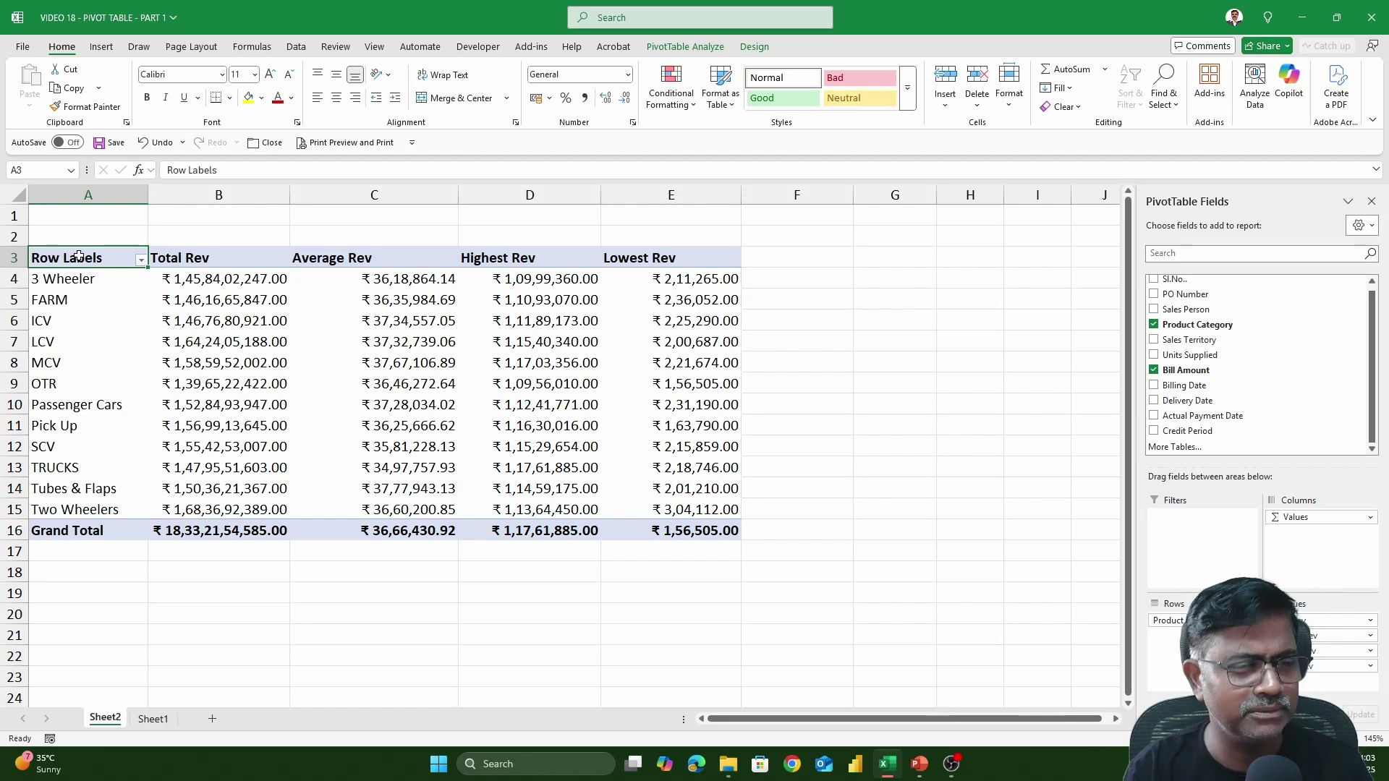
{"action": "key", "text": "ctrl+z"}
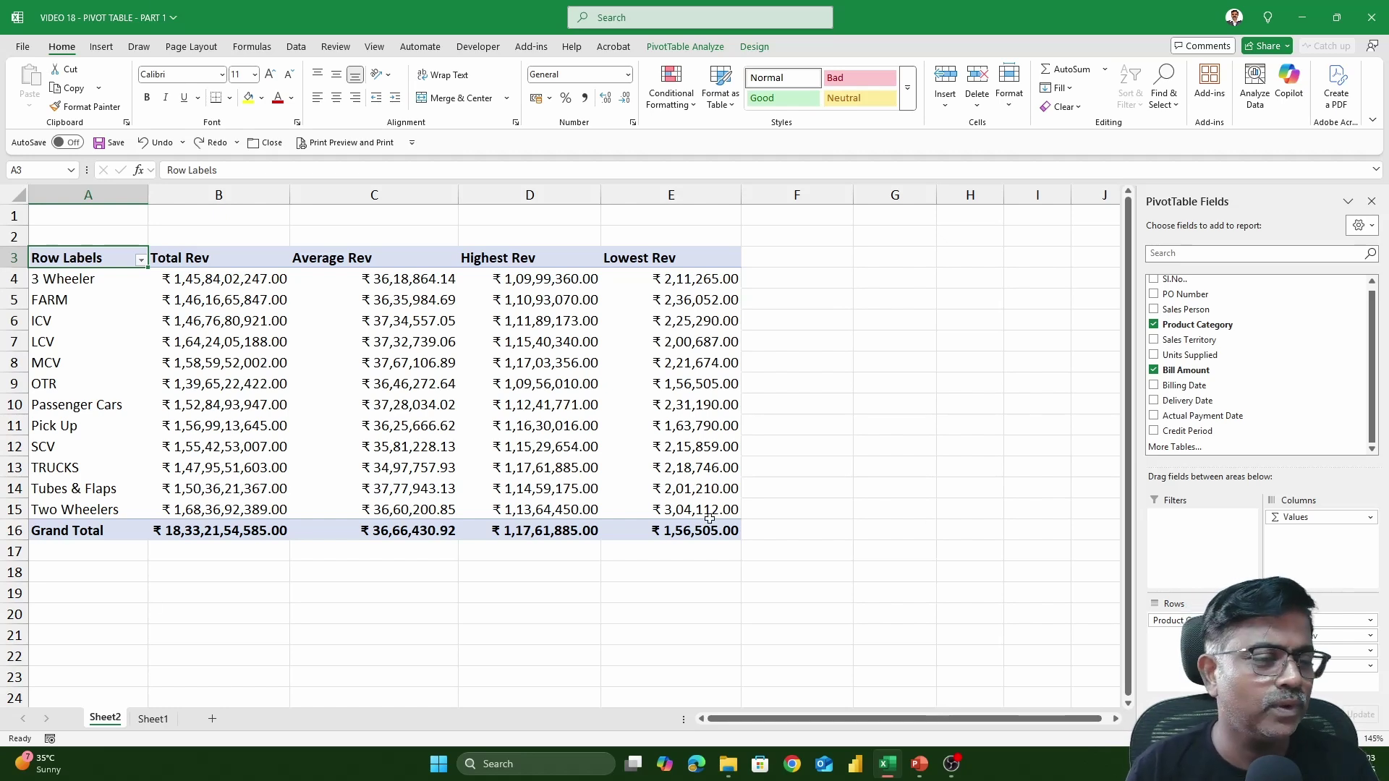
- Clear everything from the bill amount PivotTable, leaving an empty report
{"action": "left_click", "coordinate": [581, 312]}
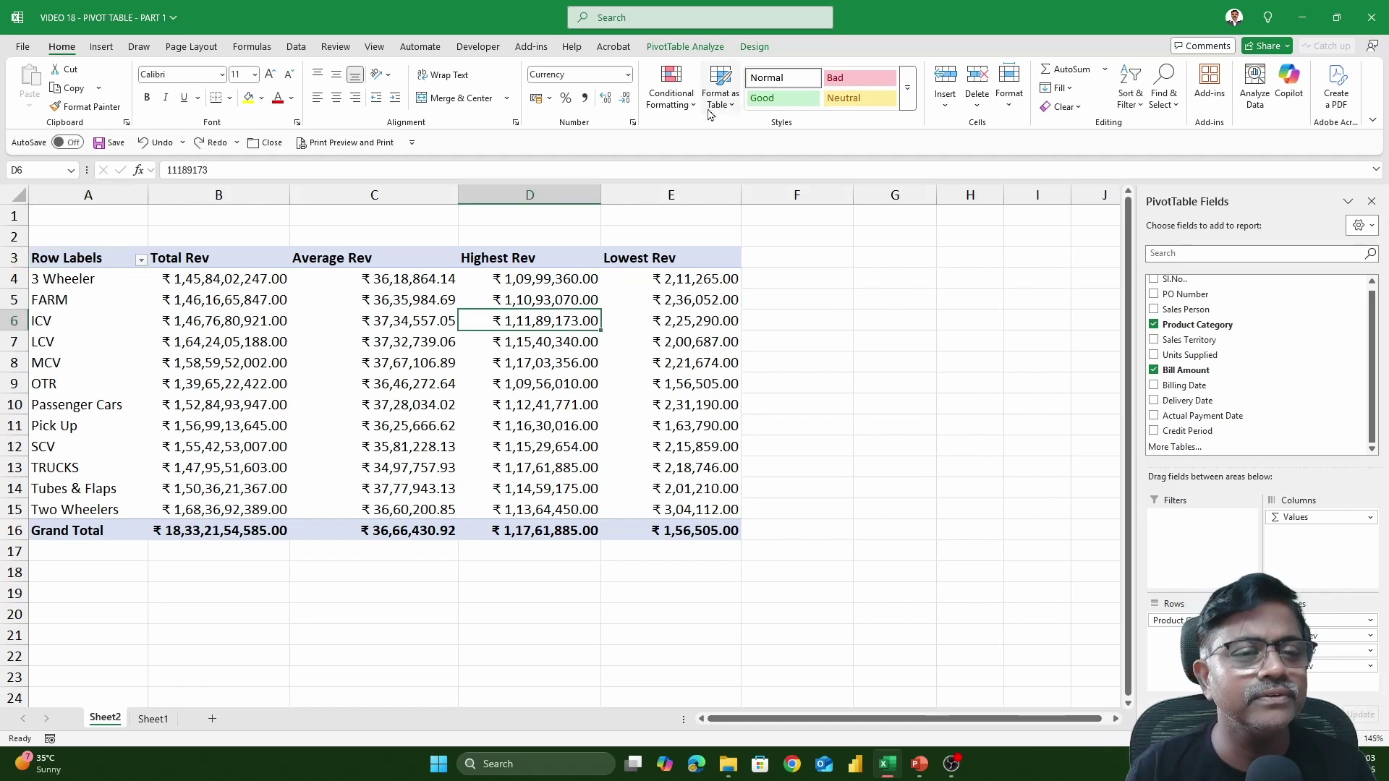
{"action": "left_click", "coordinate": [696, 46]}
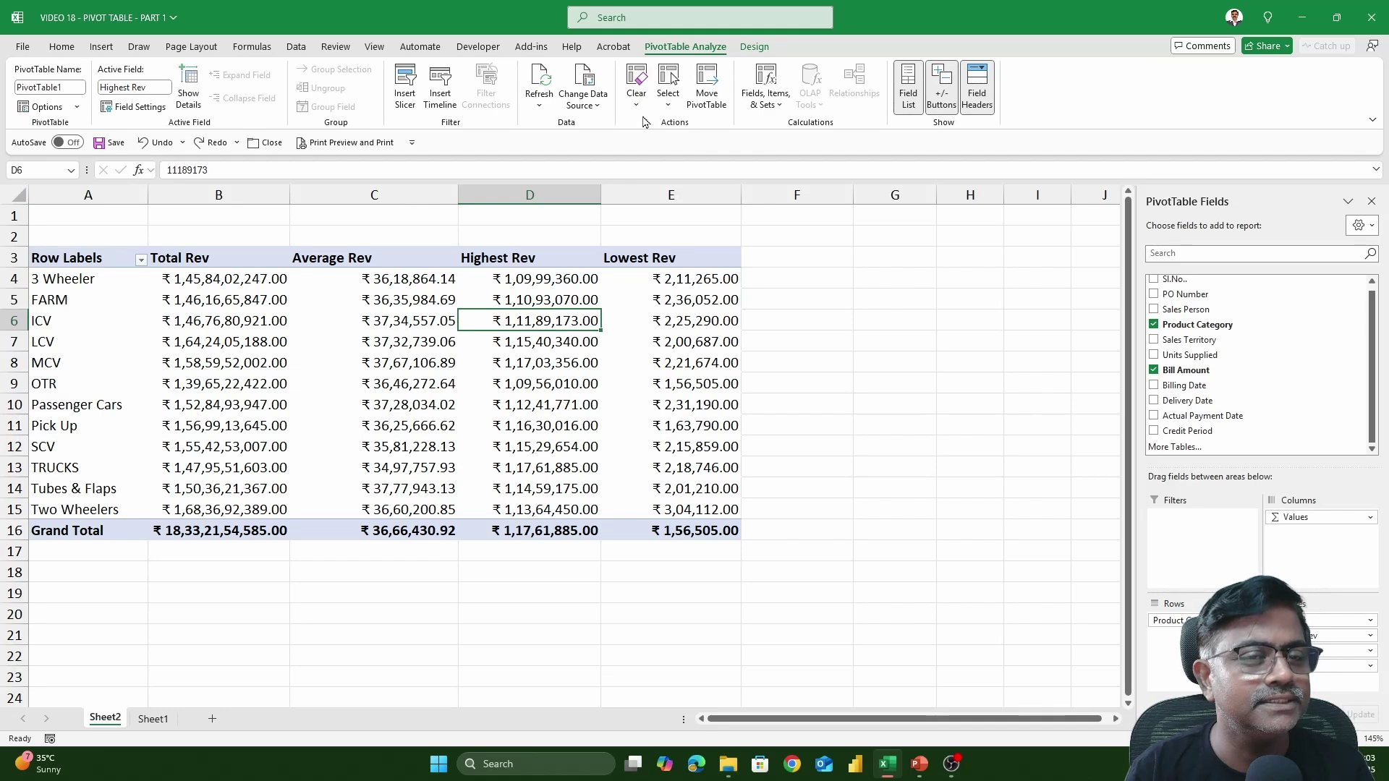
{"action": "left_click", "coordinate": [637, 101]}
{"action": "left_click", "coordinate": [686, 134]}
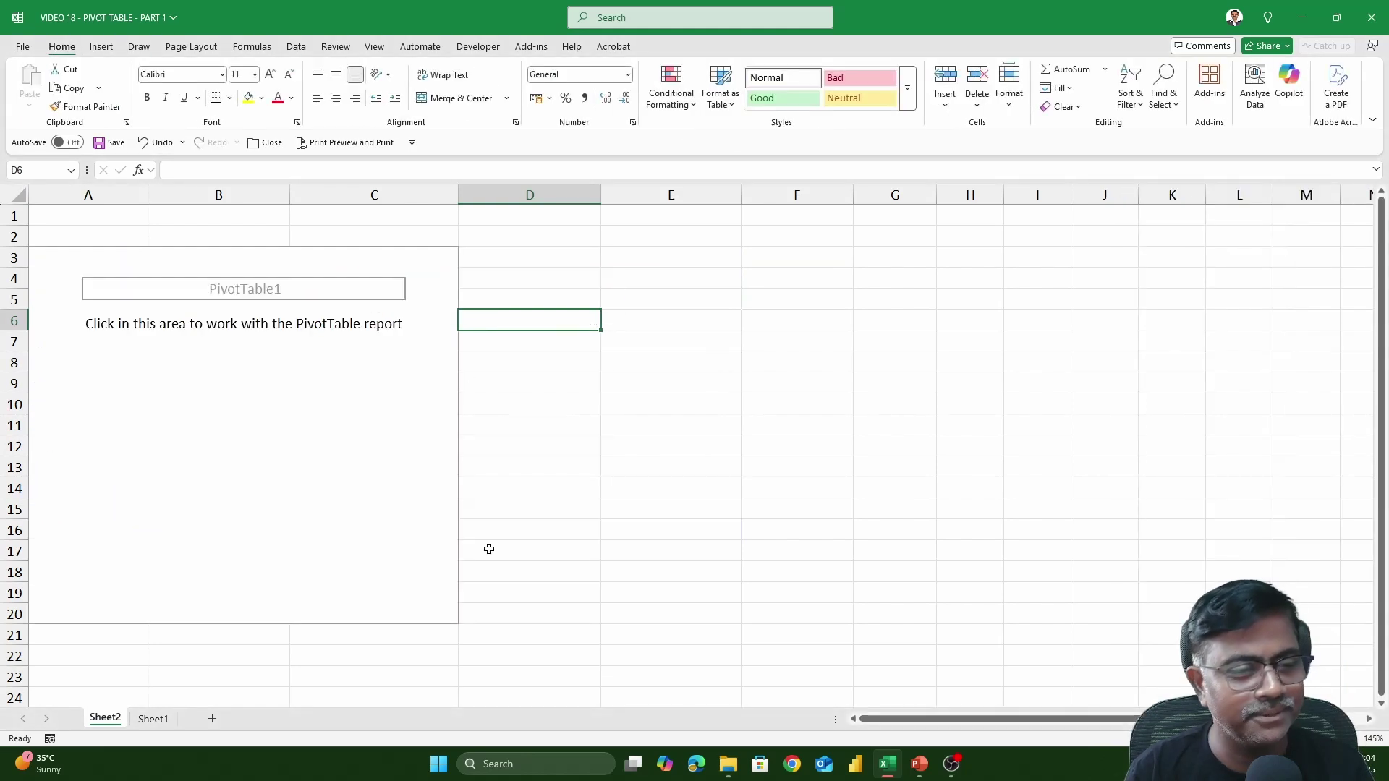
- Build the PivotTable with Product Category and Sales Territory as rows and Units Supplied as values, and widen column A
{"action": "left_click", "coordinate": [311, 358]}
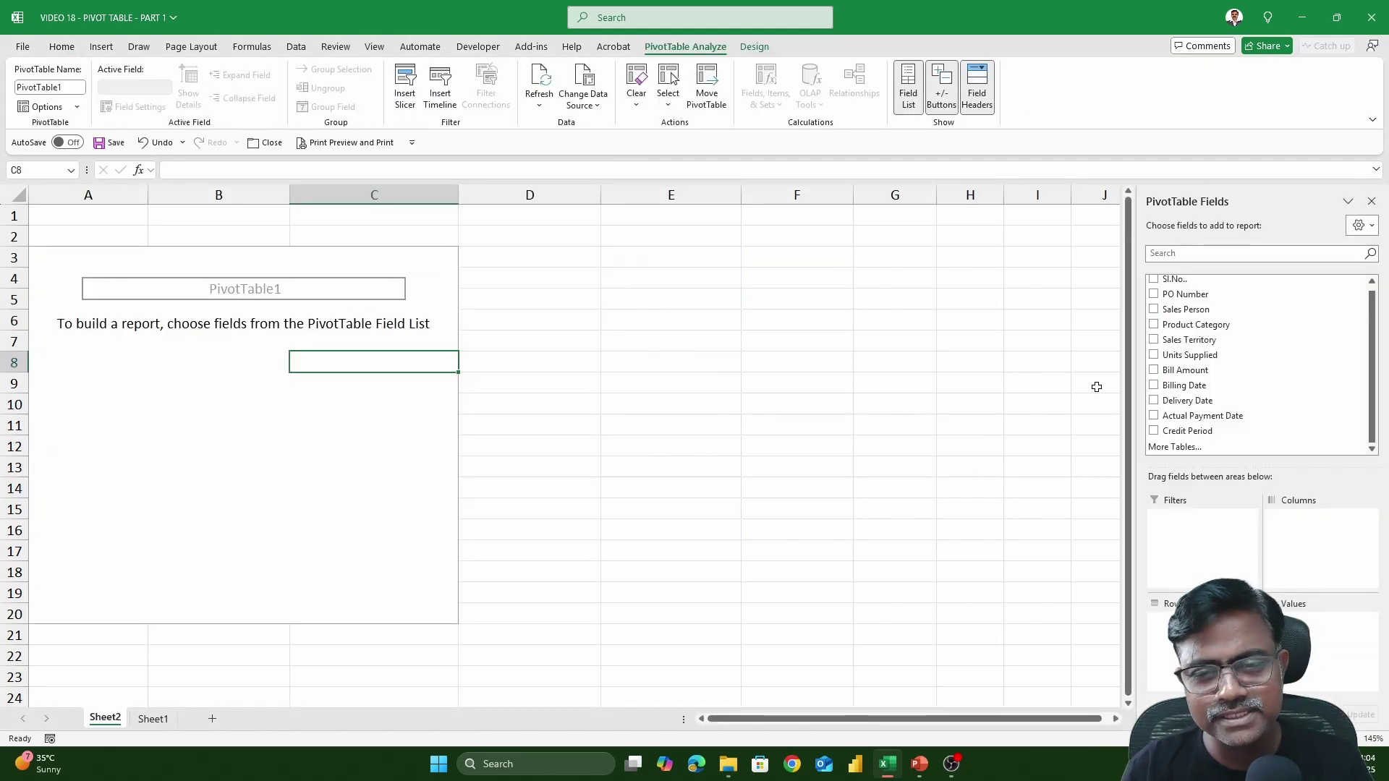
{"action": "left_click", "coordinate": [1170, 326]}
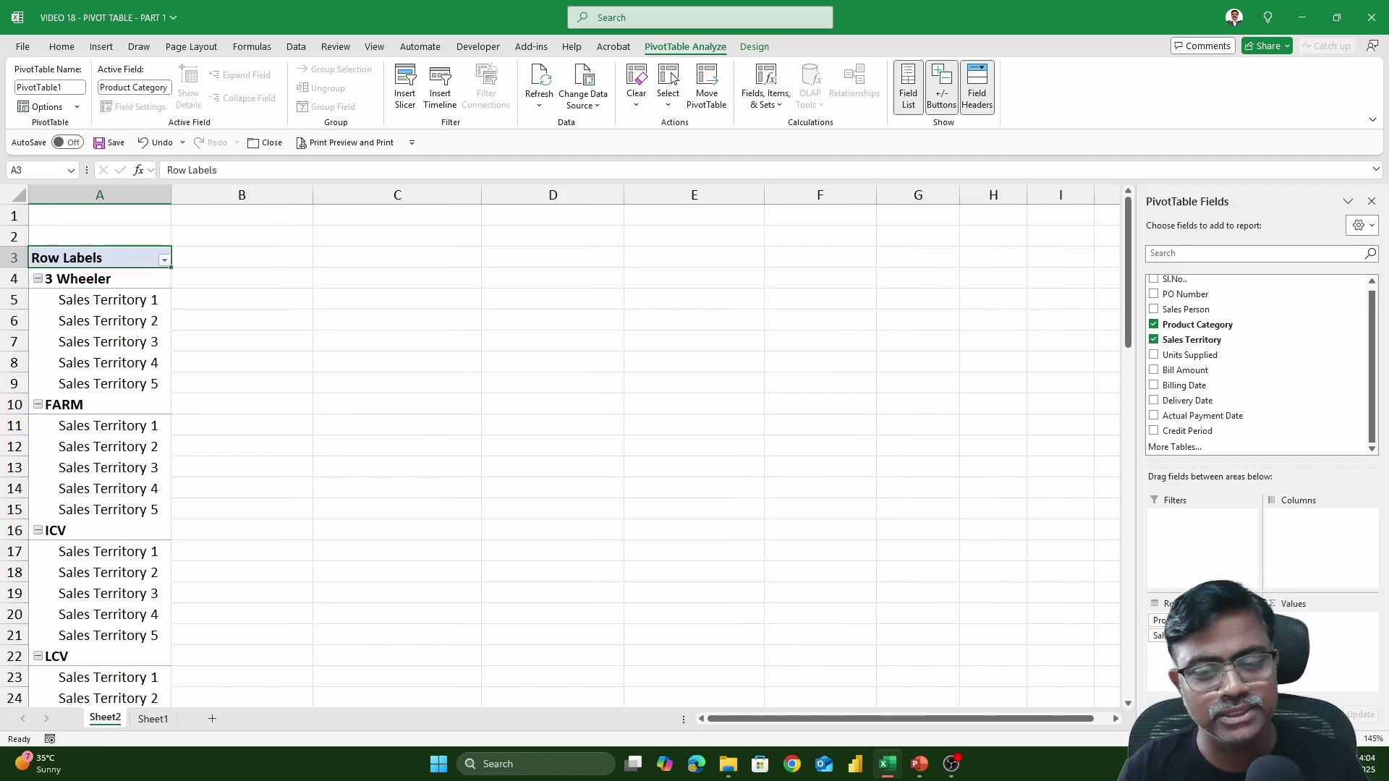
{"action": "left_click_drag", "start_coordinate": [1190, 356], "coordinate": [1315, 639]}
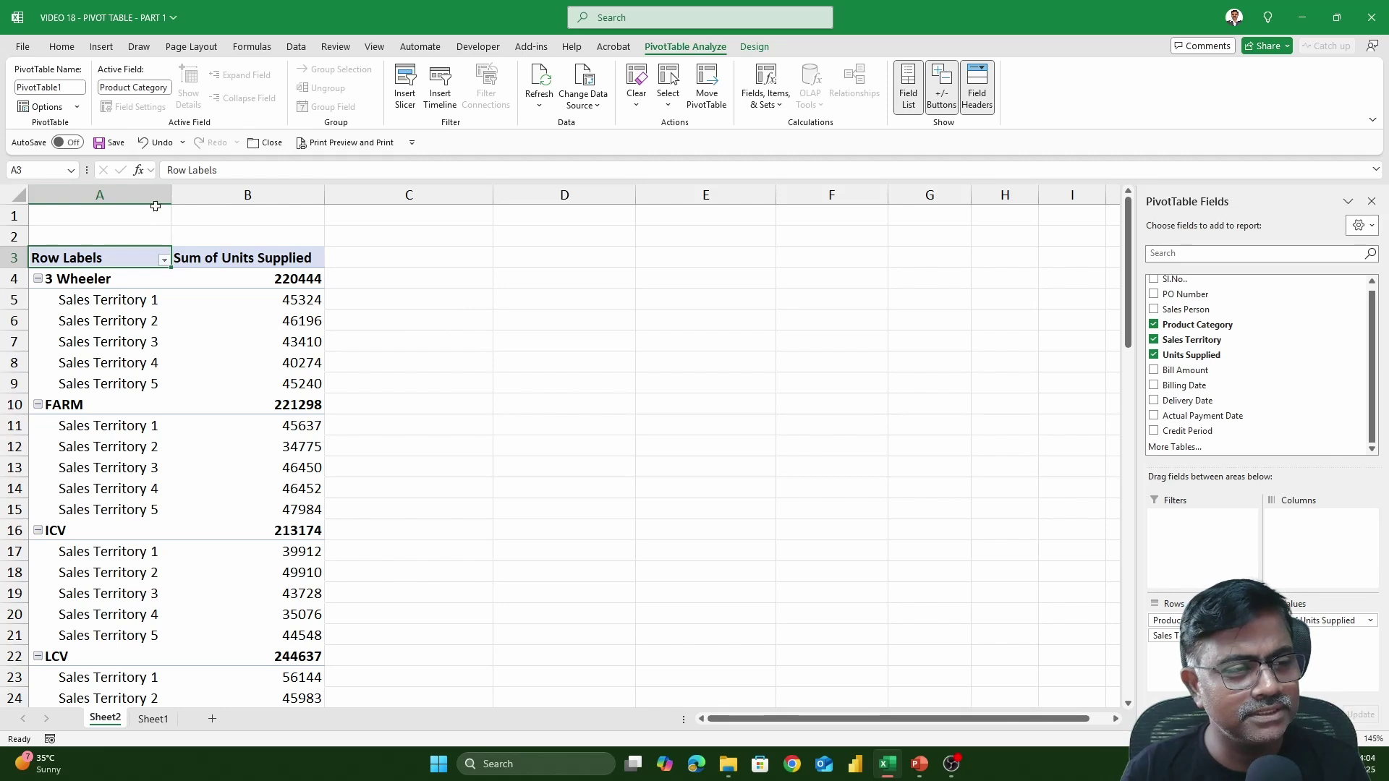
{"action": "left_click_drag", "start_coordinate": [172, 194], "coordinate": [201, 194]}
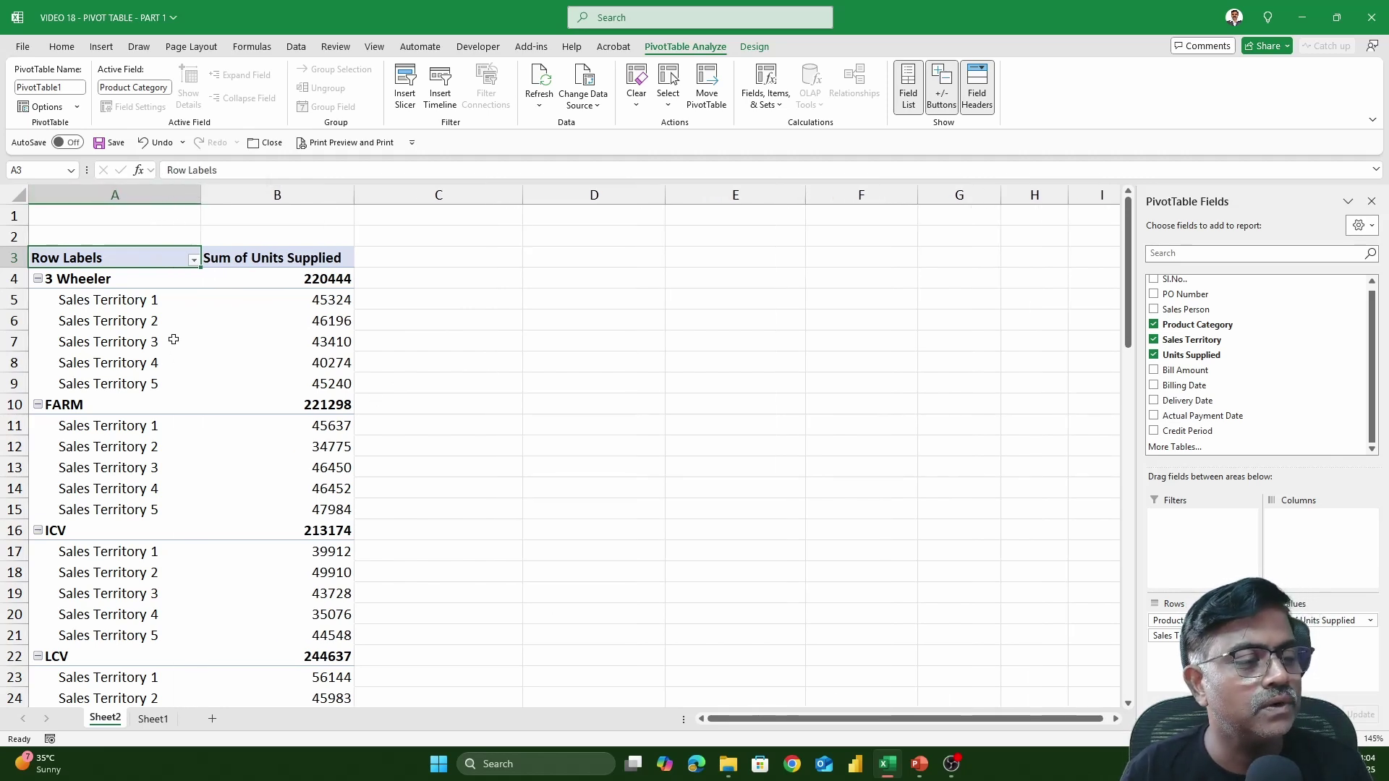
- Examine the 3 Wheeler category's total units supplied and its breakdown by sales territory
{"action": "left_click", "coordinate": [146, 284]}
{"action": "left_click", "coordinate": [269, 282]}
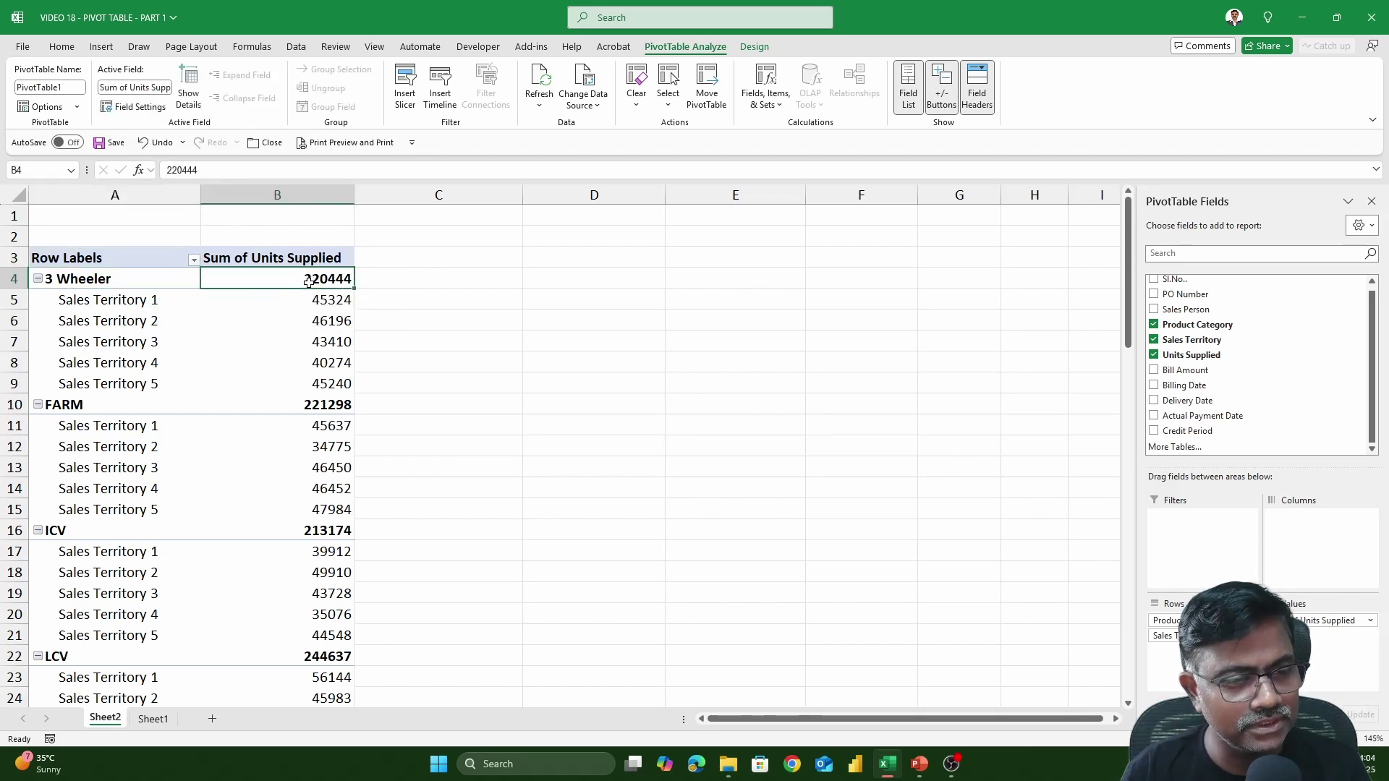
{"action": "left_click_drag", "start_coordinate": [100, 302], "coordinate": [284, 381]}
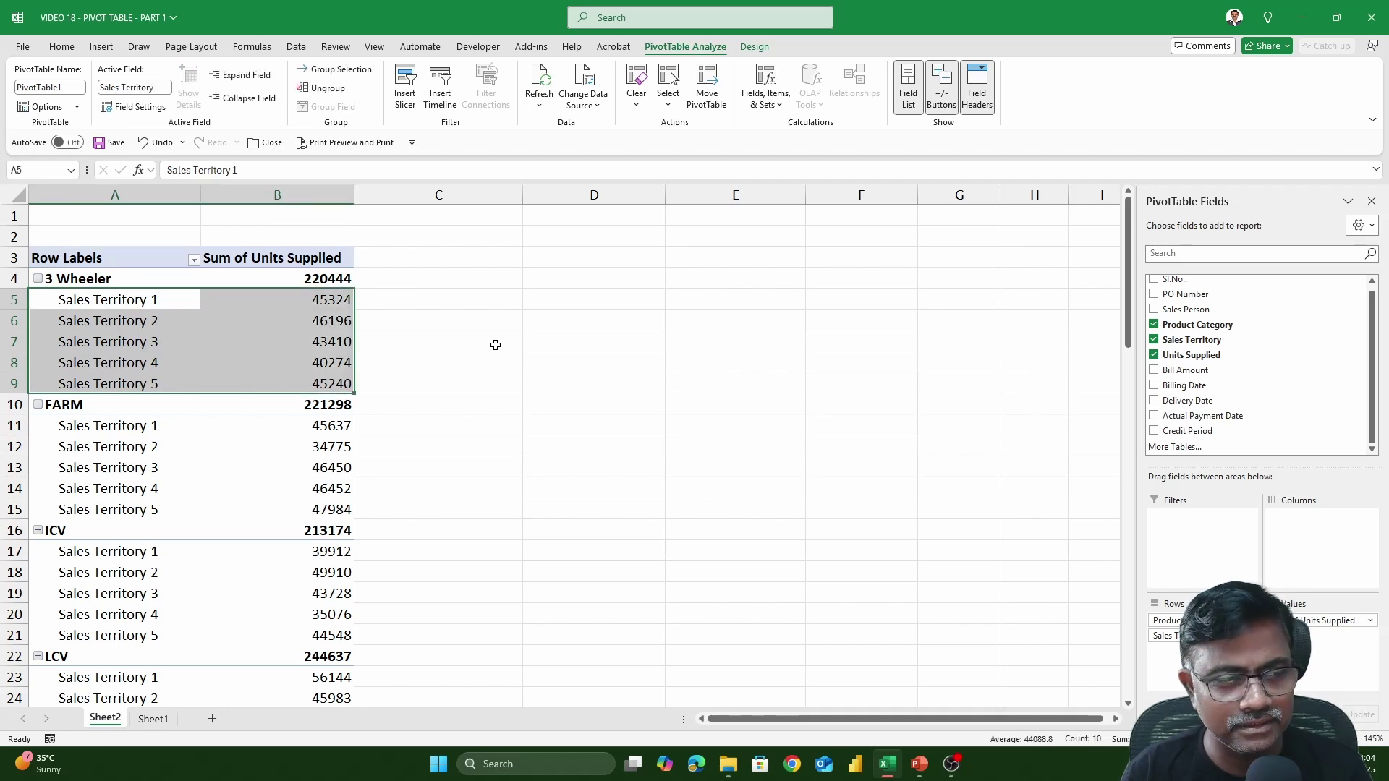
- Examine how the PivotTable places both row fields together in column A and the units supplied in column B
{"action": "left_click", "coordinate": [128, 262]}
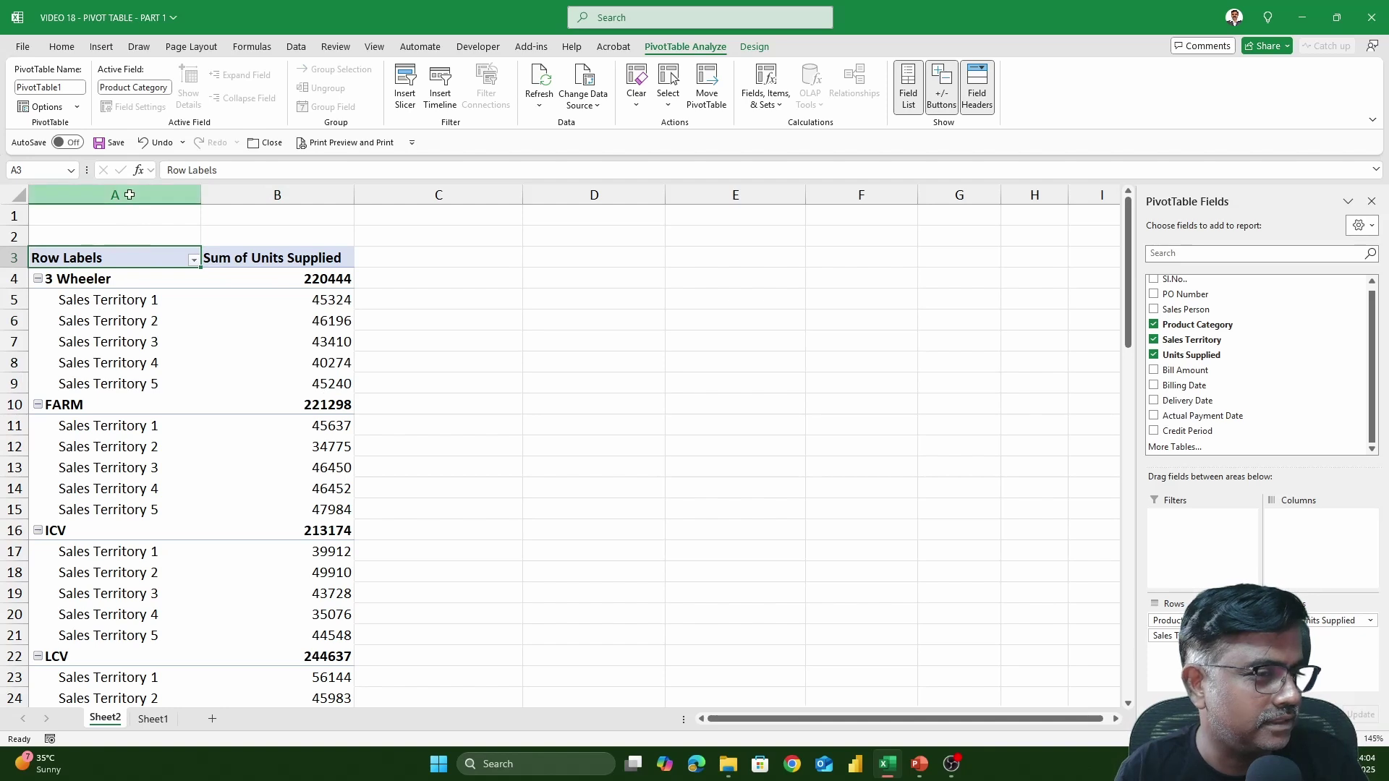
{"action": "left_click", "coordinate": [127, 194]}
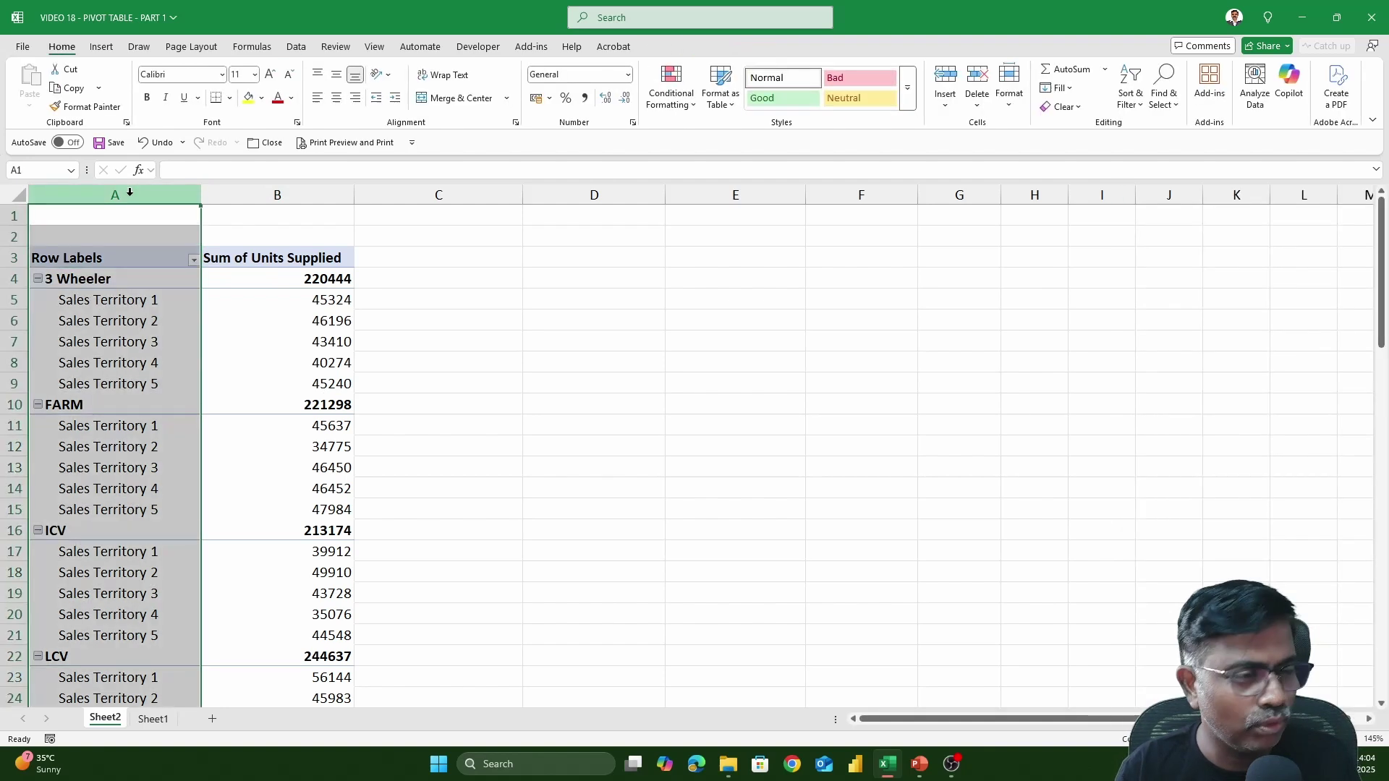
{"action": "left_click", "coordinate": [131, 304]}
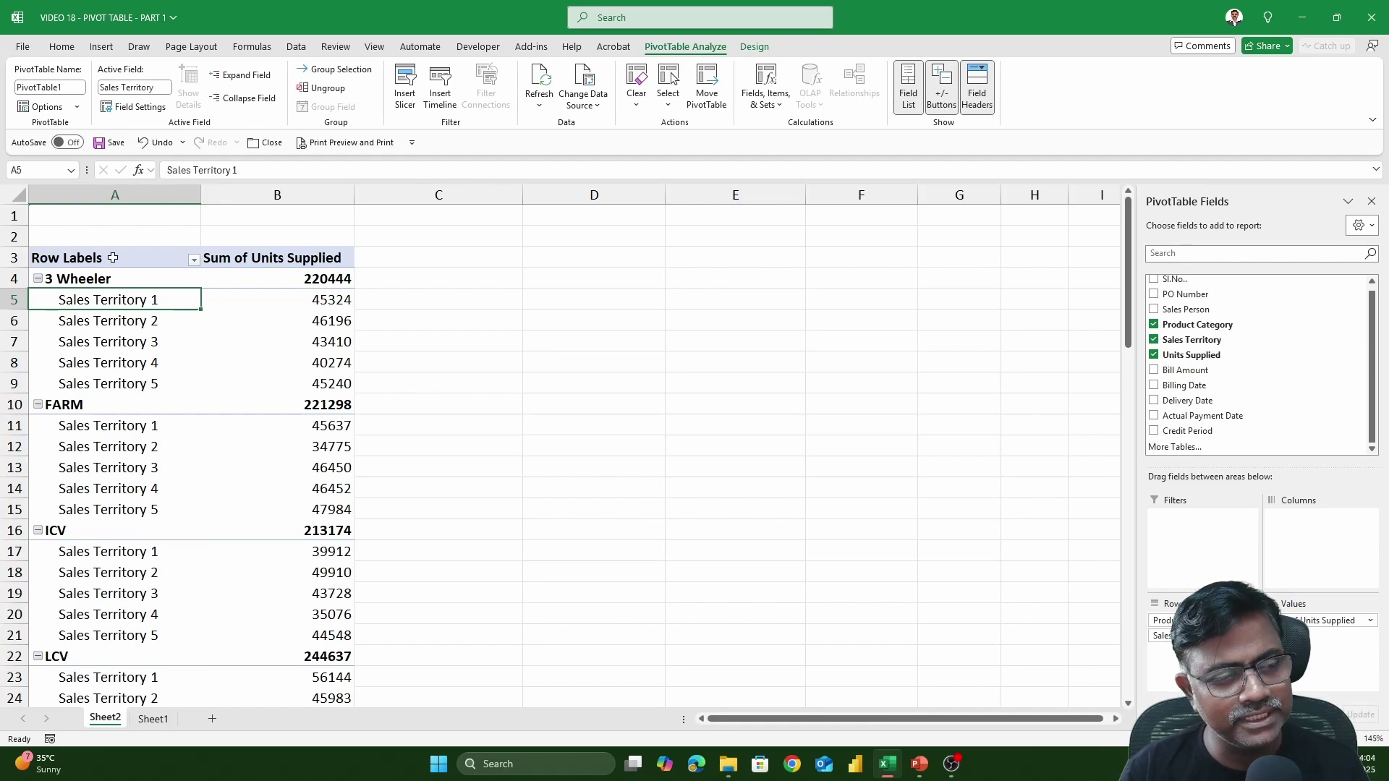
{"action": "left_click", "coordinate": [113, 192]}
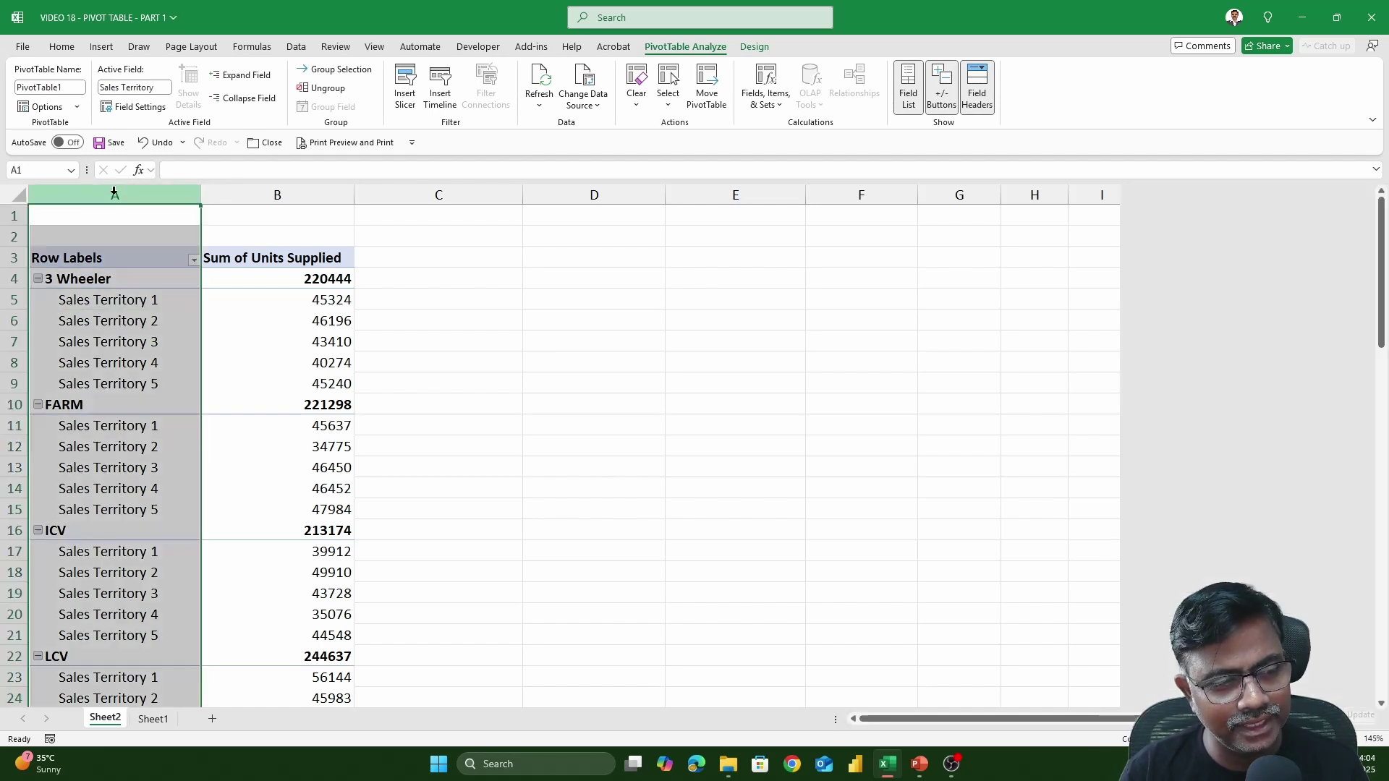
{"action": "left_click", "coordinate": [248, 193]}
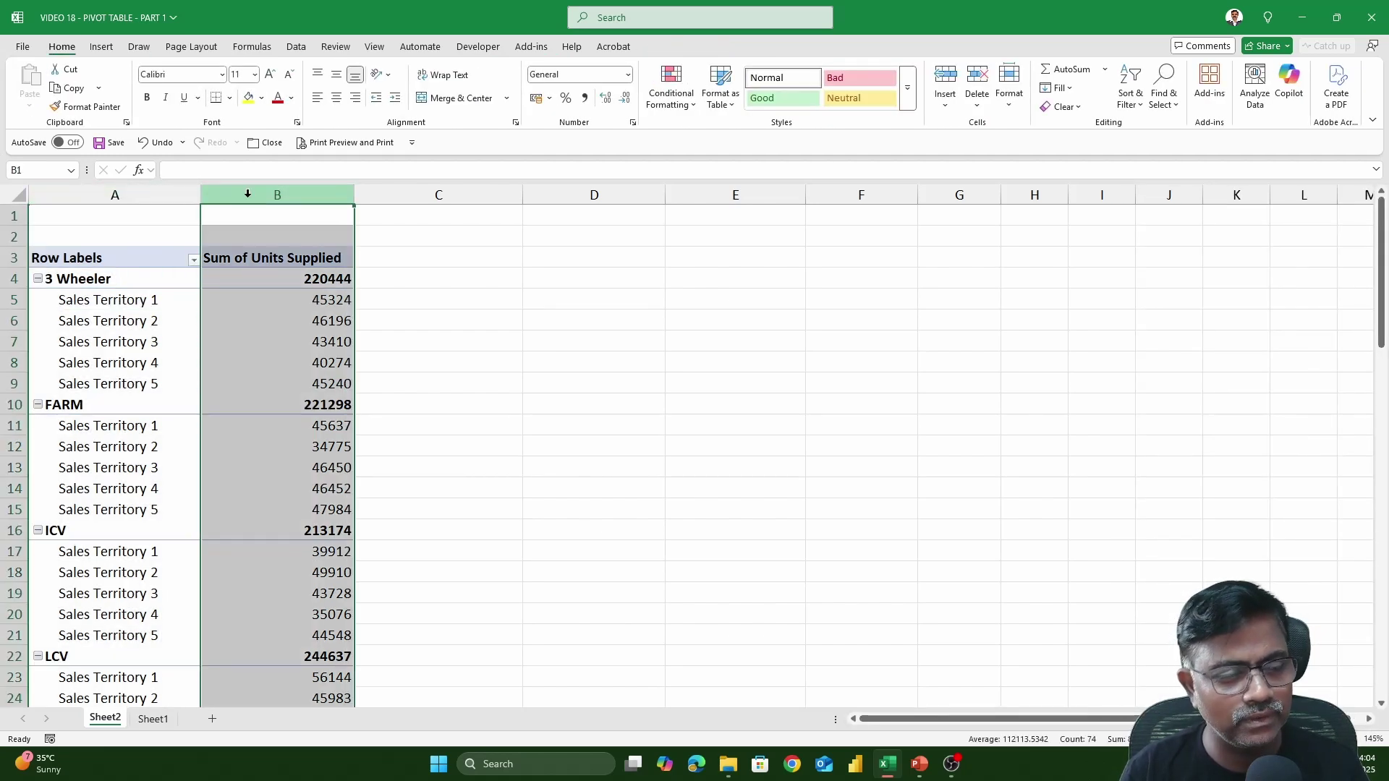
{"action": "left_click", "coordinate": [416, 192]}
{"action": "left_click", "coordinate": [138, 303]}
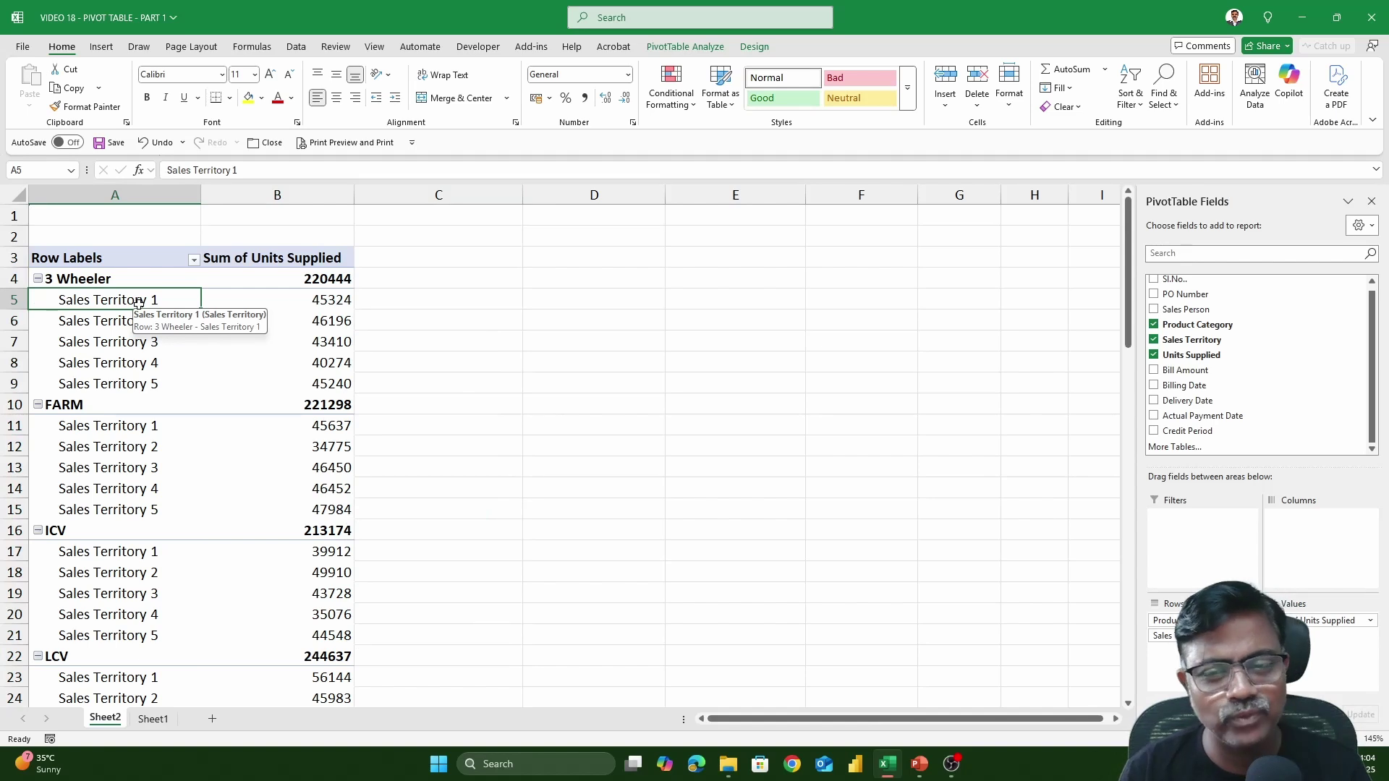
- Review the row labels filter for Product Category and for Sales Territory, and close it without filtering
{"action": "left_click", "coordinate": [133, 258]}
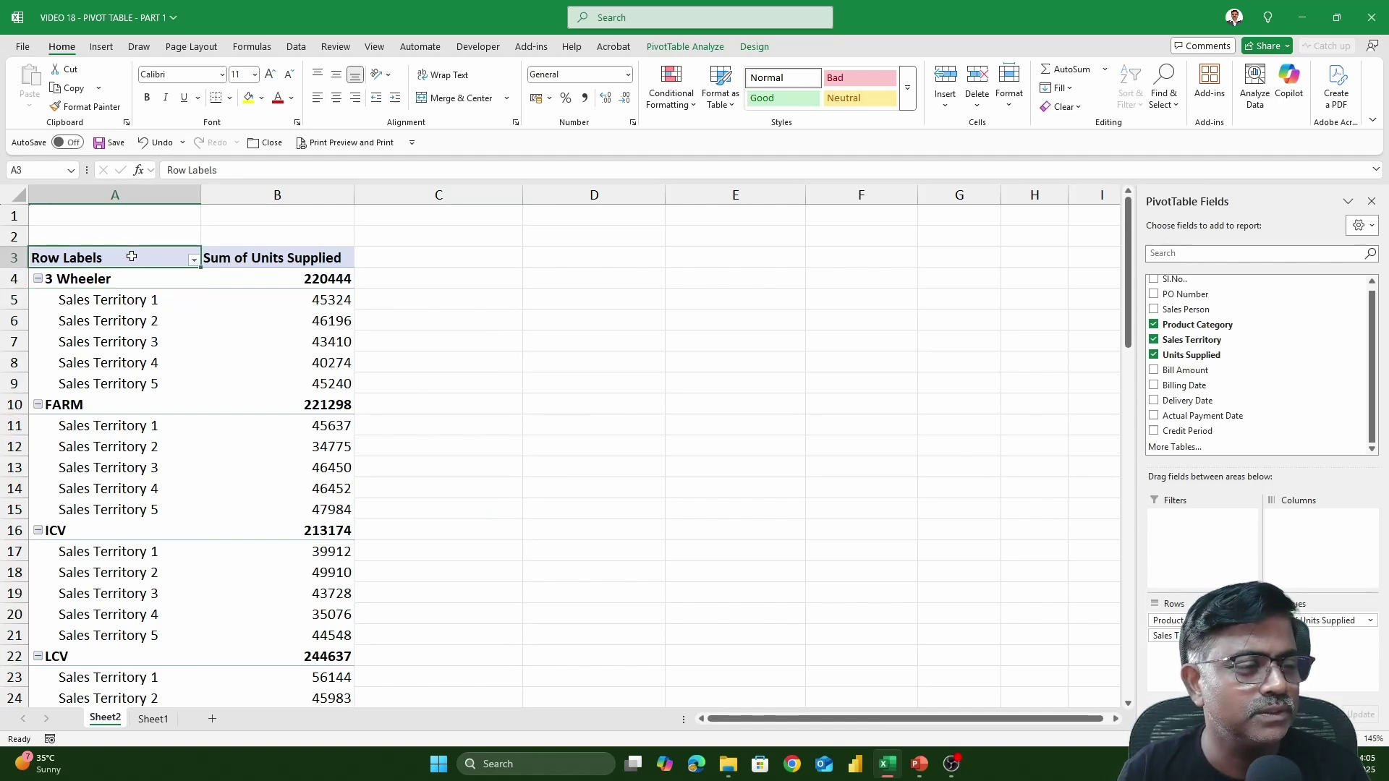
{"action": "left_click", "coordinate": [194, 260]}
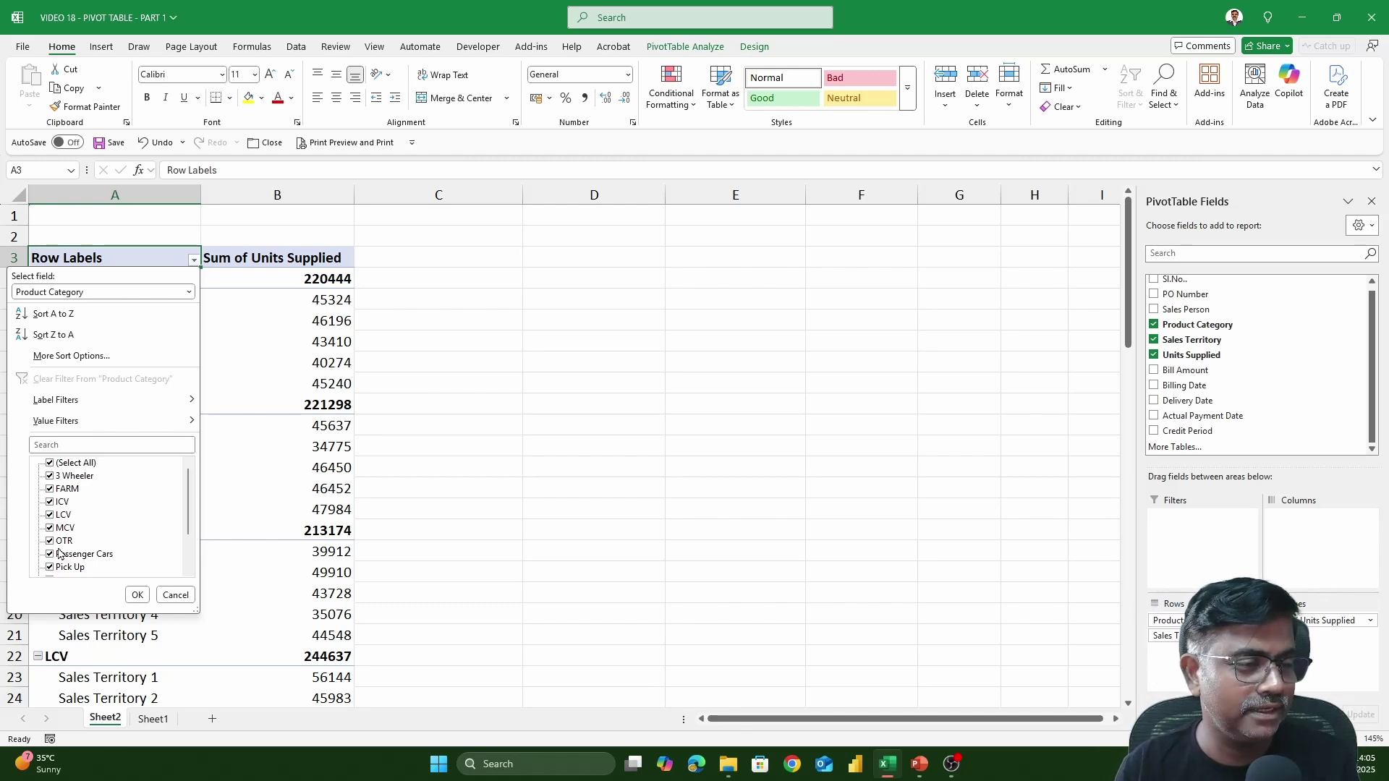
{"action": "left_click", "coordinate": [189, 292]}
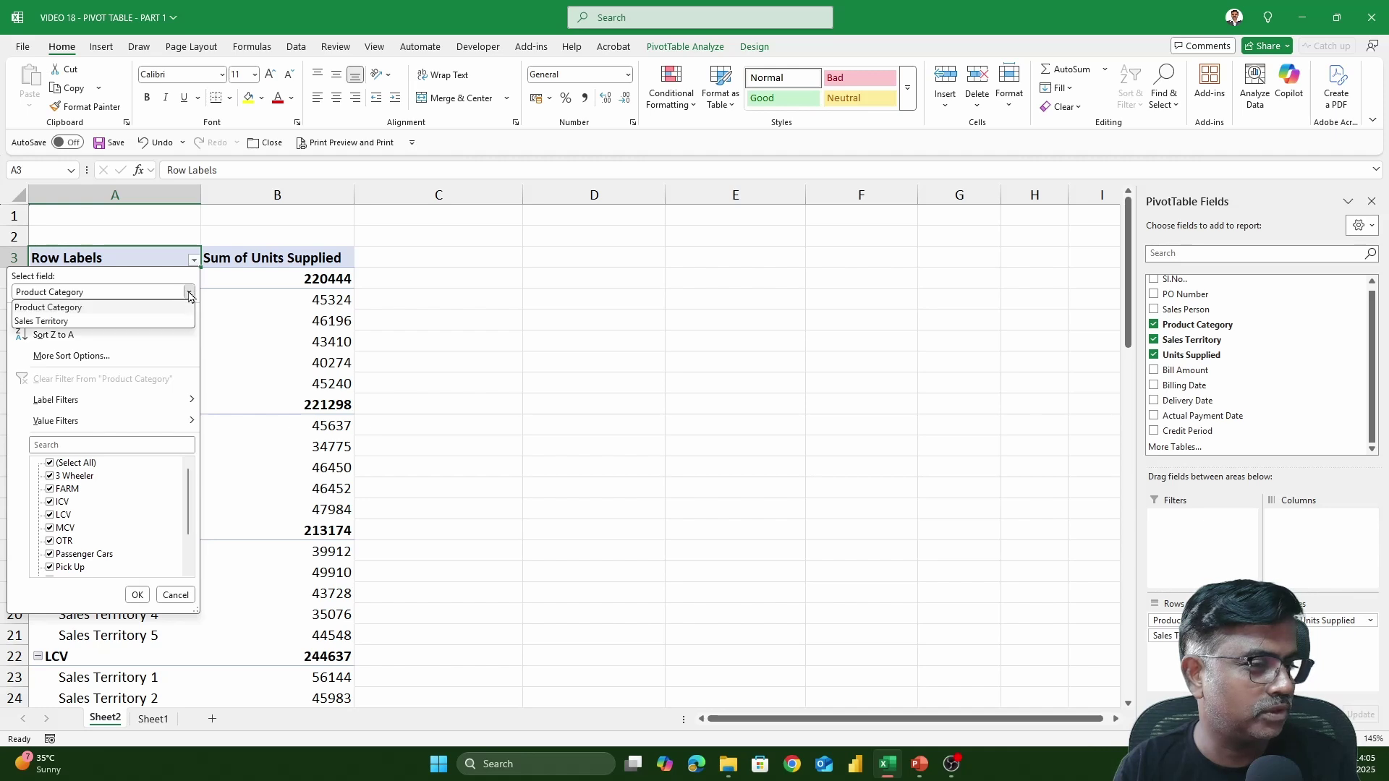
{"action": "left_click", "coordinate": [84, 322]}
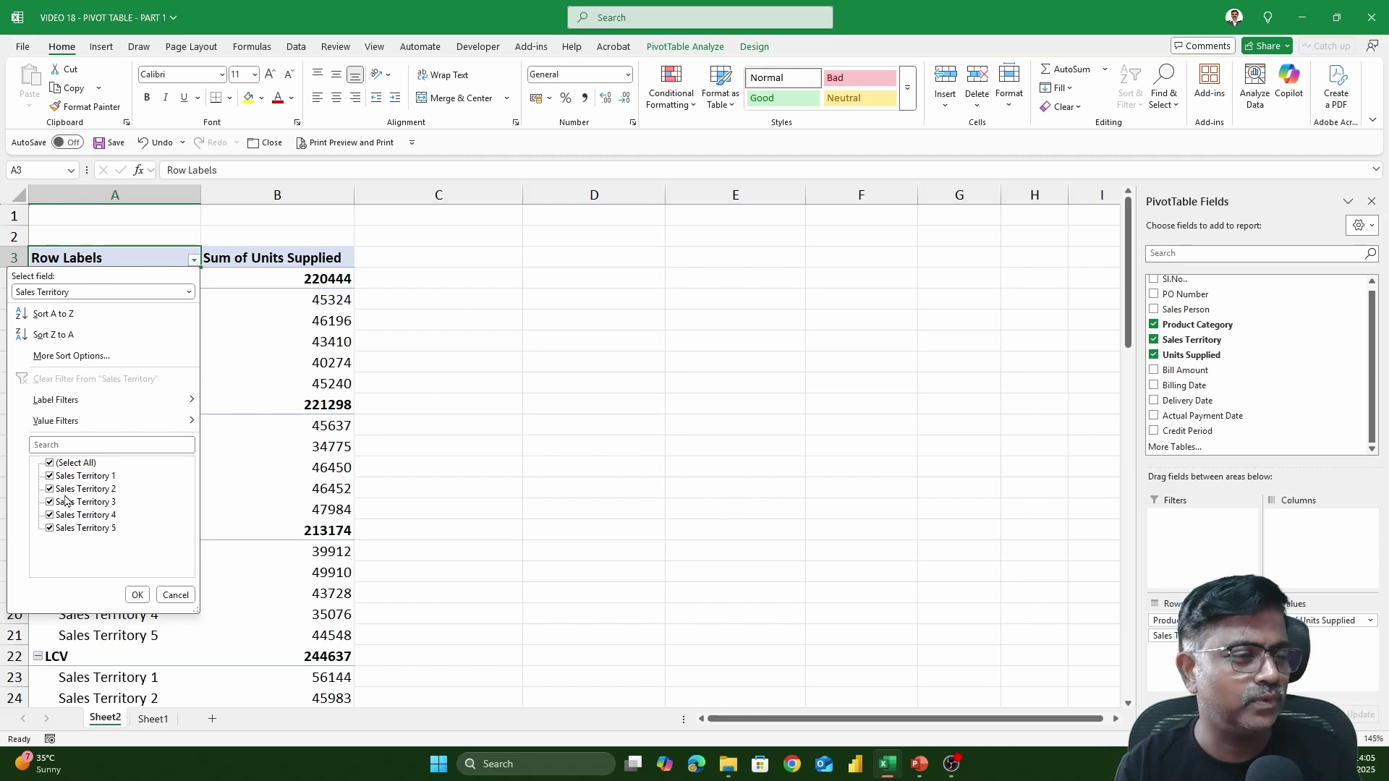
{"action": "key", "text": "Escape"}
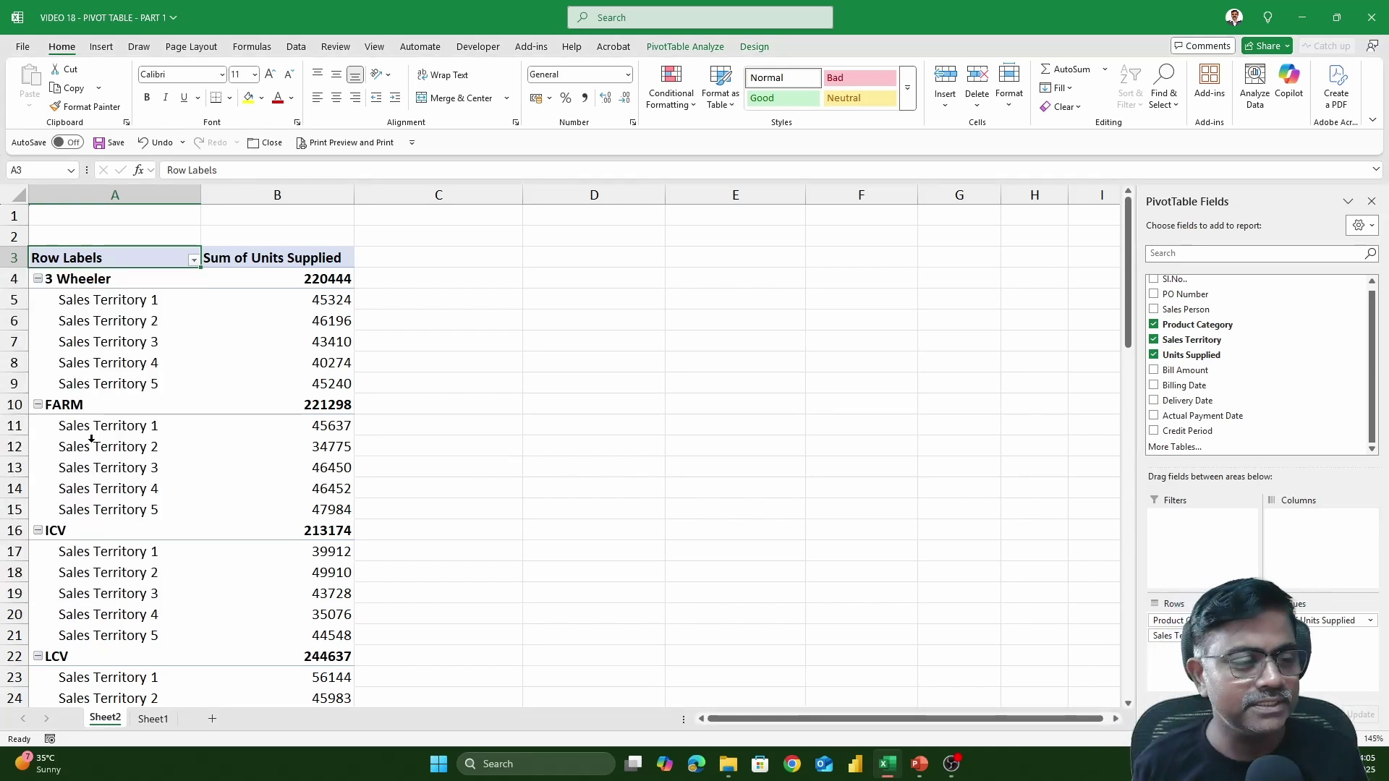
- Set the PivotTable's report layout to Compact Form
{"action": "left_click", "coordinate": [128, 304]}
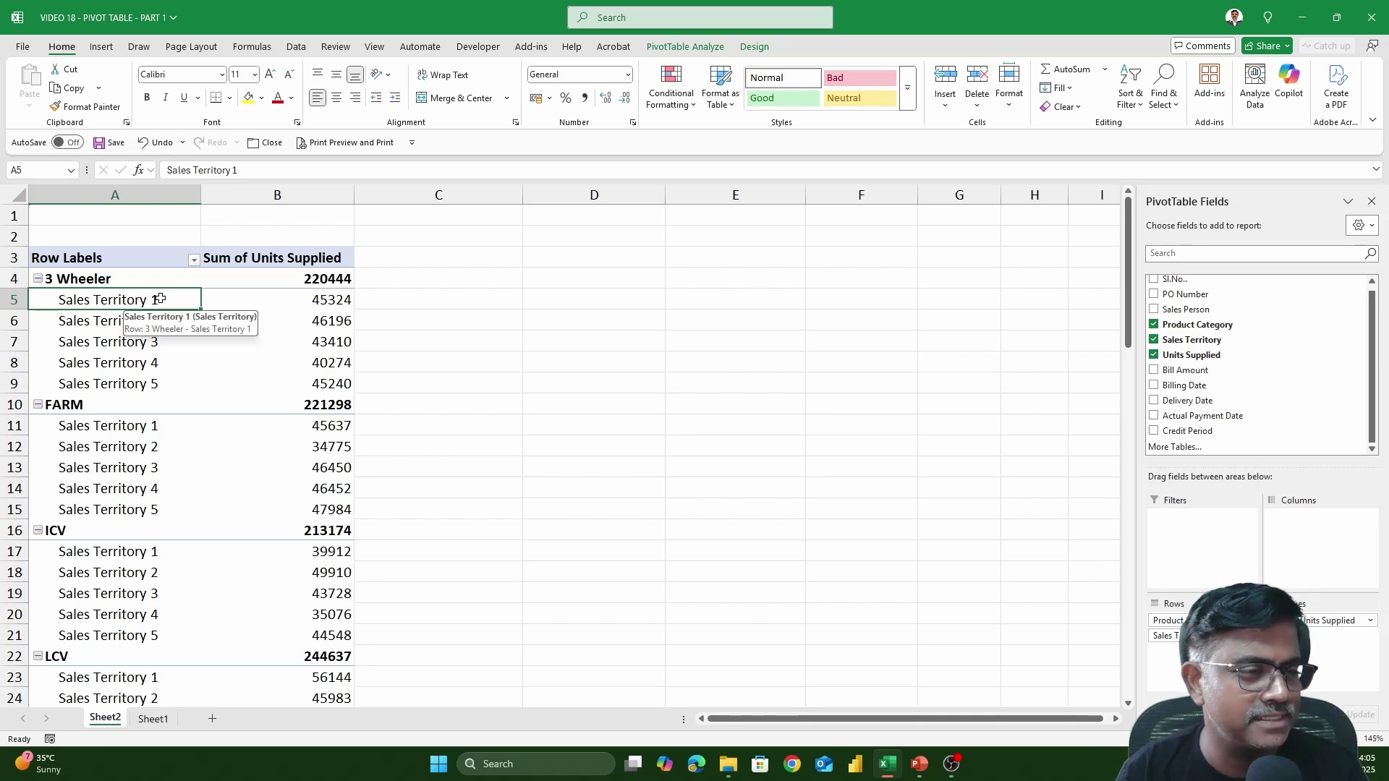
{"action": "left_click", "coordinate": [699, 48]}
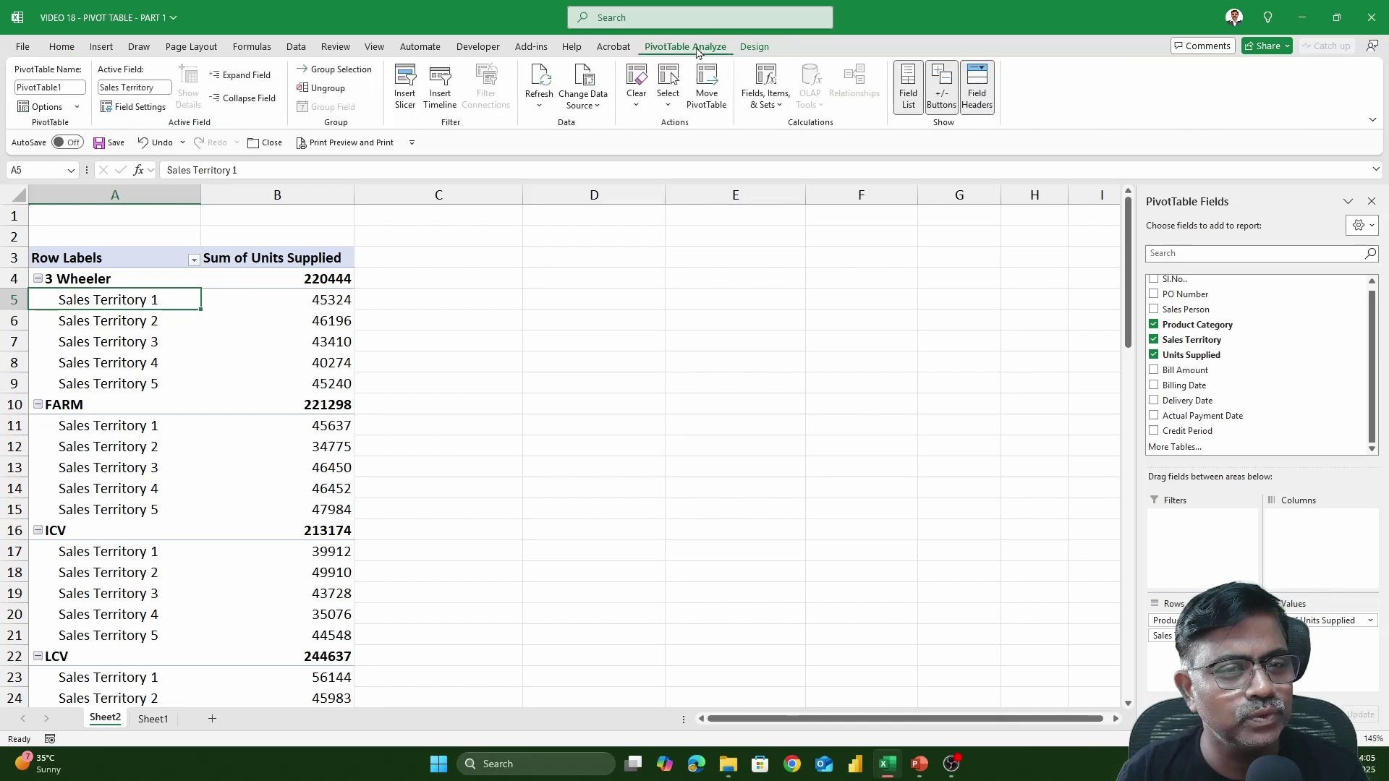
{"action": "left_click", "coordinate": [754, 48]}
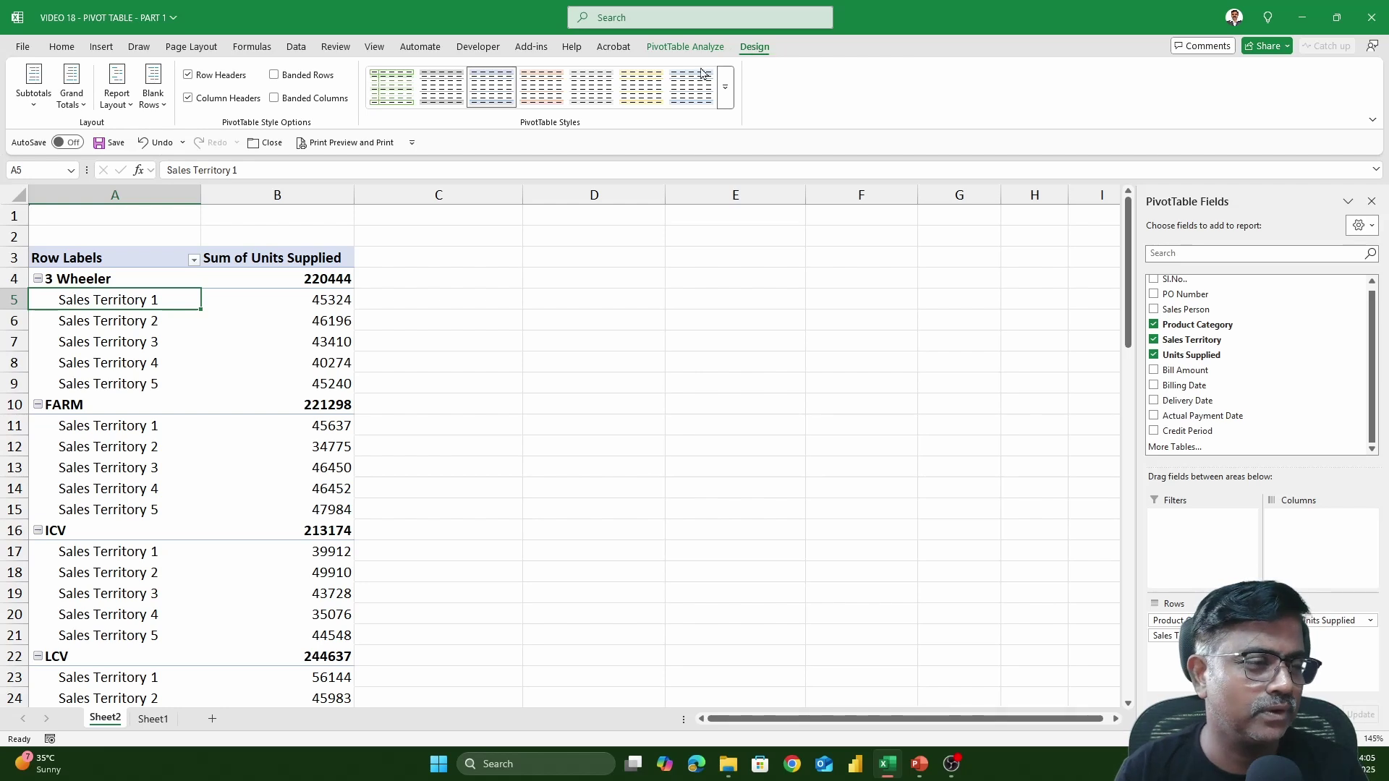
{"action": "left_click", "coordinate": [117, 99]}
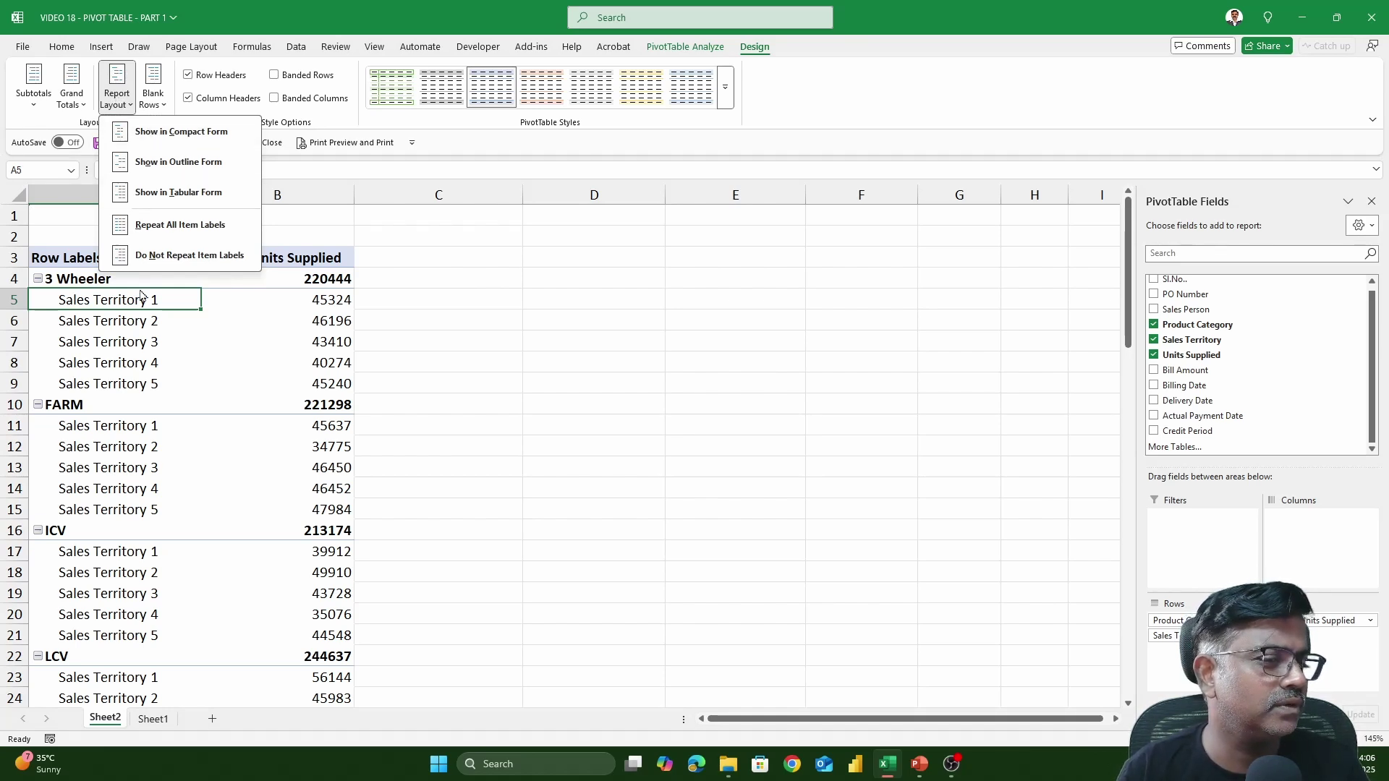
{"action": "left_click", "coordinate": [181, 132]}
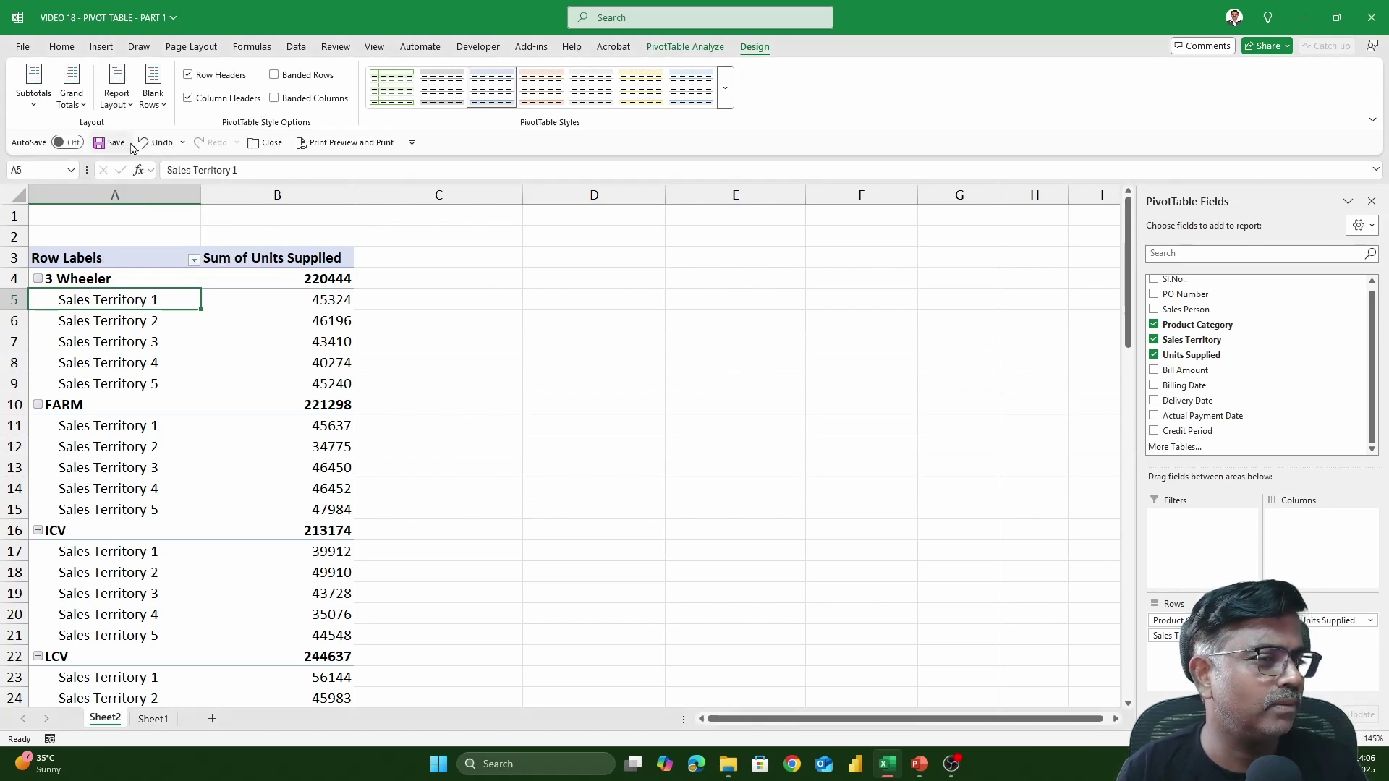
{"action": "left_click", "coordinate": [130, 107]}
{"action": "left_click", "coordinate": [171, 137]}
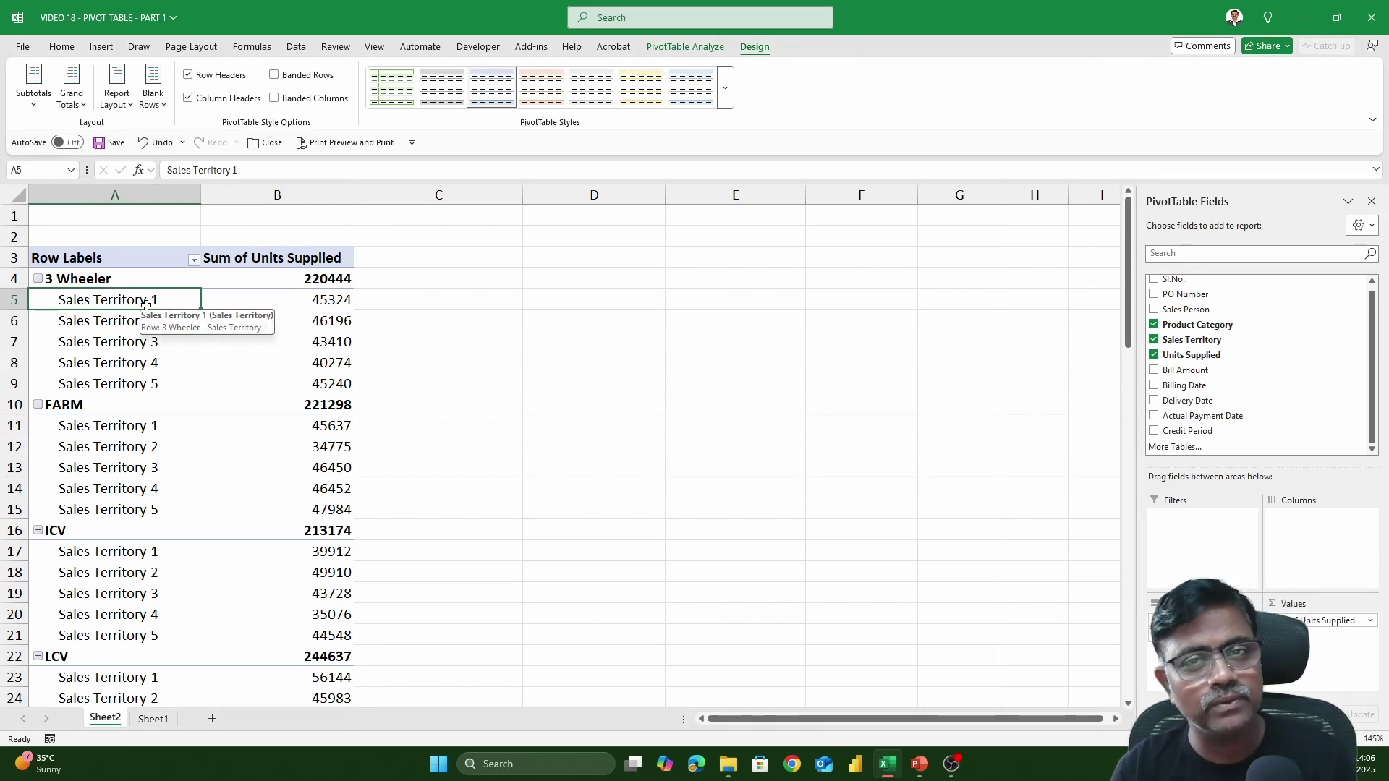
- Show the PivotTable in Outline Form and inspect the Product Category, Sales Territory and Sum of Units Supplied columns
{"action": "left_click", "coordinate": [123, 103]}
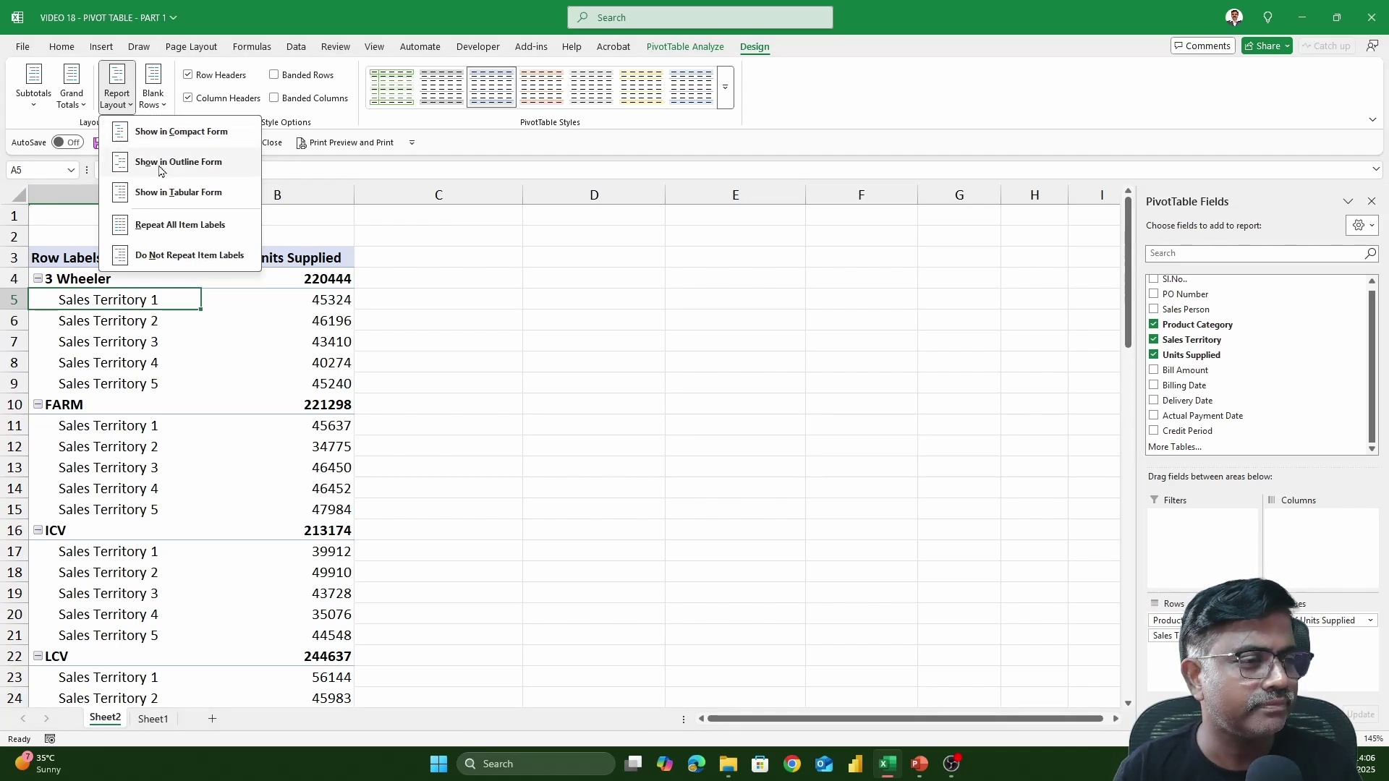
{"action": "left_click", "coordinate": [206, 175]}
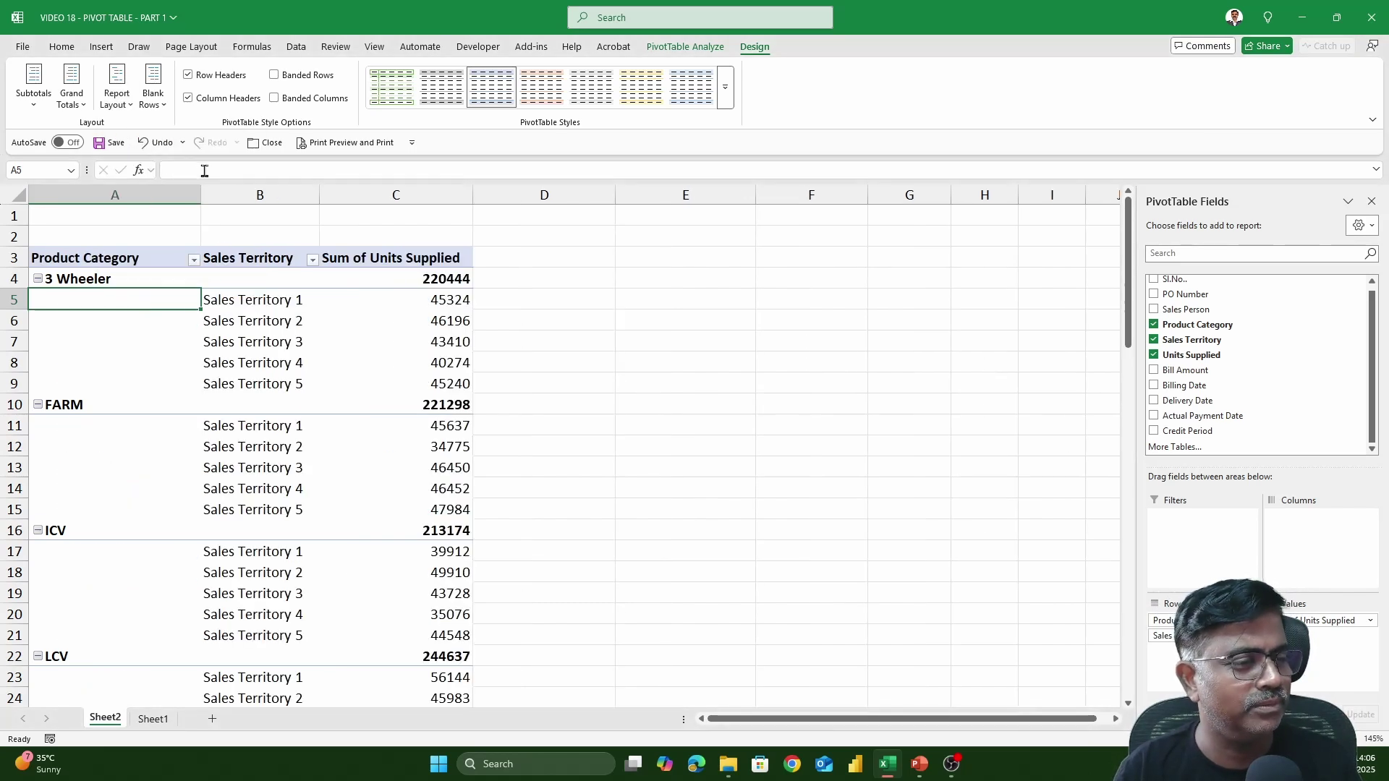
{"action": "left_click", "coordinate": [125, 188]}
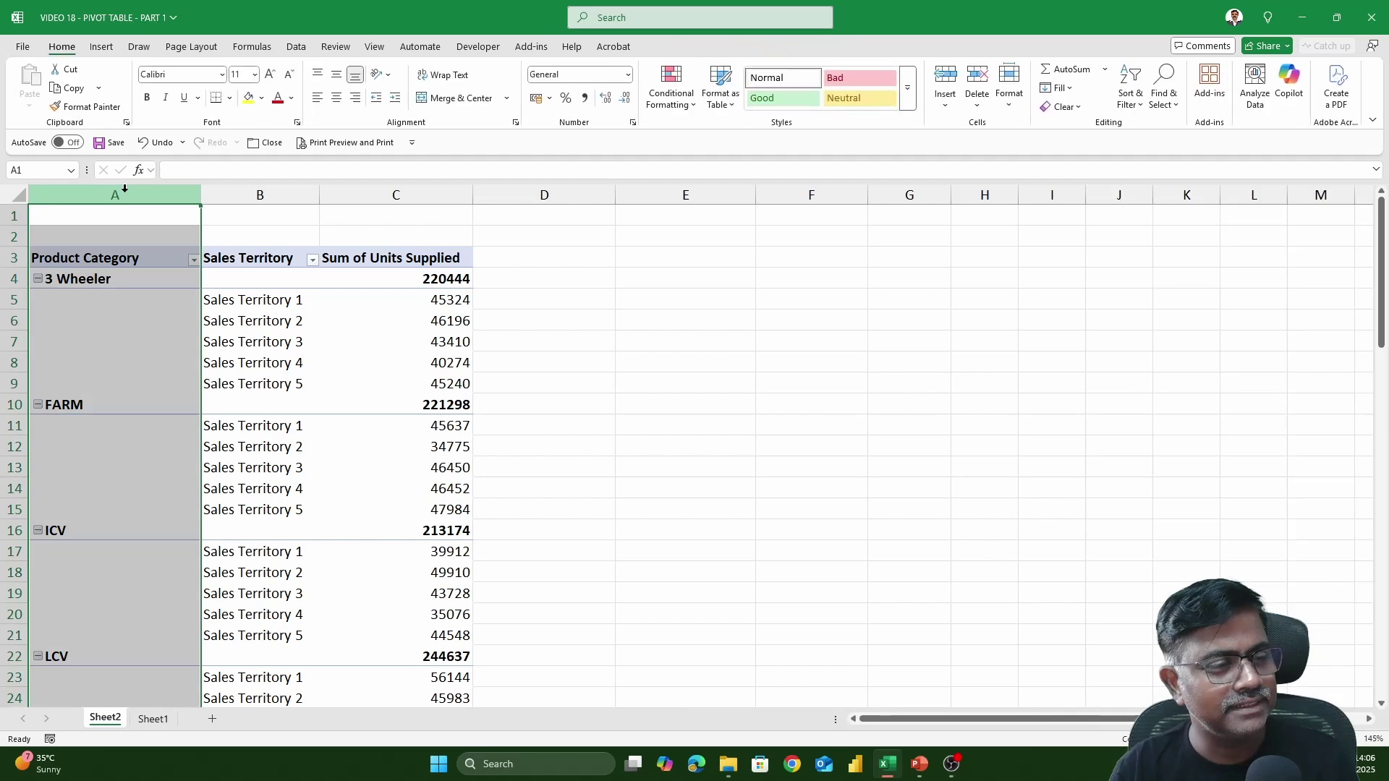
{"action": "left_click", "coordinate": [279, 194]}
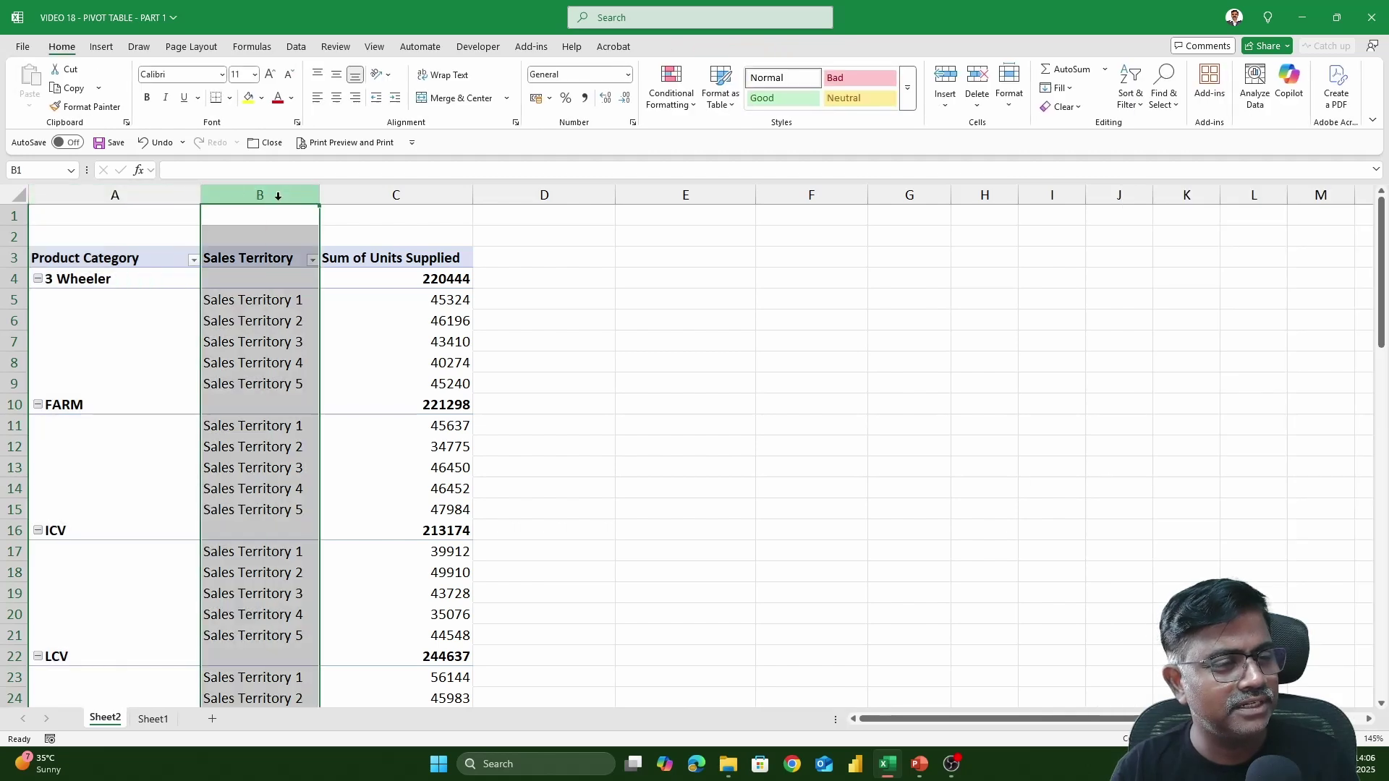
{"action": "left_click", "coordinate": [381, 190]}
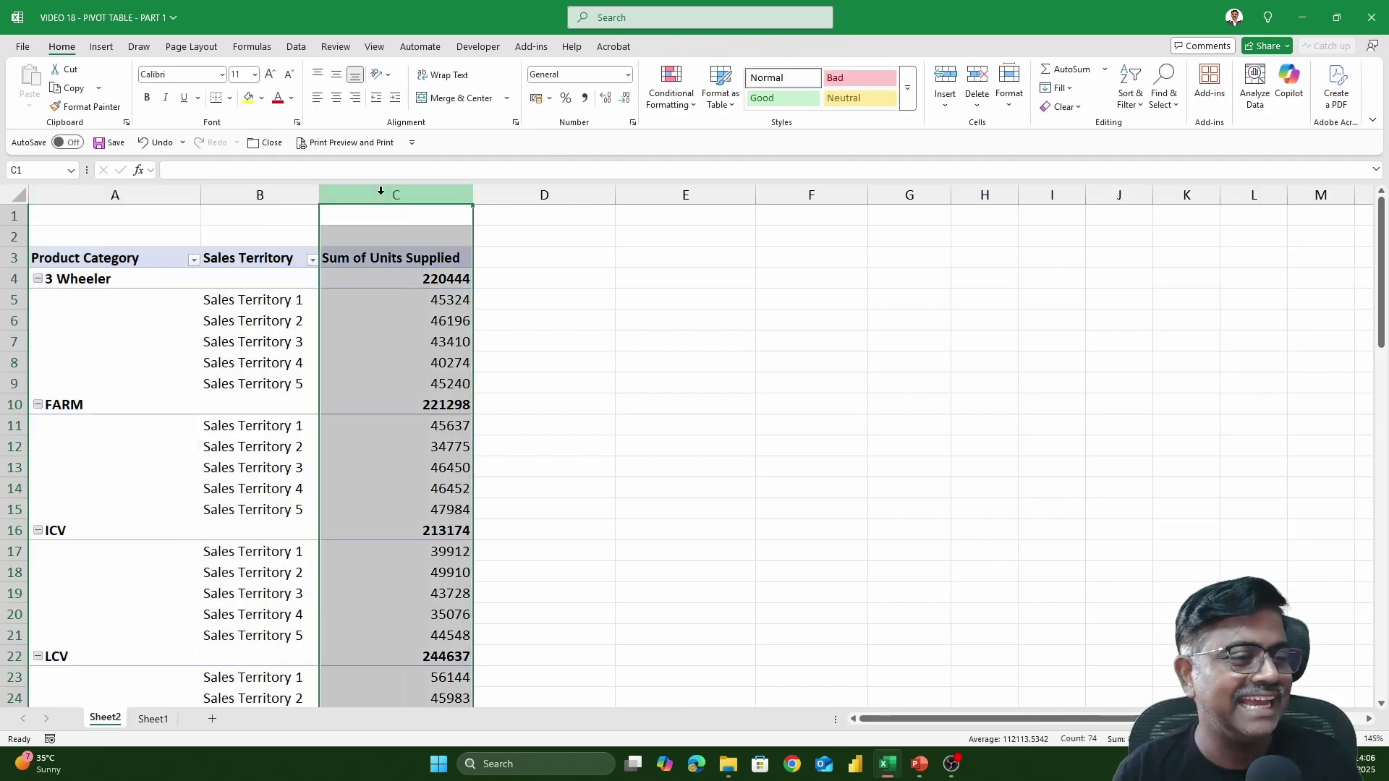
{"action": "left_click", "coordinate": [141, 300]}
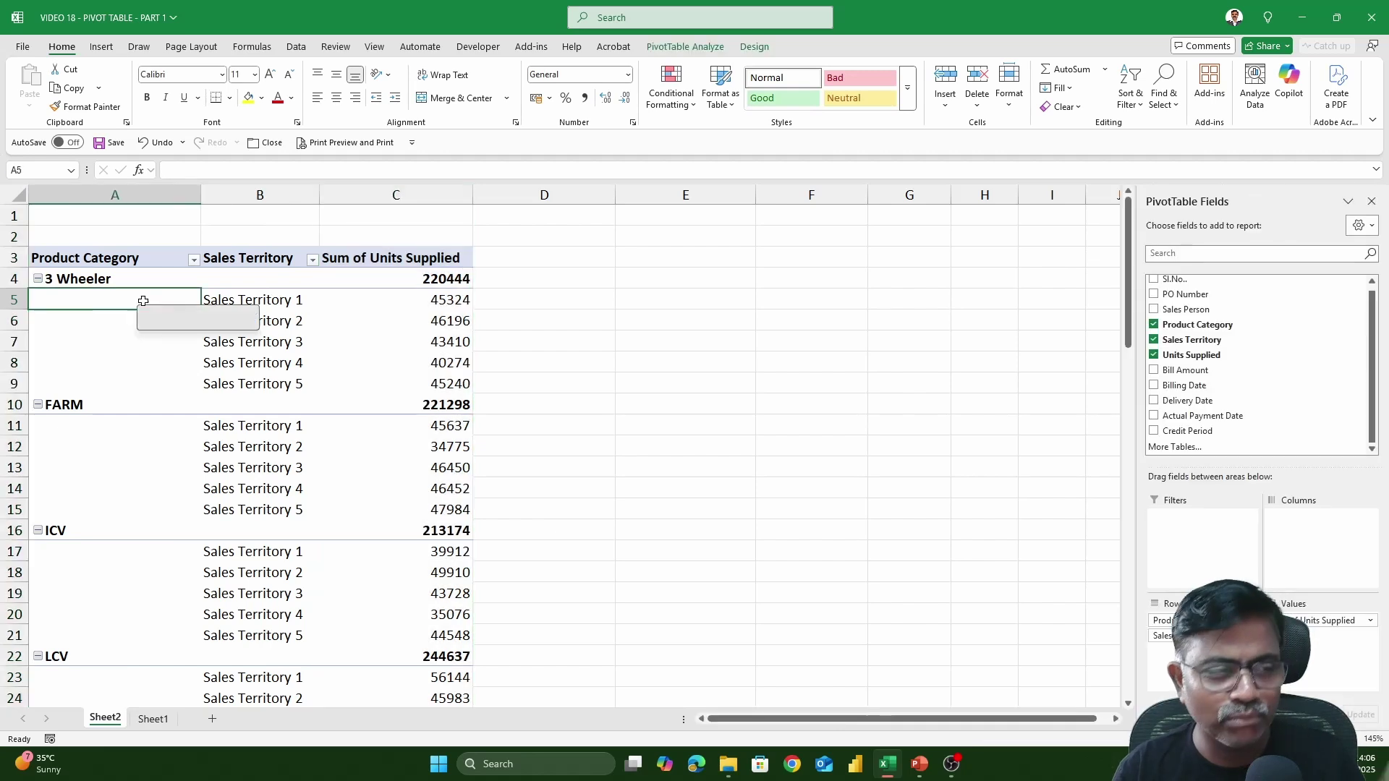
- Check the Product Category and Sales Territory headers, and switch the PivotTable's report layout to Tabular Form
{"action": "left_click", "coordinate": [754, 46]}
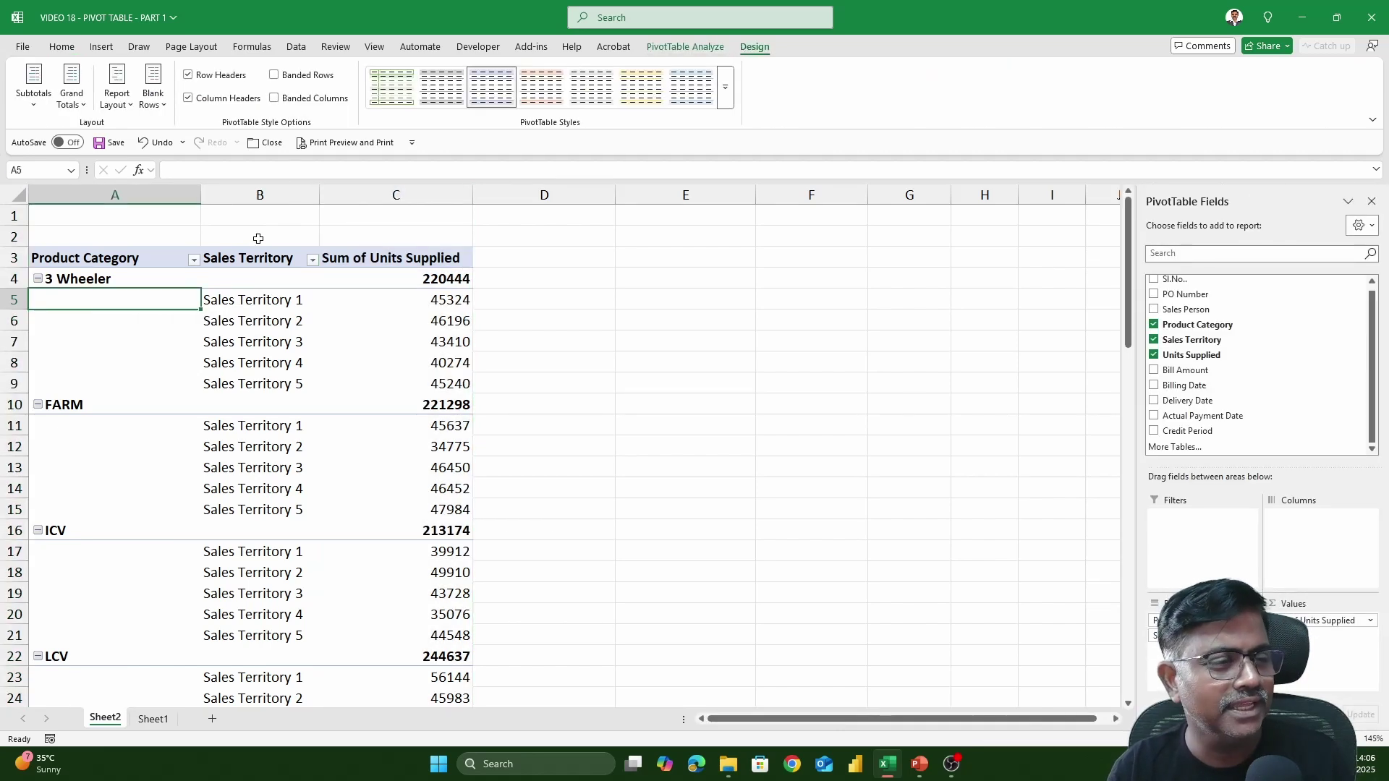
{"action": "left_click", "coordinate": [149, 259]}
{"action": "left_click", "coordinate": [286, 259]}
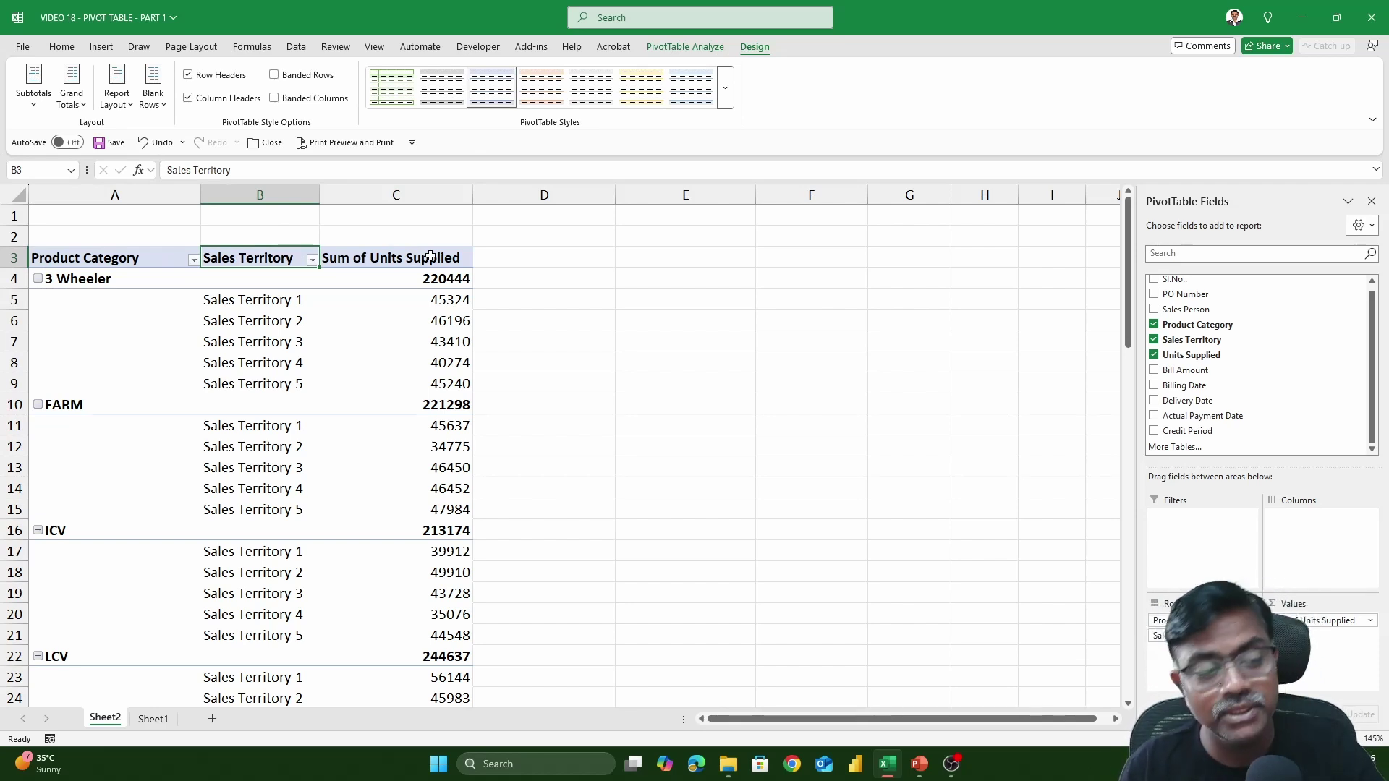
{"action": "left_click", "coordinate": [118, 103]}
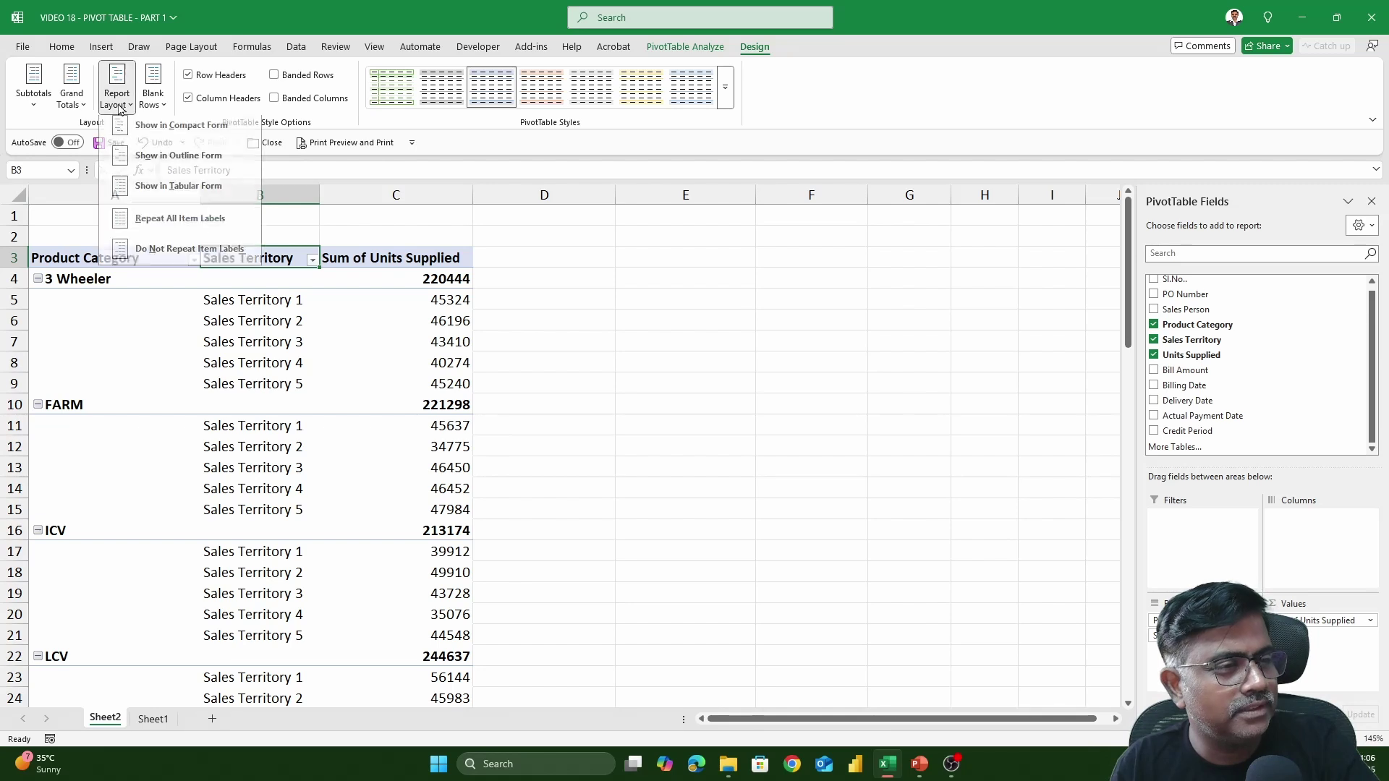
{"action": "left_click", "coordinate": [179, 192]}
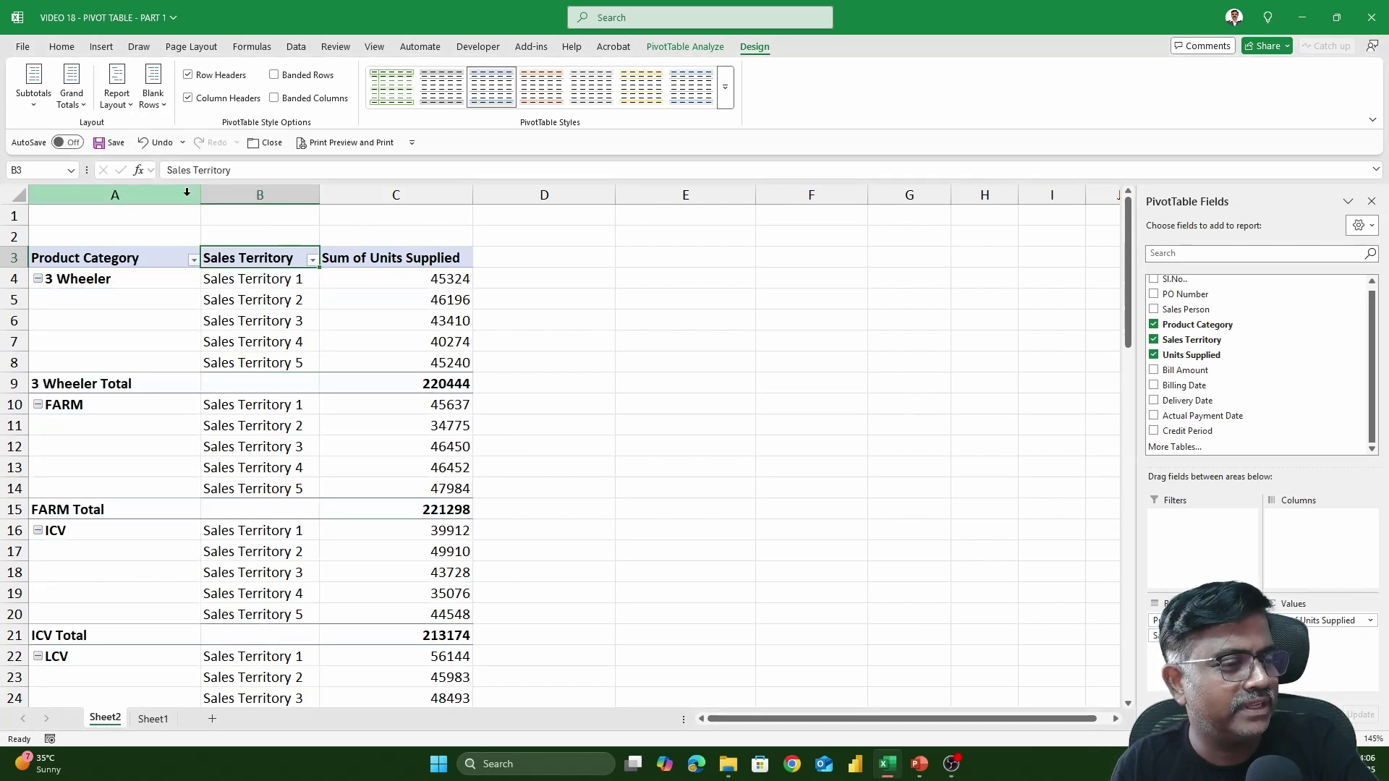
- Return the PivotTable to Outline Form and check where the 3 Wheeler subtotal sits
{"action": "left_click", "coordinate": [129, 106]}
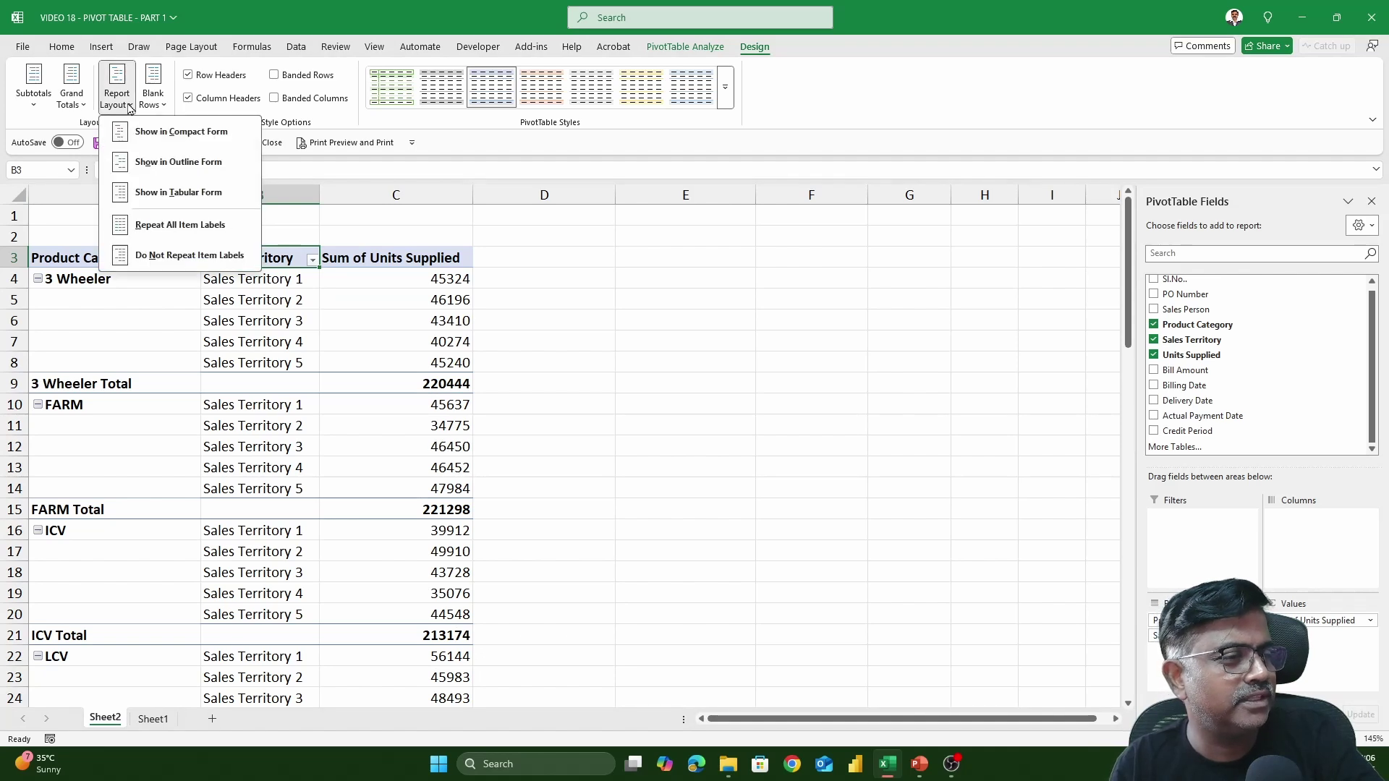
{"action": "left_click", "coordinate": [167, 165]}
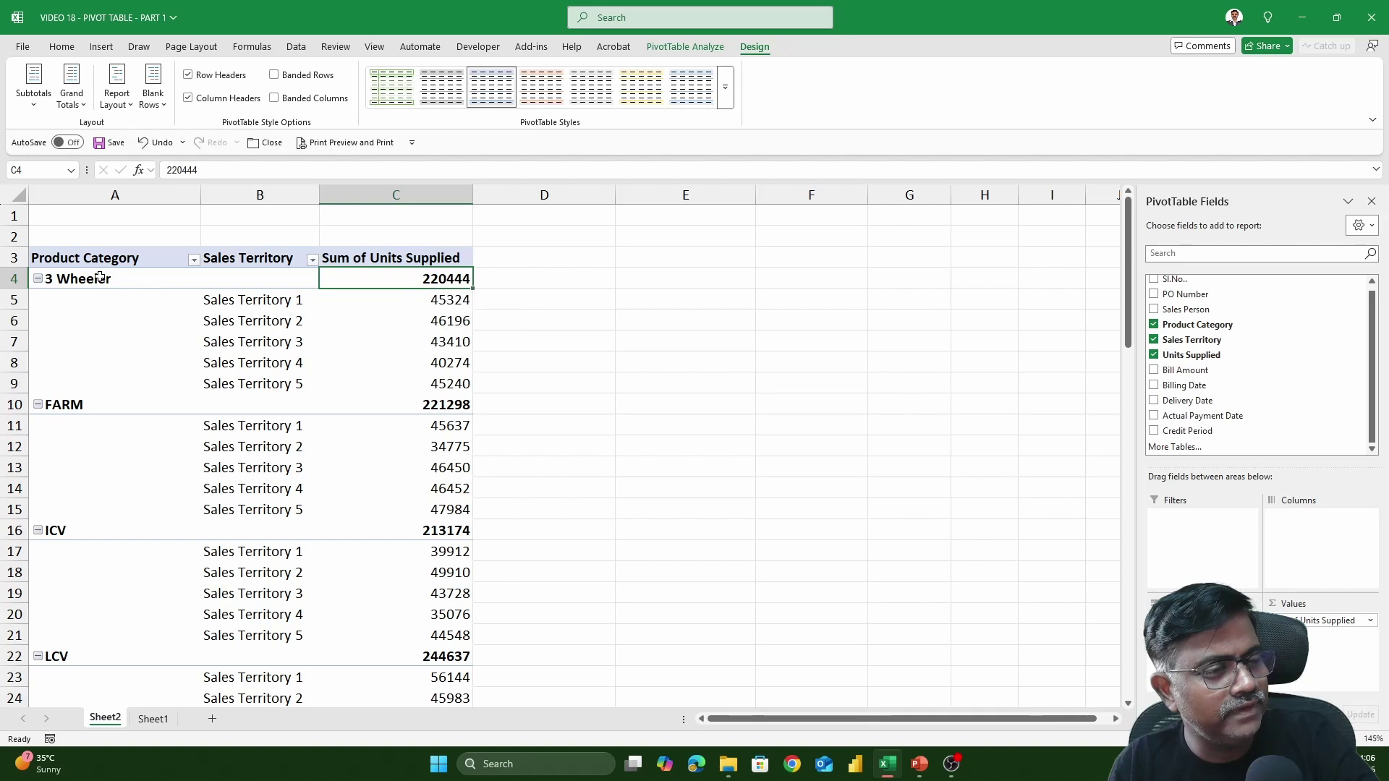
{"action": "left_click_drag", "start_coordinate": [102, 278], "coordinate": [451, 276]}
{"action": "left_click", "coordinate": [450, 277]}
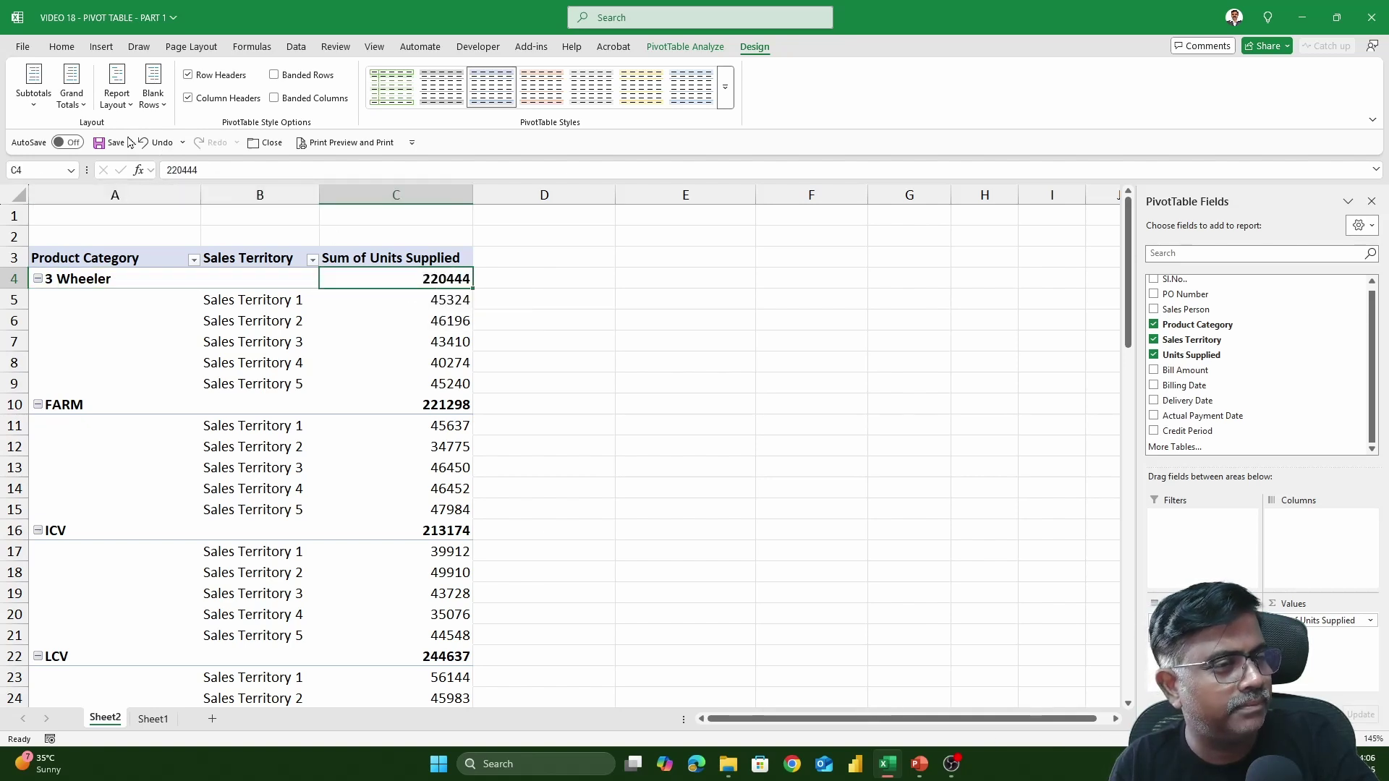
- Show the PivotTable in Tabular Form and inspect the 3 Wheeler block with its total row
{"action": "left_click", "coordinate": [117, 98]}
{"action": "left_click", "coordinate": [181, 192]}
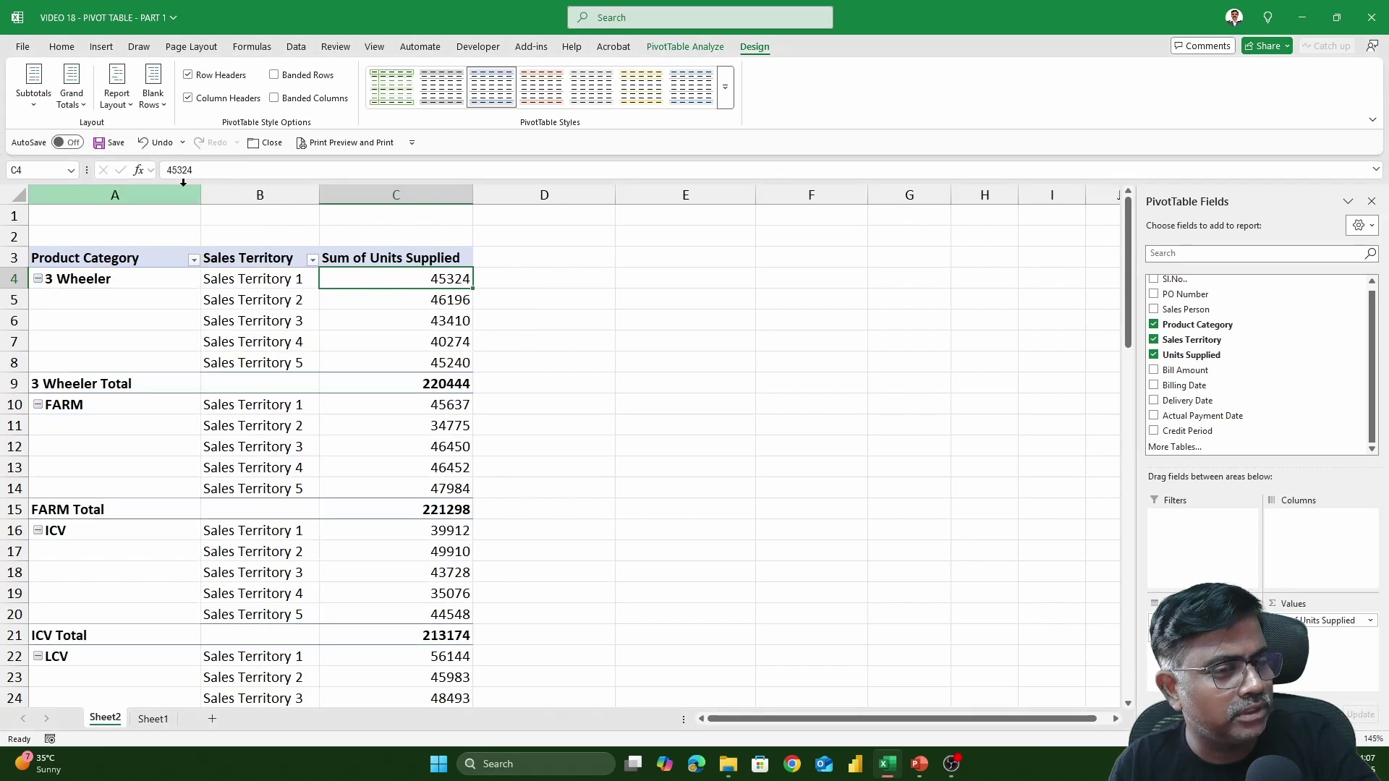
{"action": "left_click", "coordinate": [440, 388]}
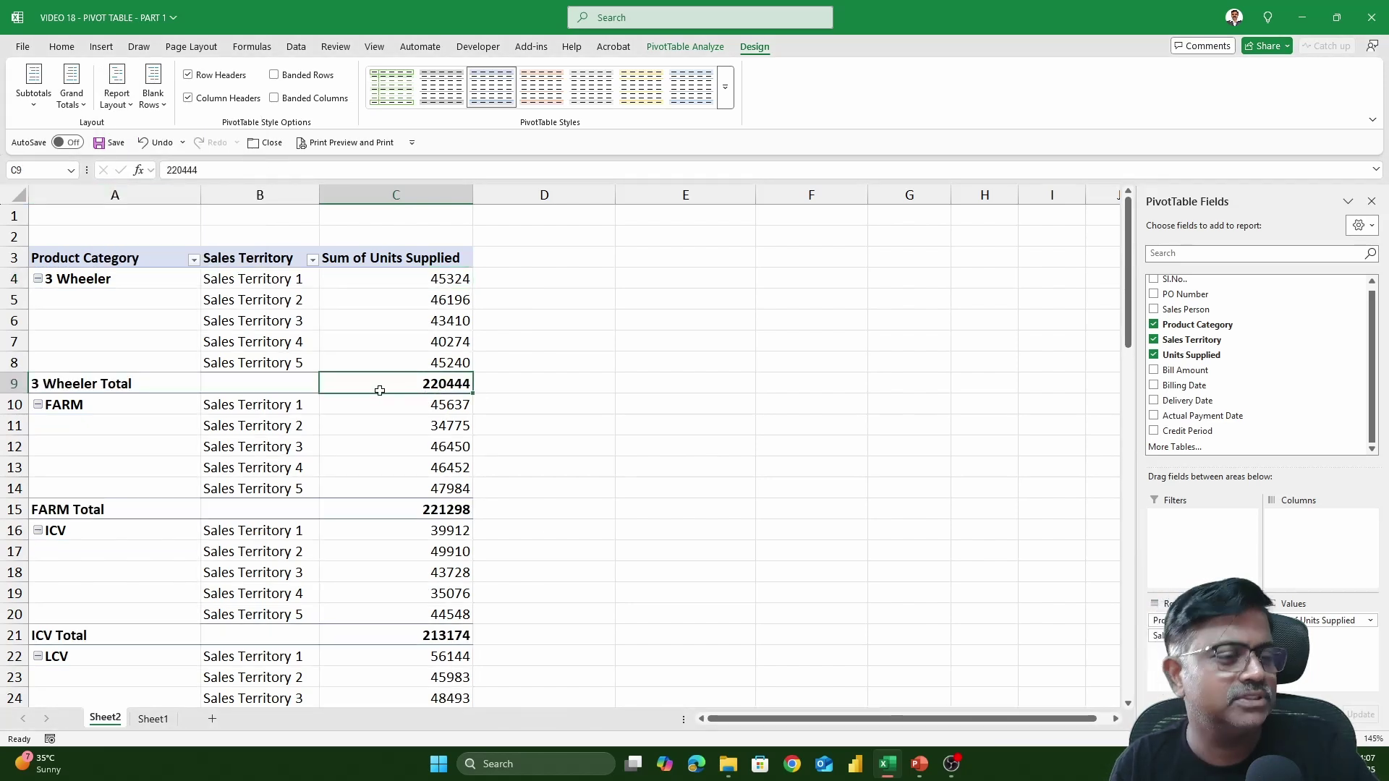
{"action": "left_click_drag", "start_coordinate": [93, 280], "coordinate": [404, 377]}
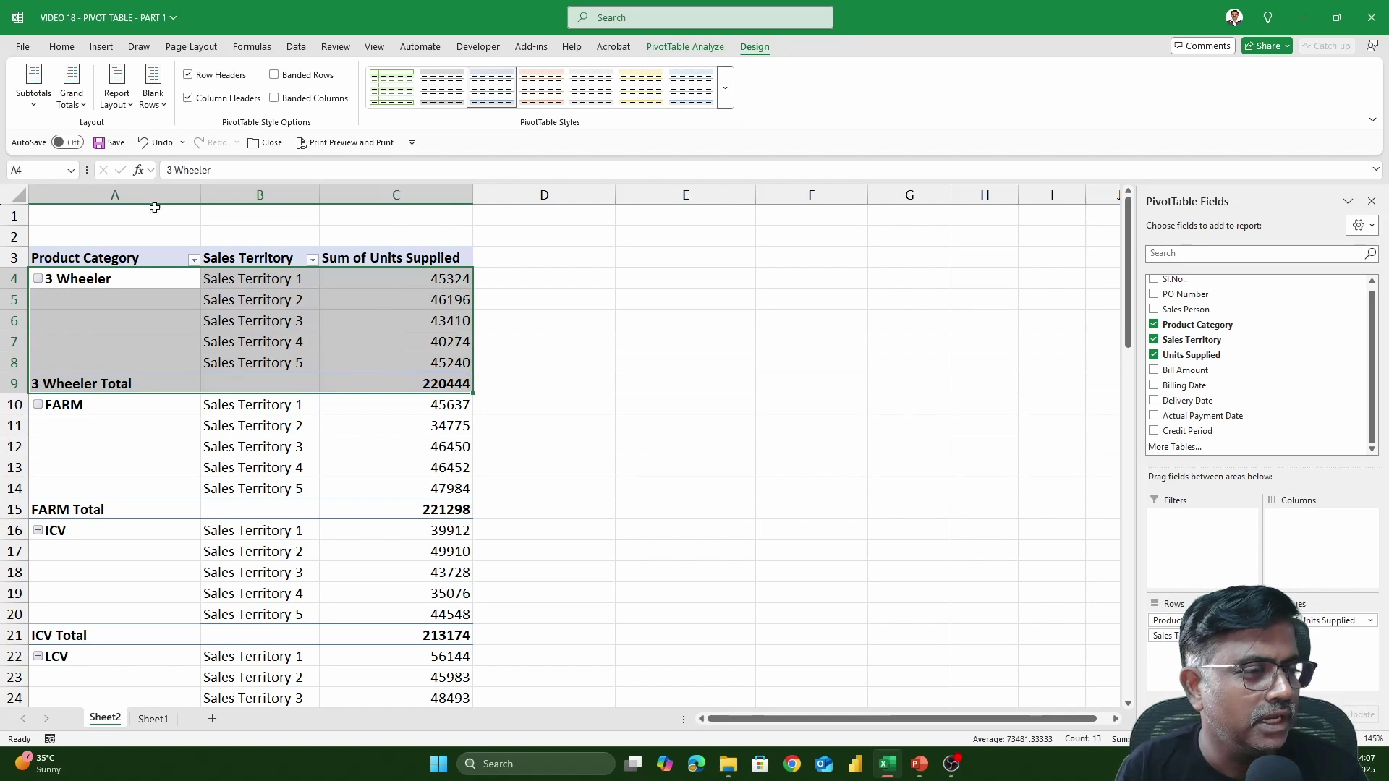
- Set the PivotTable's report layout back to Outline Form and select the 3 Wheeler category's Sales Territory 2 label
{"action": "left_click", "coordinate": [116, 100]}
{"action": "left_click", "coordinate": [178, 162]}
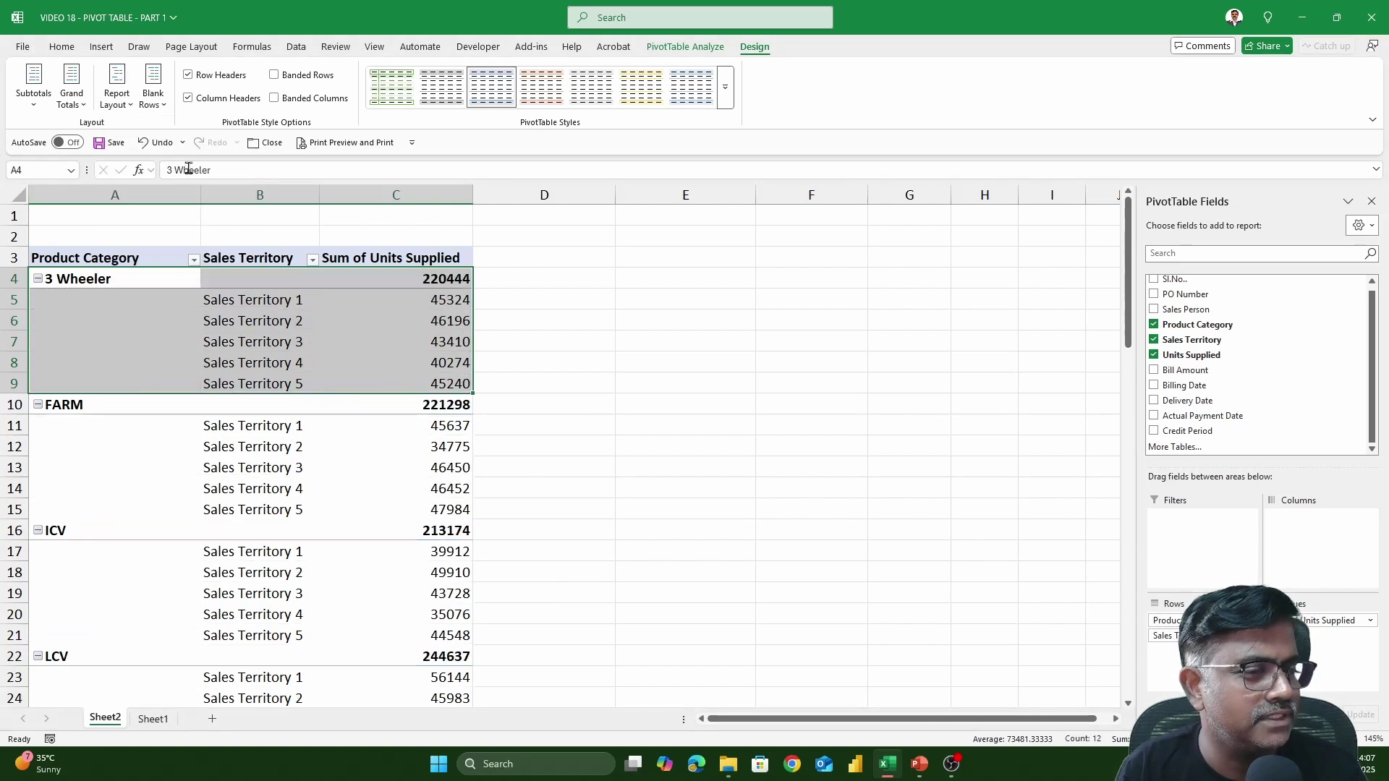
{"action": "left_click", "coordinate": [298, 319]}
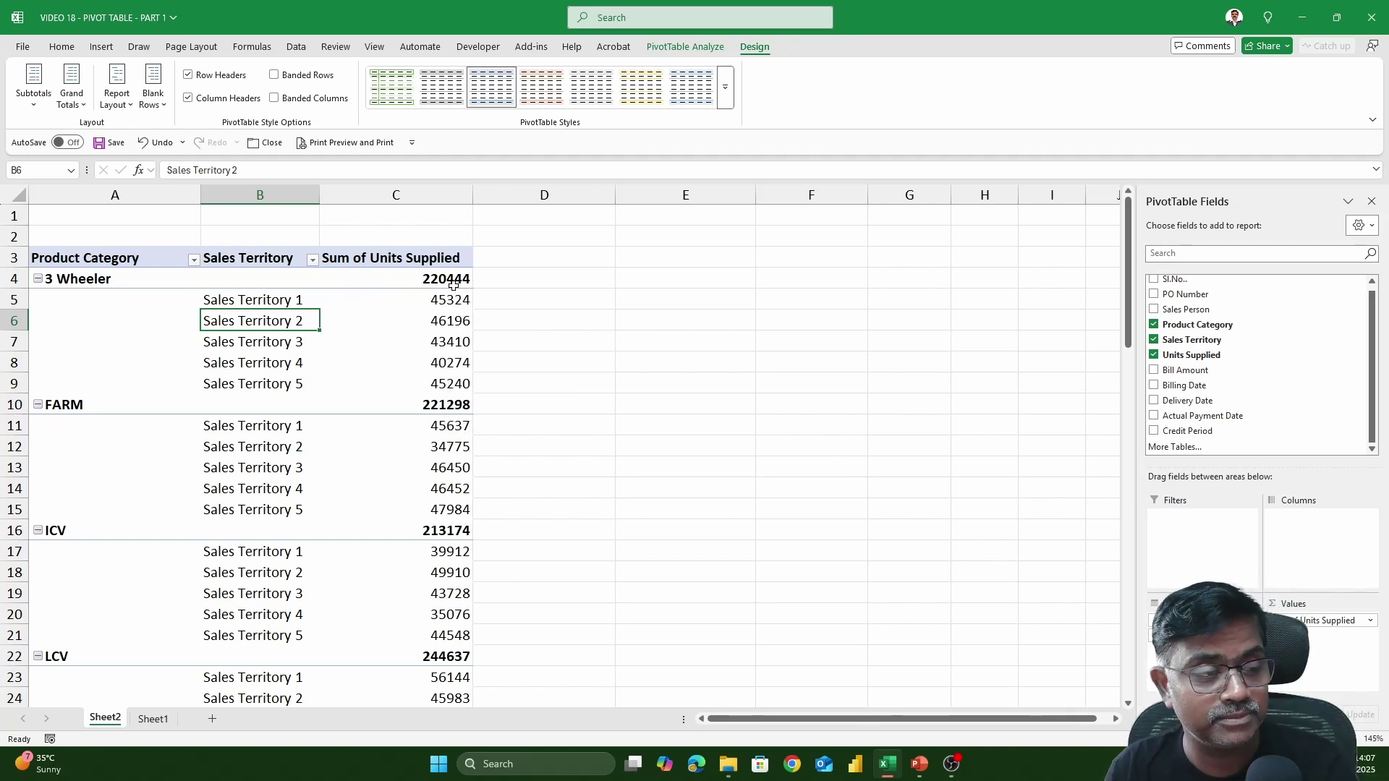
- Show all PivotTable subtotals at the bottom of each group, and move them back to the top
{"action": "left_click", "coordinate": [34, 105]}
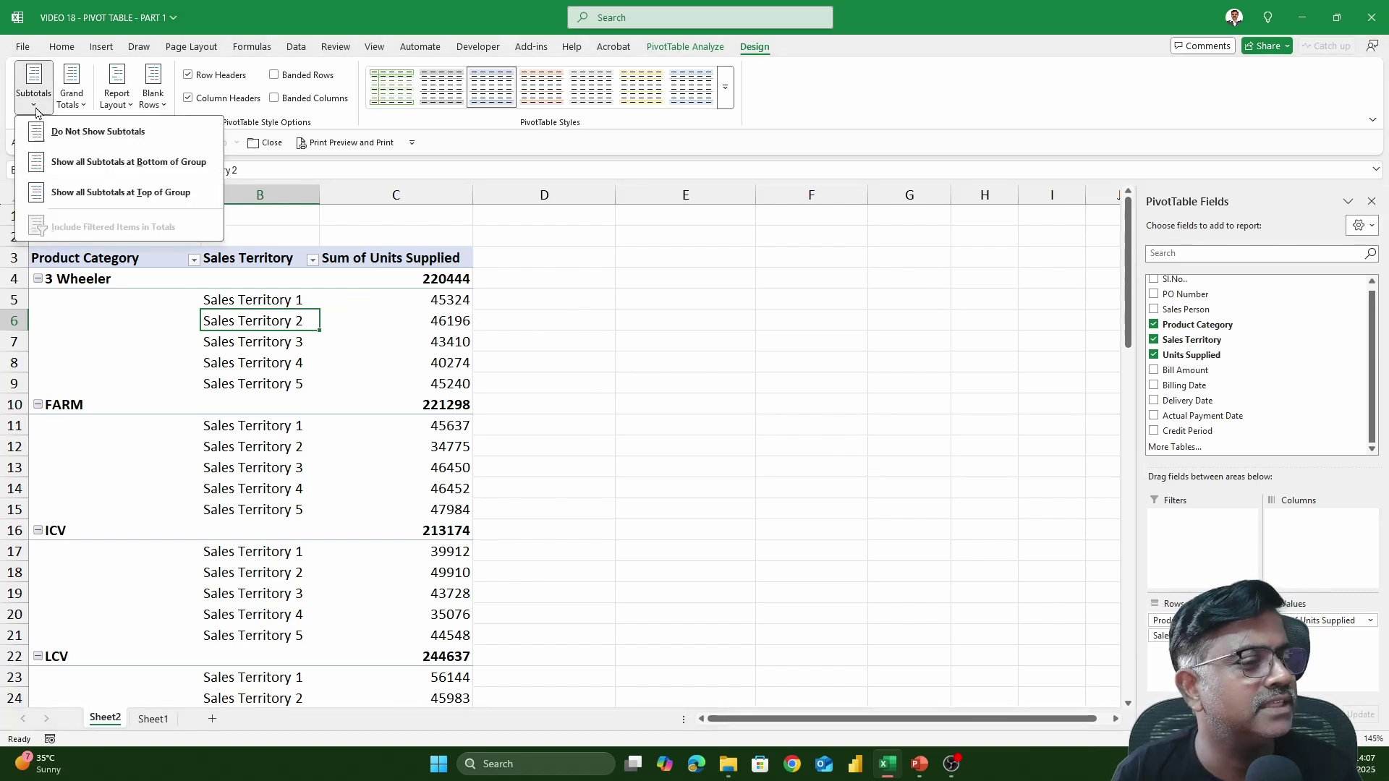
{"action": "left_click", "coordinate": [127, 163]}
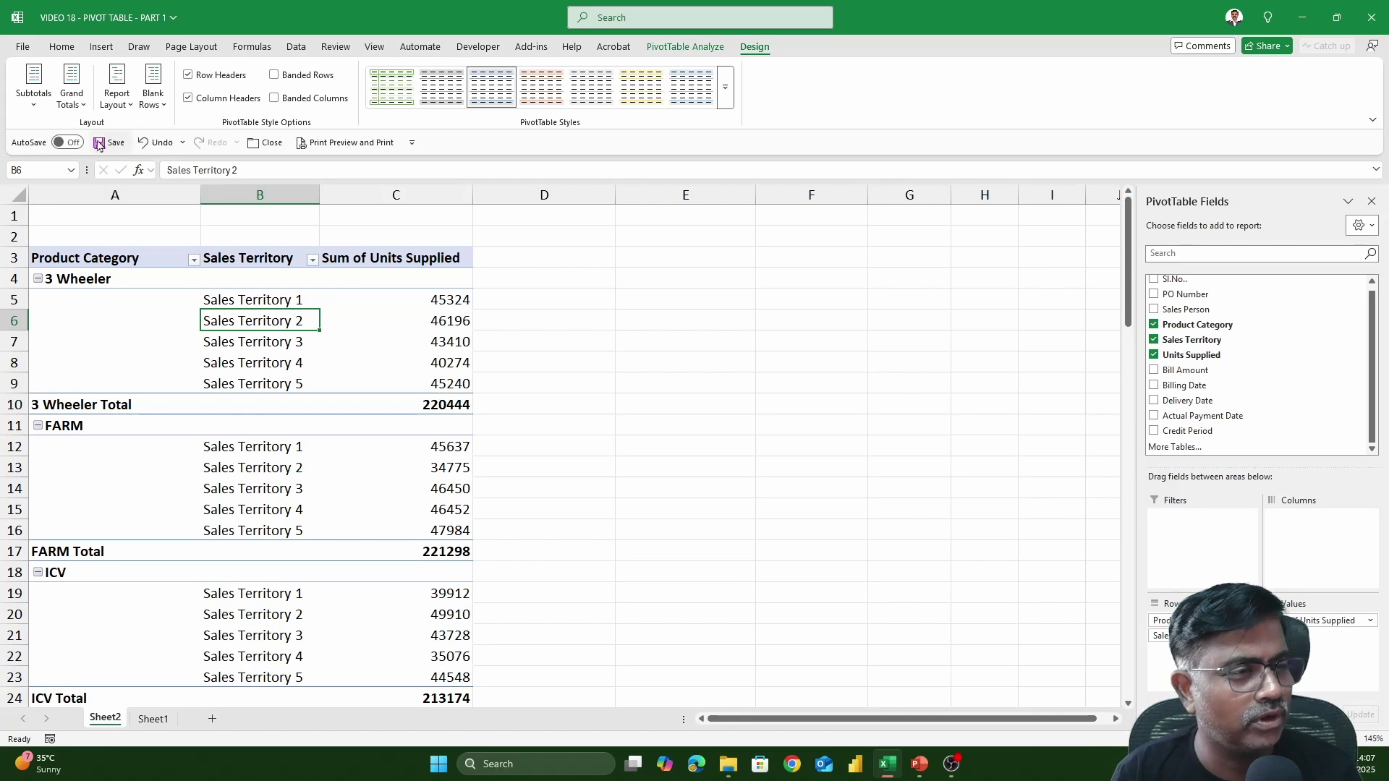
{"action": "left_click", "coordinate": [34, 102]}
{"action": "left_click", "coordinate": [168, 192]}
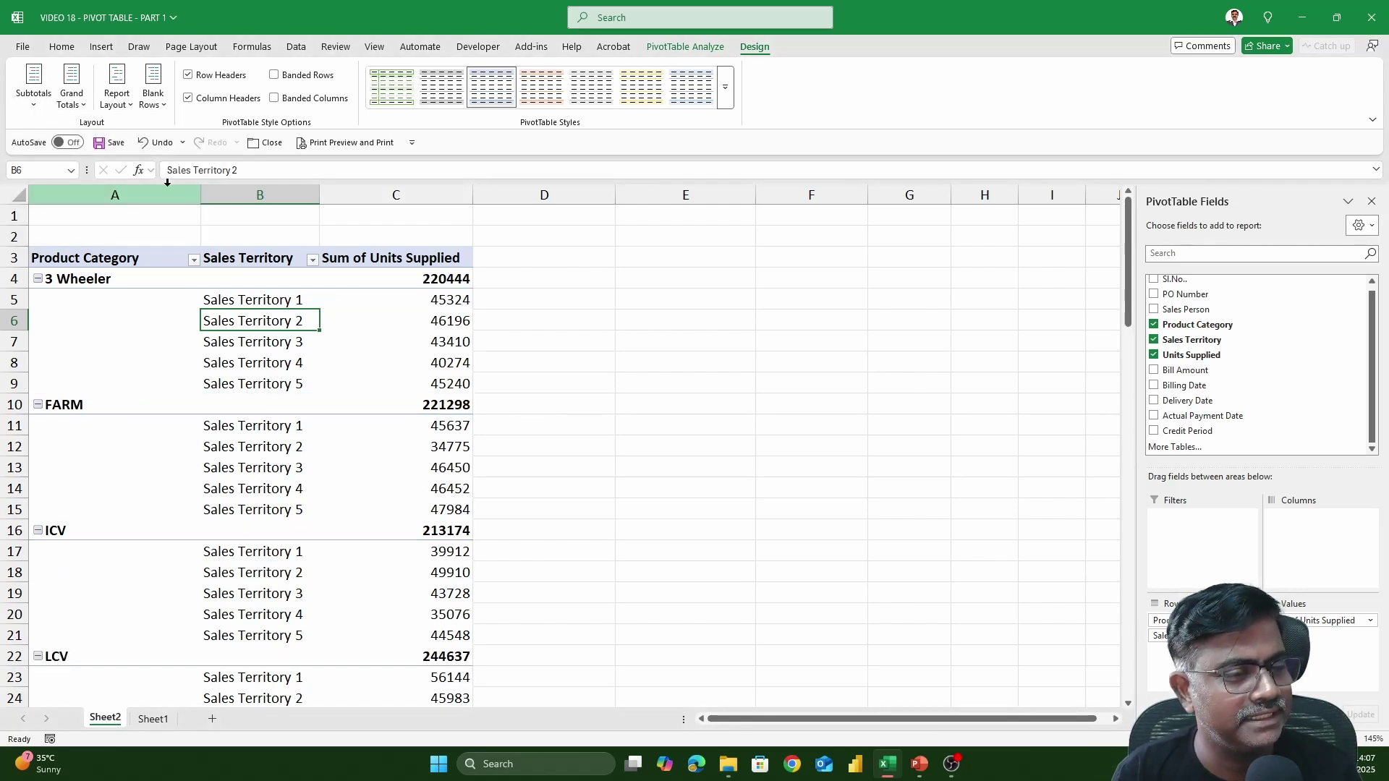
- Turn off the PivotTable's subtotals and show them again at the top of each group
{"action": "left_click", "coordinate": [35, 108]}
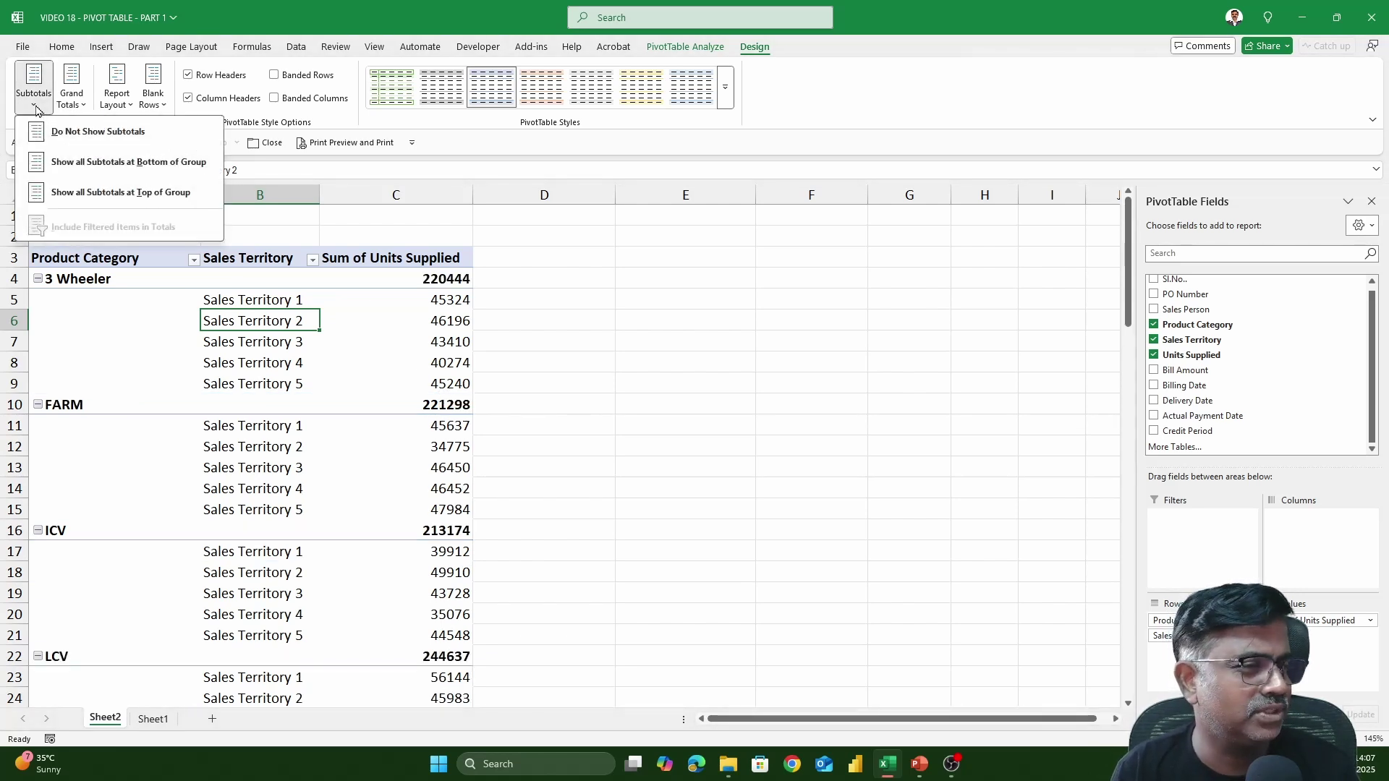
{"action": "left_click", "coordinate": [132, 138]}
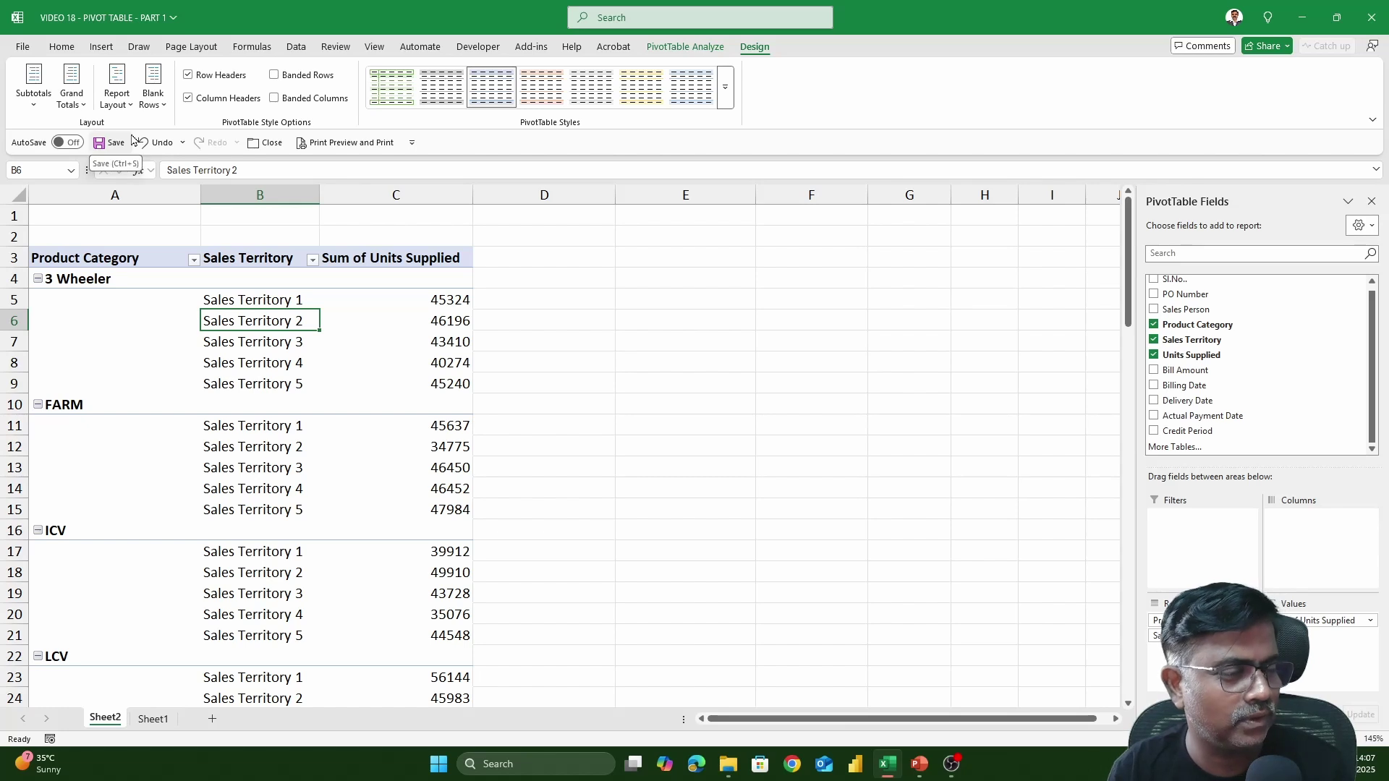
{"action": "left_click", "coordinate": [40, 108]}
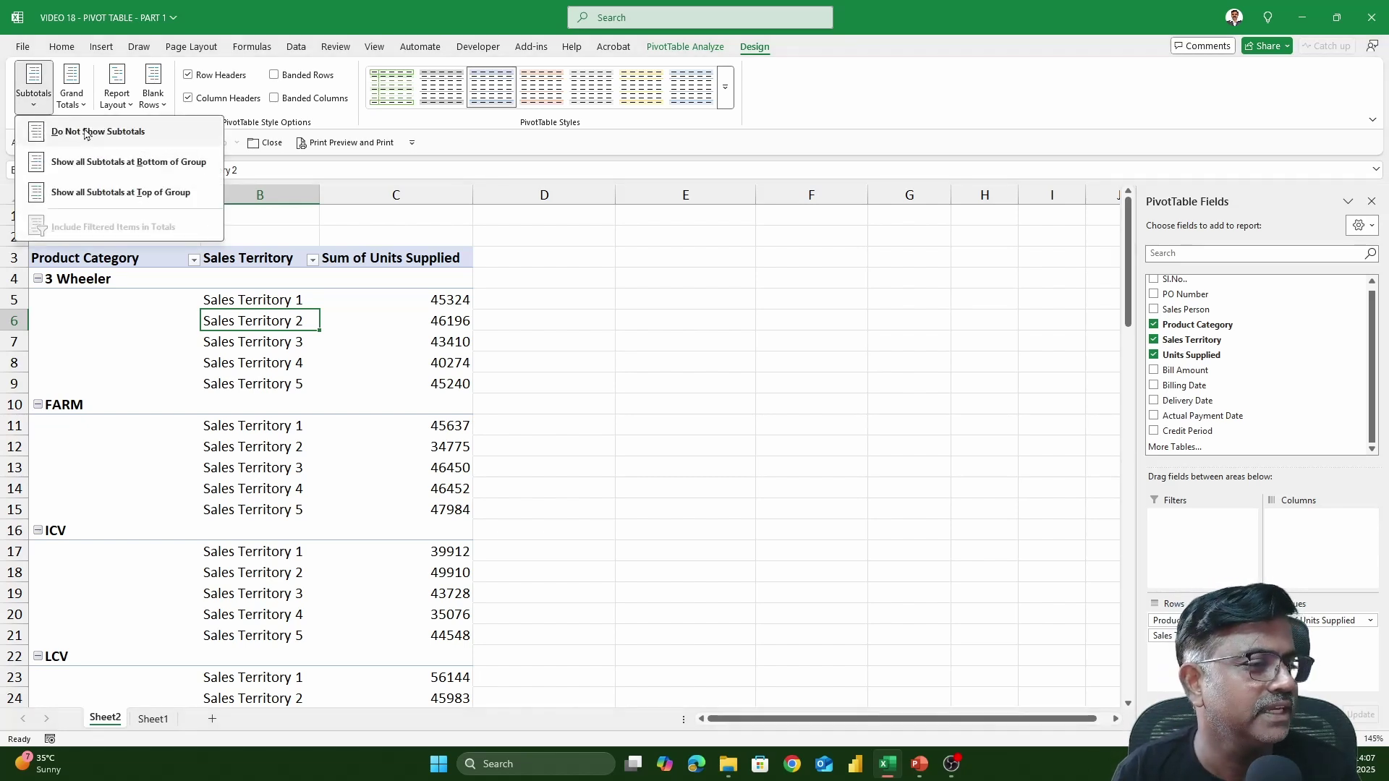
{"action": "left_click", "coordinate": [117, 192]}
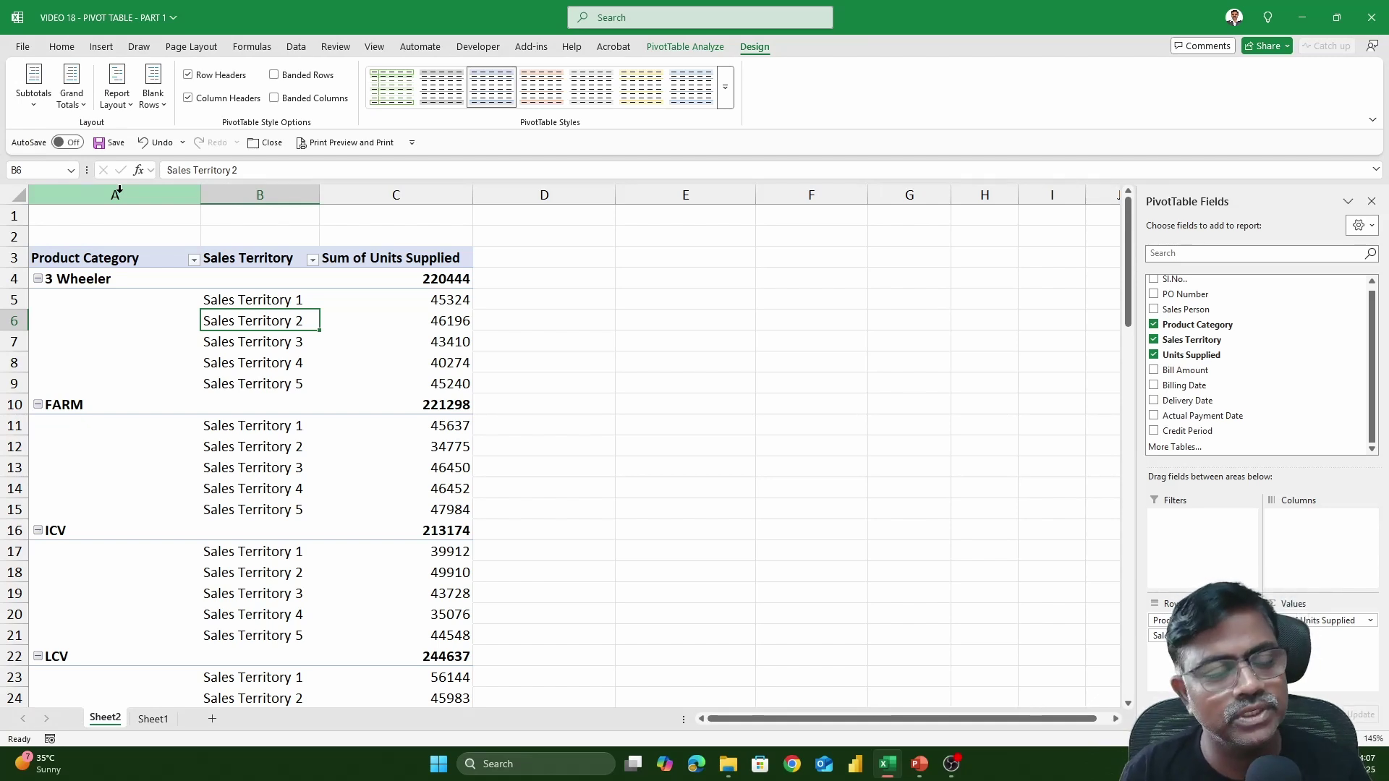
- Set the PivotTable's report layout to Tabular Form and turn off all subtotals
{"action": "left_click", "coordinate": [117, 91]}
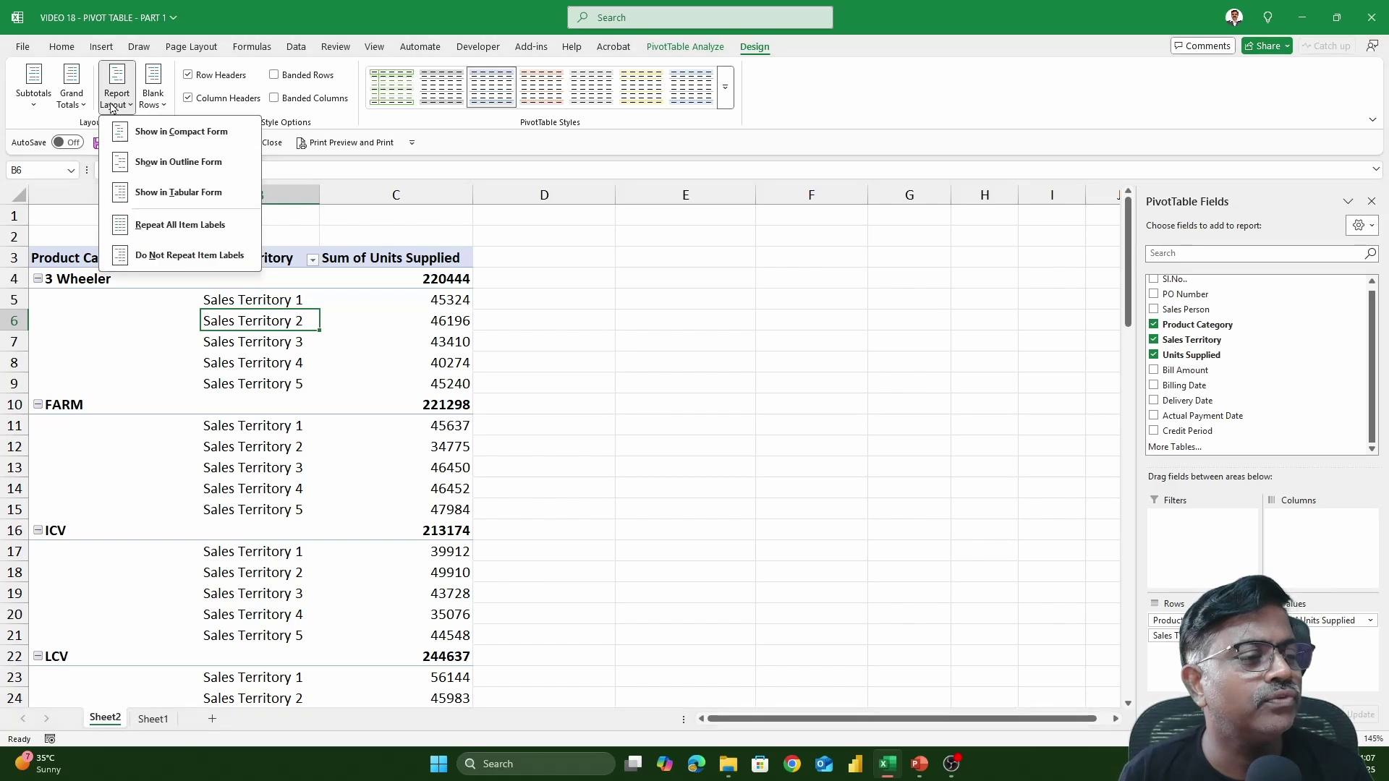
{"action": "left_click", "coordinate": [188, 191]}
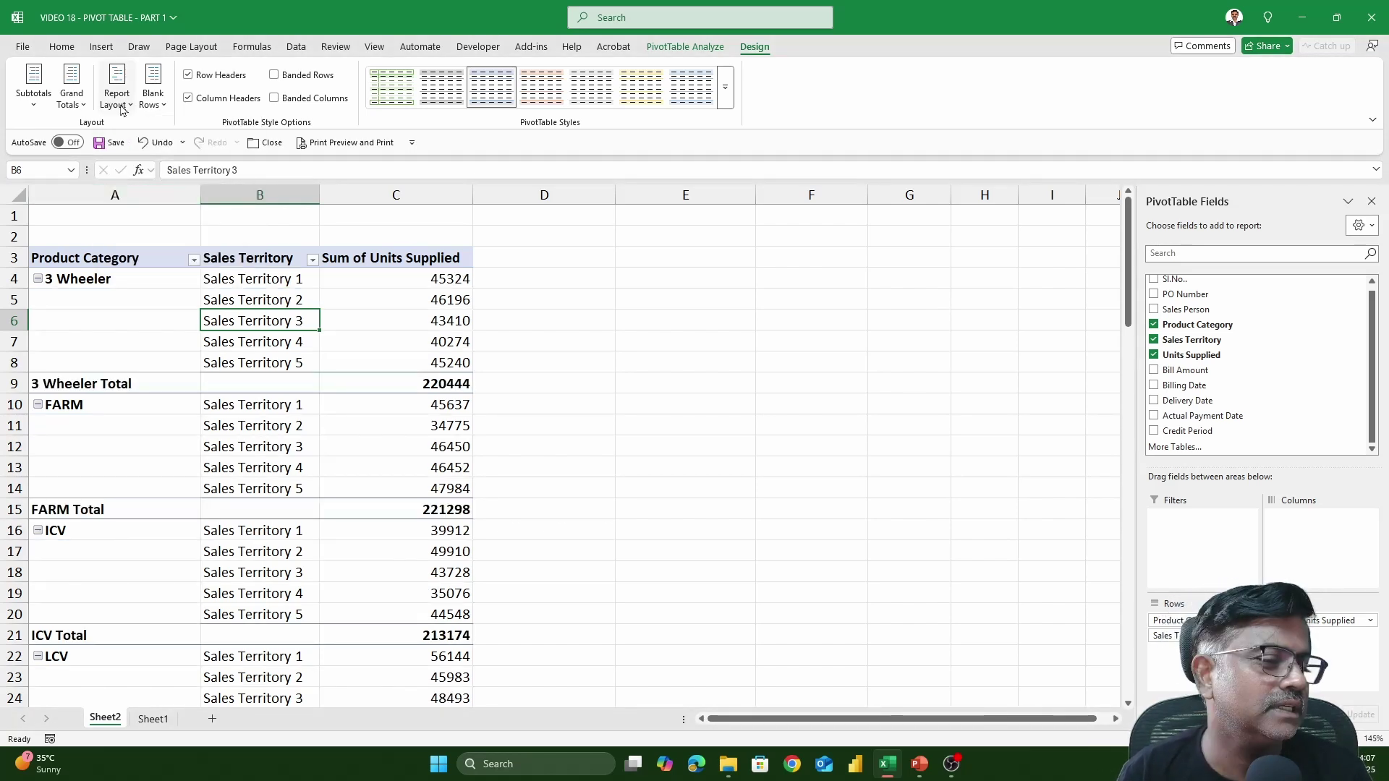
{"action": "left_click_drag", "start_coordinate": [155, 279], "coordinate": [413, 346]}
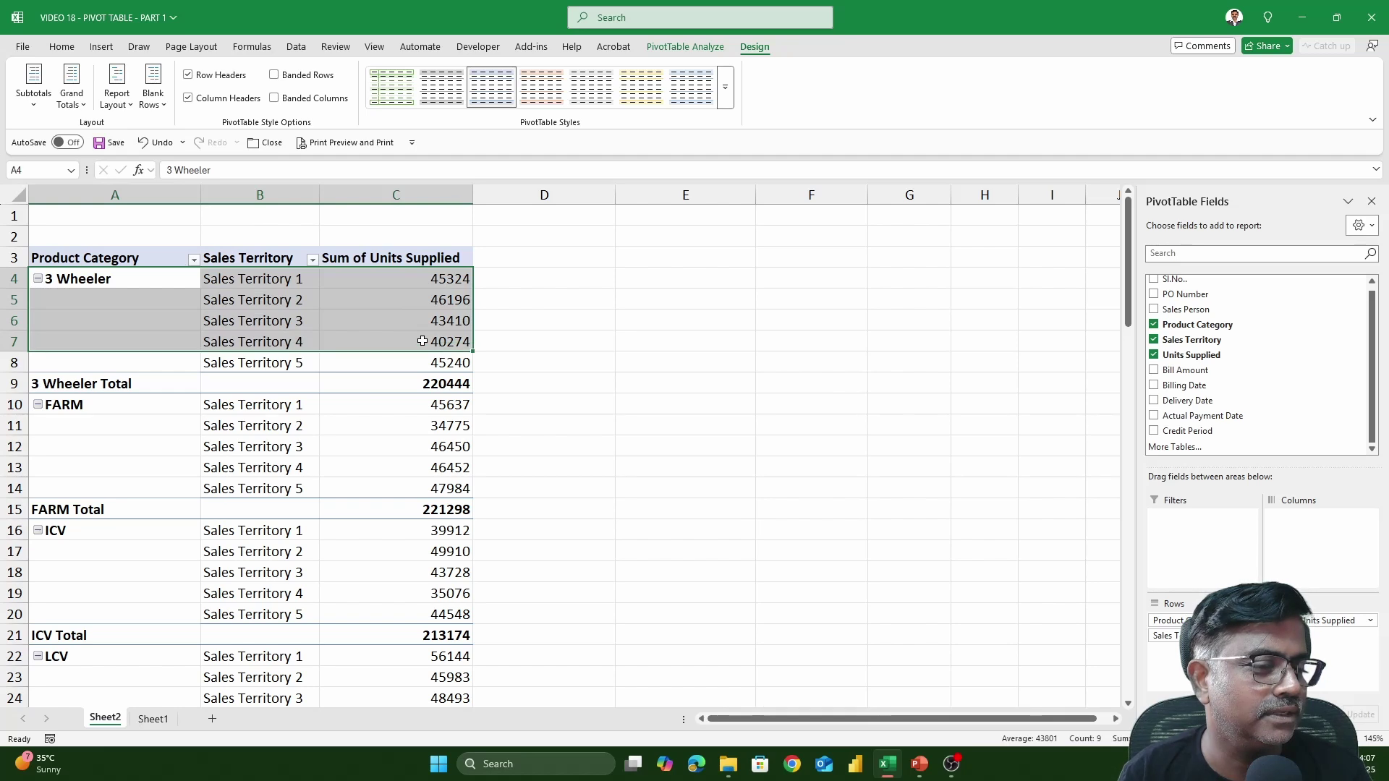
{"action": "left_click", "coordinate": [116, 300]}
{"action": "left_click", "coordinate": [25, 98]}
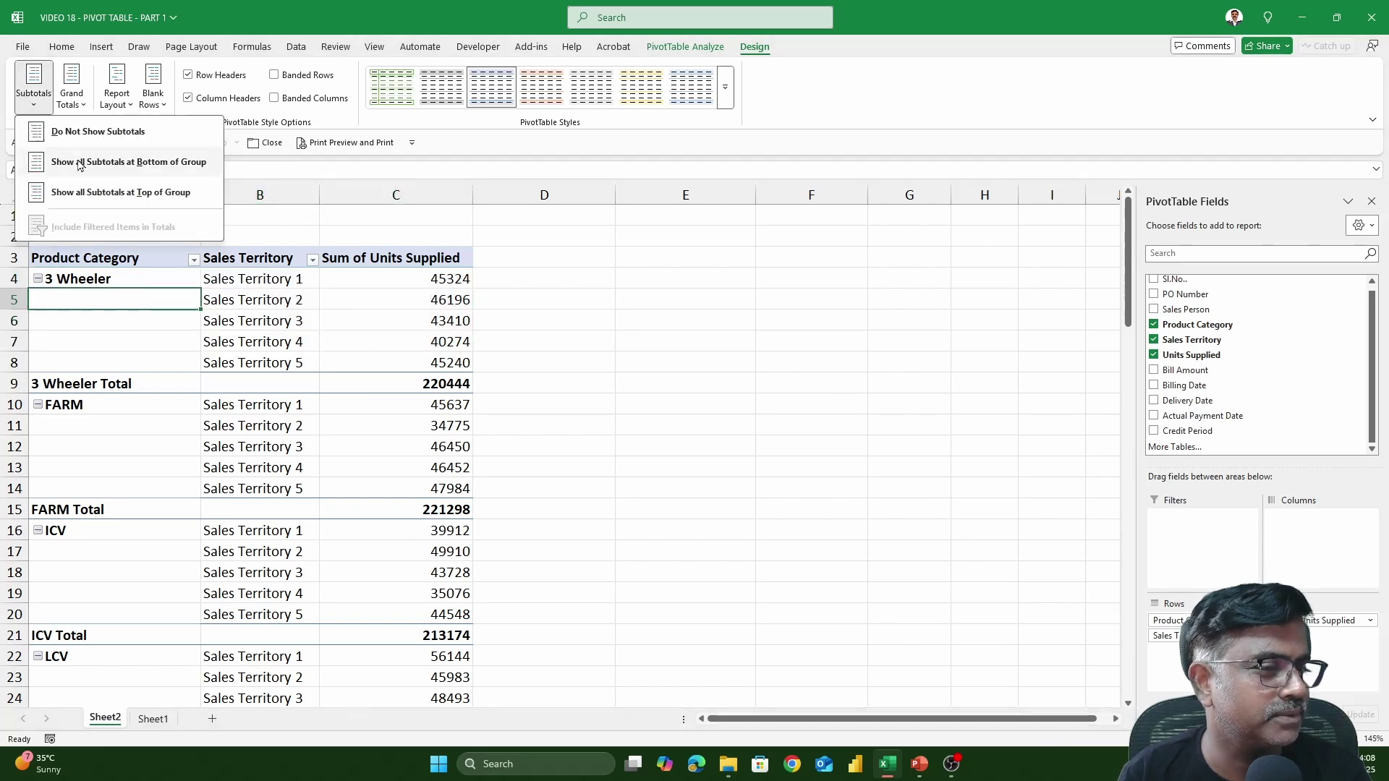
{"action": "left_click", "coordinate": [111, 137]}
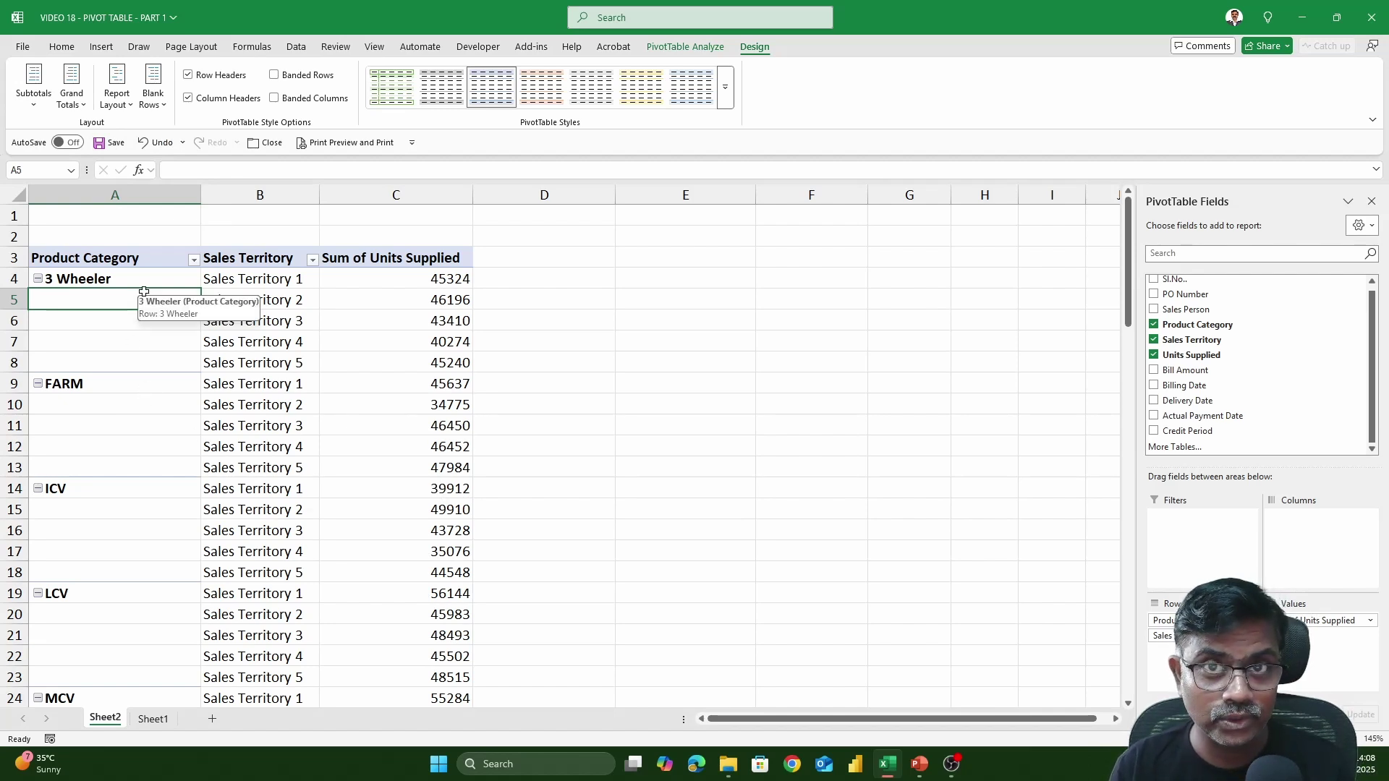
- Examine the tabular report and the blank Product Category cells beneath the 3 Wheeler label
{"action": "left_click_drag", "start_coordinate": [116, 258], "coordinate": [427, 605]}
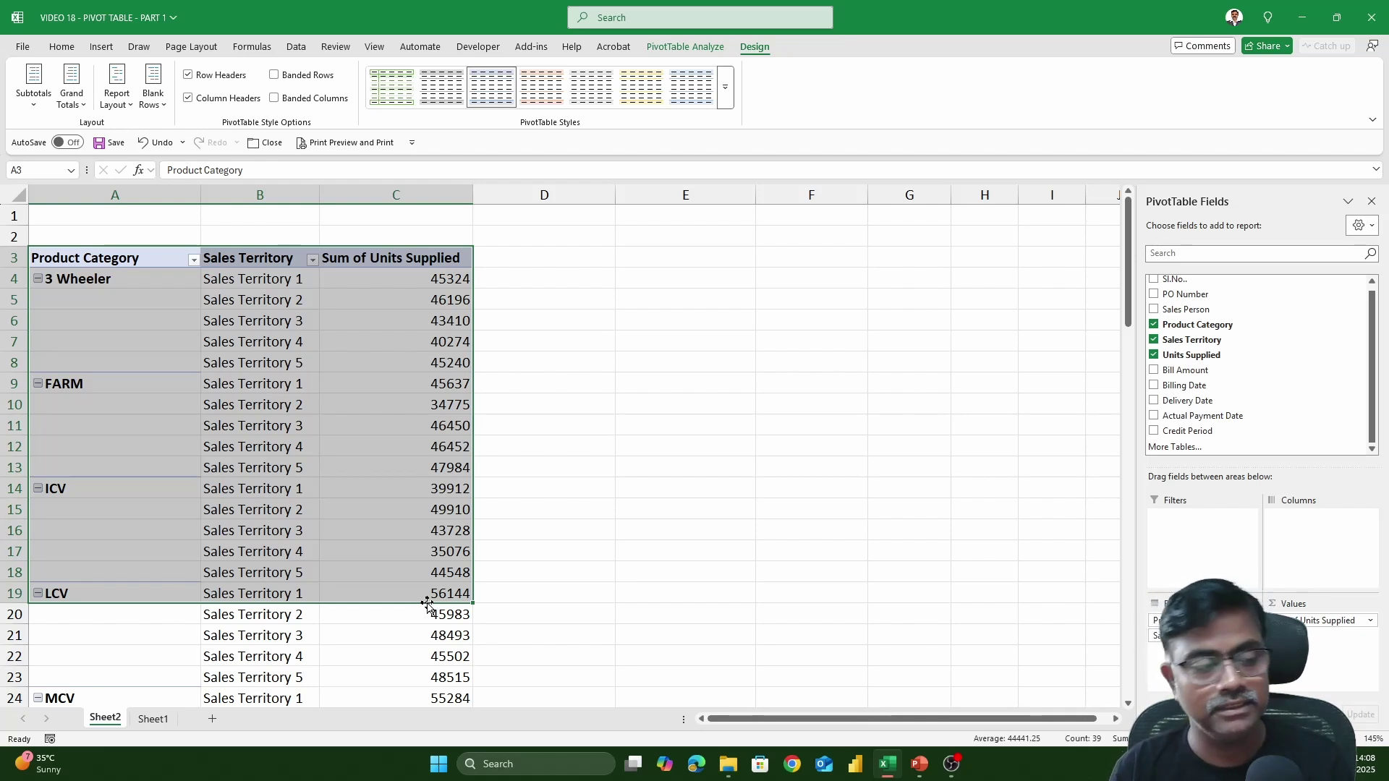
{"action": "left_click", "coordinate": [127, 303]}
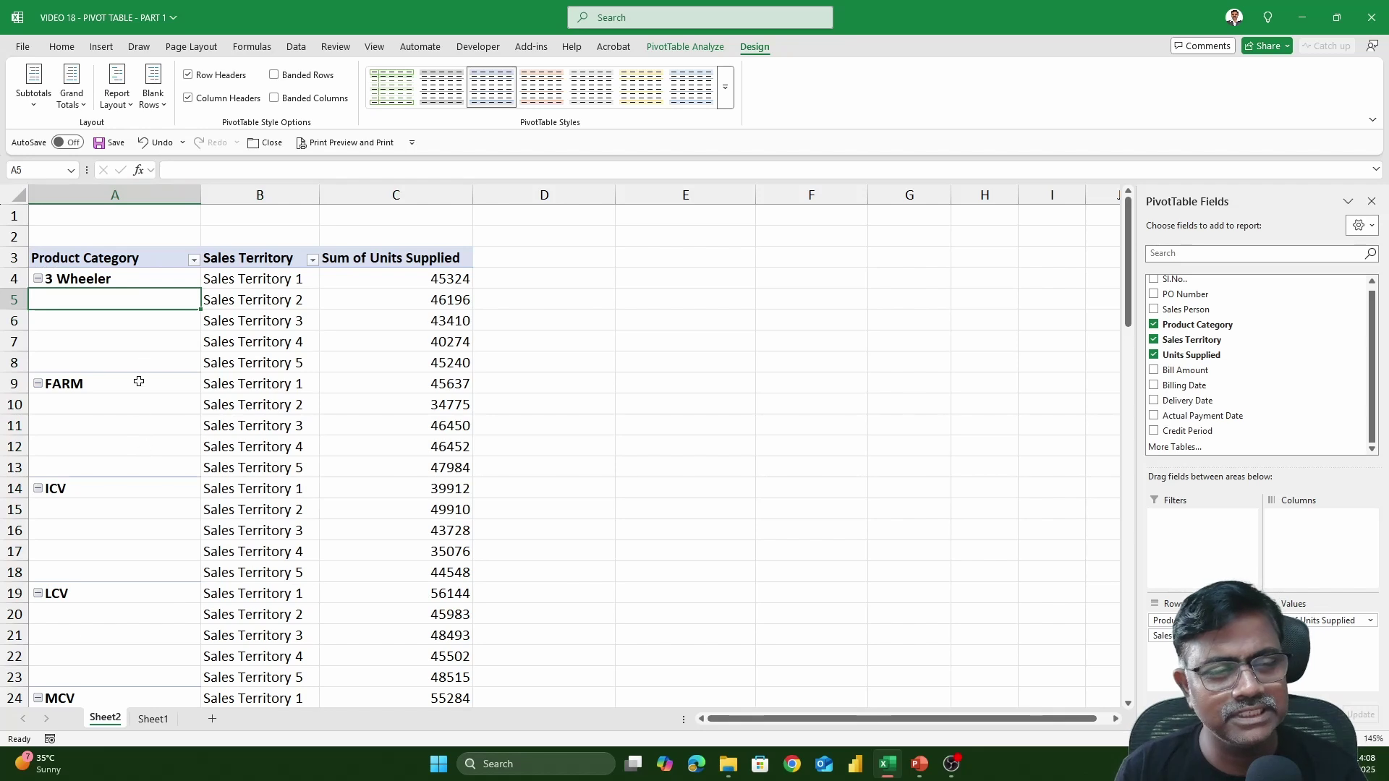
{"action": "left_click", "coordinate": [101, 318]}
{"action": "left_click", "coordinate": [105, 346]}
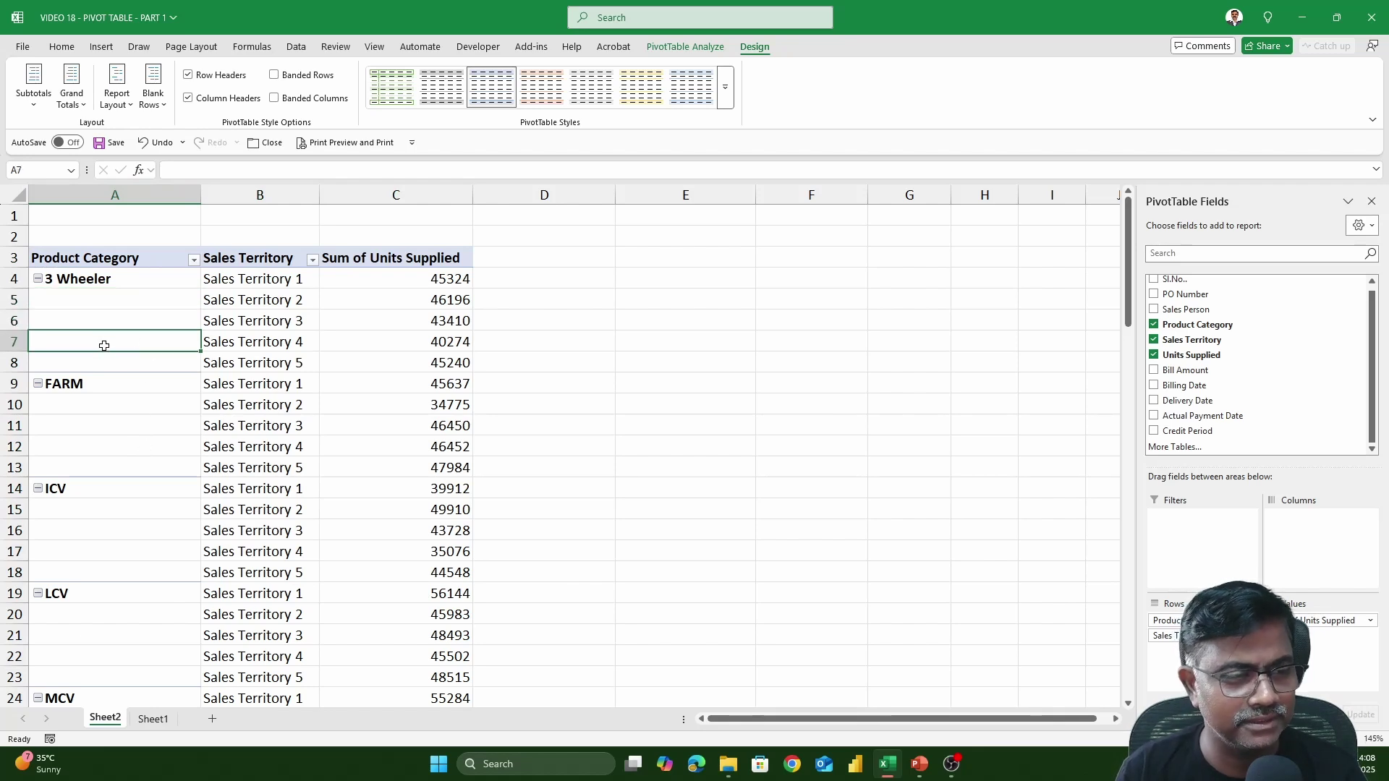
{"action": "left_click", "coordinate": [106, 362]}
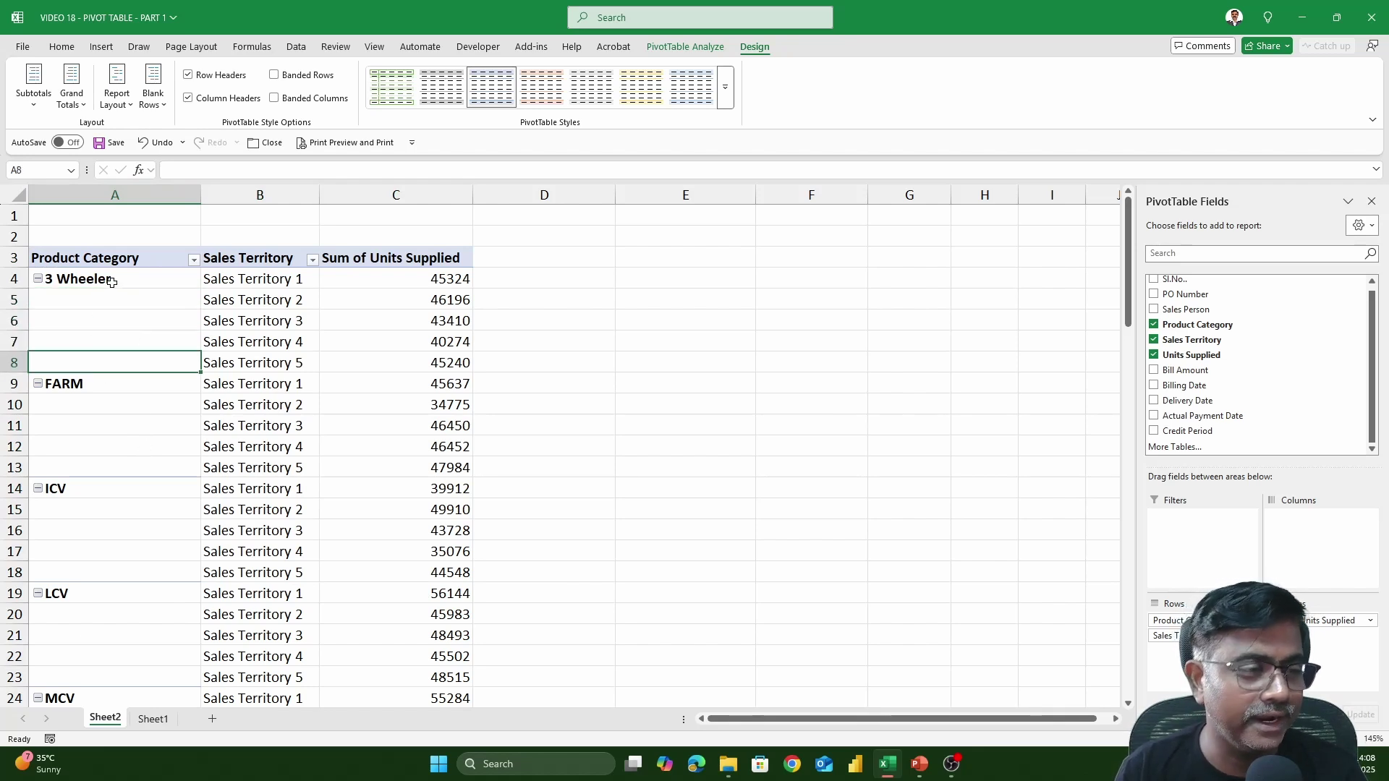
{"action": "left_click_drag", "start_coordinate": [112, 282], "coordinate": [130, 563]}
{"action": "left_click", "coordinate": [124, 305]}
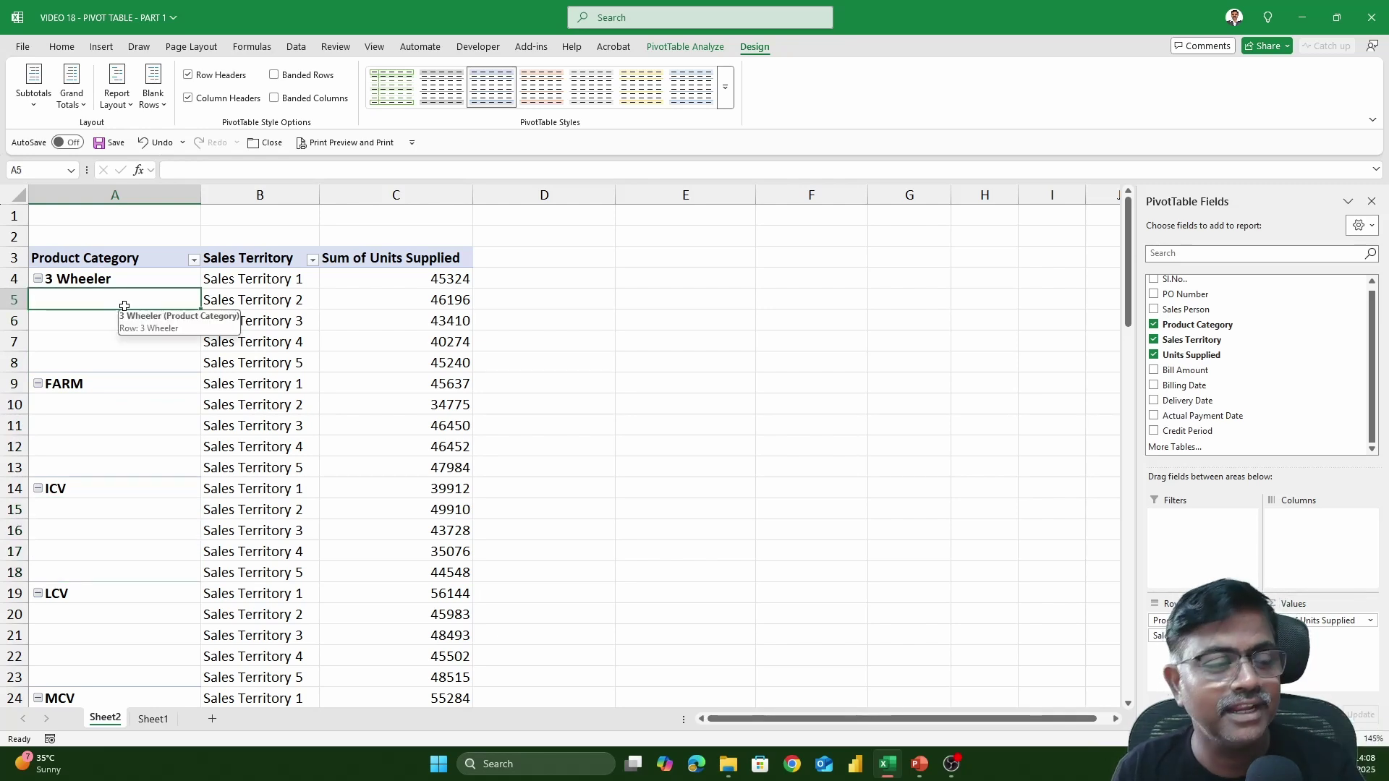
- Repeat all item labels in the PivotTable and hide its +/- expand and collapse buttons
{"action": "left_click", "coordinate": [114, 107]}
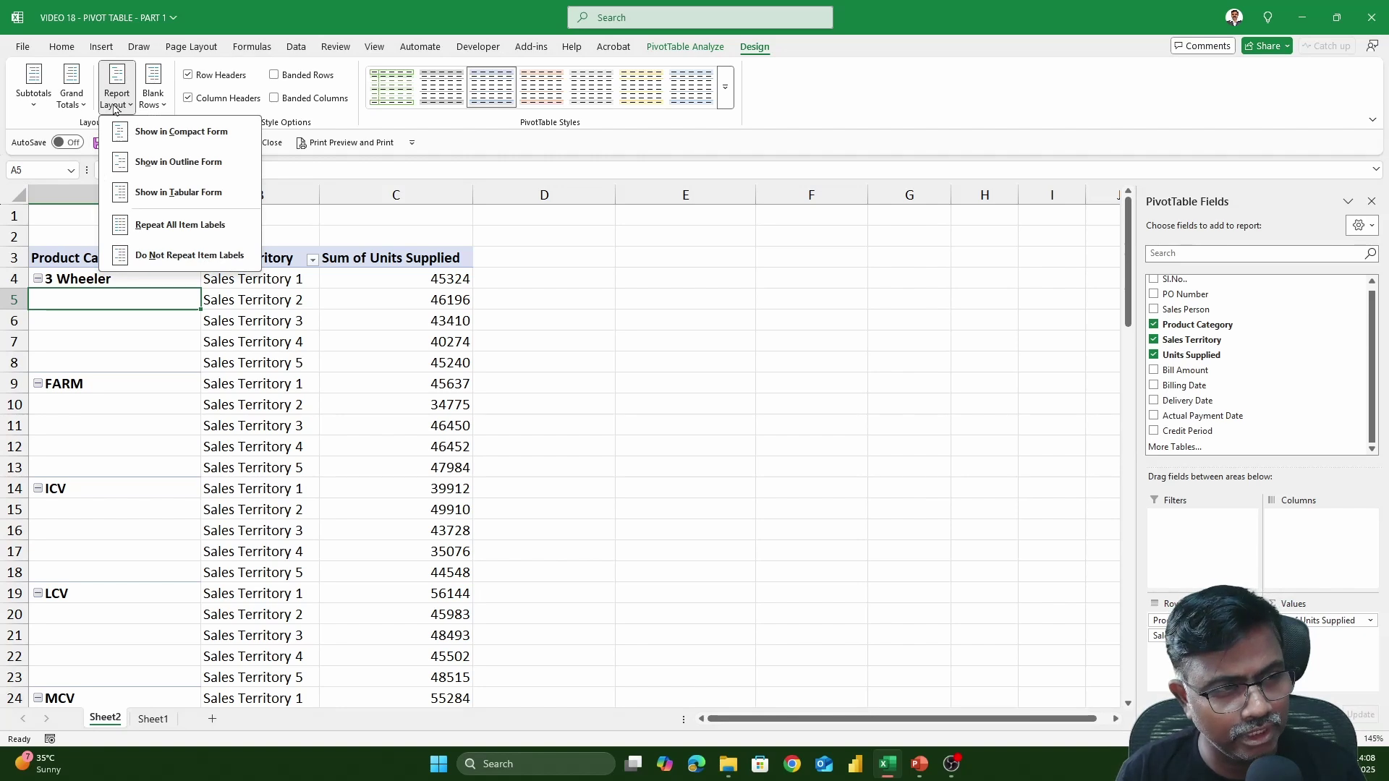
{"action": "left_click", "coordinate": [180, 226]}
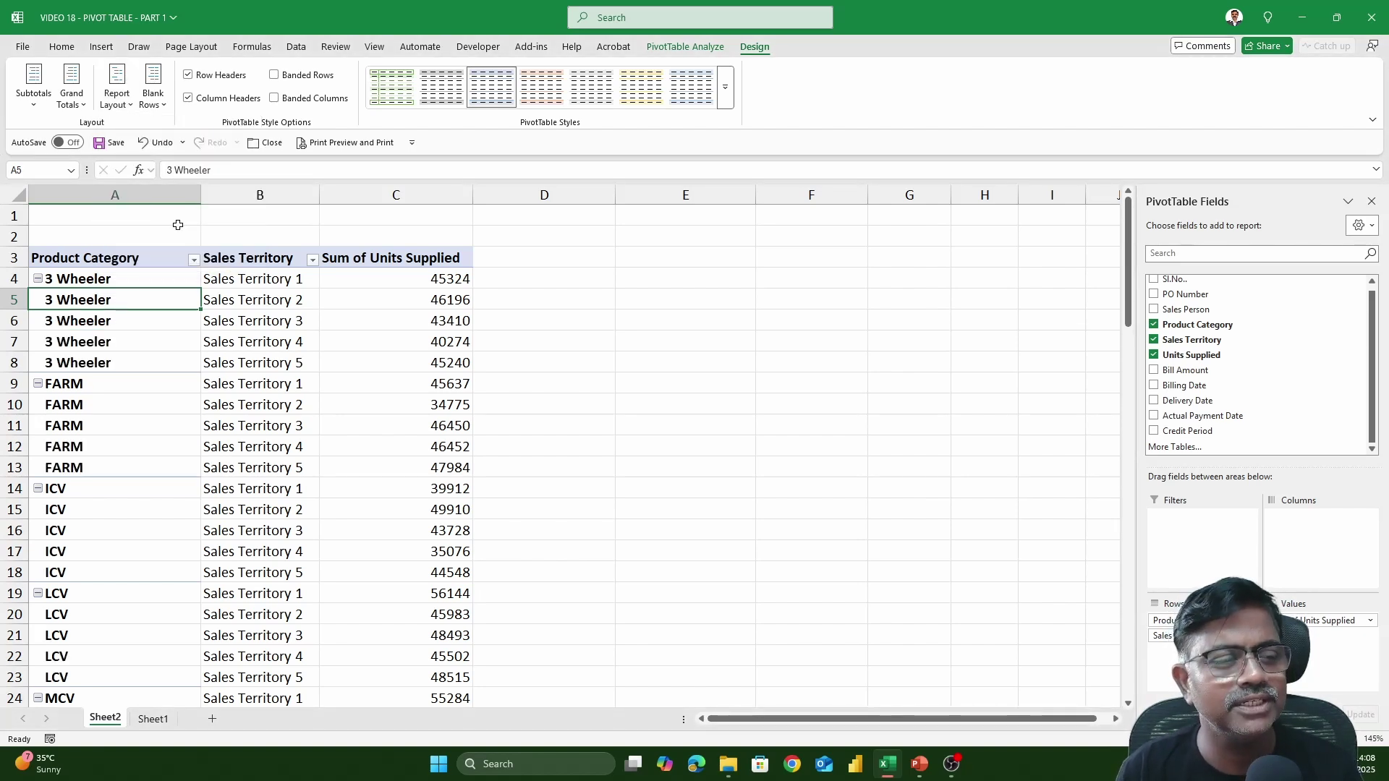
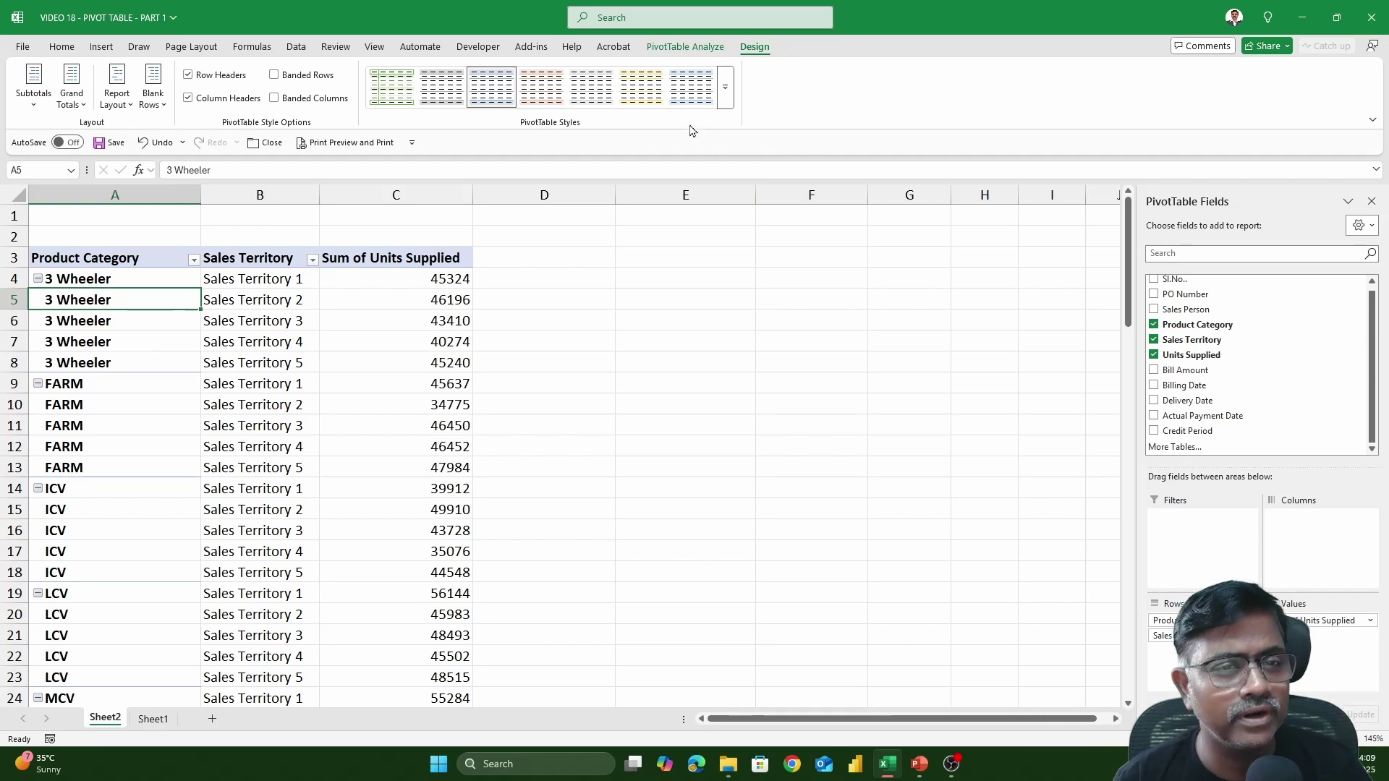
{"action": "left_click", "coordinate": [680, 47]}
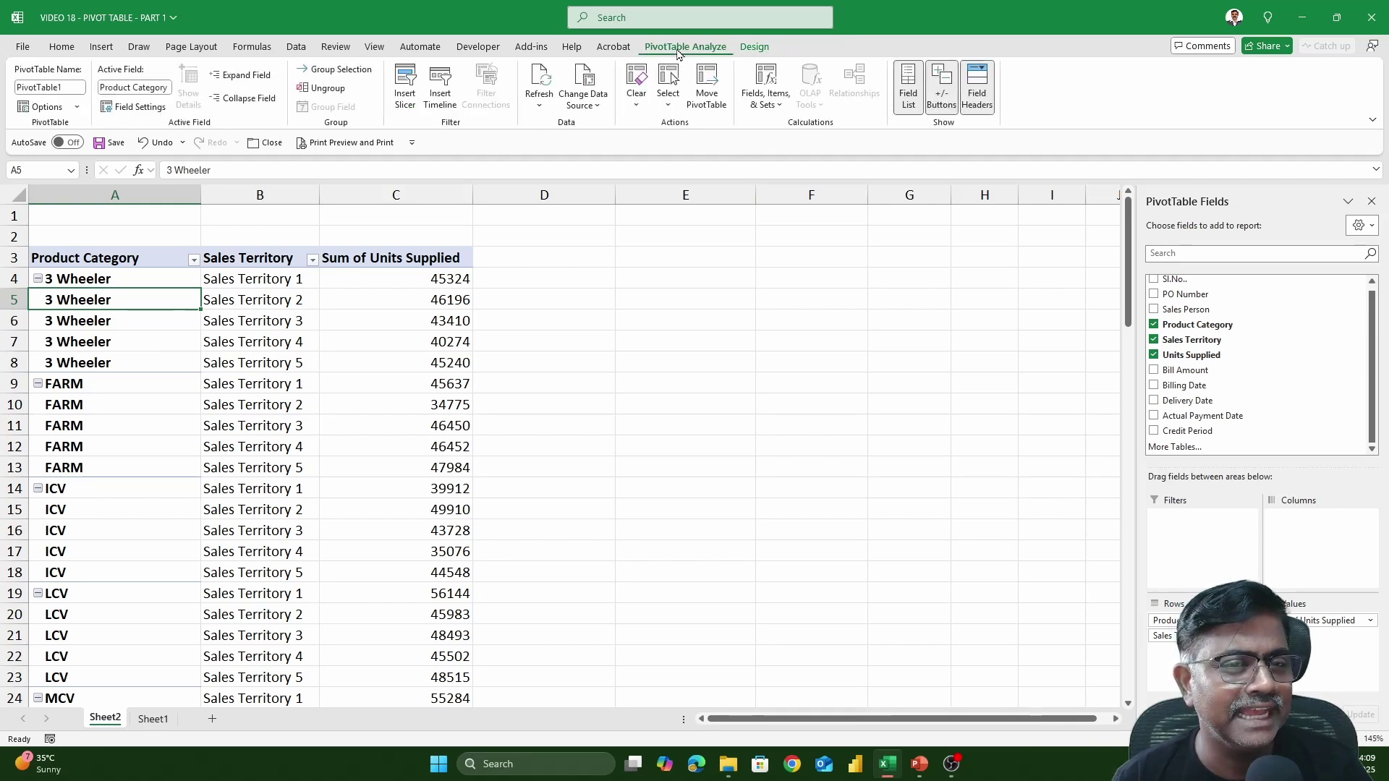
{"action": "left_click", "coordinate": [942, 82]}
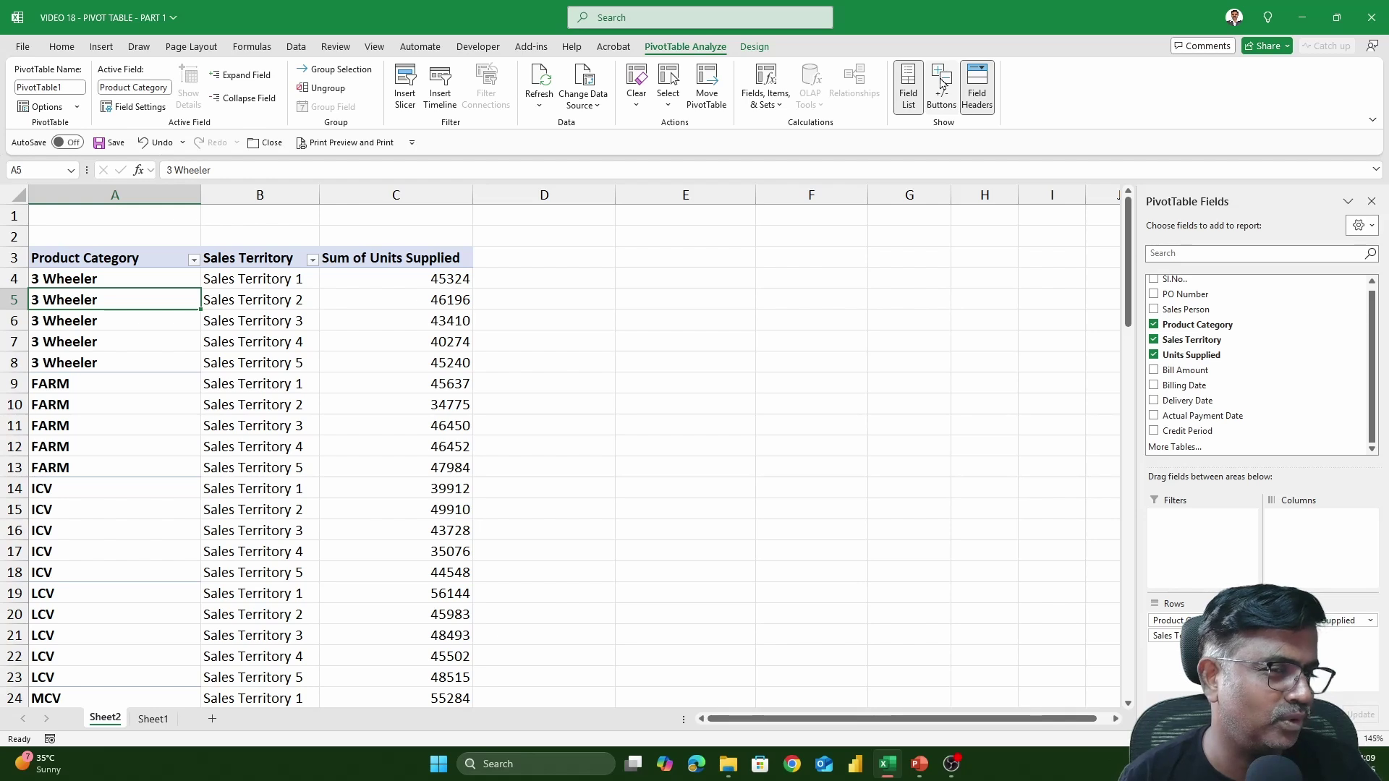
- Open the PivotTable Options from the Product Category header, view the Layout & Format settings, and close them without changes
{"action": "left_click", "coordinate": [252, 260]}
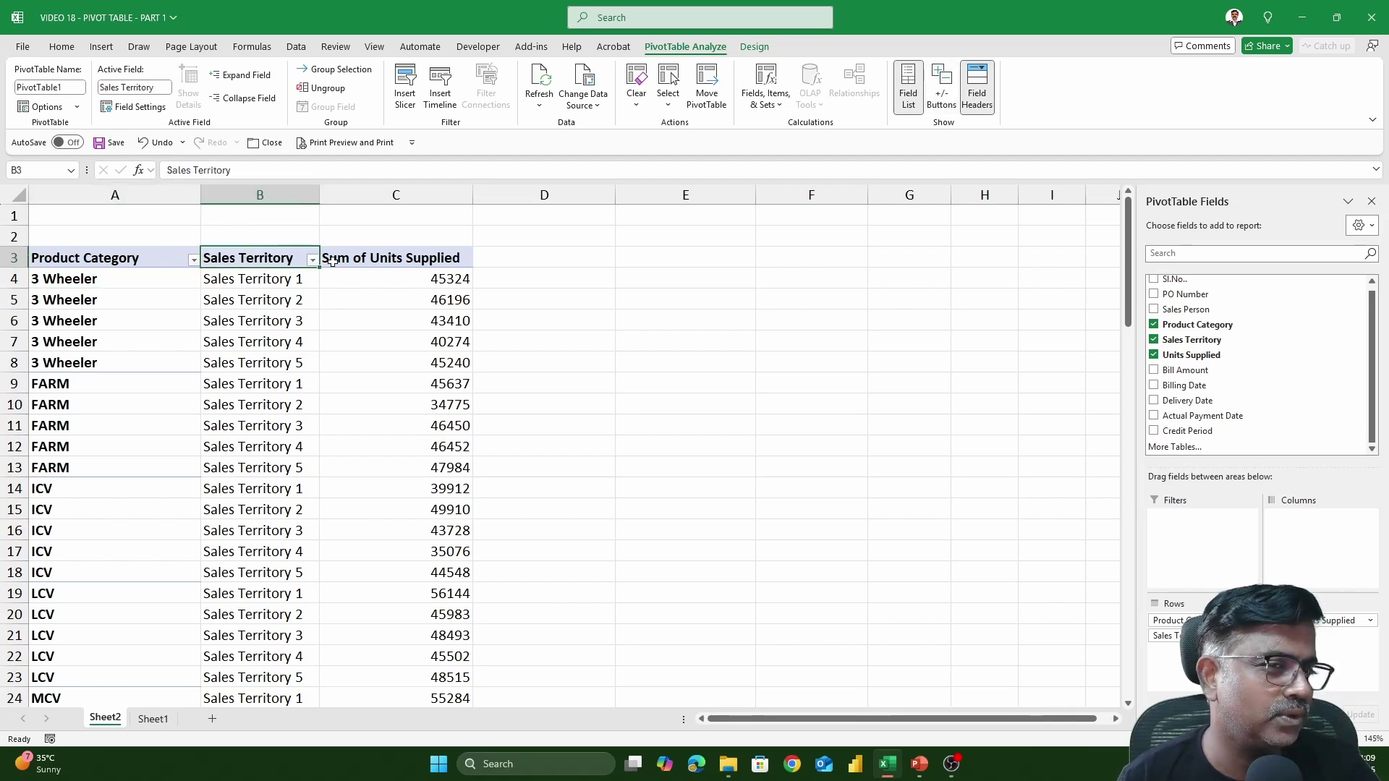
{"action": "left_click", "coordinate": [296, 47]}
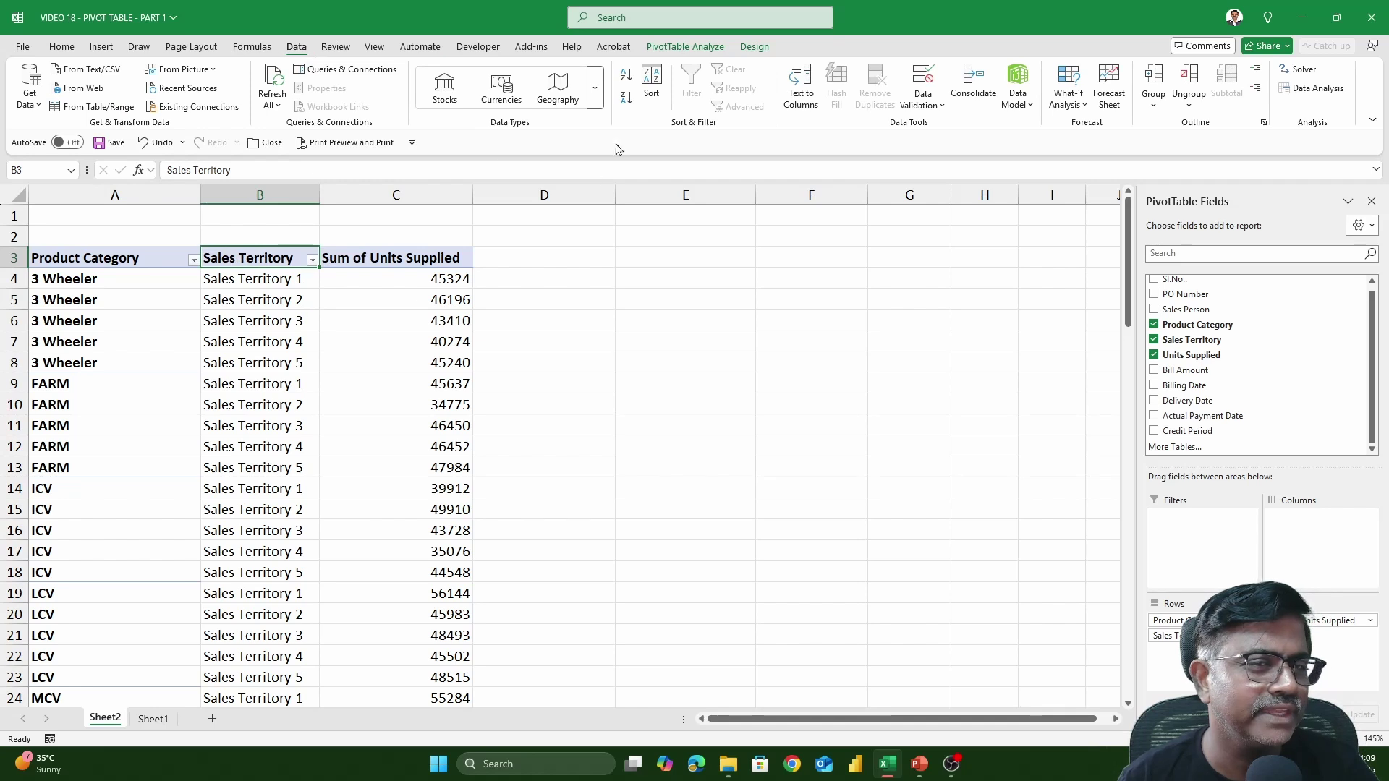
{"action": "left_click", "coordinate": [170, 249]}
{"action": "left_click", "coordinate": [178, 262]}
{"action": "right_click", "coordinate": [181, 267]}
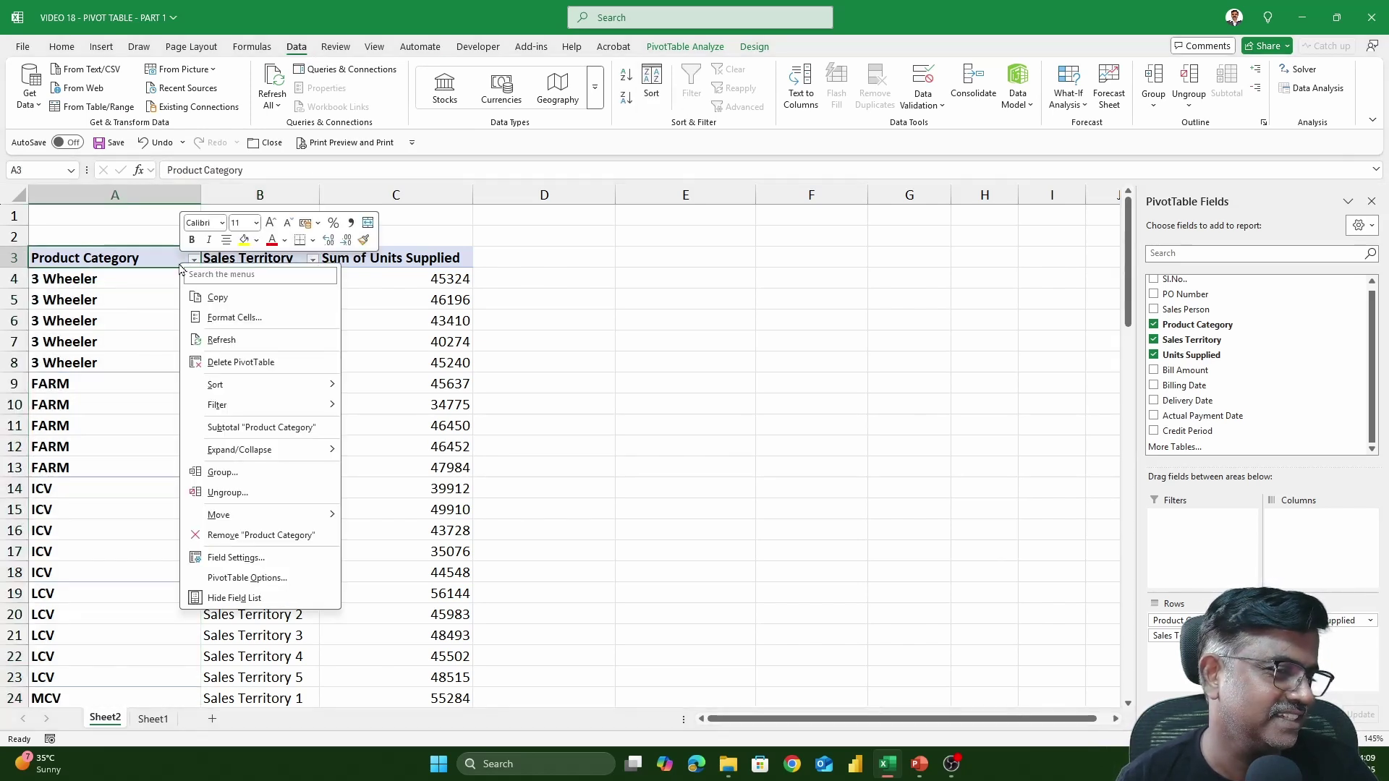
{"action": "mouse_move", "coordinate": [316, 407]}
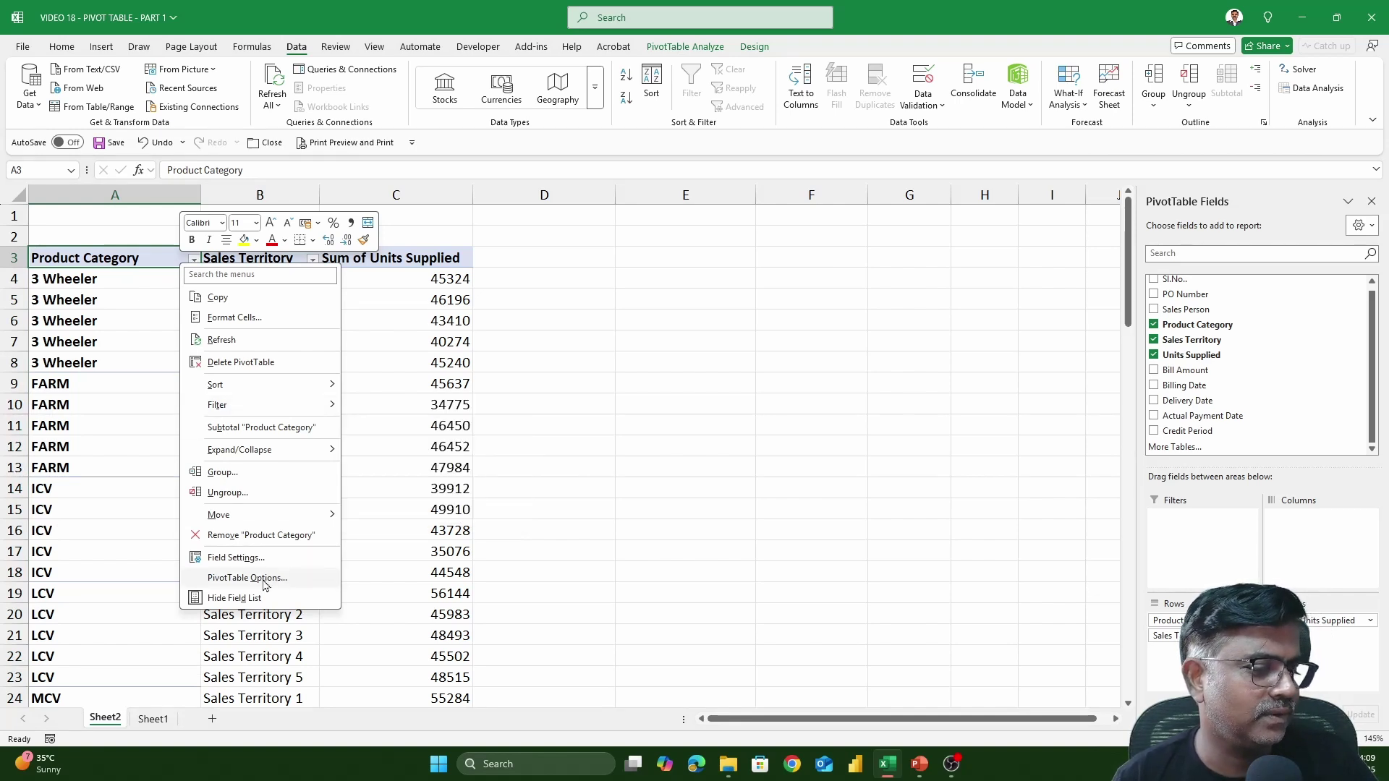
{"action": "left_click", "coordinate": [247, 579]}
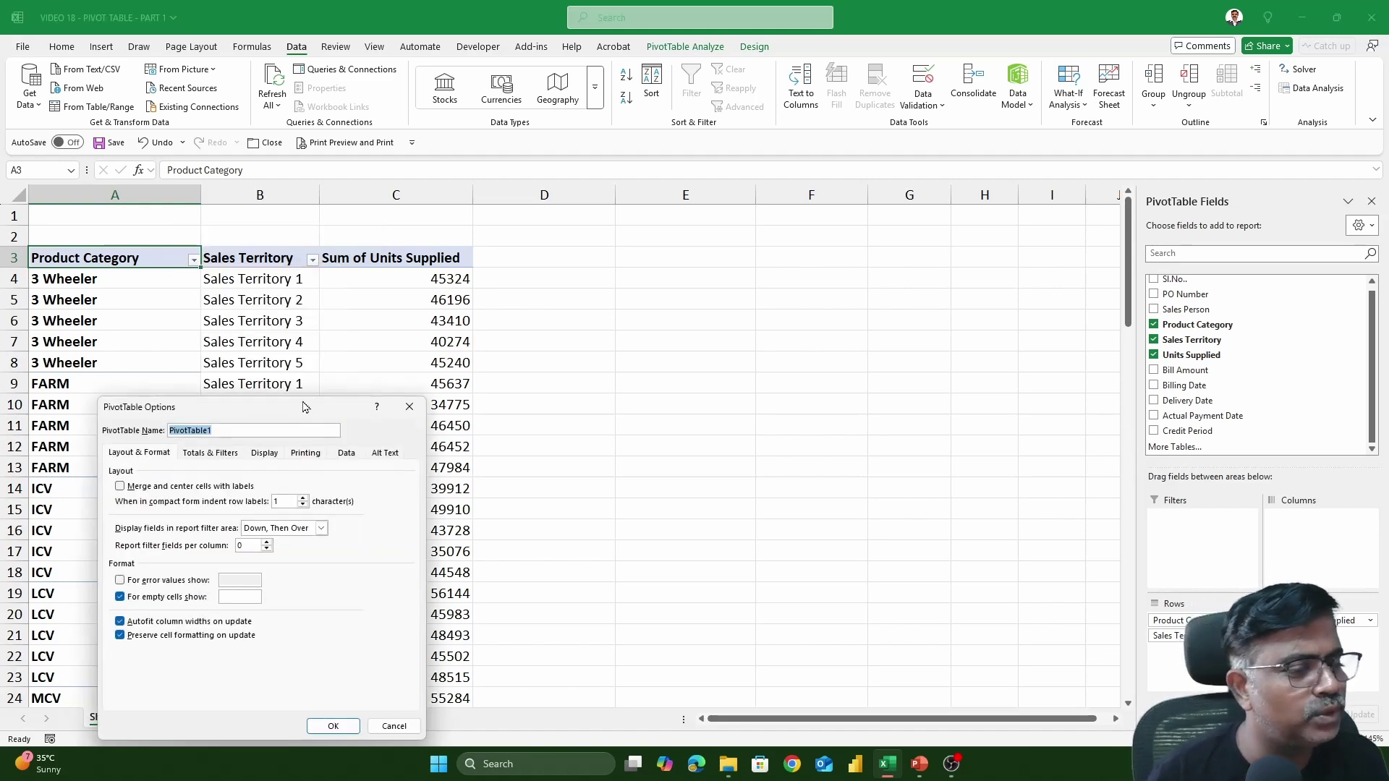
{"action": "left_click_drag", "start_coordinate": [303, 408], "coordinate": [715, 282]}
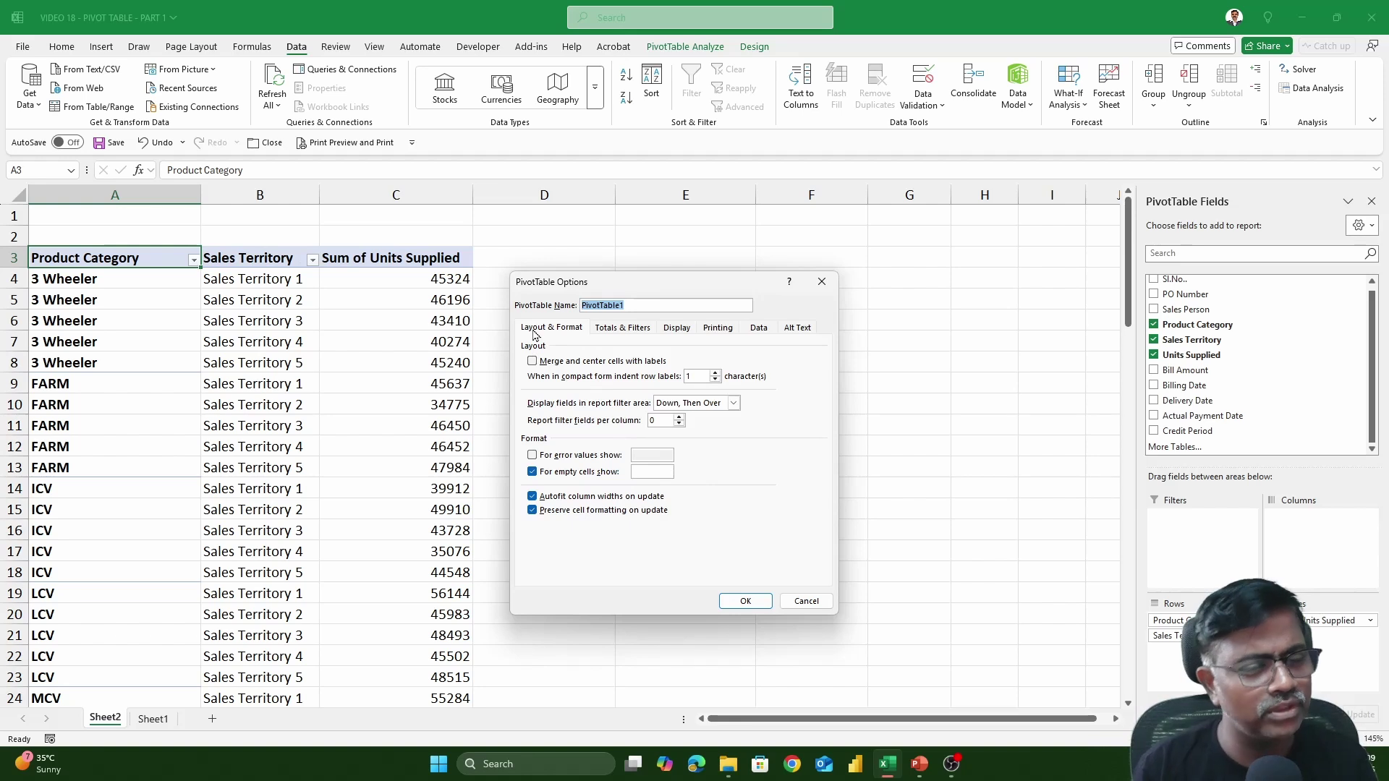
{"action": "key", "text": "Escape"}
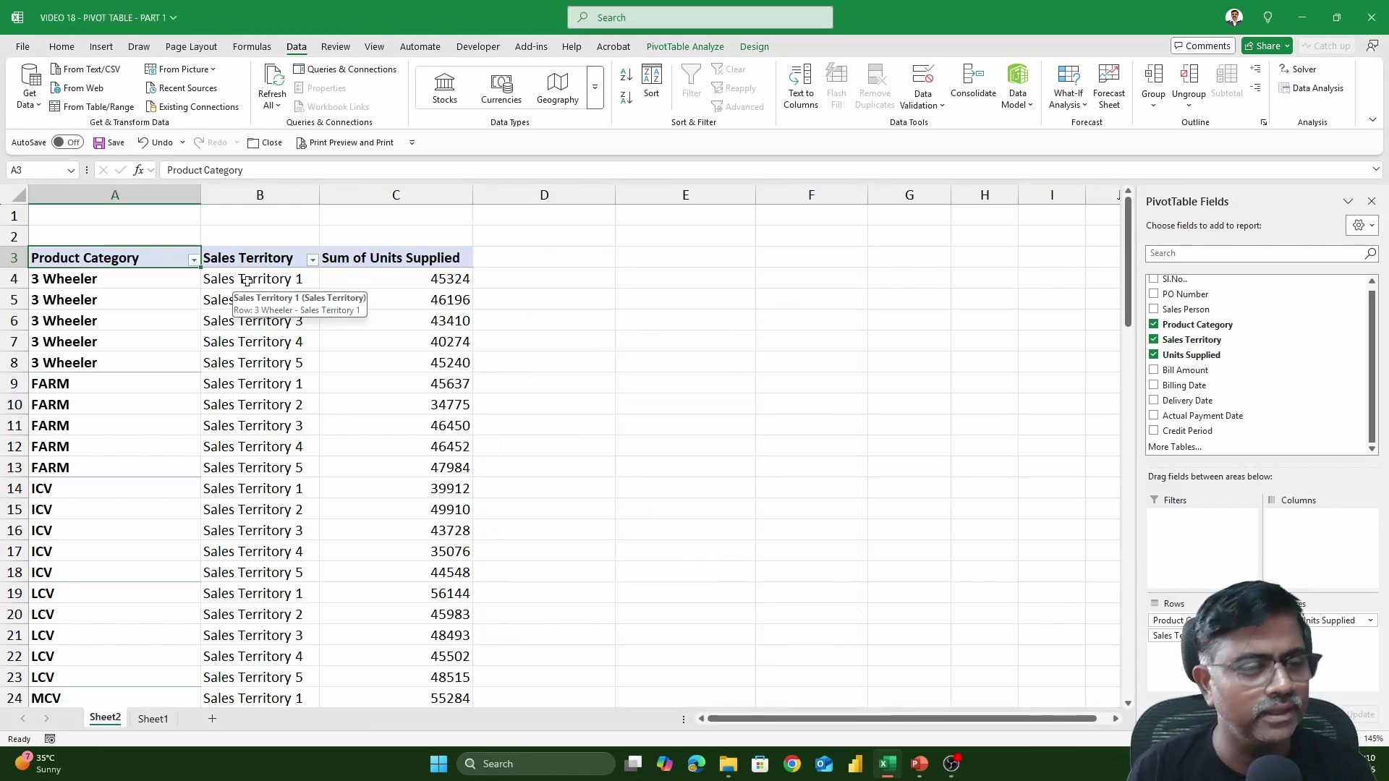
- Turn off the display of field captions and filter drop-downs in the PivotTable Options and apply the change
{"action": "left_click", "coordinate": [247, 281]}
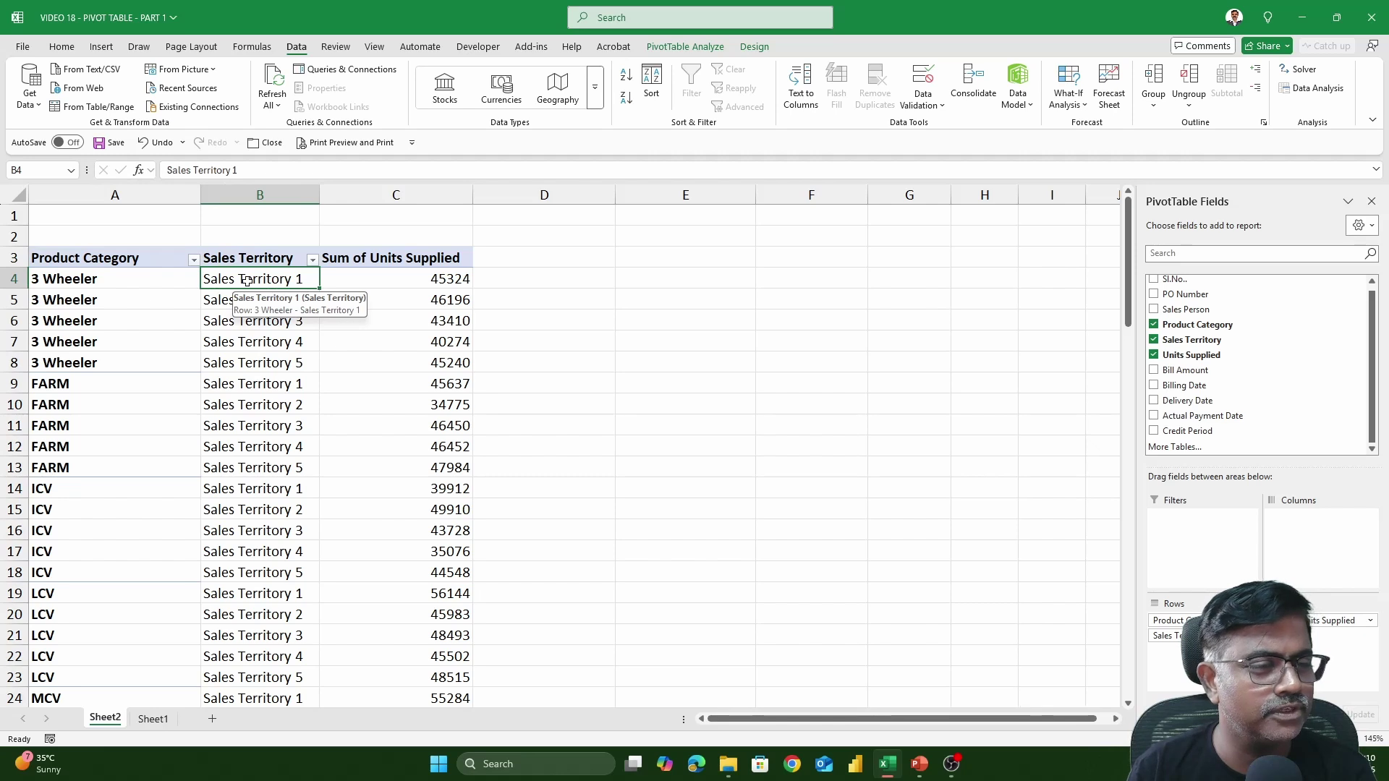
{"action": "right_click", "coordinate": [247, 281]}
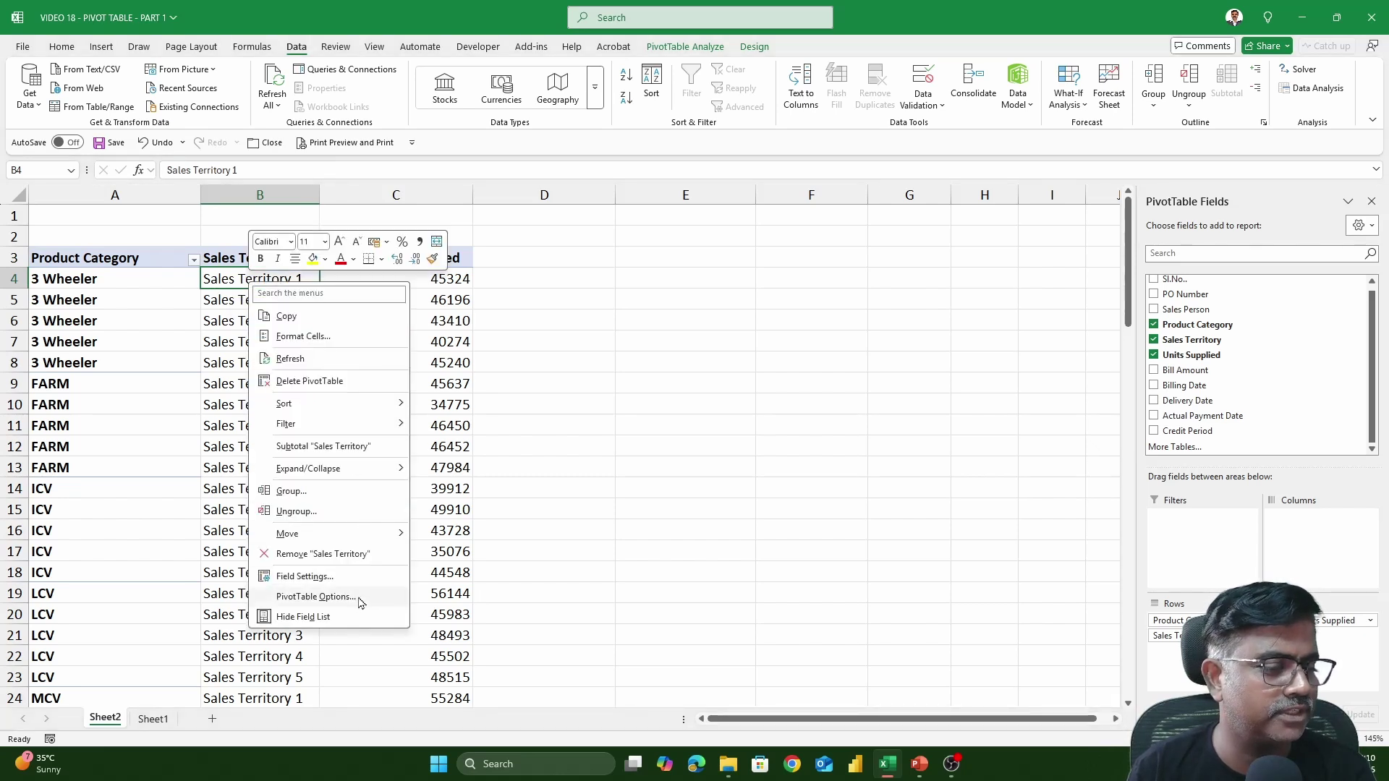
{"action": "left_click", "coordinate": [235, 282]}
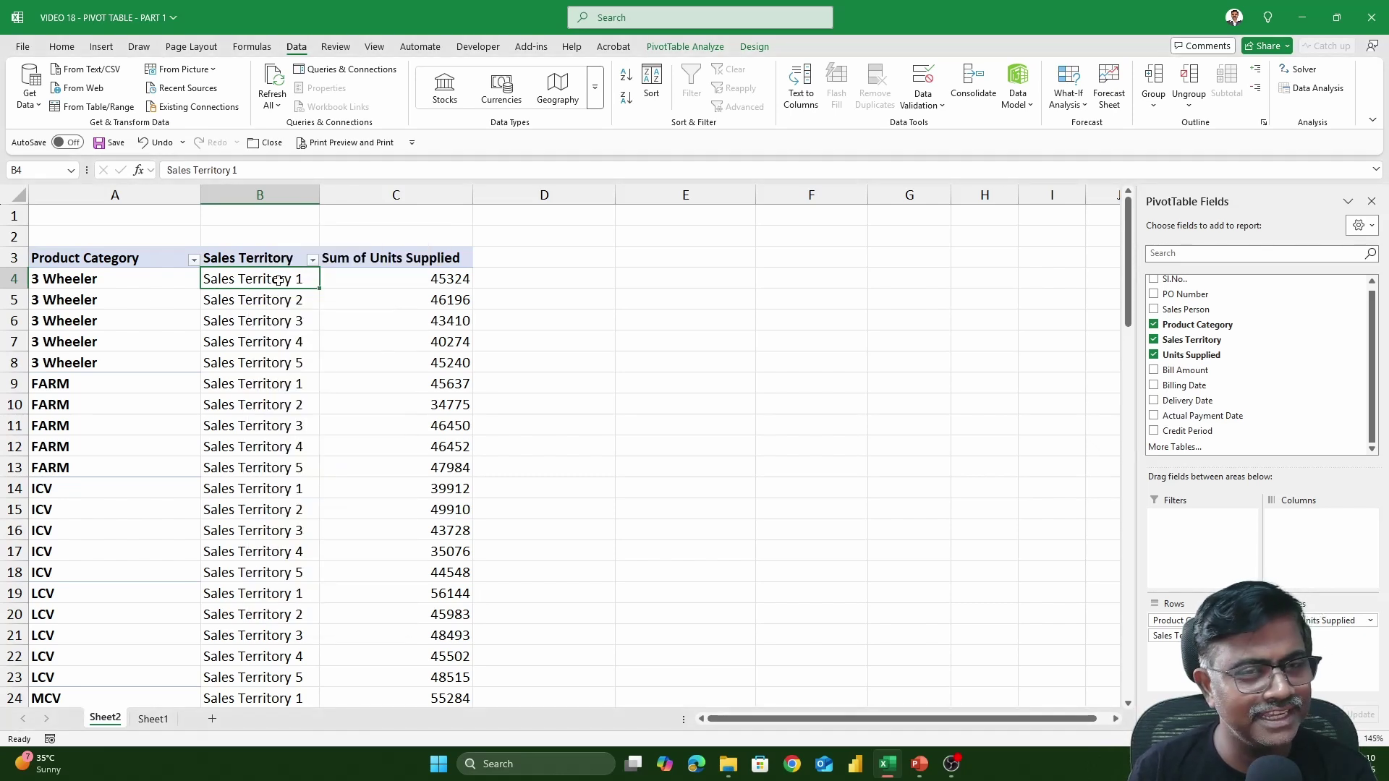
{"action": "left_click", "coordinate": [694, 47]}
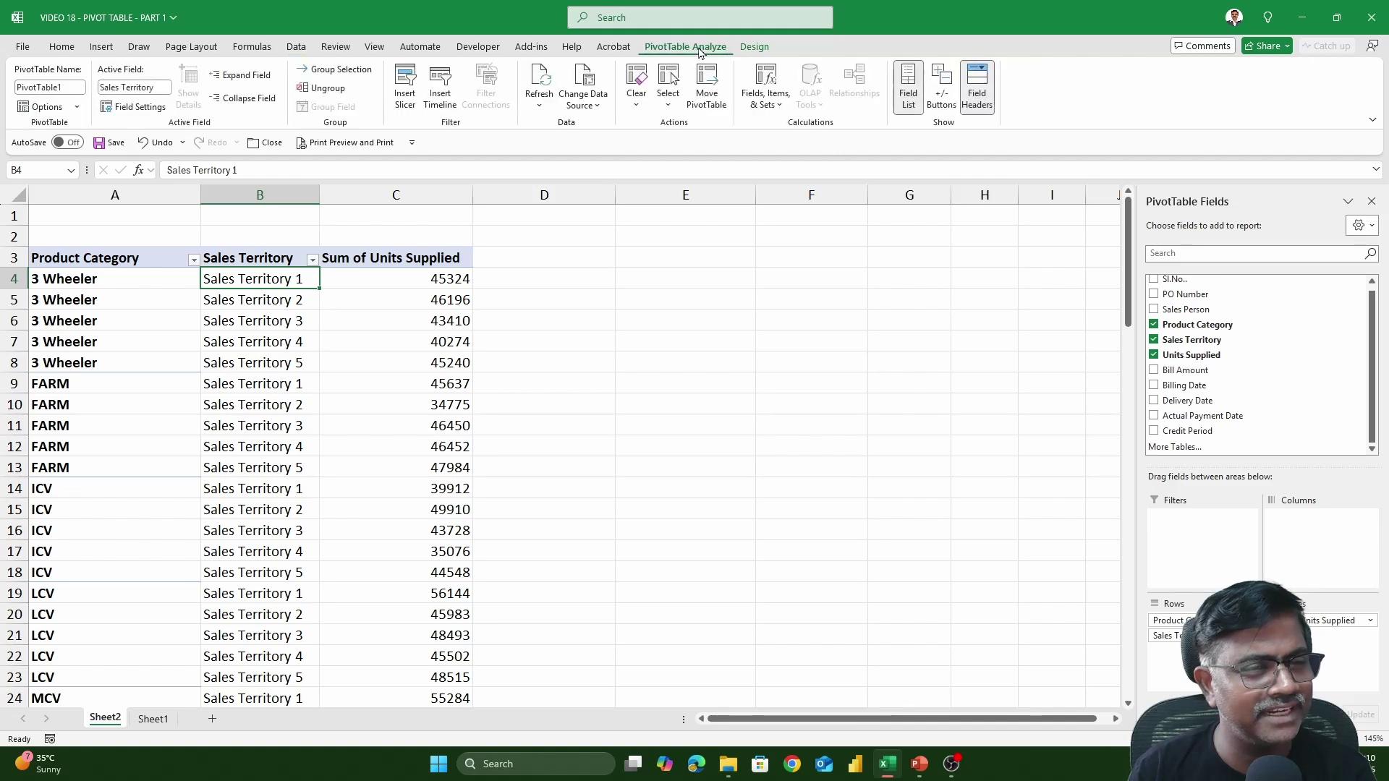
{"action": "left_click", "coordinate": [41, 107]}
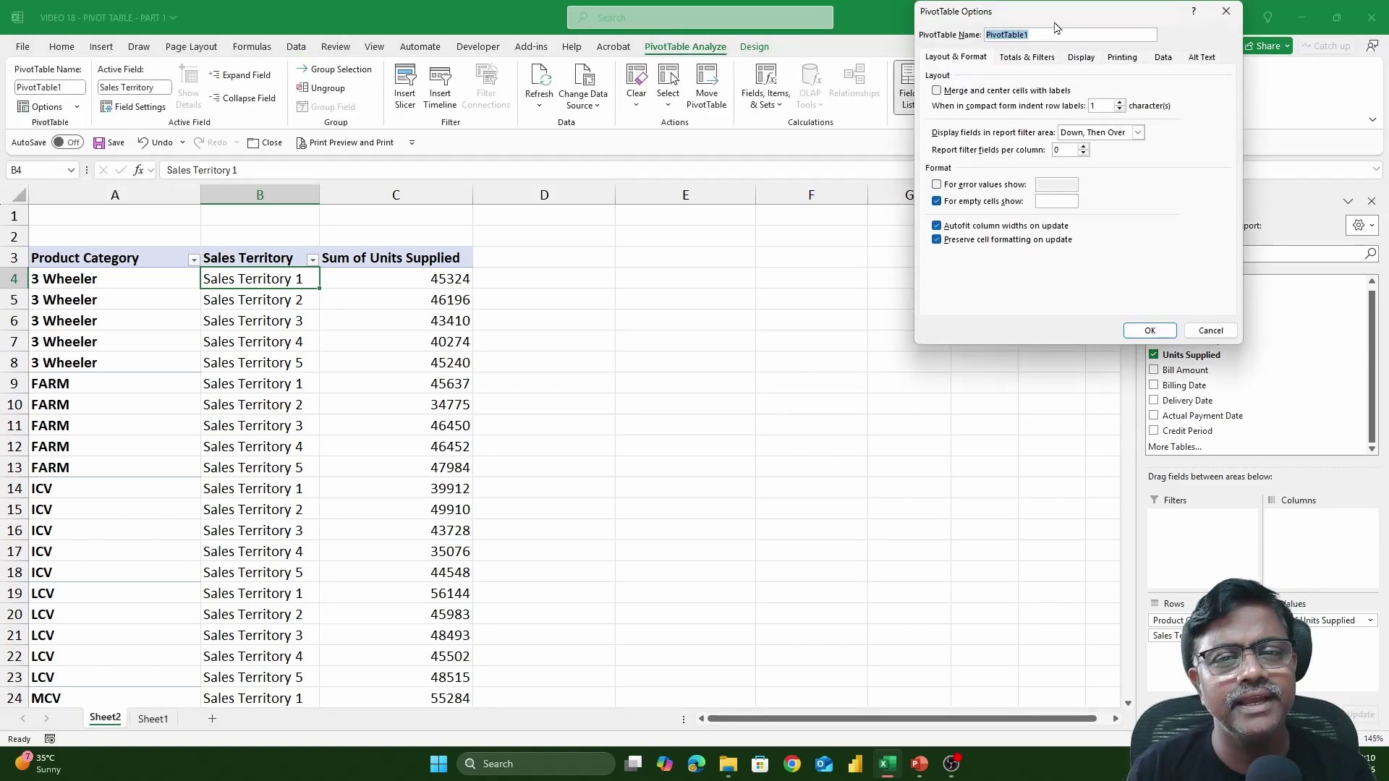
{"action": "left_click_drag", "start_coordinate": [1055, 27], "coordinate": [749, 263]}
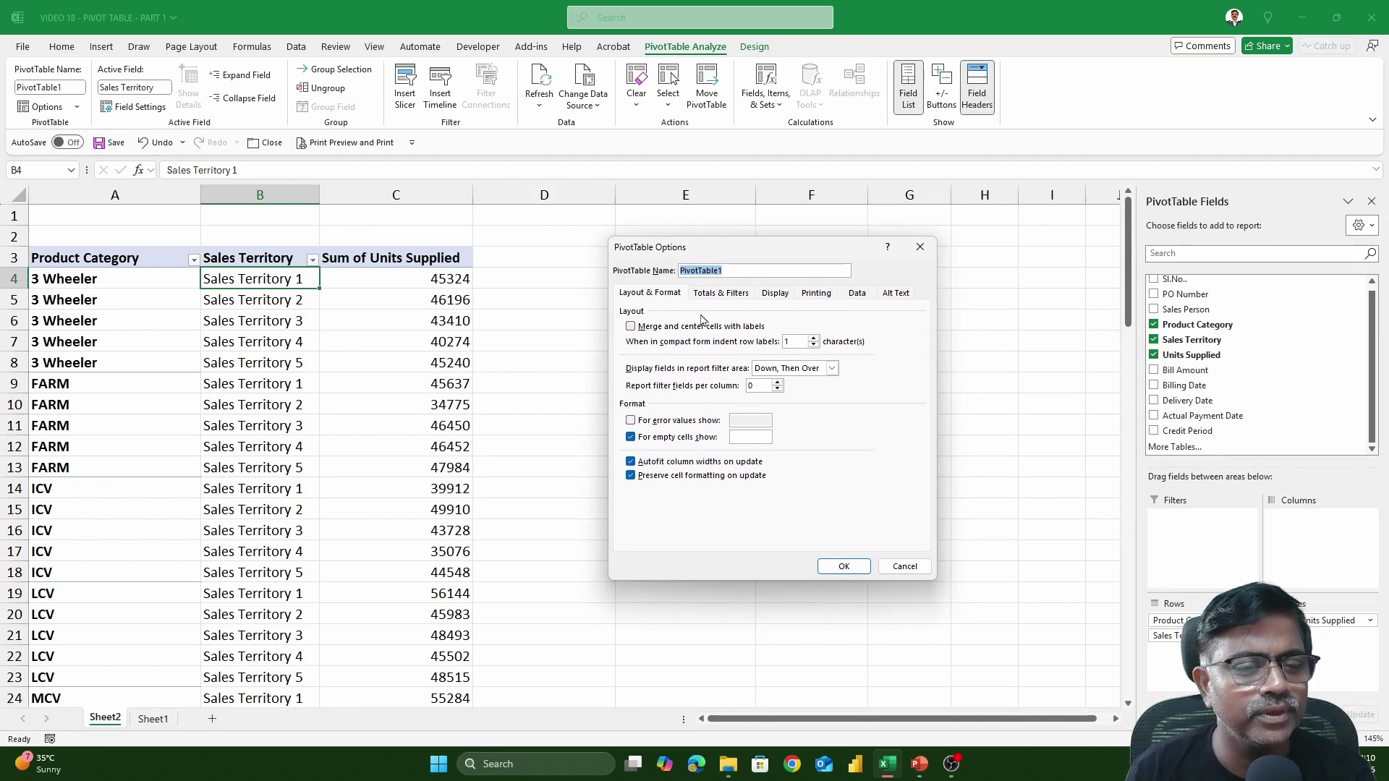
{"action": "left_click", "coordinate": [717, 293]}
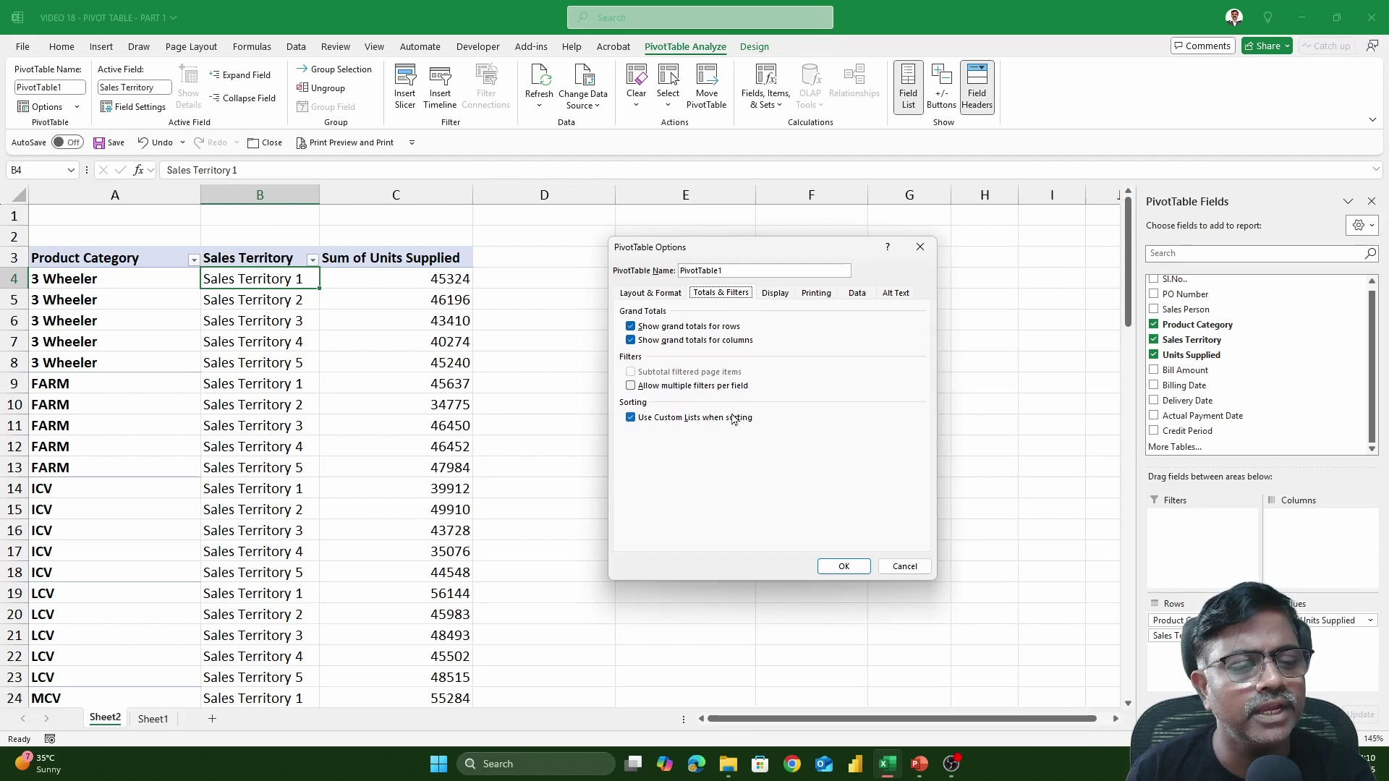
{"action": "left_click", "coordinate": [775, 294]}
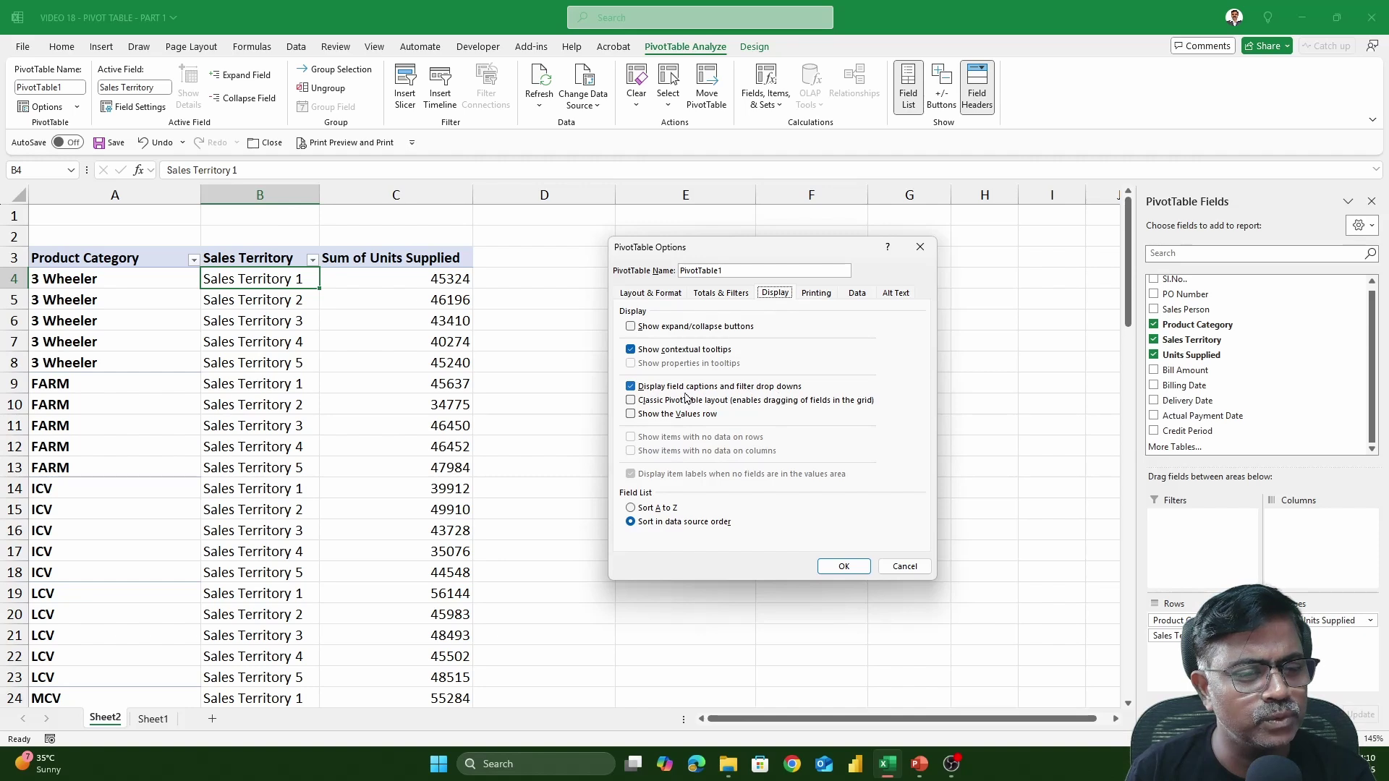
{"action": "left_click", "coordinate": [631, 387]}
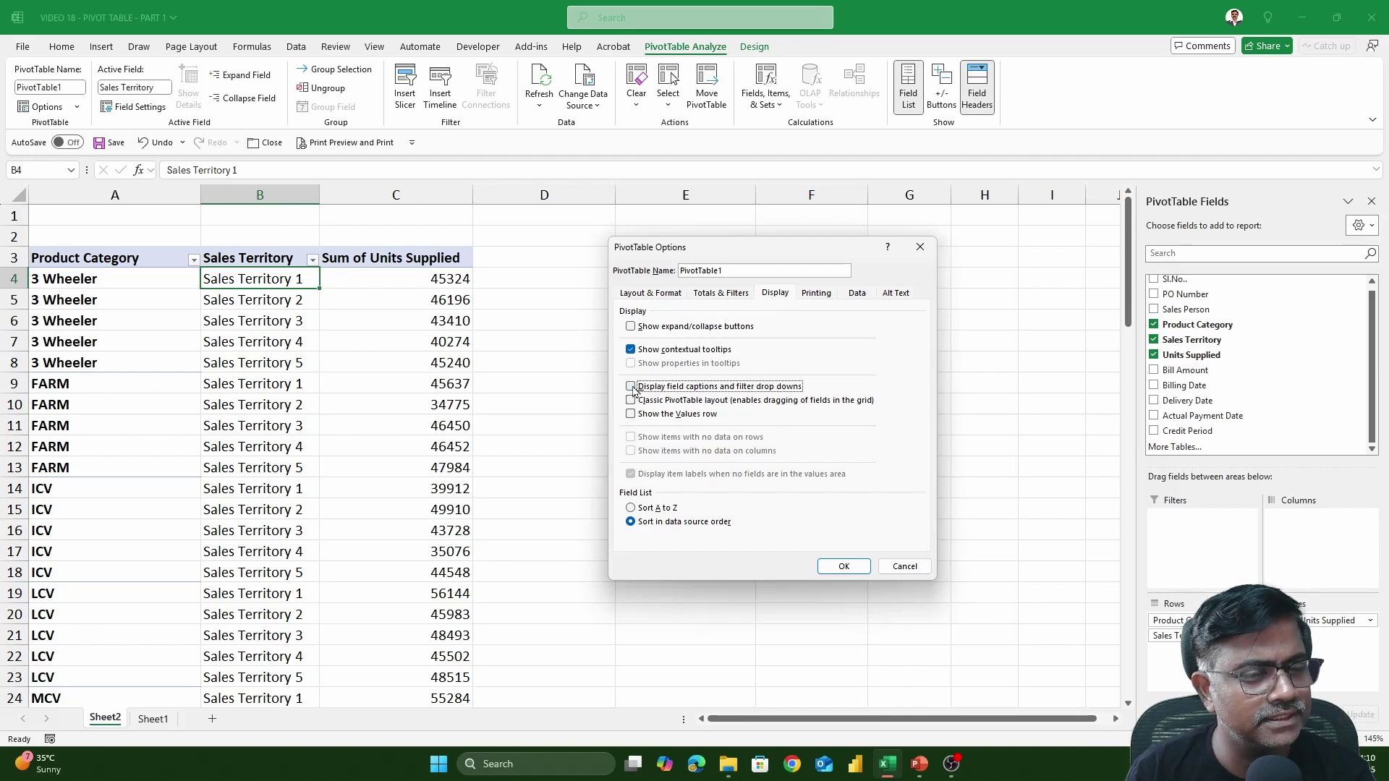
{"action": "left_click", "coordinate": [847, 567]}
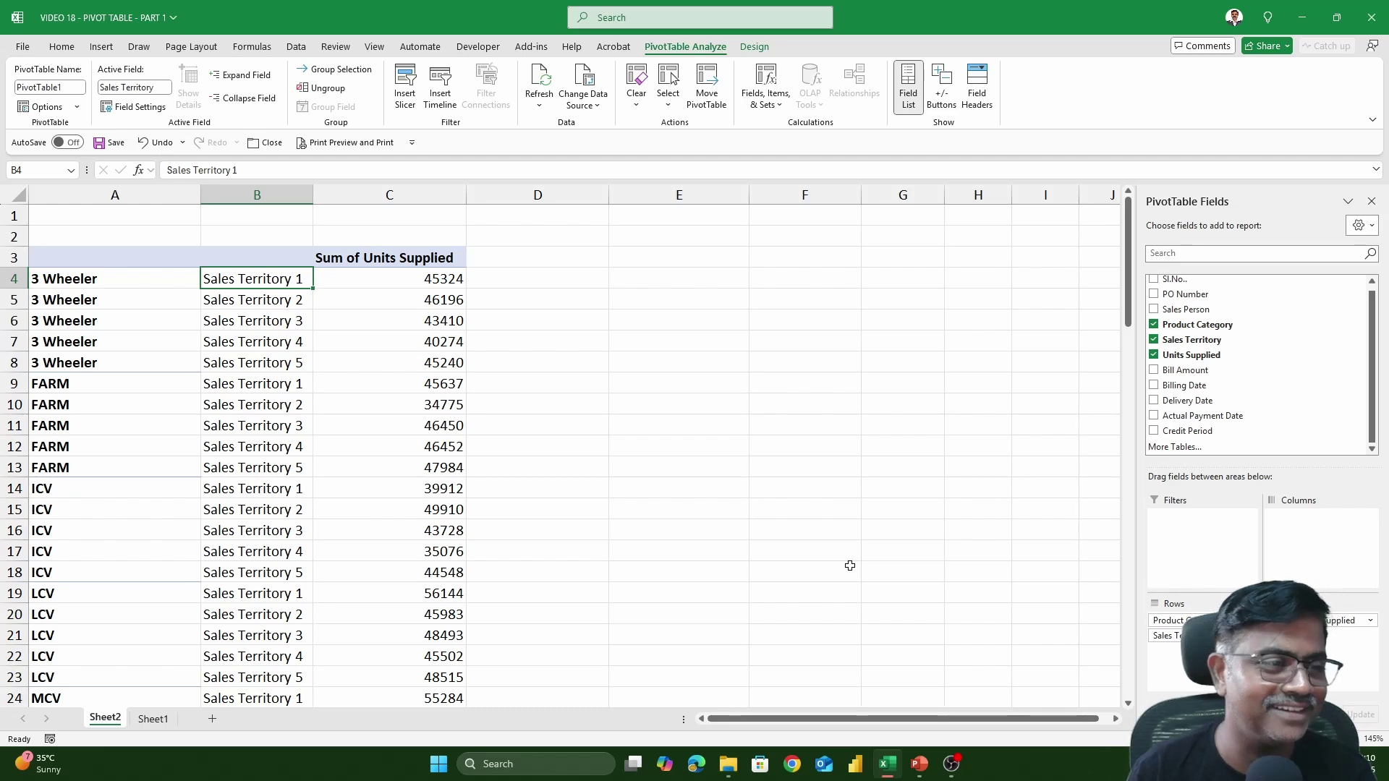
- Try to clear the blank header cell above the sales territory labels
{"action": "key", "text": "Up"}
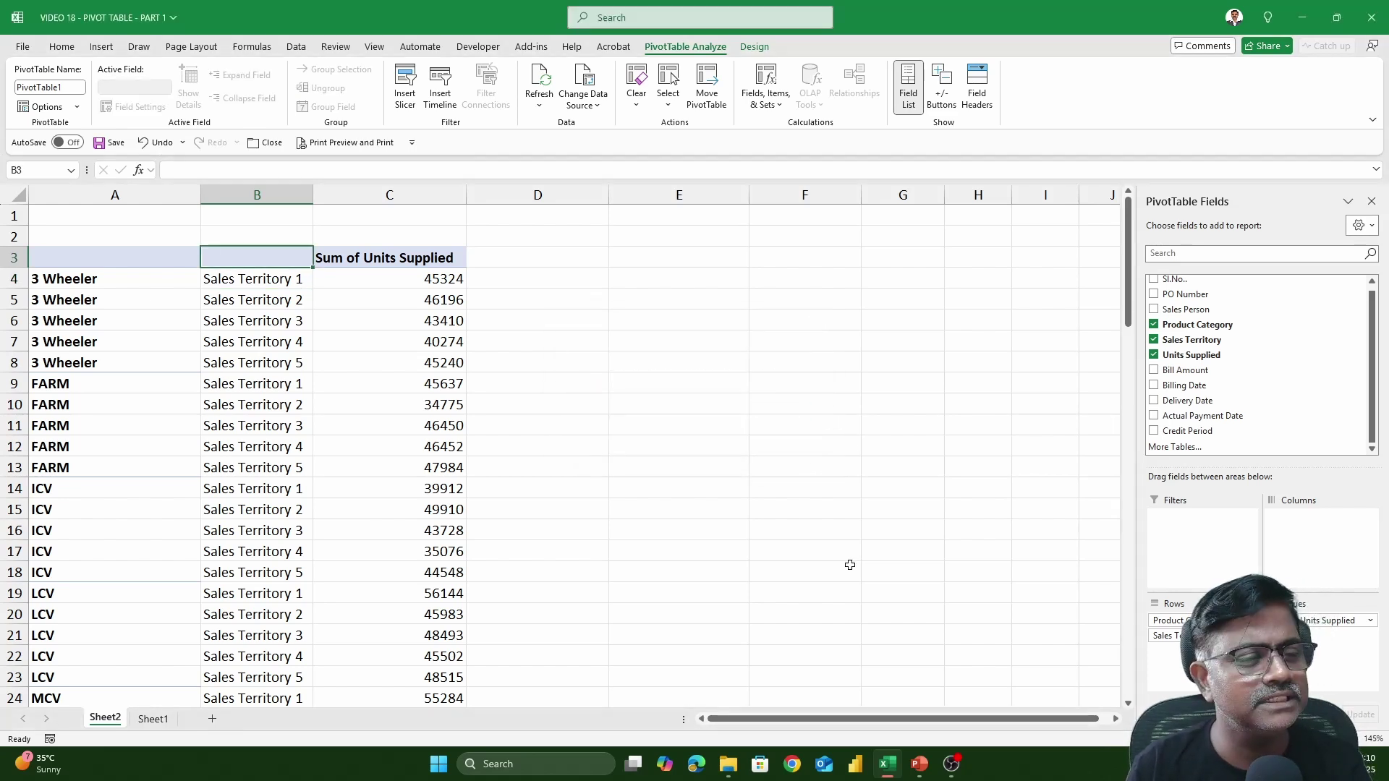
{"action": "key", "text": "Delete"}
{"action": "key", "text": "Return"}
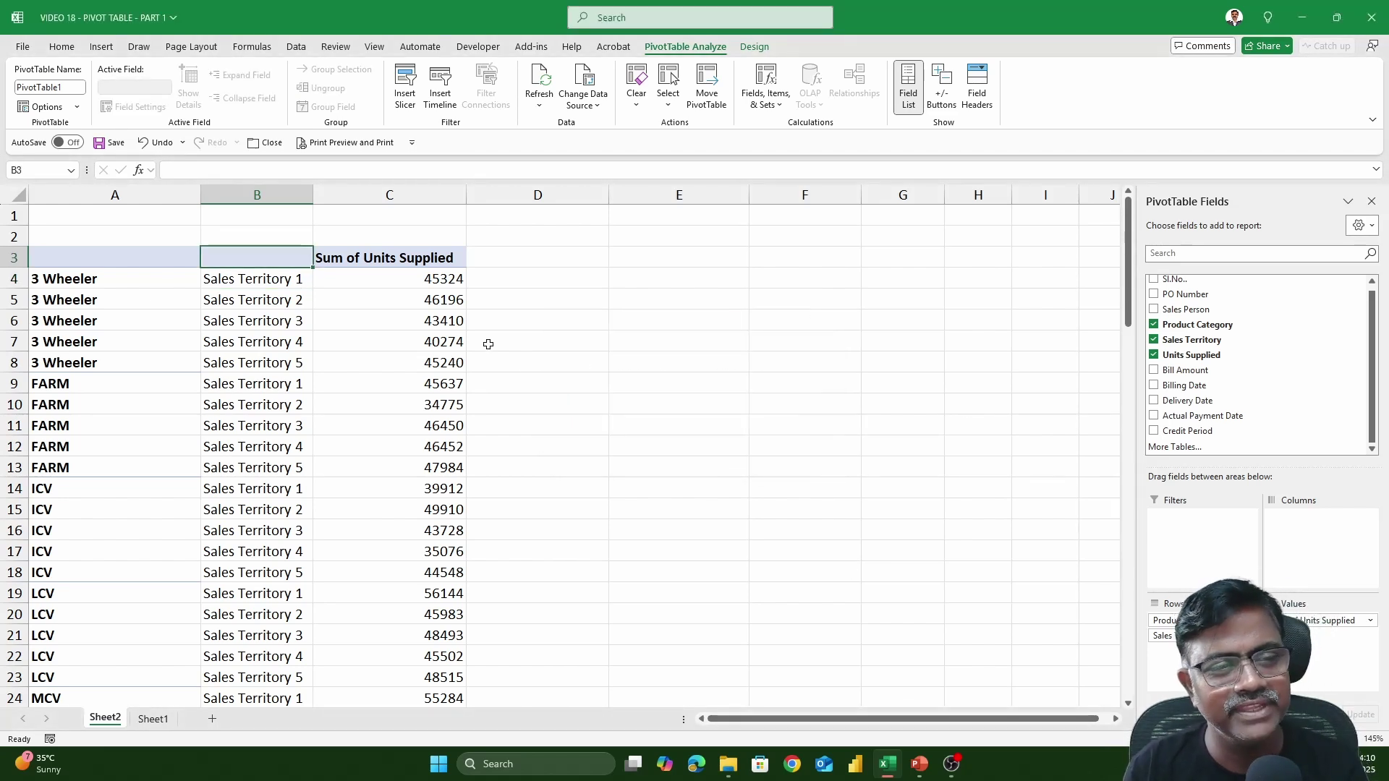
- Re-enable the display of field captions and filter drop-downs in the PivotTable Options and apply the change
{"action": "right_click", "coordinate": [268, 320]}
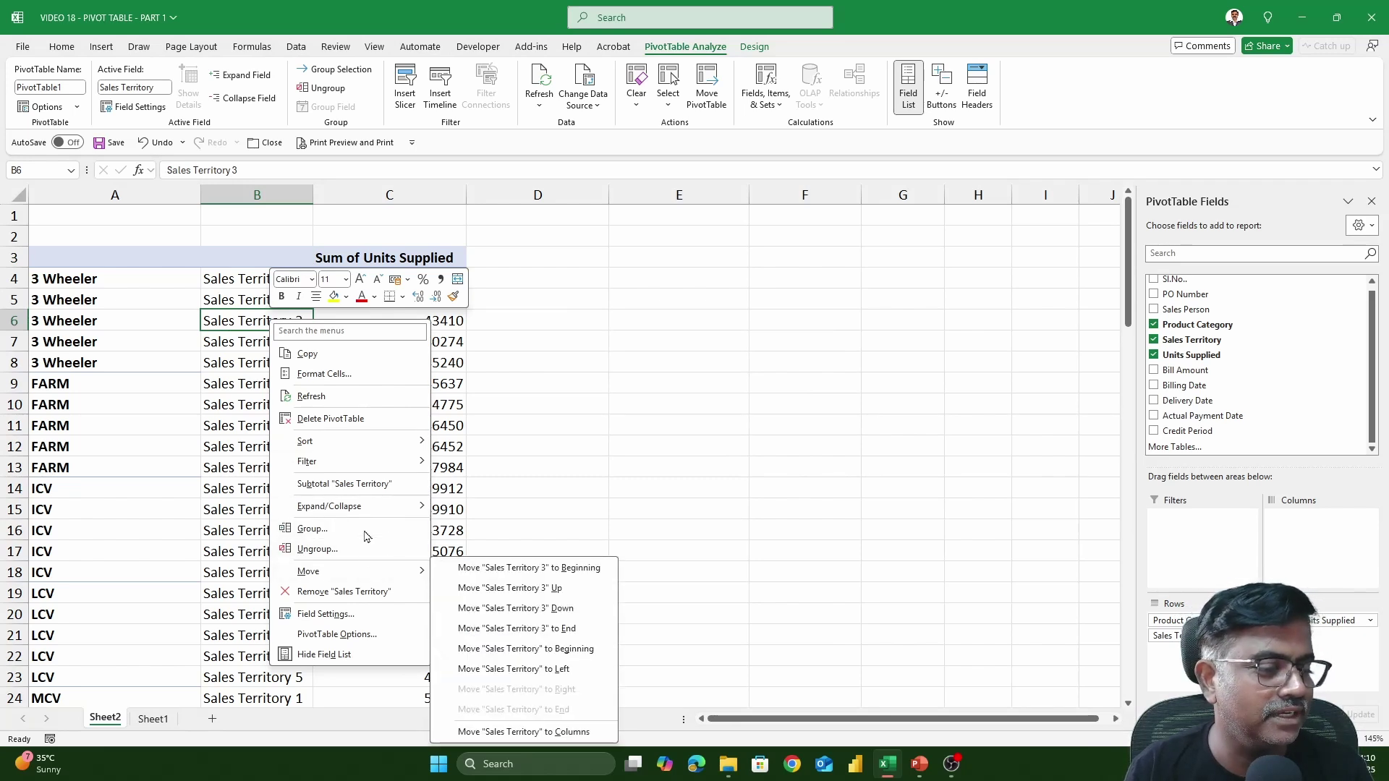
{"action": "left_click", "coordinate": [337, 634]}
{"action": "left_click", "coordinate": [557, 394]}
{"action": "left_click", "coordinate": [611, 394]}
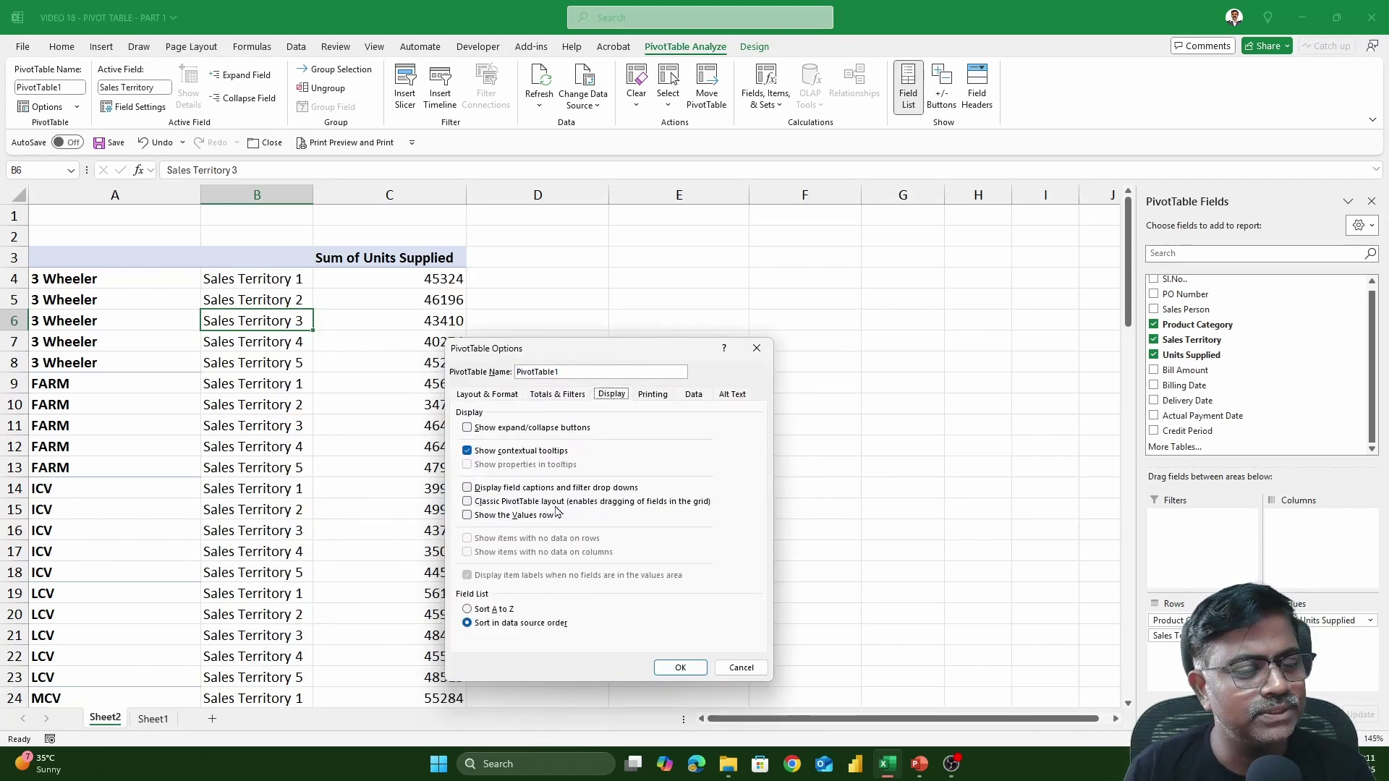
{"action": "left_click", "coordinate": [490, 489]}
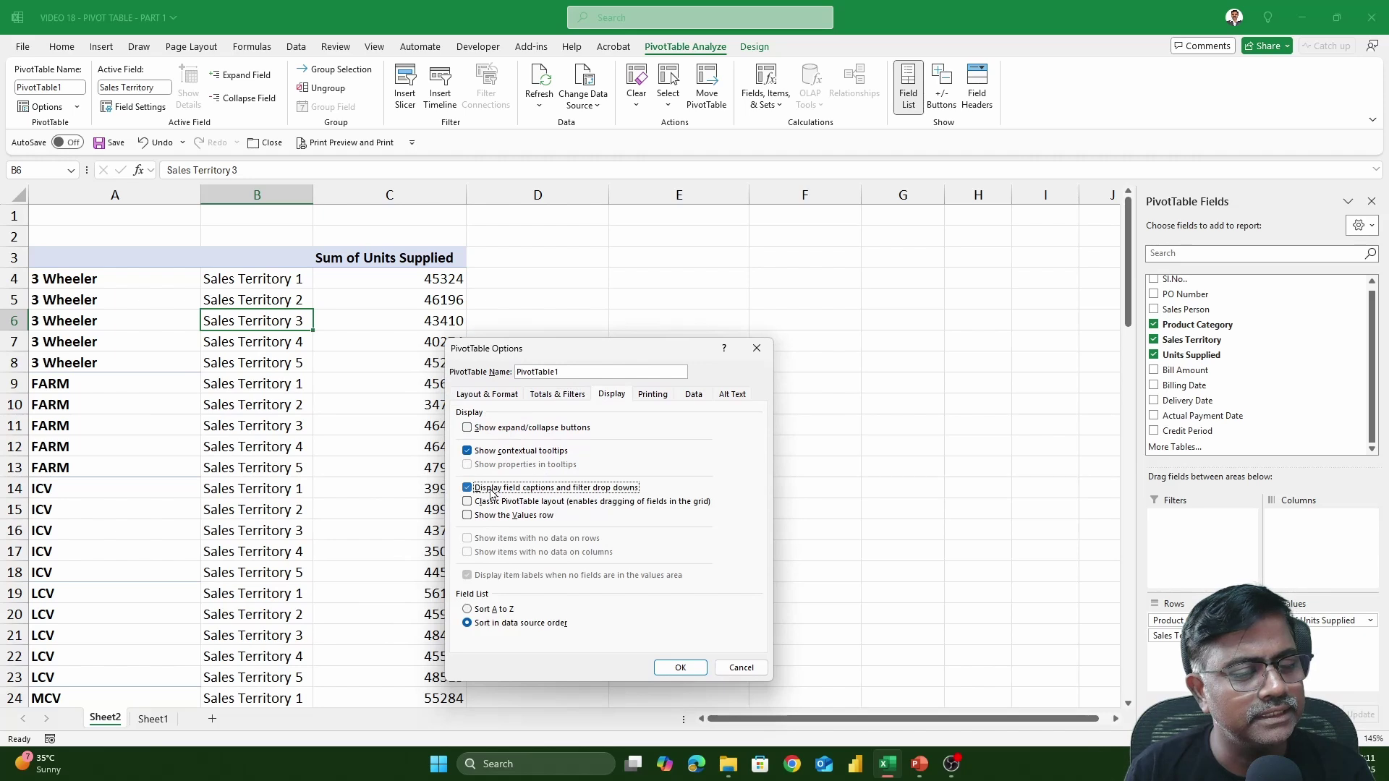
{"action": "left_click", "coordinate": [681, 667]}
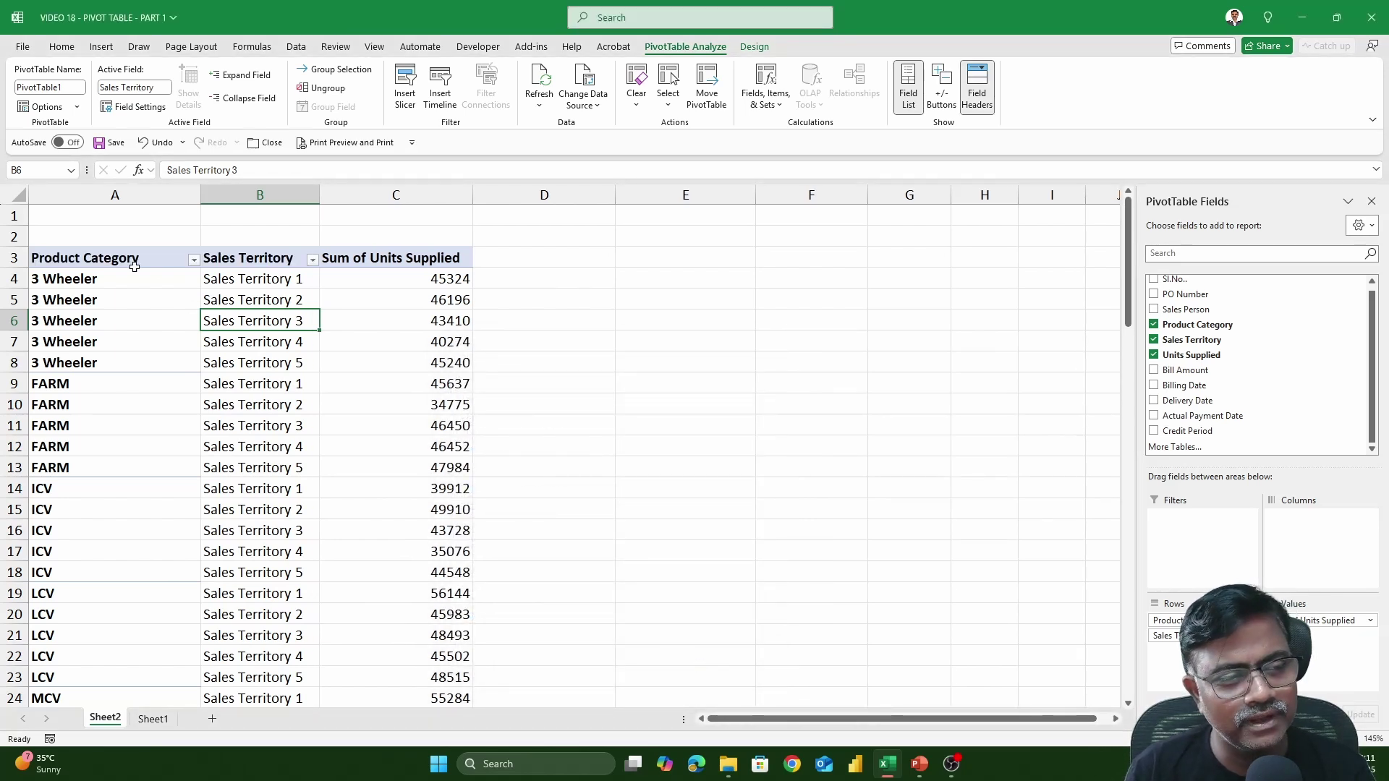
- Copy the PivotTable header cells A3:C3 and paste them into row 2 using Paste Special with the All option
{"action": "left_click_drag", "start_coordinate": [82, 238], "coordinate": [388, 238]}
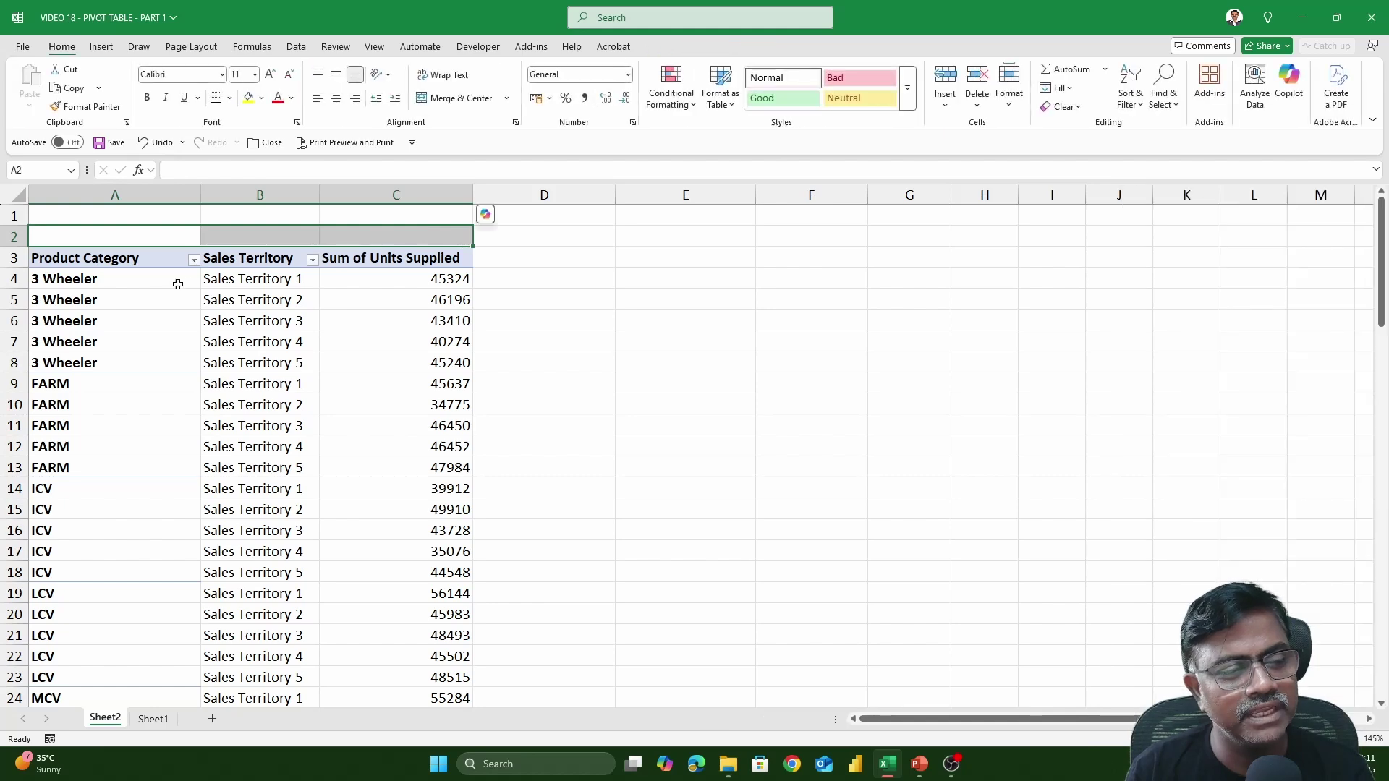
{"action": "left_click", "coordinate": [157, 266]}
{"action": "left_click_drag", "start_coordinate": [156, 262], "coordinate": [339, 258]}
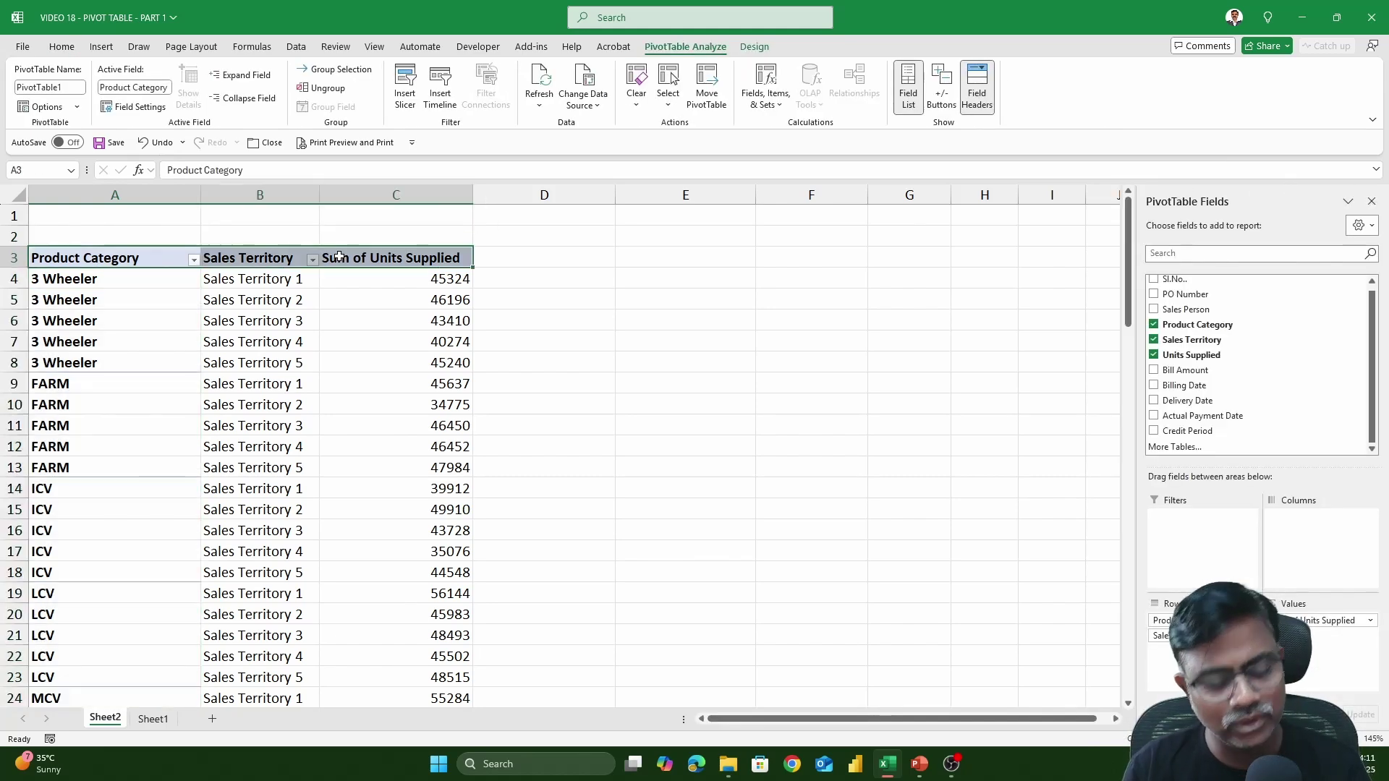
{"action": "key", "text": "ctrl+c"}
{"action": "left_click", "coordinate": [156, 241]}
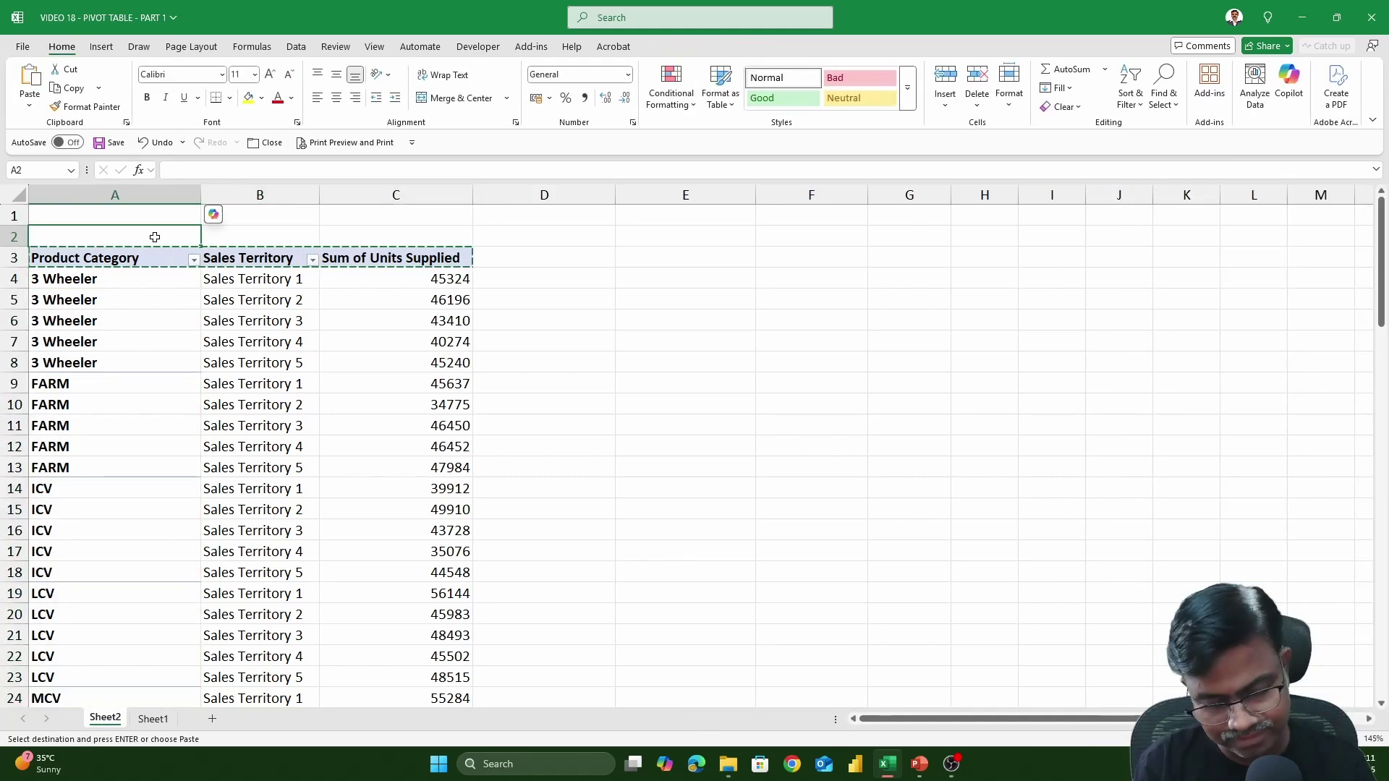
{"action": "key", "text": "ctrl+alt+v"}
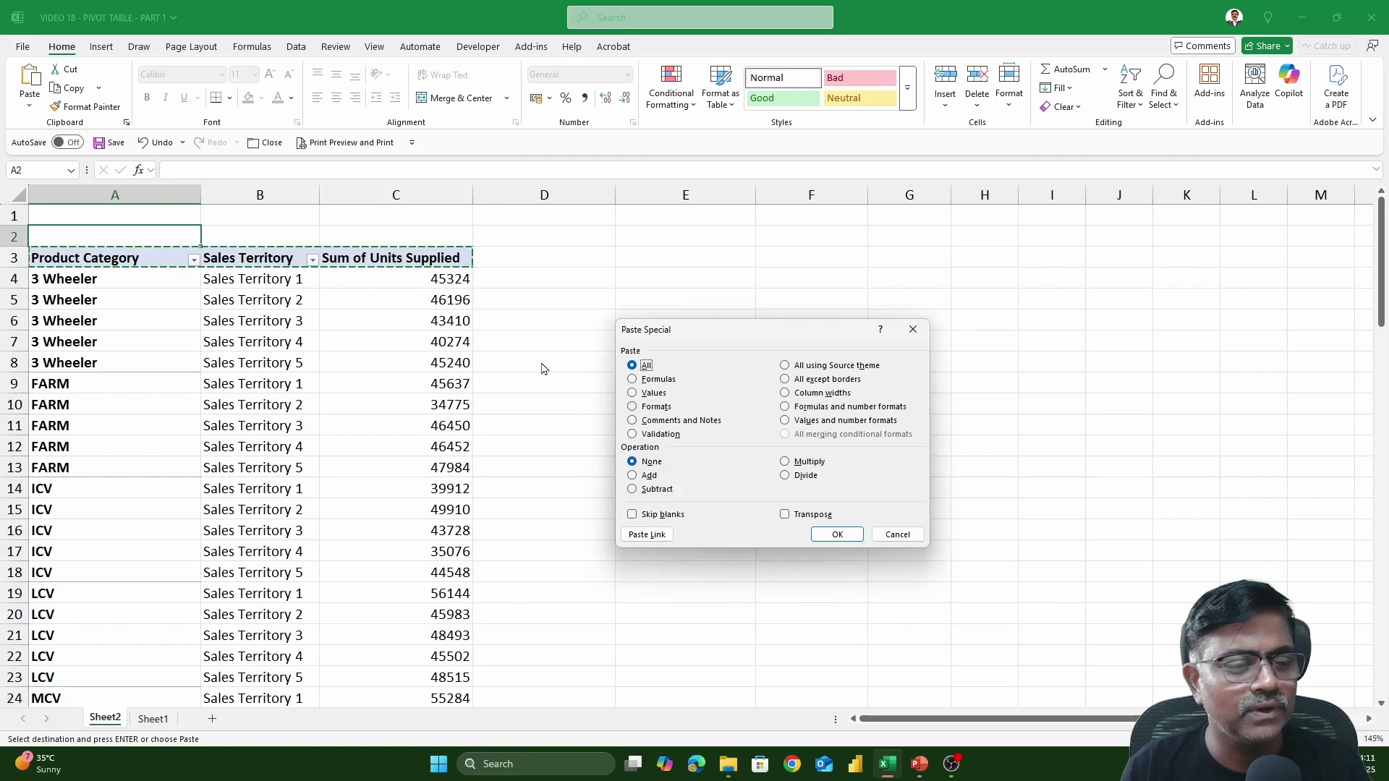
{"action": "left_click", "coordinate": [834, 535]}
{"action": "key", "text": "Escape"}
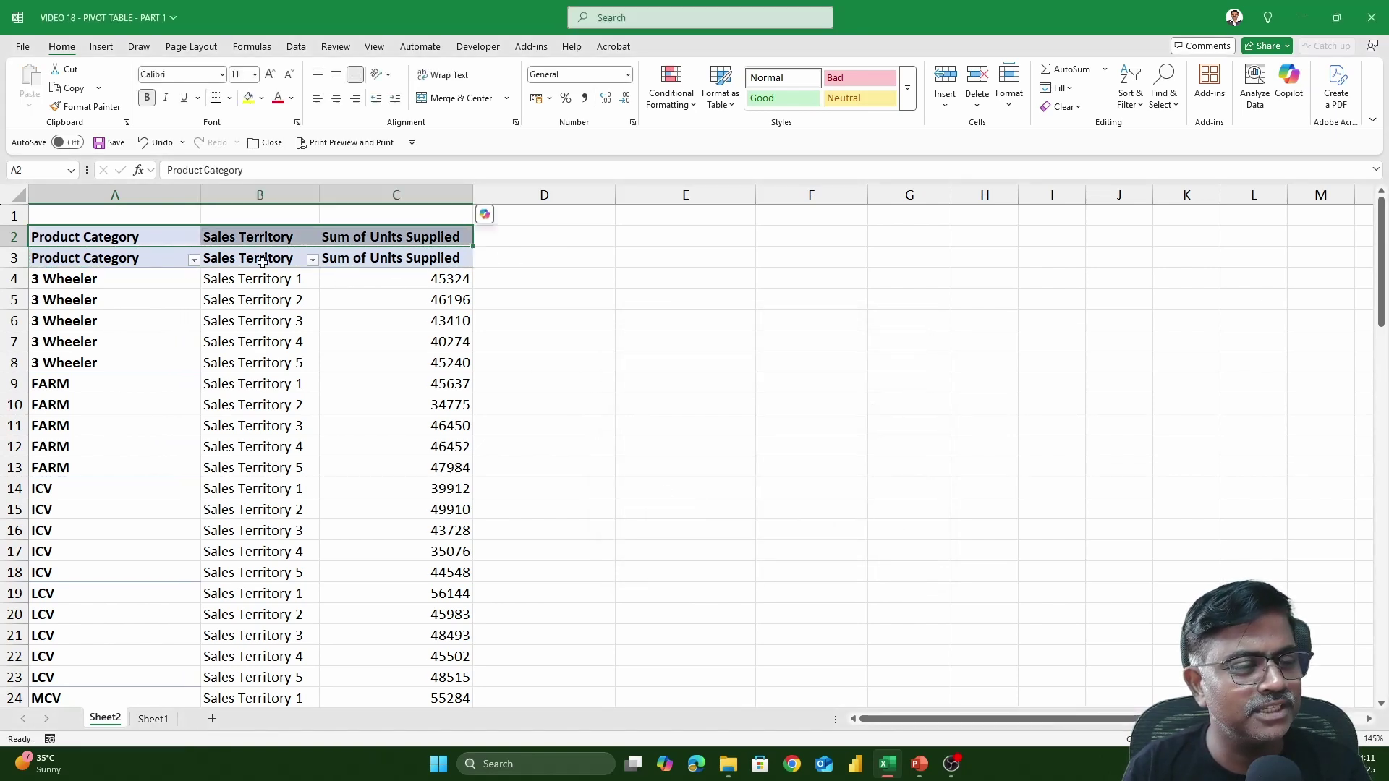
- Hide row 3 containing the PivotTable's own headers, and undo the hiding
{"action": "left_click", "coordinate": [138, 264]}
{"action": "left_click", "coordinate": [22, 258]}
{"action": "right_click", "coordinate": [24, 258]}
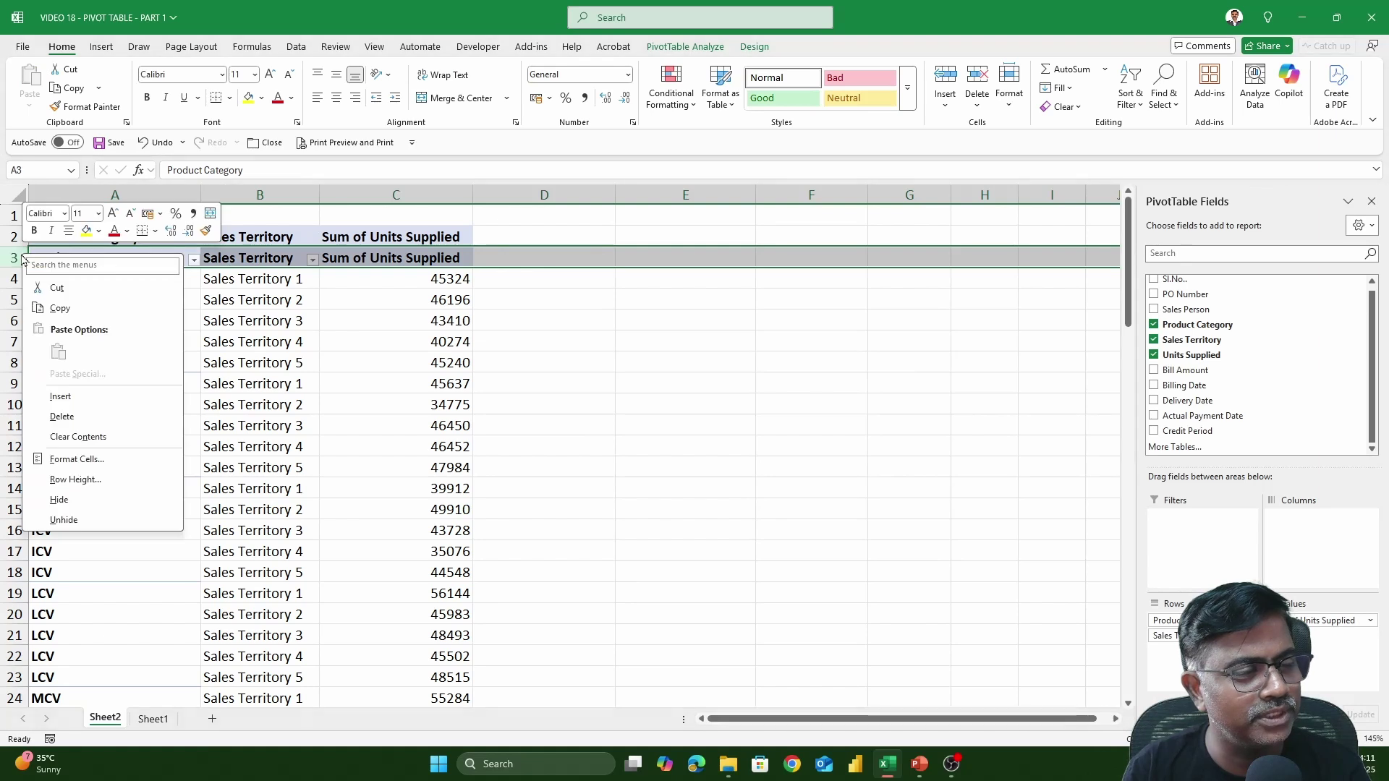
{"action": "left_click", "coordinate": [80, 499]}
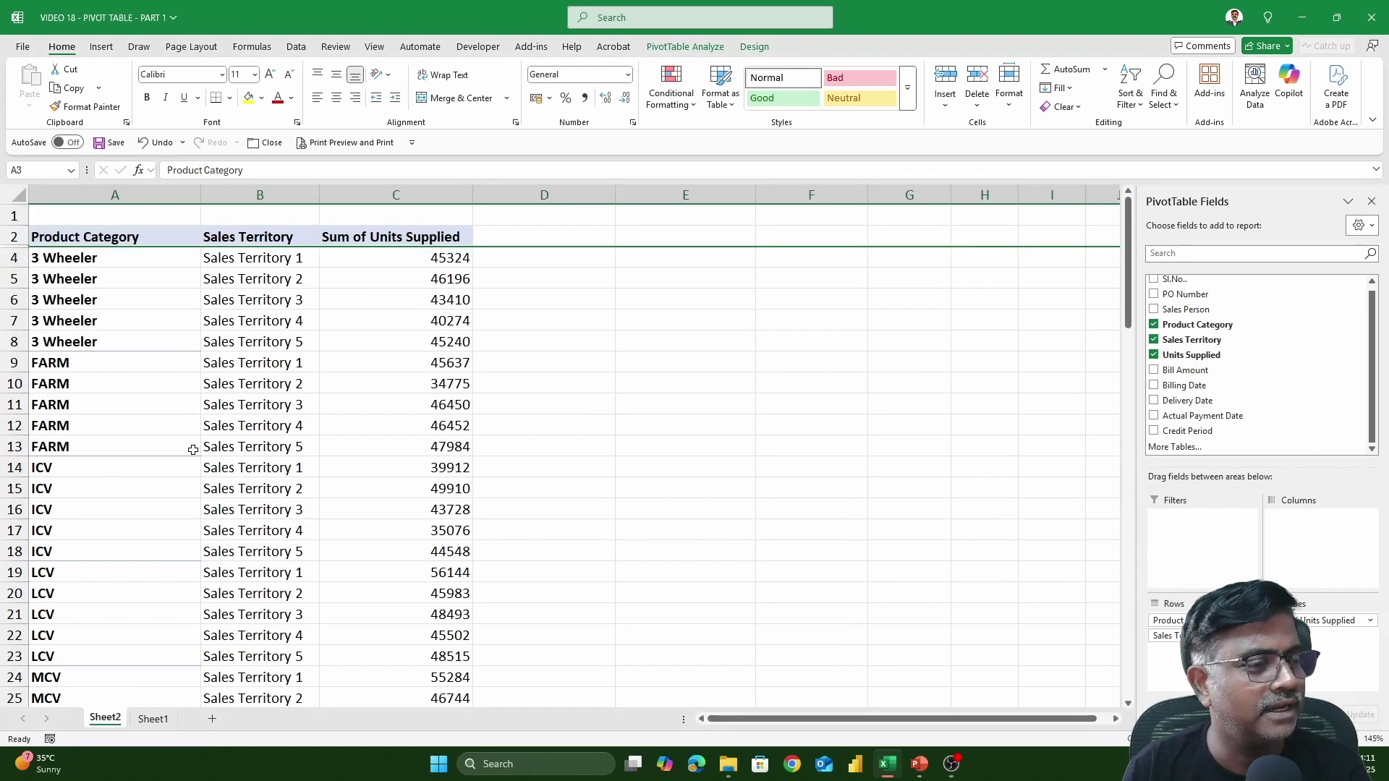
{"action": "left_click", "coordinate": [292, 343]}
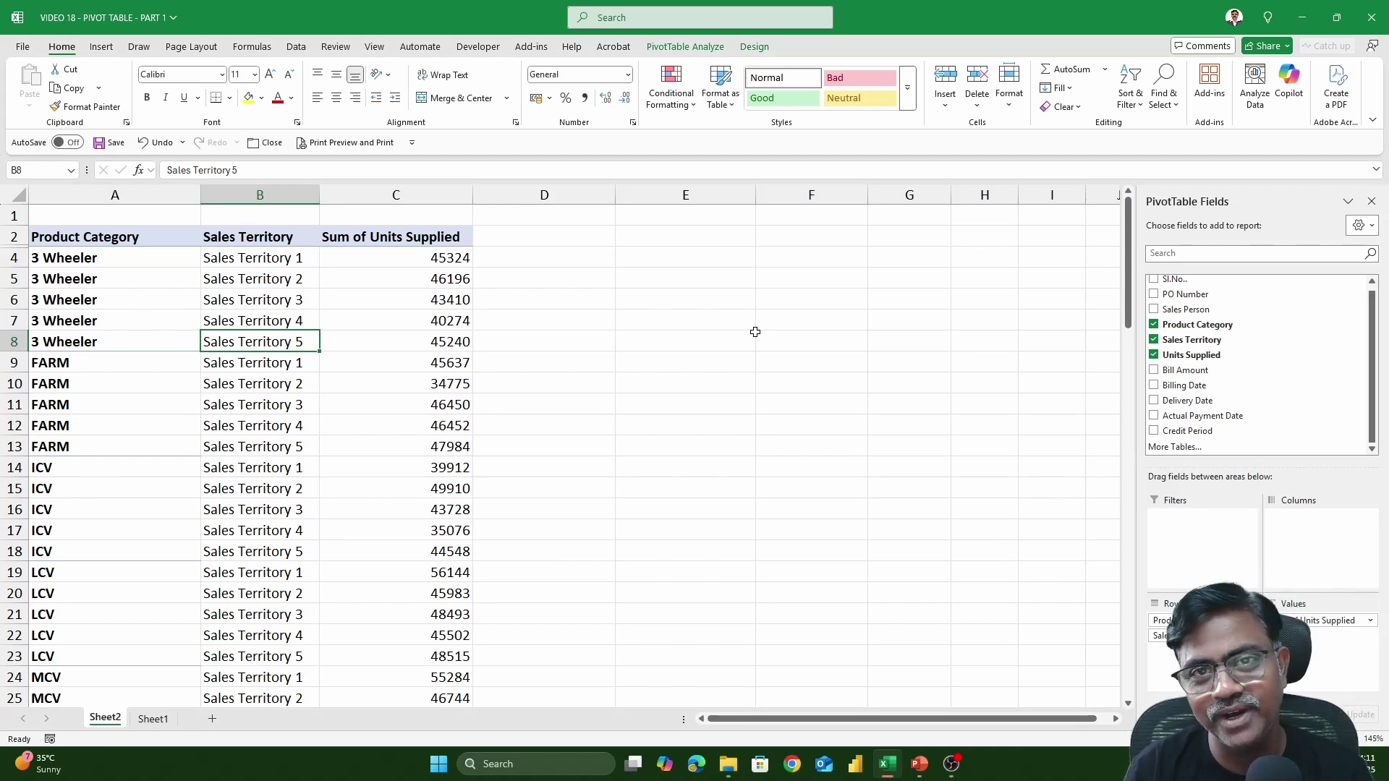
{"action": "key", "text": "ctrl+z"}
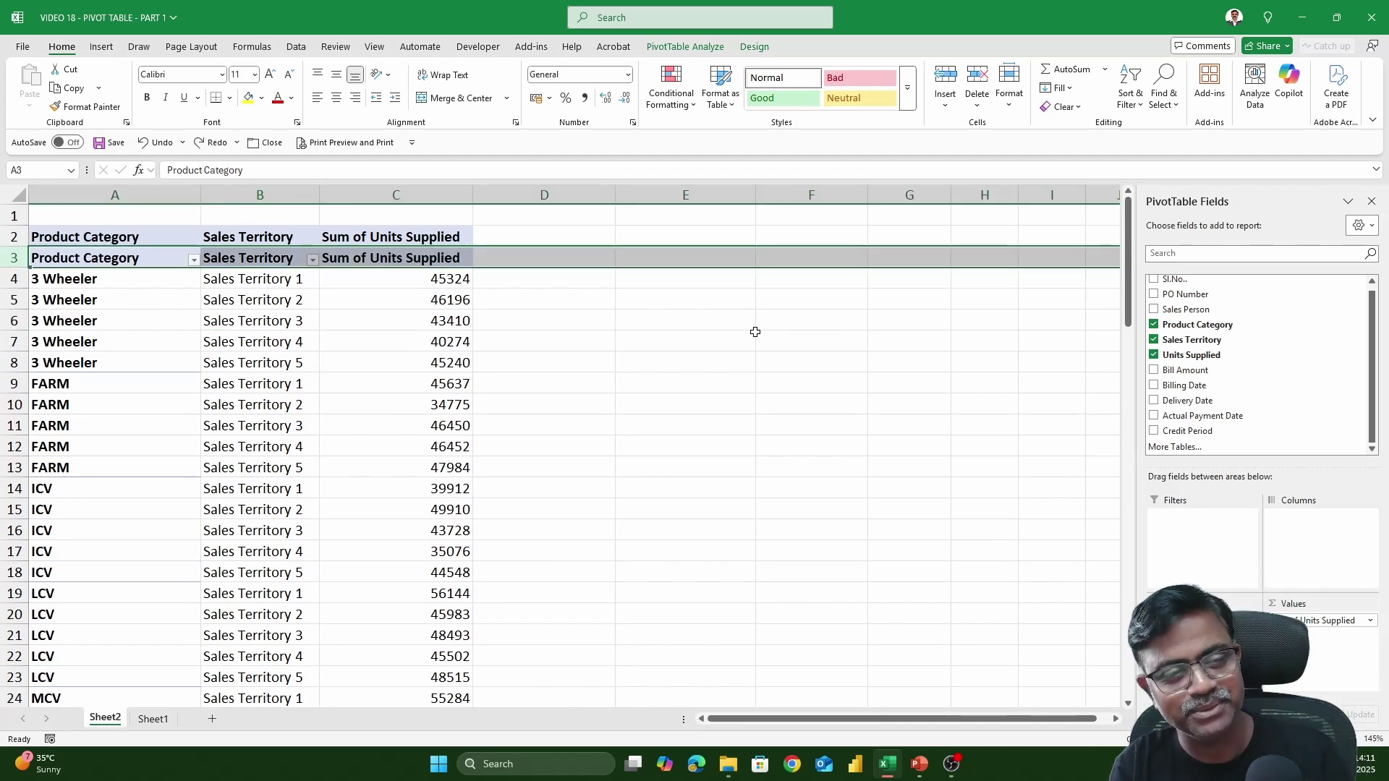
{"action": "left_click", "coordinate": [328, 320]}
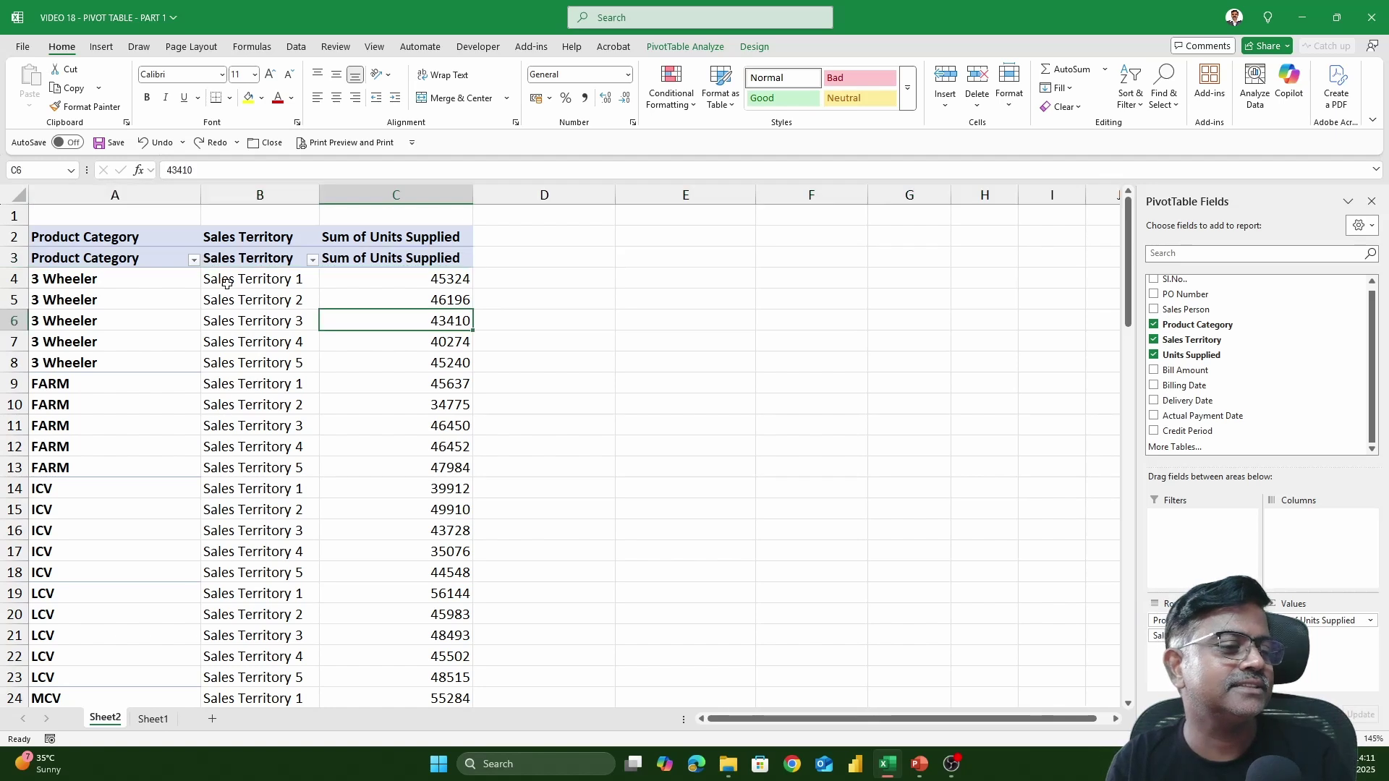
- Delete row 2 with the copied headers above the PivotTable
{"action": "left_click", "coordinate": [5, 240]}
{"action": "right_click", "coordinate": [5, 241]}
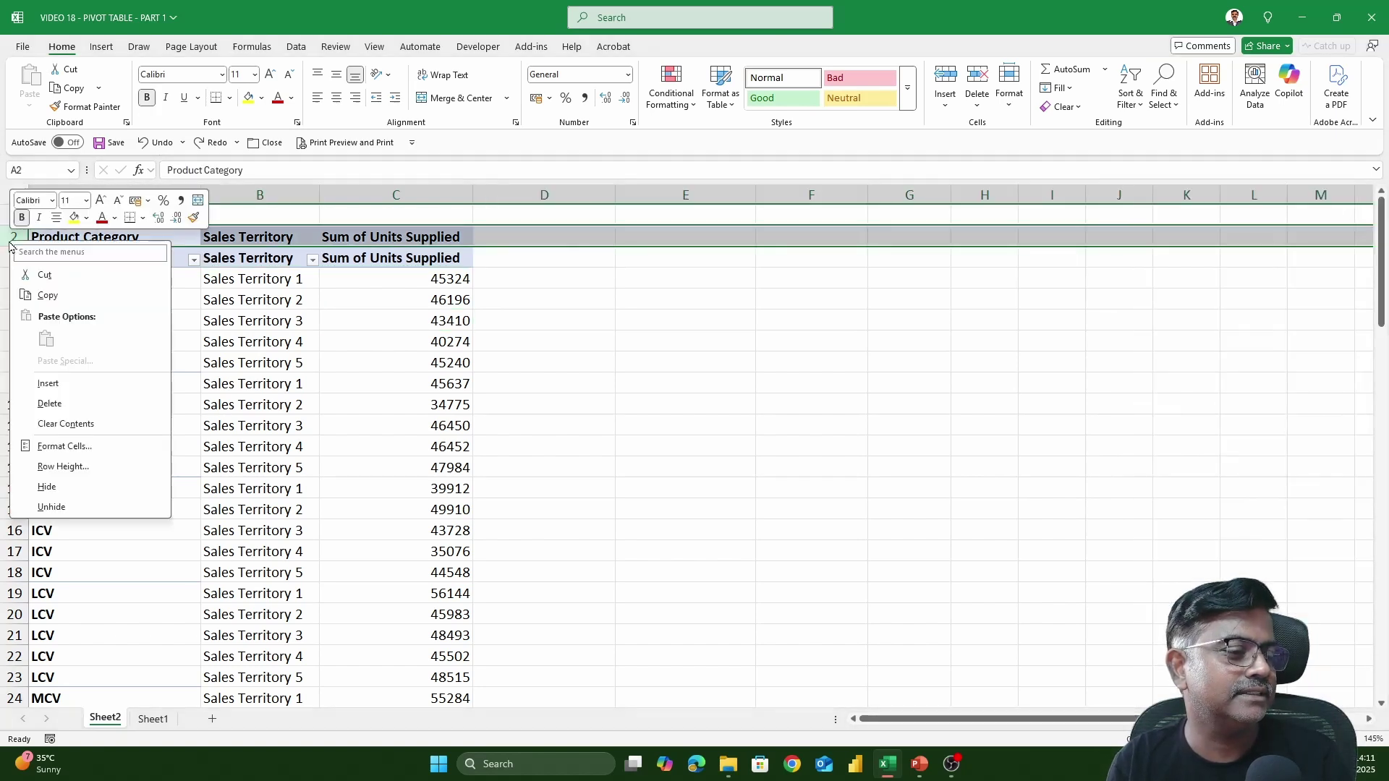
{"action": "left_click", "coordinate": [43, 403]}
{"action": "left_click", "coordinate": [271, 240]}
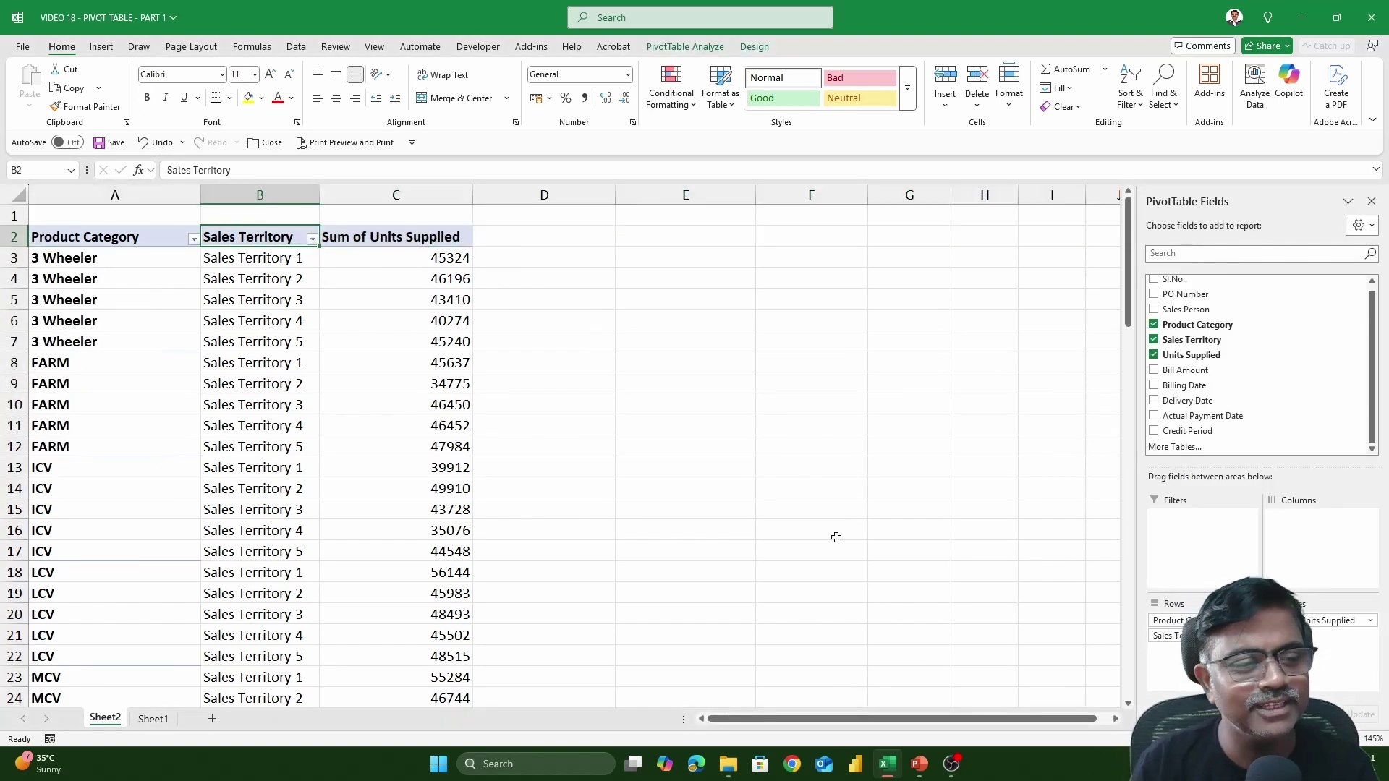
- Review the display, data, and layout and format settings in the PivotTable Options
{"action": "right_click", "coordinate": [295, 302]}
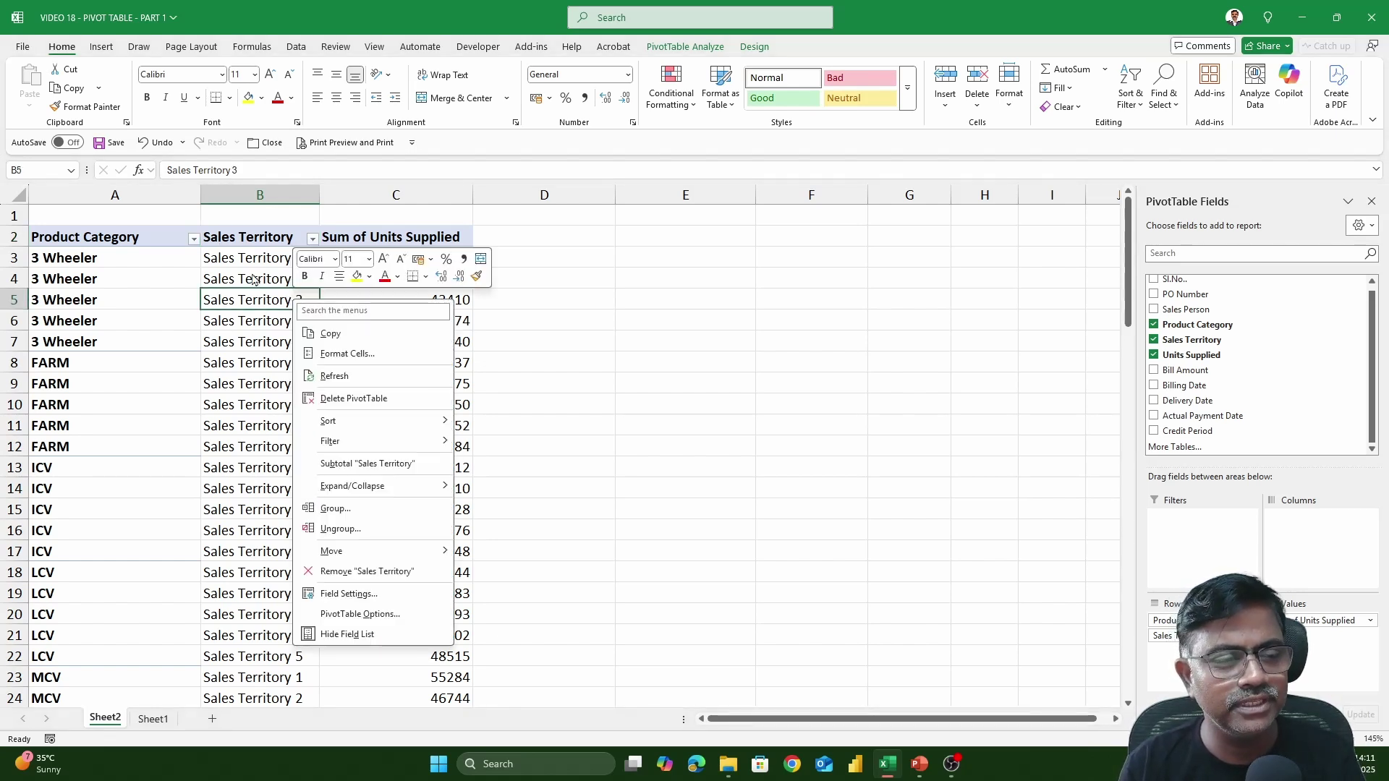
{"action": "left_click", "coordinate": [751, 49]}
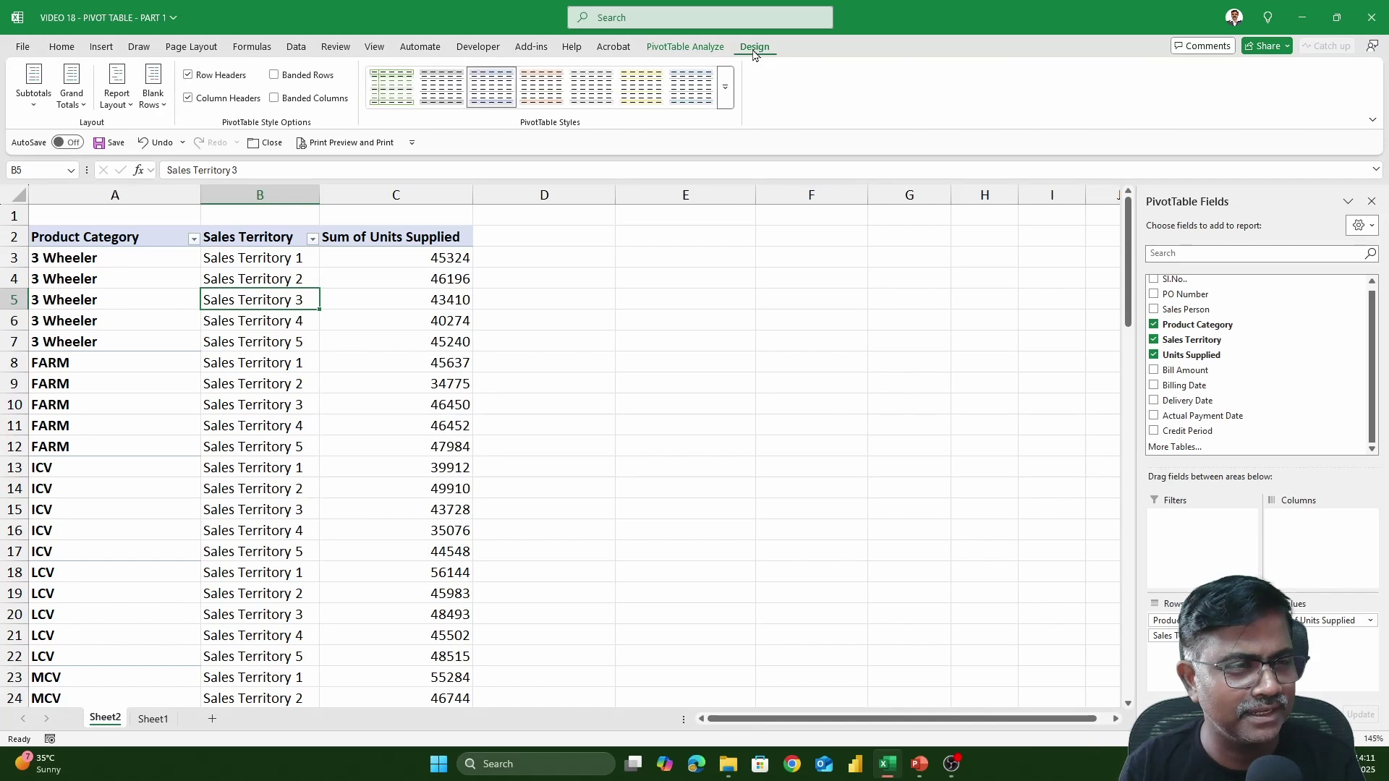
{"action": "right_click", "coordinate": [172, 298]}
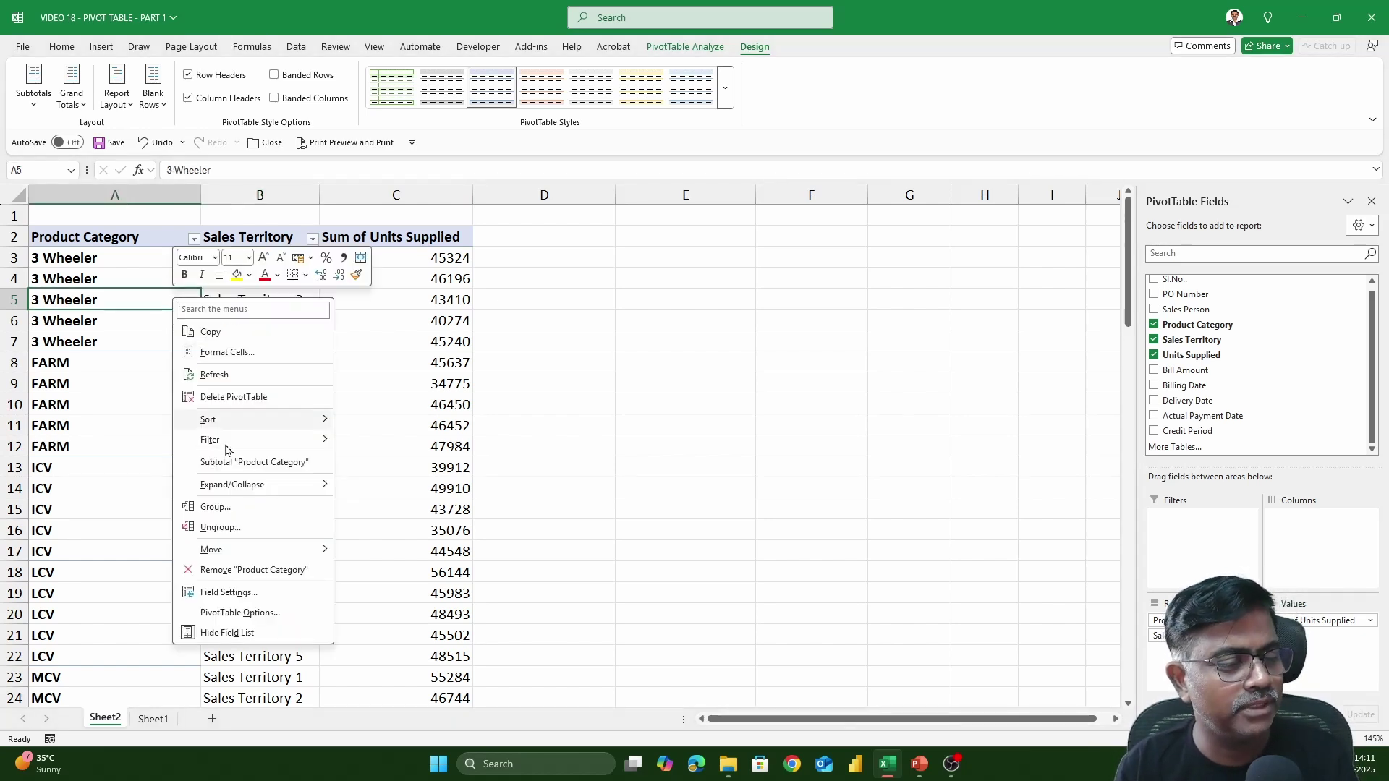
{"action": "left_click", "coordinate": [263, 612]}
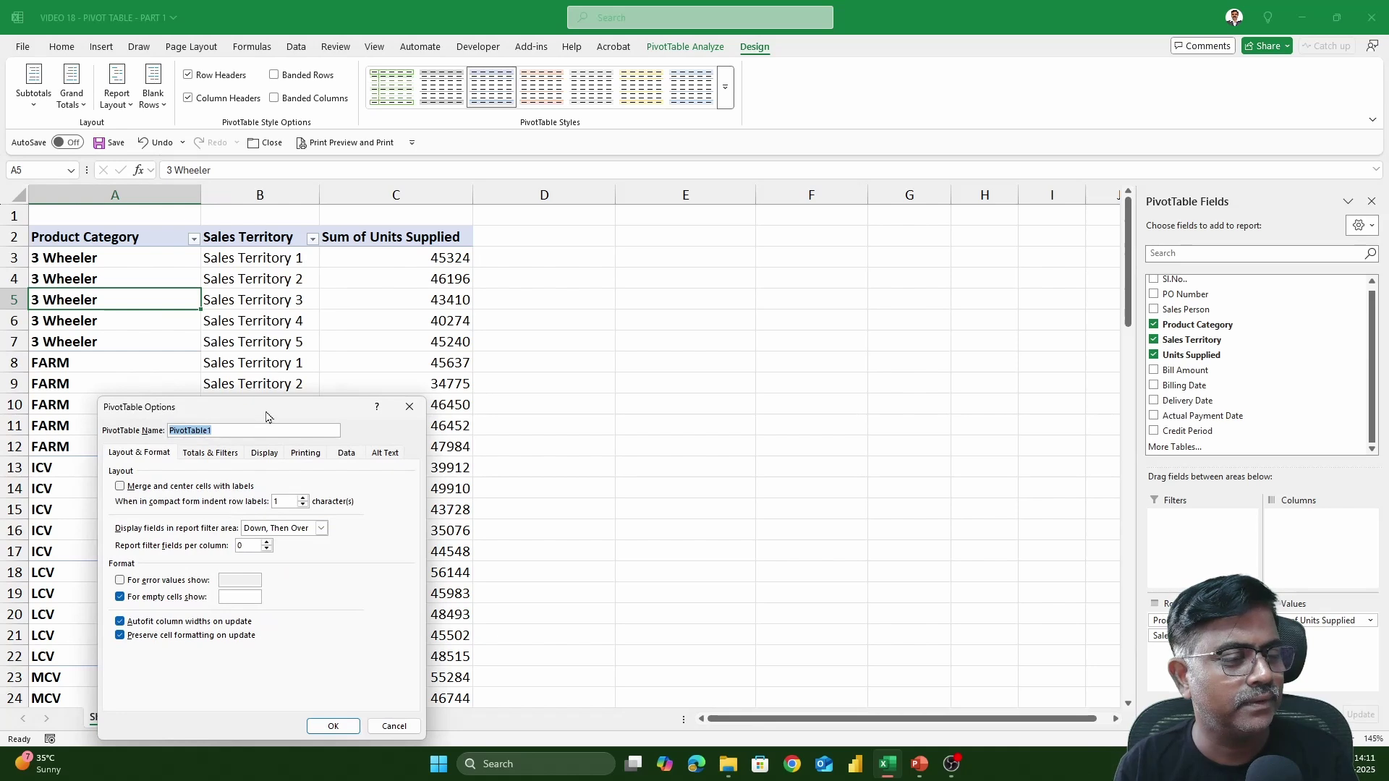
{"action": "left_click_drag", "start_coordinate": [267, 415], "coordinate": [653, 297]}
{"action": "left_click", "coordinate": [649, 336]}
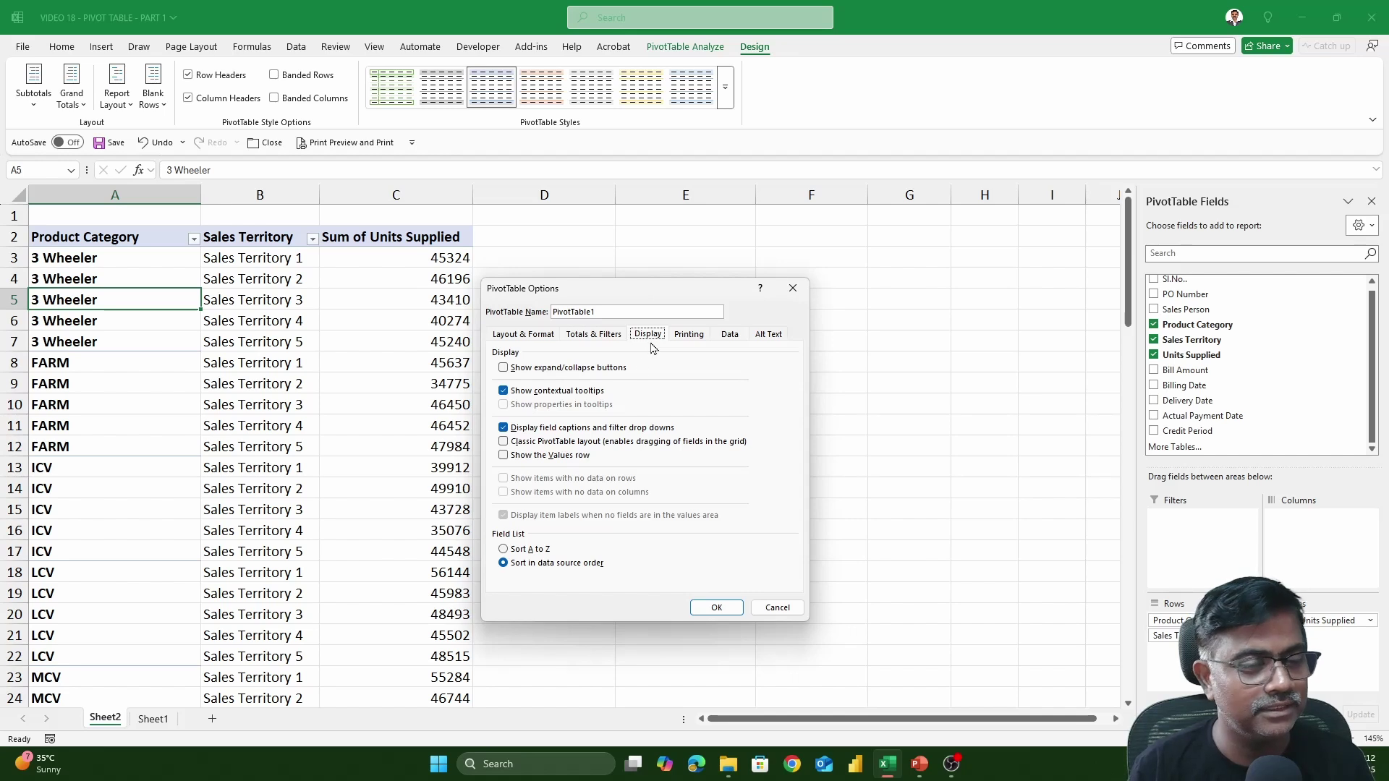
{"action": "left_click", "coordinate": [734, 337]}
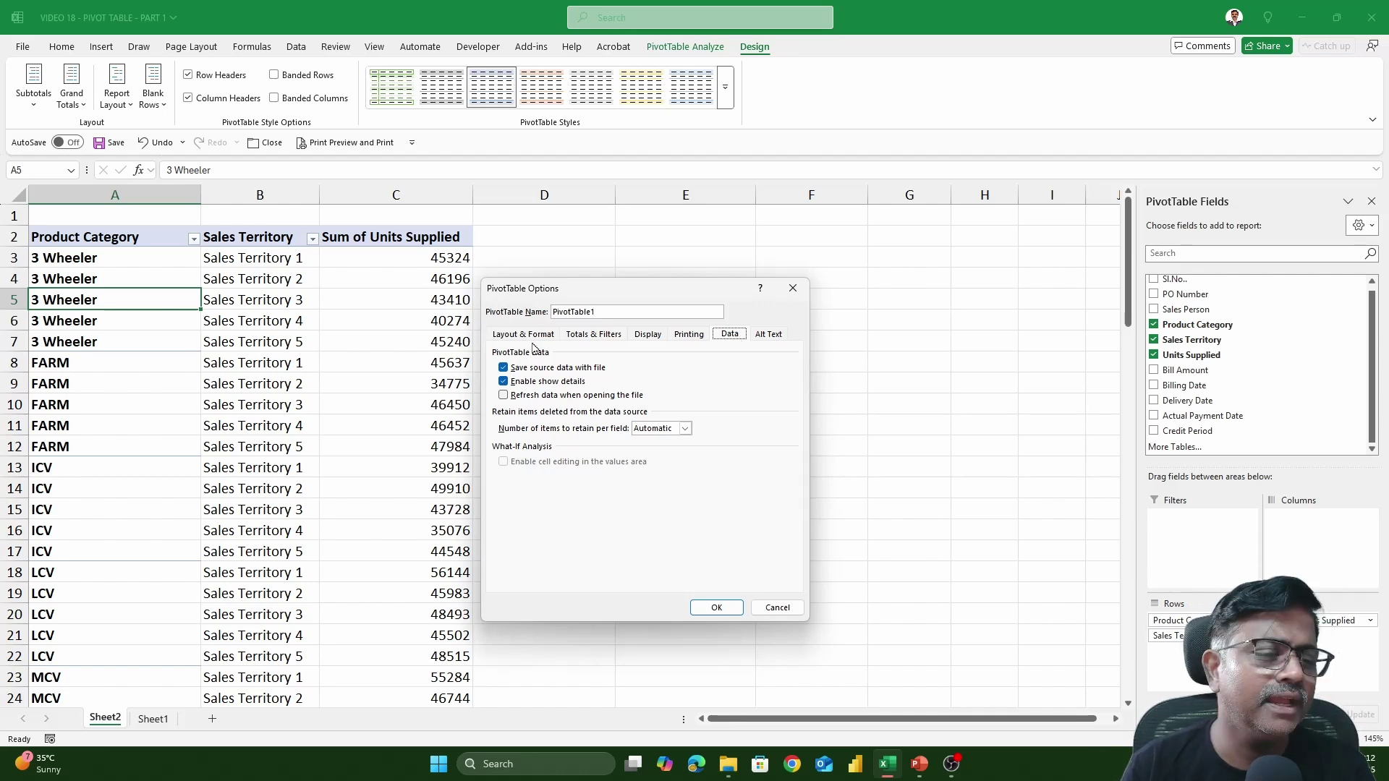
{"action": "left_click", "coordinate": [529, 337]}
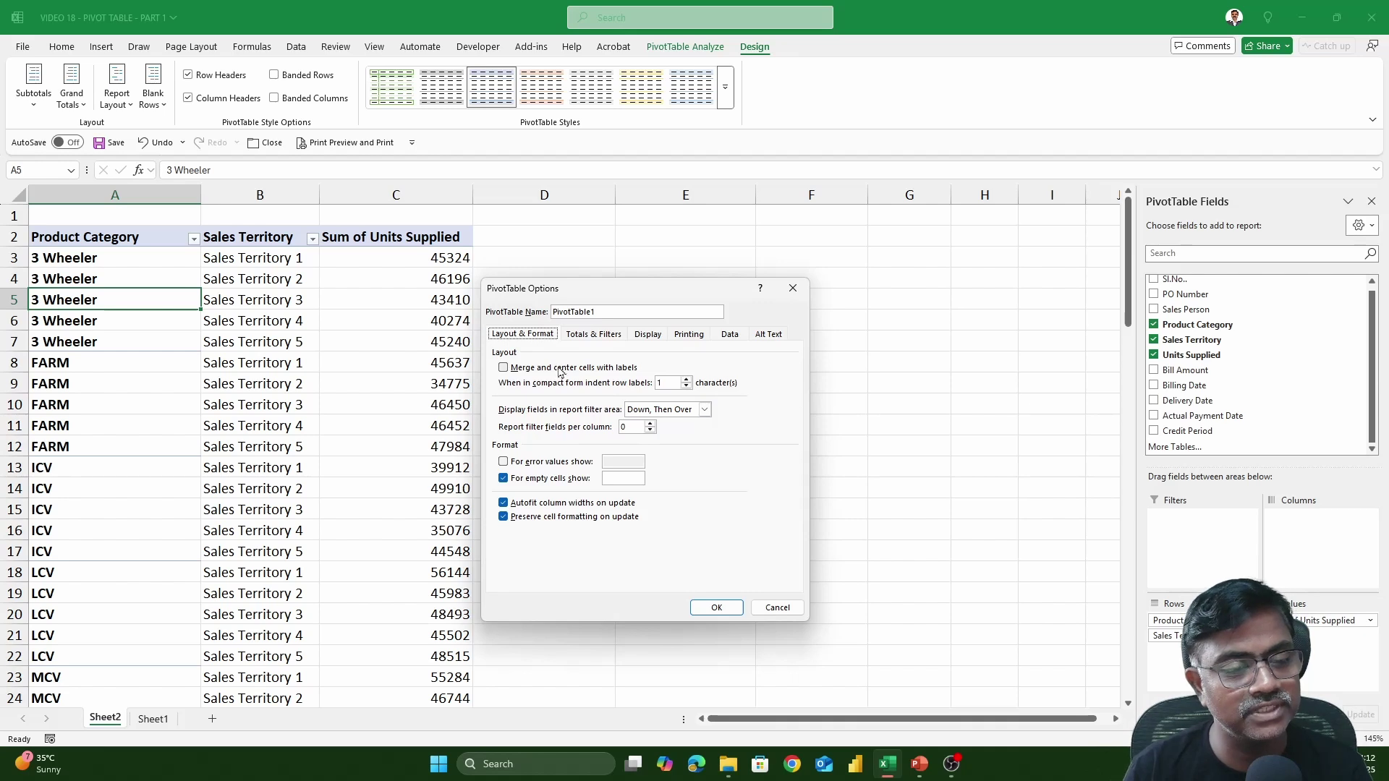
{"action": "left_click", "coordinate": [722, 608]}
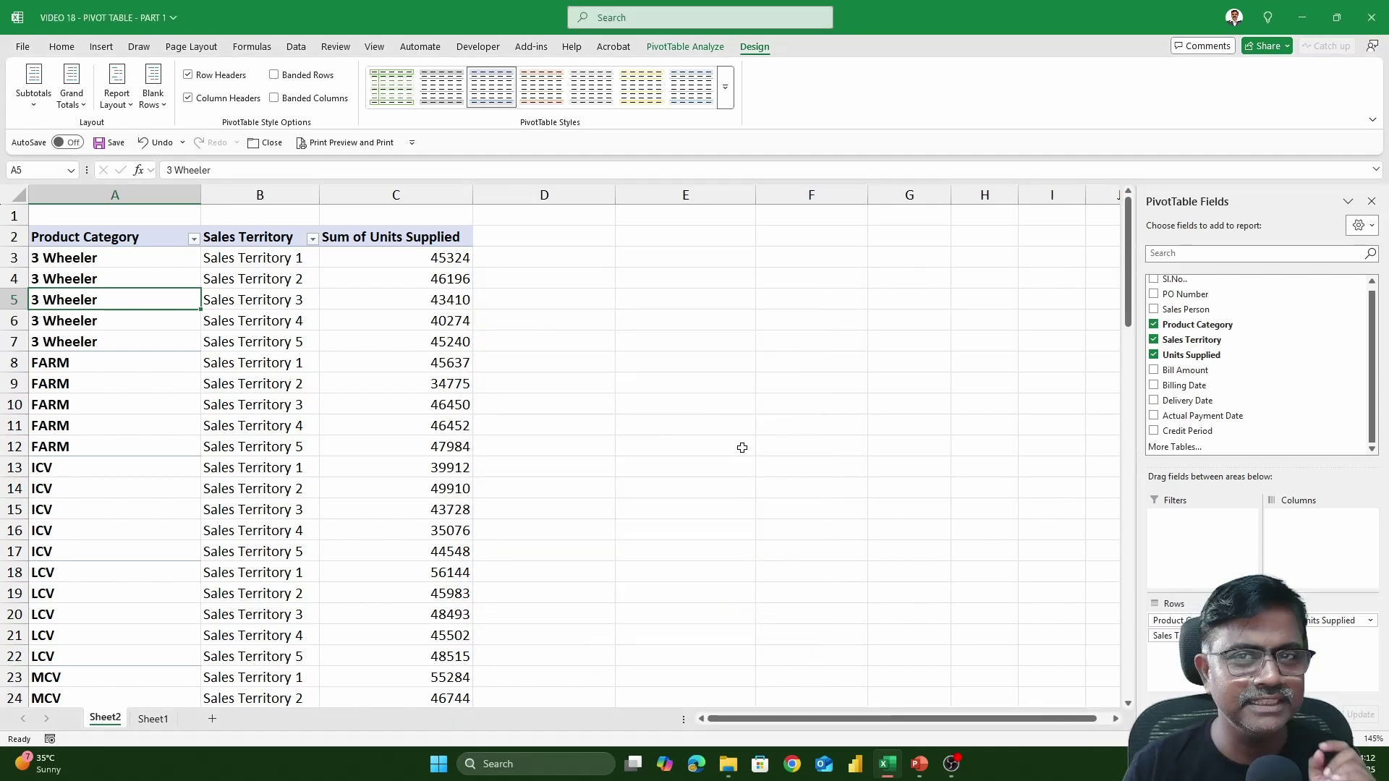
- Clear all fields from the PivotTable
{"action": "left_click", "coordinate": [225, 279]}
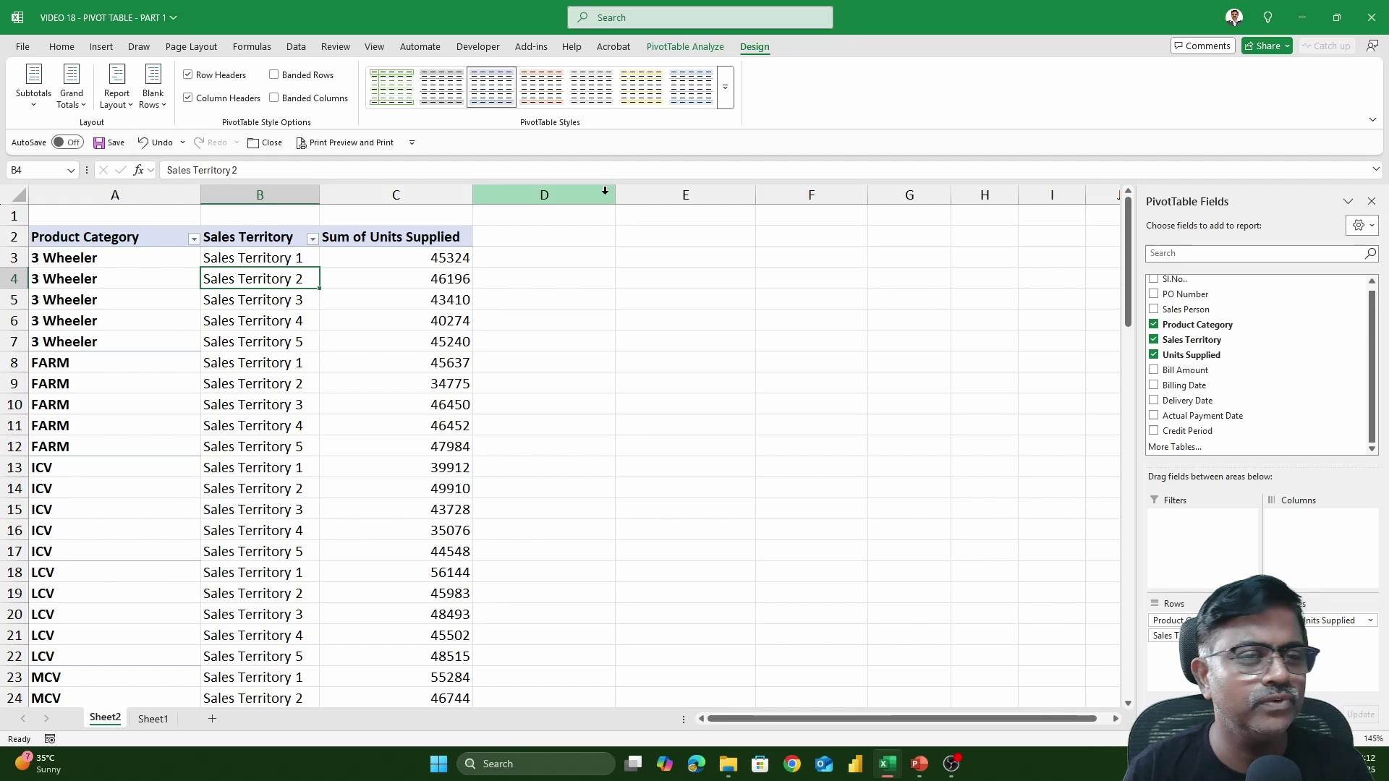
{"action": "left_click", "coordinate": [695, 49]}
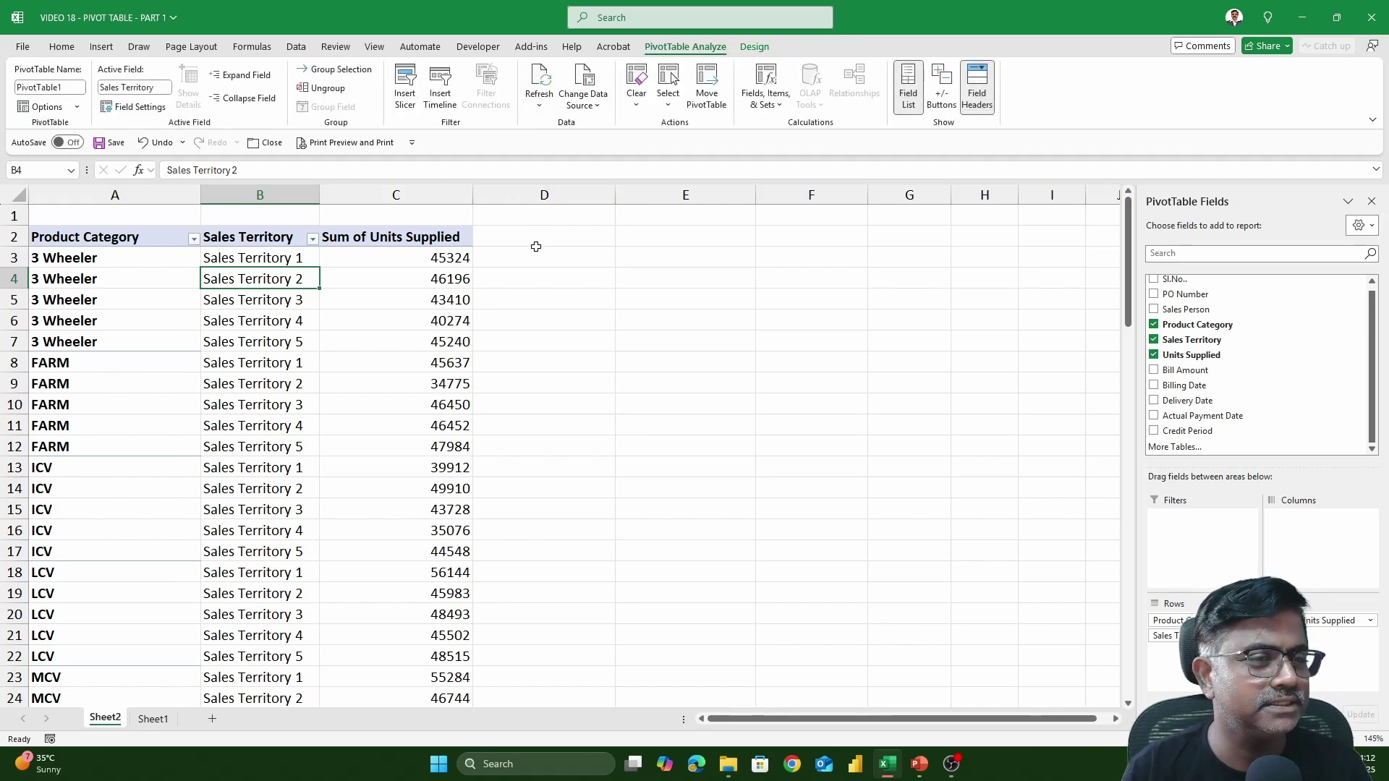
{"action": "left_click", "coordinate": [634, 109]}
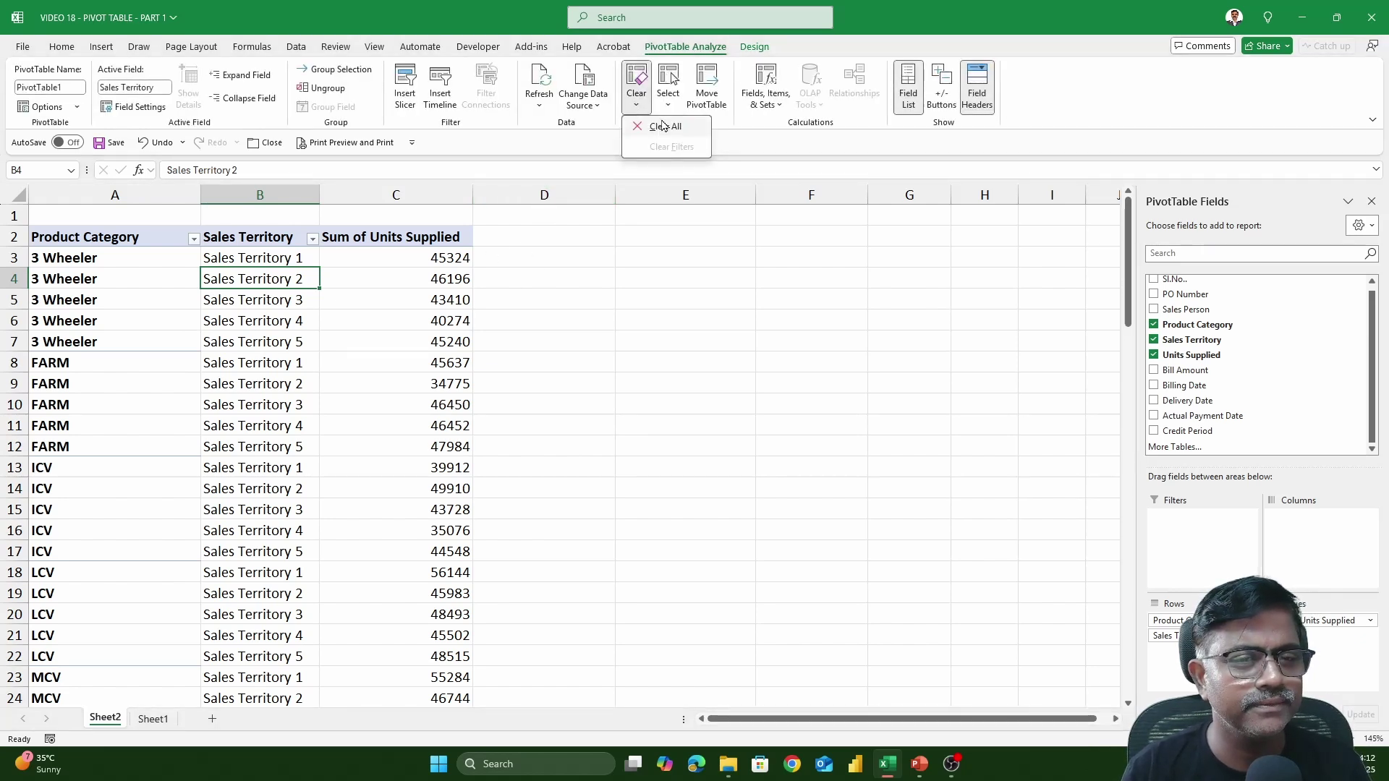
{"action": "left_click", "coordinate": [661, 125]}
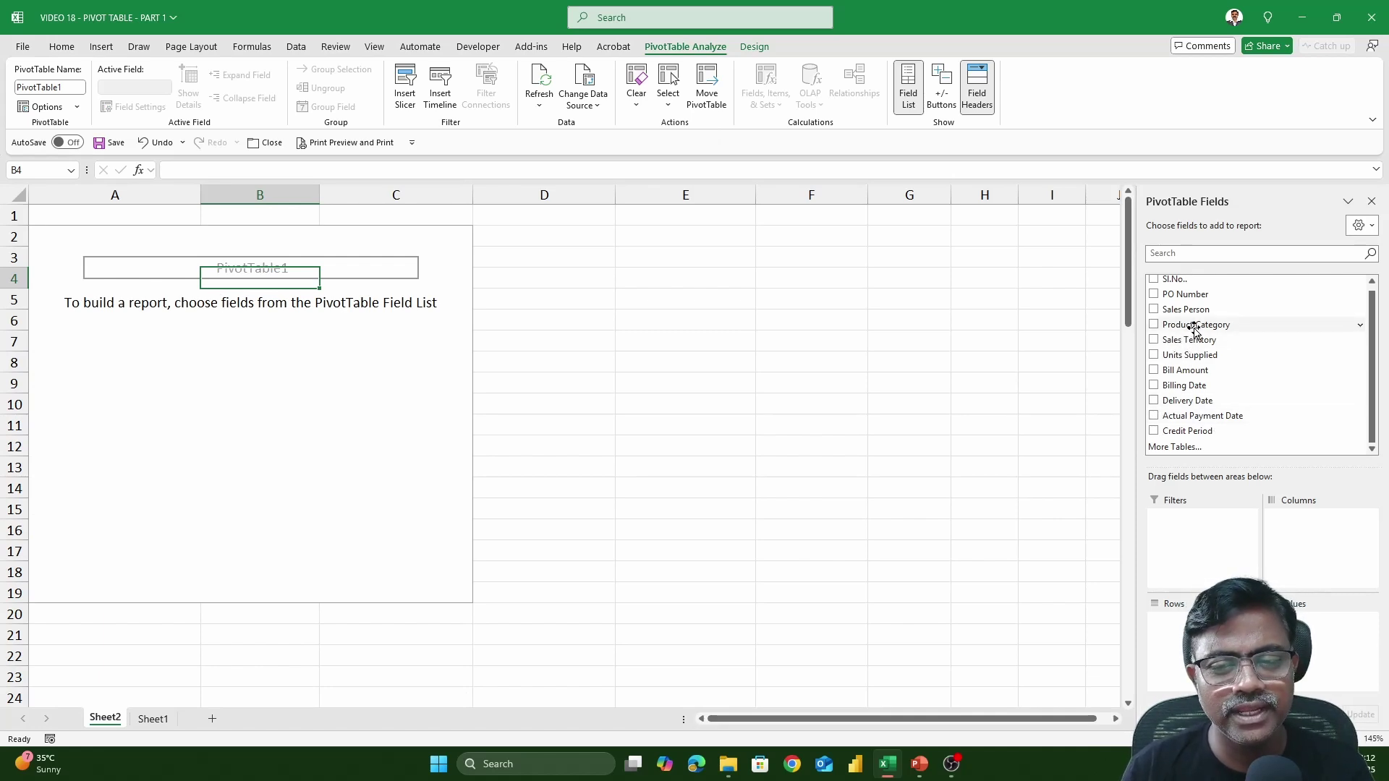
- Rebuild the PivotTable with Product Category as rows, Sales Territory as columns and Units Supplied as values
{"action": "left_click_drag", "start_coordinate": [1196, 329], "coordinate": [1187, 644]}
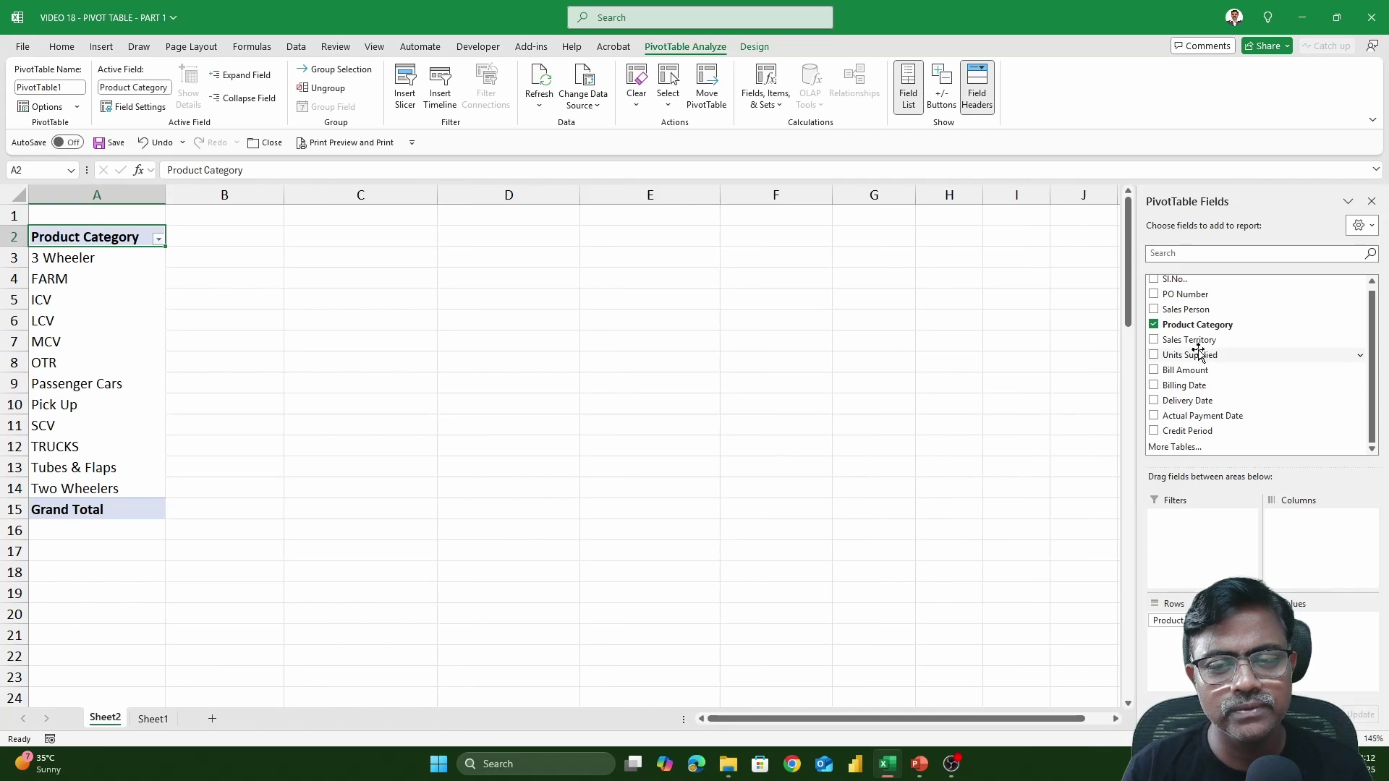
{"action": "left_click_drag", "start_coordinate": [1223, 340], "coordinate": [1342, 548]}
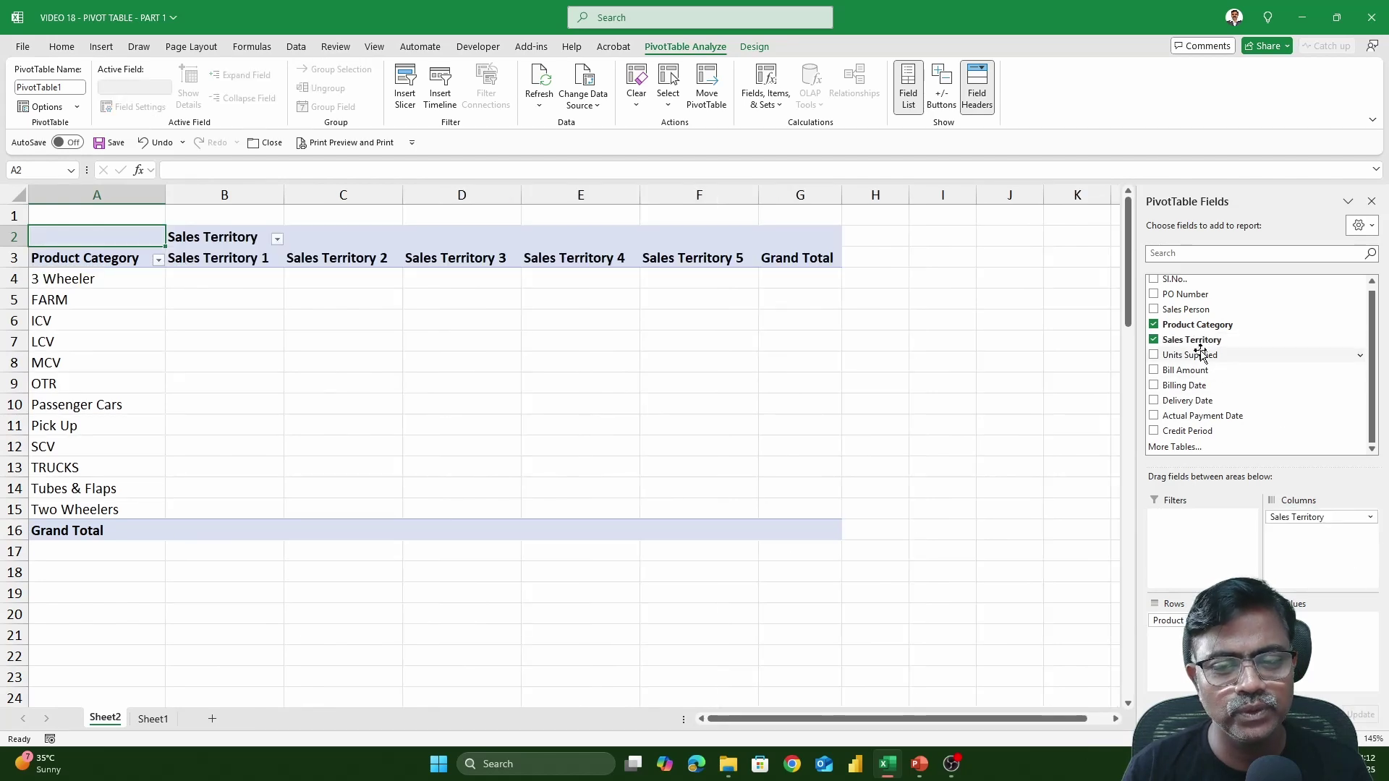
{"action": "left_click_drag", "start_coordinate": [1202, 355], "coordinate": [1335, 644]}
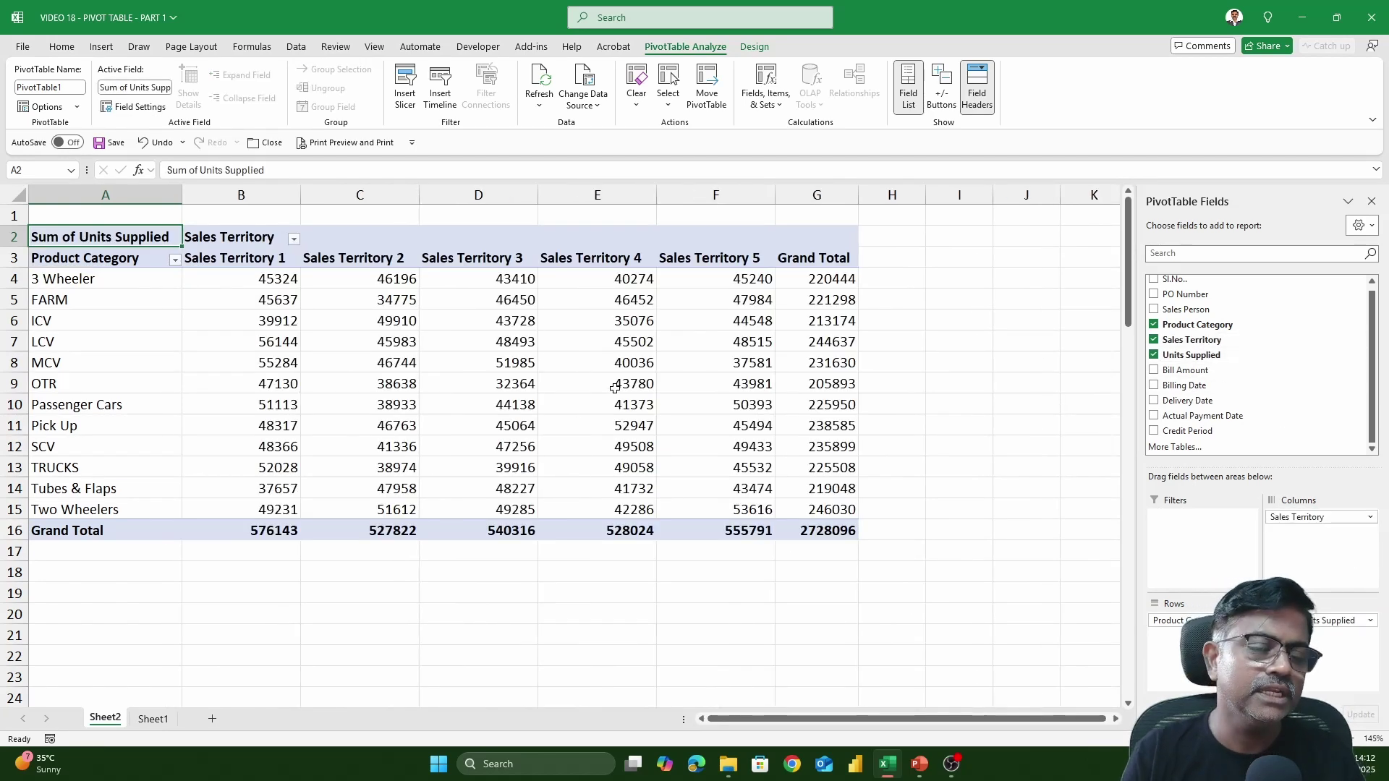
- Examine the grand totals of each product category in column G and of each sales territory in row 16
{"action": "left_click_drag", "start_coordinate": [816, 281], "coordinate": [825, 505]}
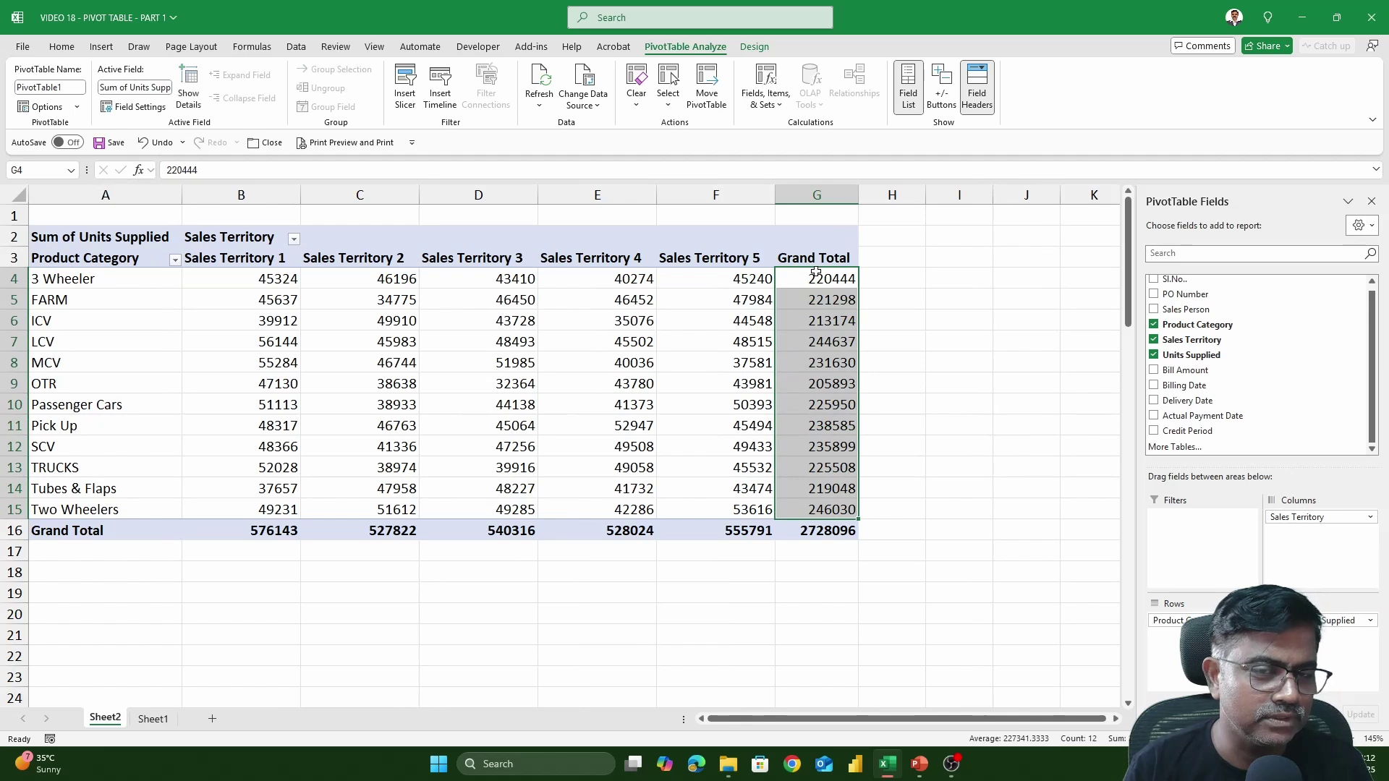
{"action": "left_click", "coordinate": [17, 531]}
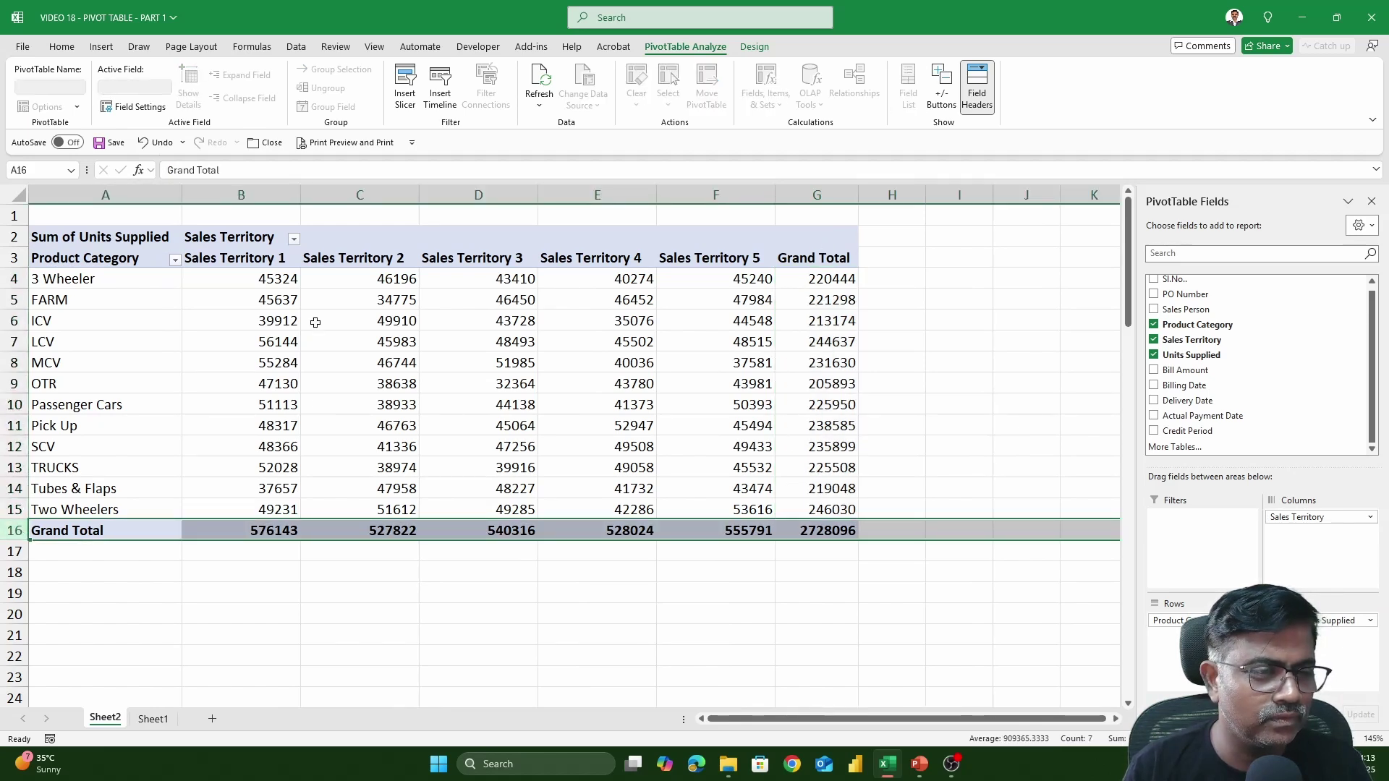
{"action": "left_click", "coordinate": [822, 196], "text": "ctrl"}
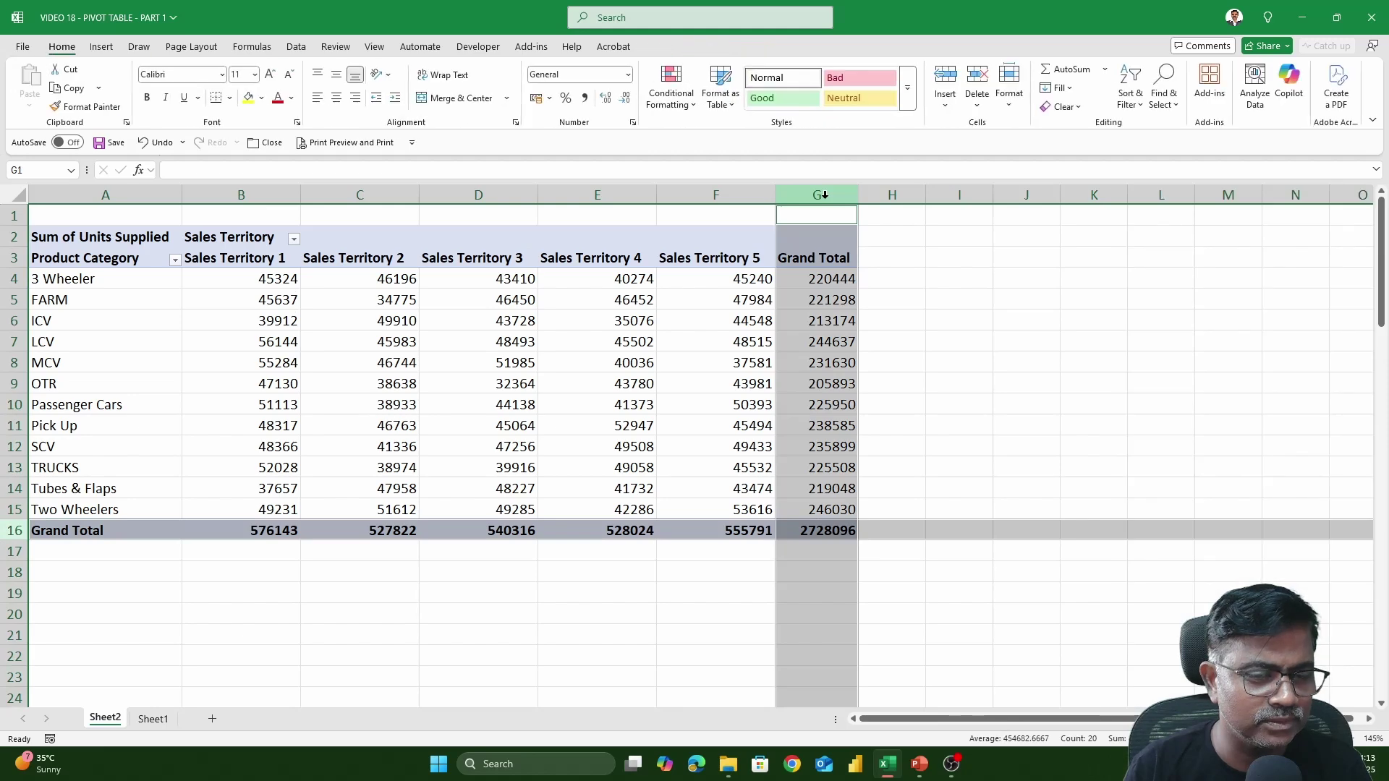
{"action": "left_click", "coordinate": [814, 298]}
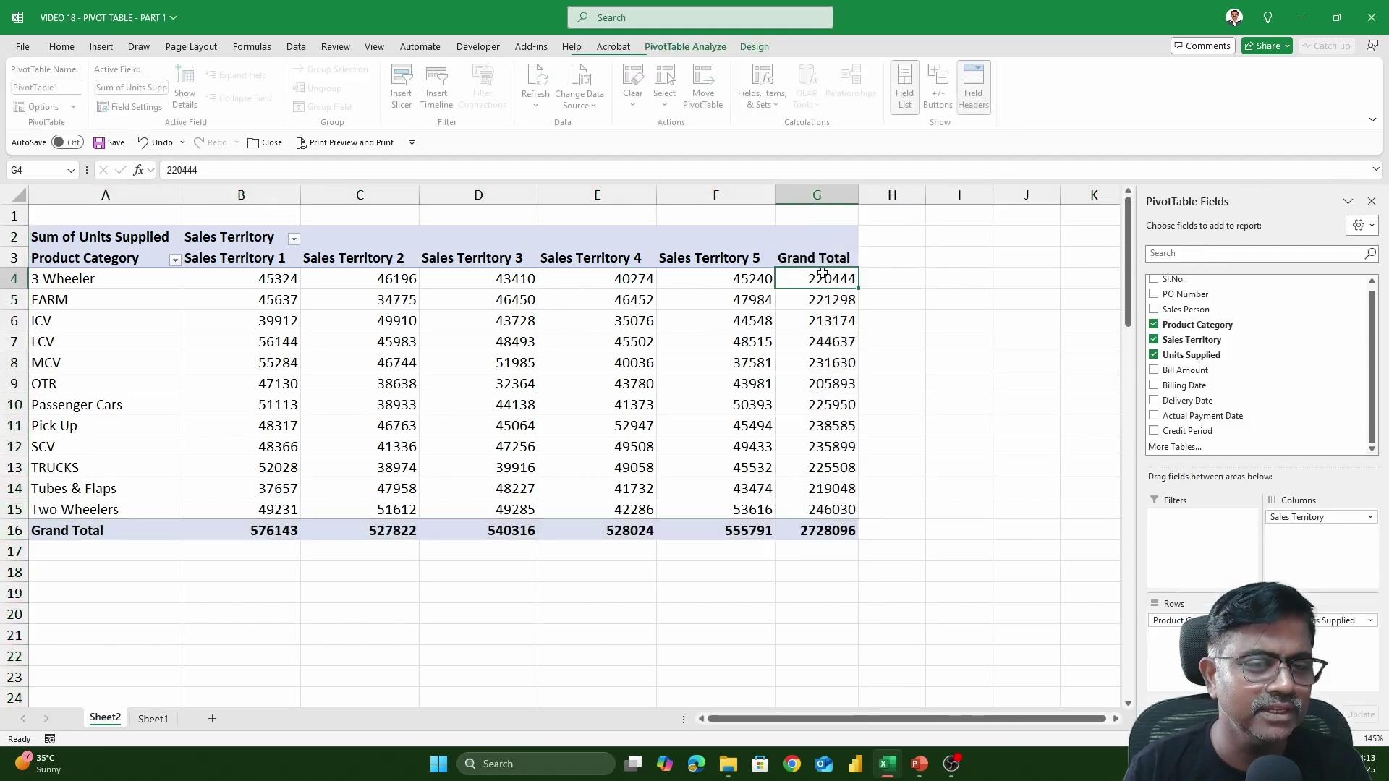
{"action": "key", "text": "Down"}
{"action": "key", "text": "Down"}
{"action": "key", "text": "Down"}
{"action": "key", "text": "Down"}
{"action": "key", "text": "Down"}
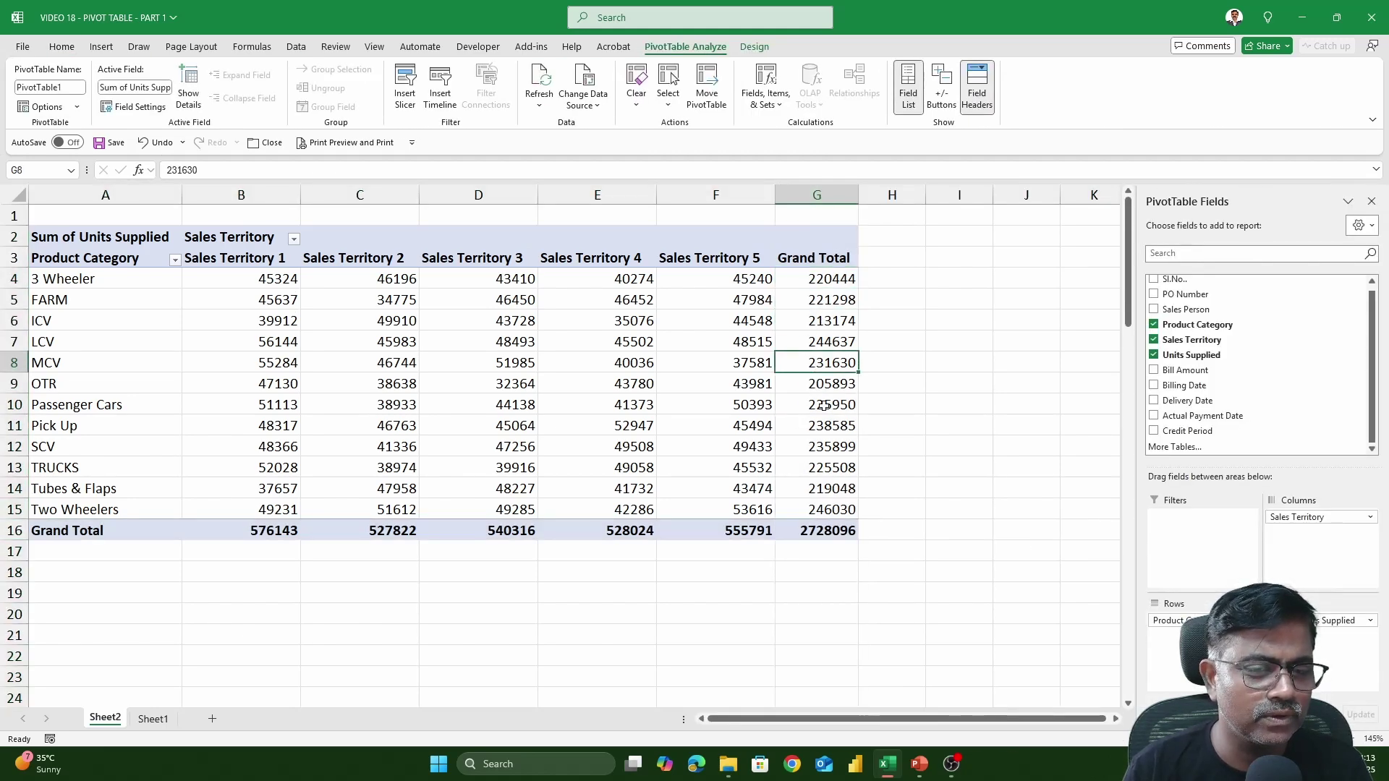
{"action": "left_click_drag", "start_coordinate": [832, 278], "coordinate": [833, 510]}
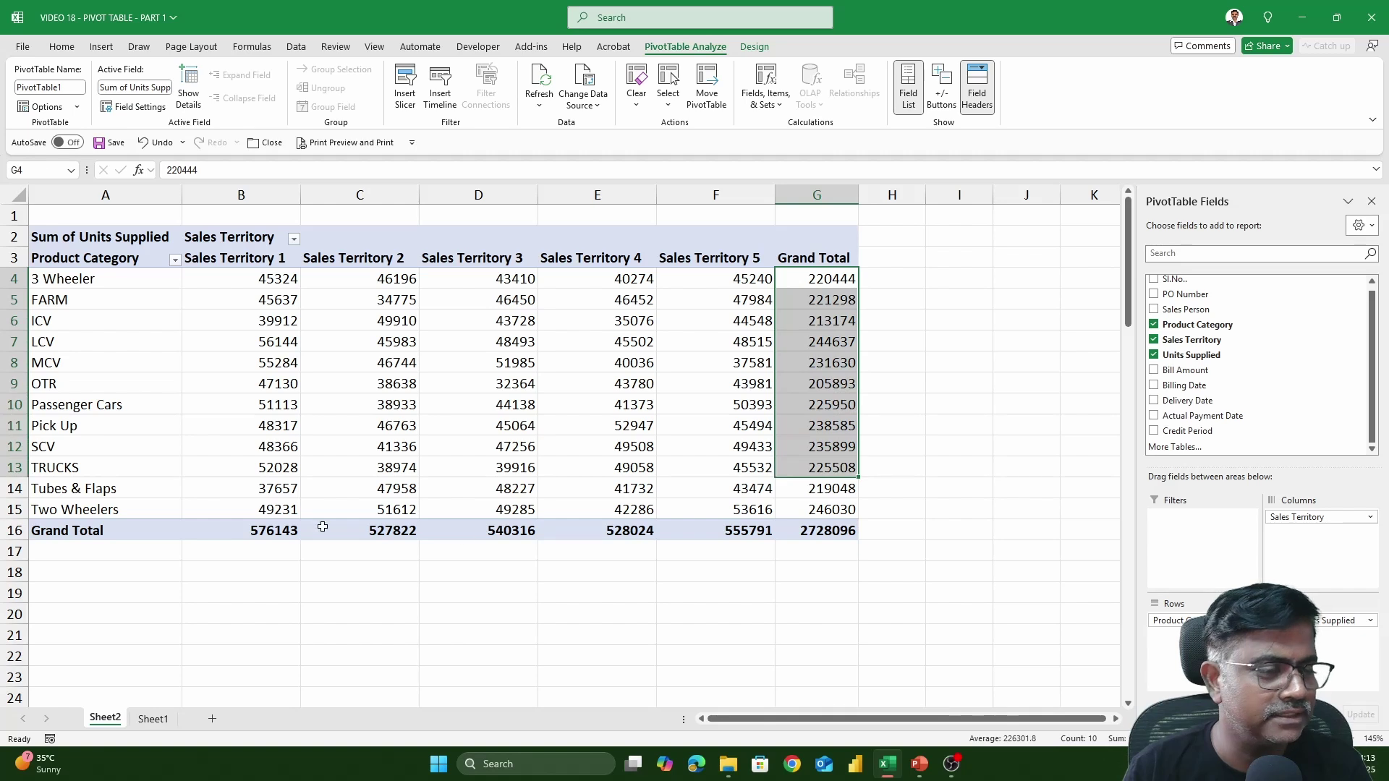
{"action": "left_click", "coordinate": [251, 528]}
{"action": "left_click", "coordinate": [371, 529]}
{"action": "left_click", "coordinate": [501, 532]}
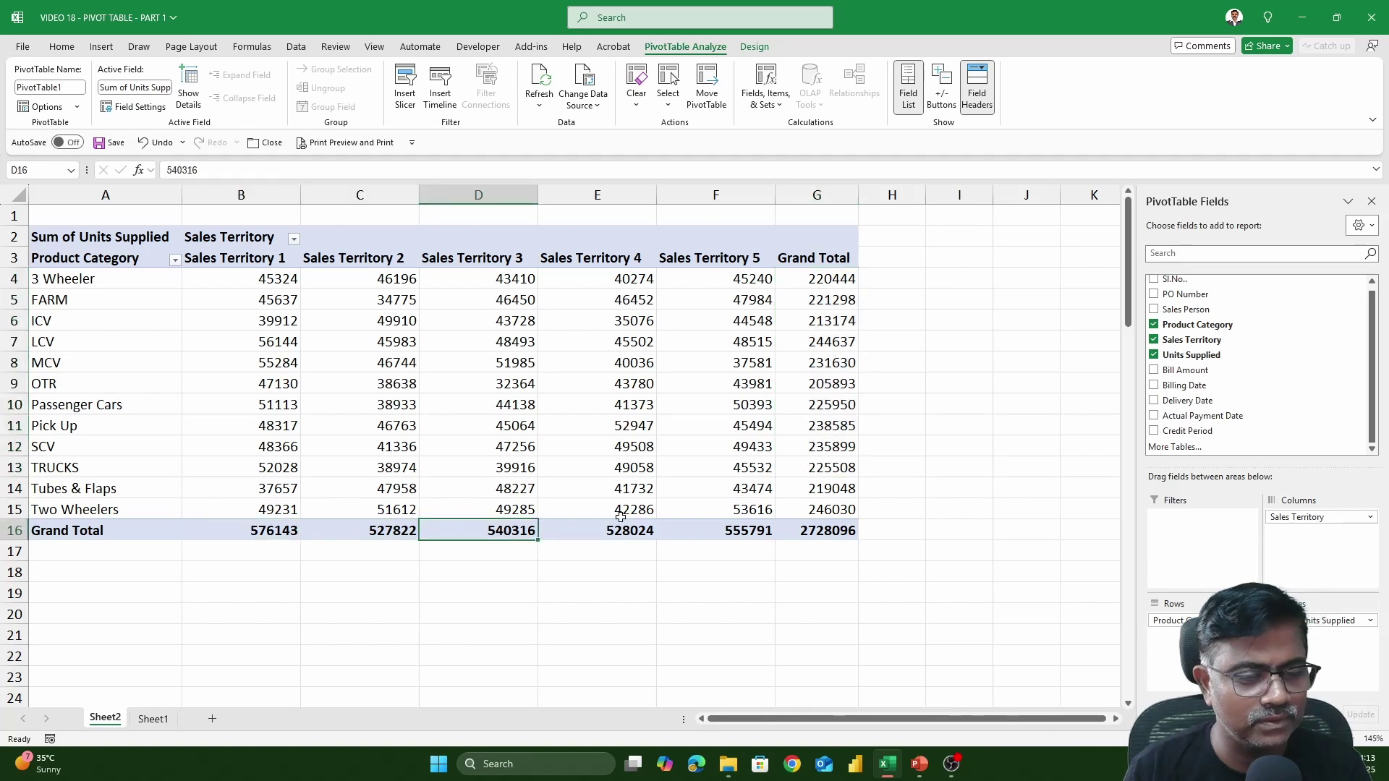
{"action": "left_click", "coordinate": [614, 528]}
{"action": "left_click", "coordinate": [721, 534]}
{"action": "left_click", "coordinate": [660, 298]}
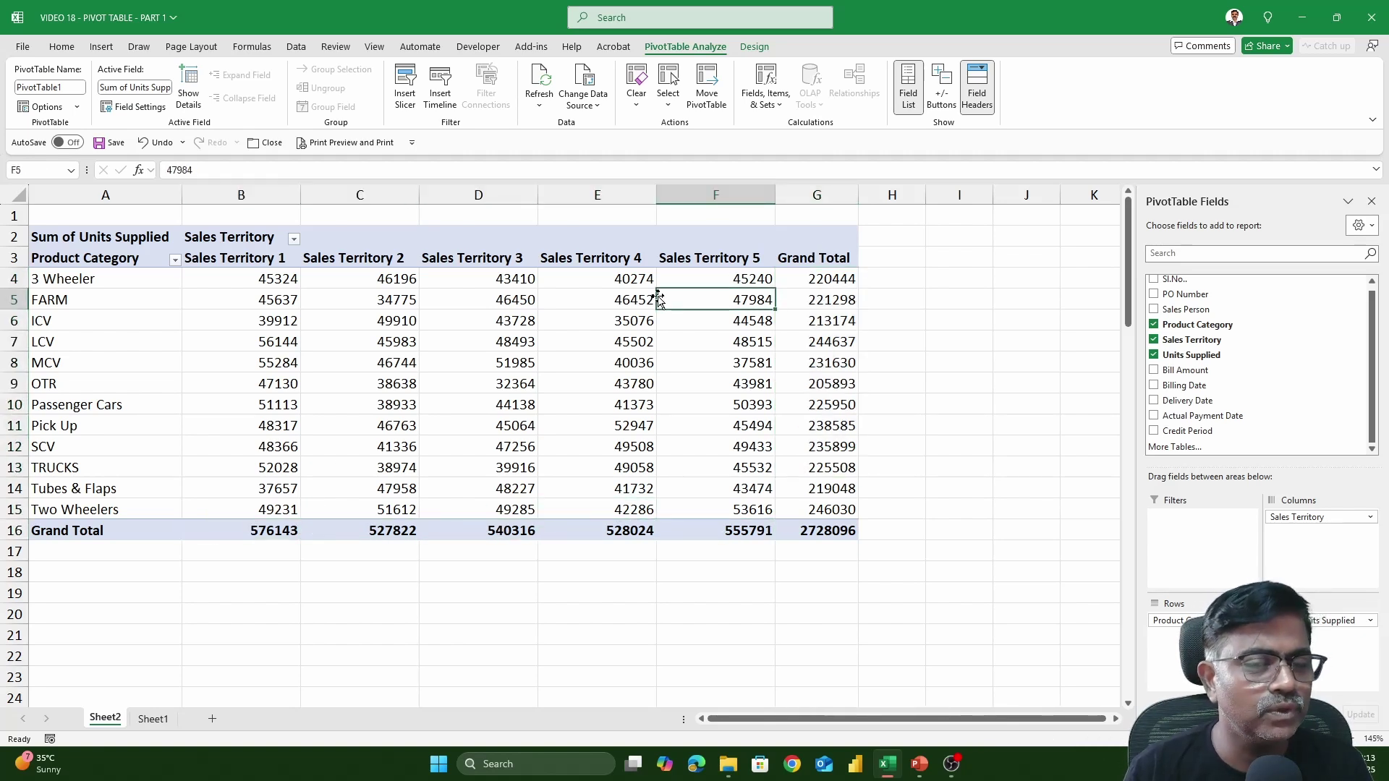
- Review the available Grand Totals options and compare them with the sales territory totals in row 16
{"action": "left_click", "coordinate": [755, 47]}
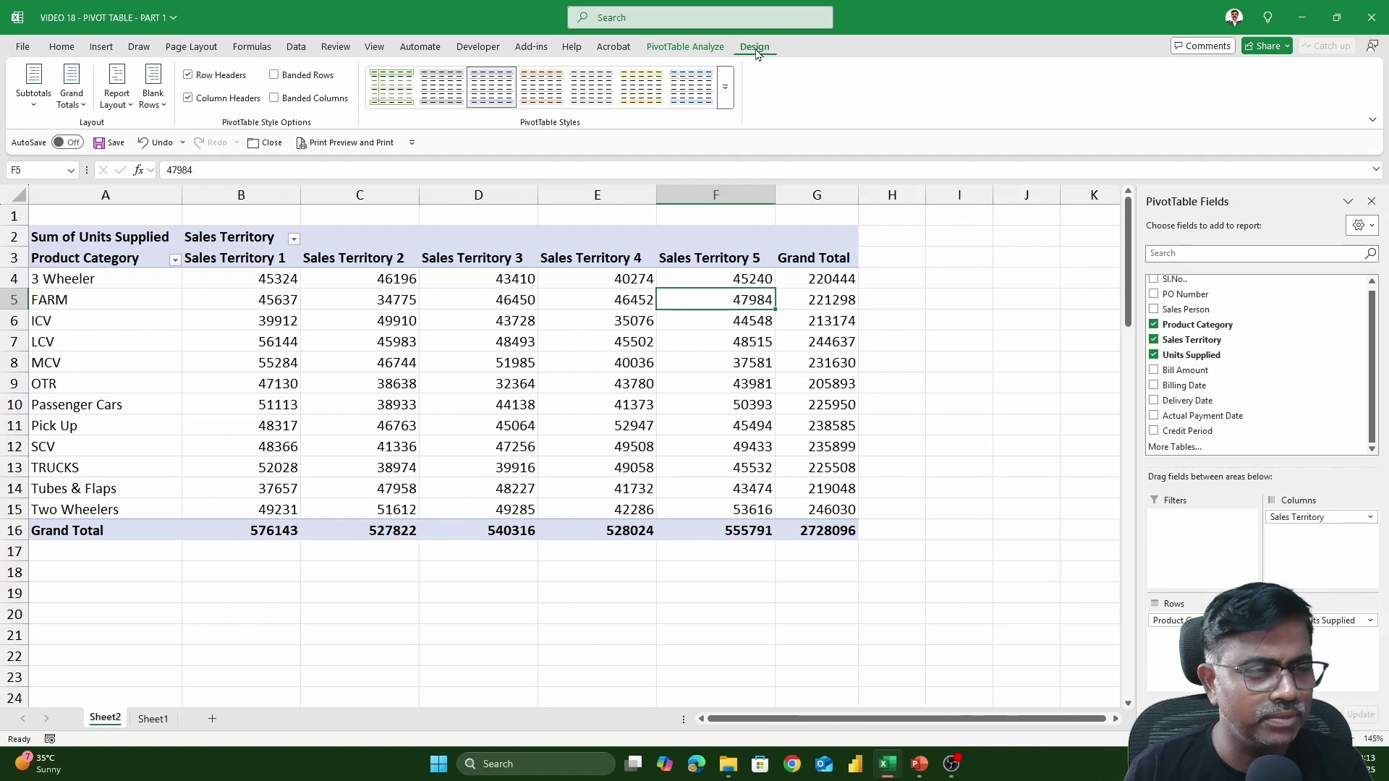
{"action": "left_click", "coordinate": [78, 105]}
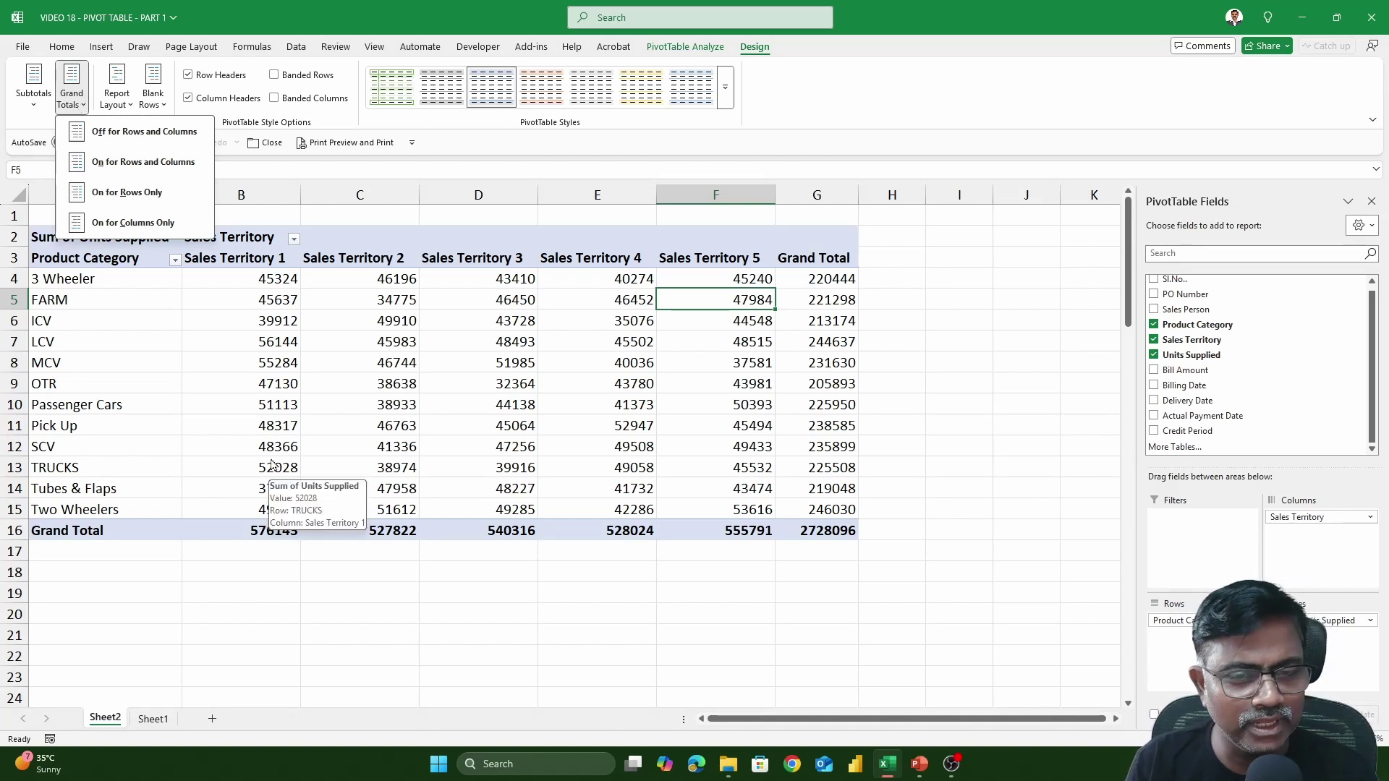
{"action": "key", "text": "Escape"}
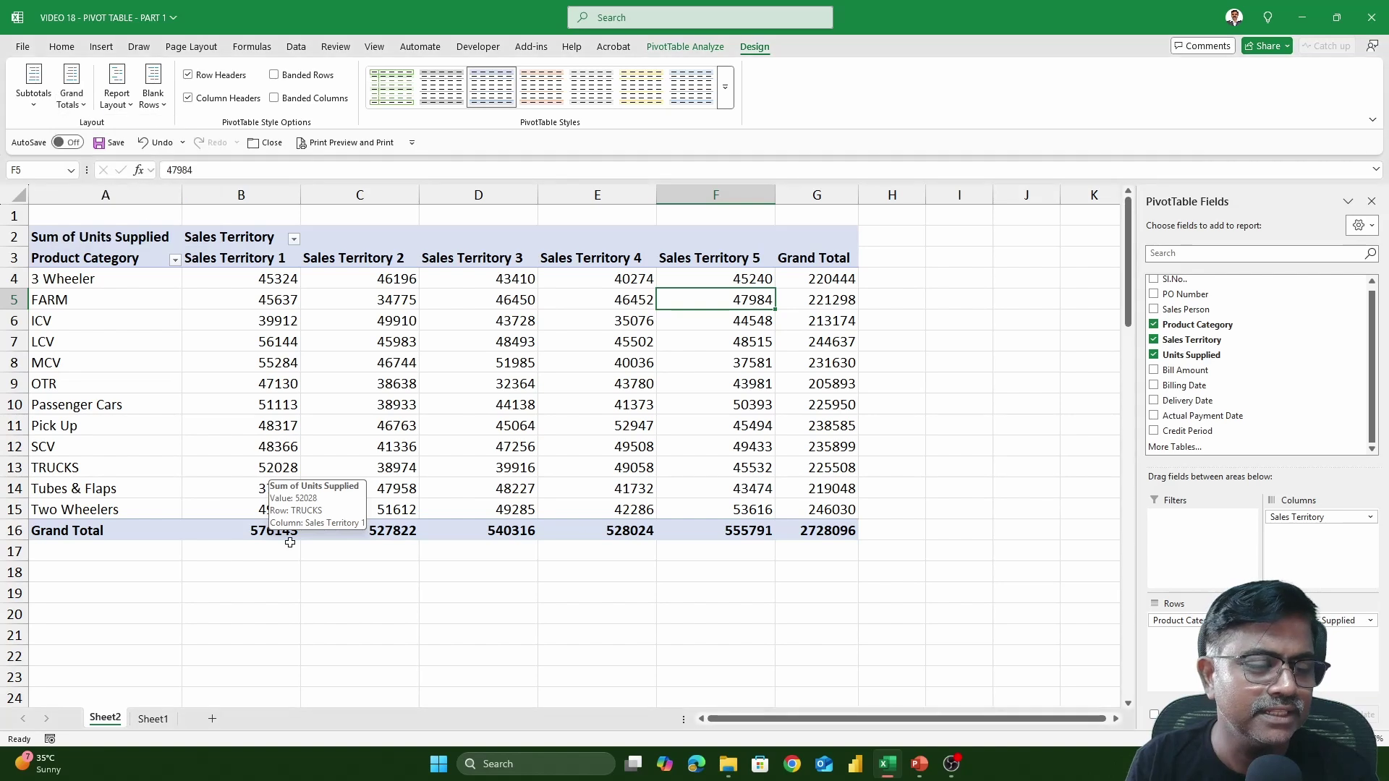
{"action": "left_click", "coordinate": [278, 532]}
{"action": "left_click", "coordinate": [405, 531]}
{"action": "left_click", "coordinate": [492, 536]}
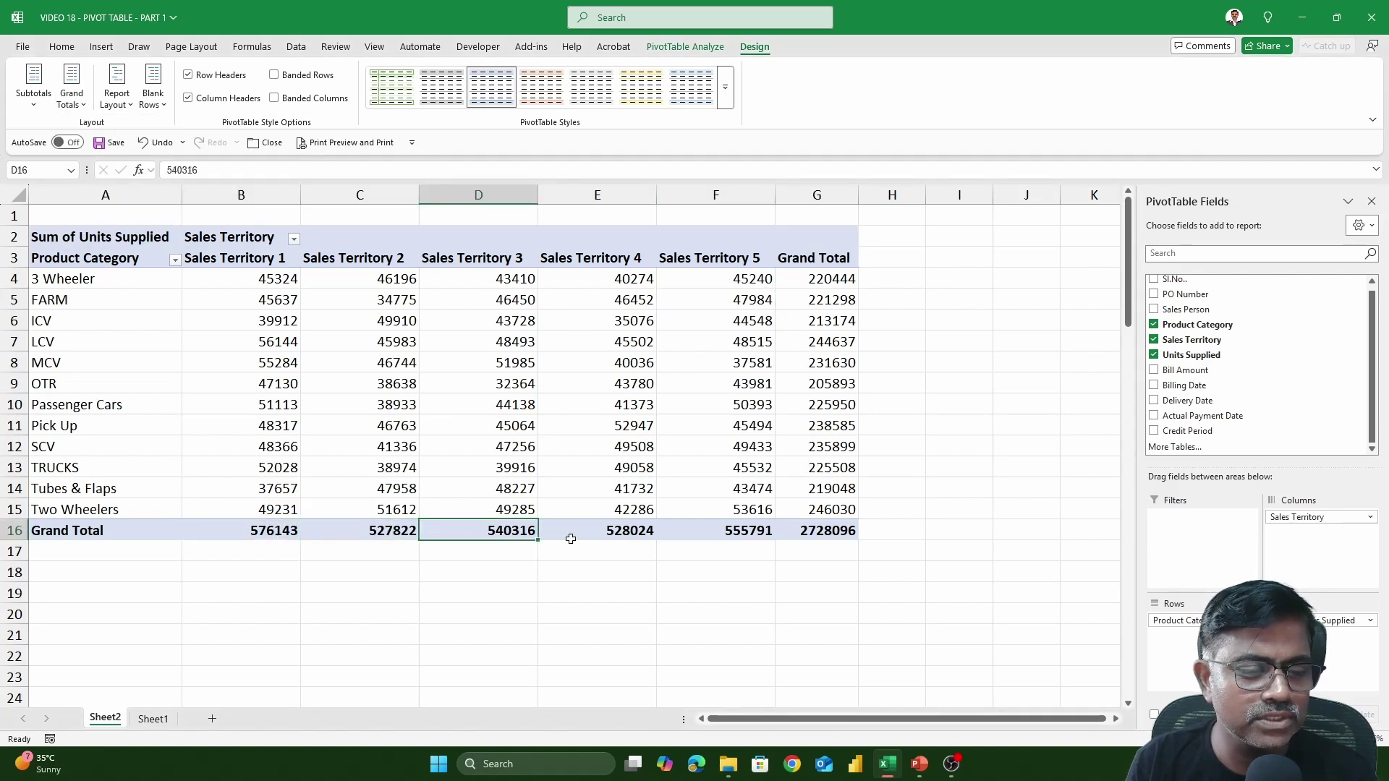
{"action": "left_click", "coordinate": [637, 537]}
{"action": "left_click", "coordinate": [728, 535]}
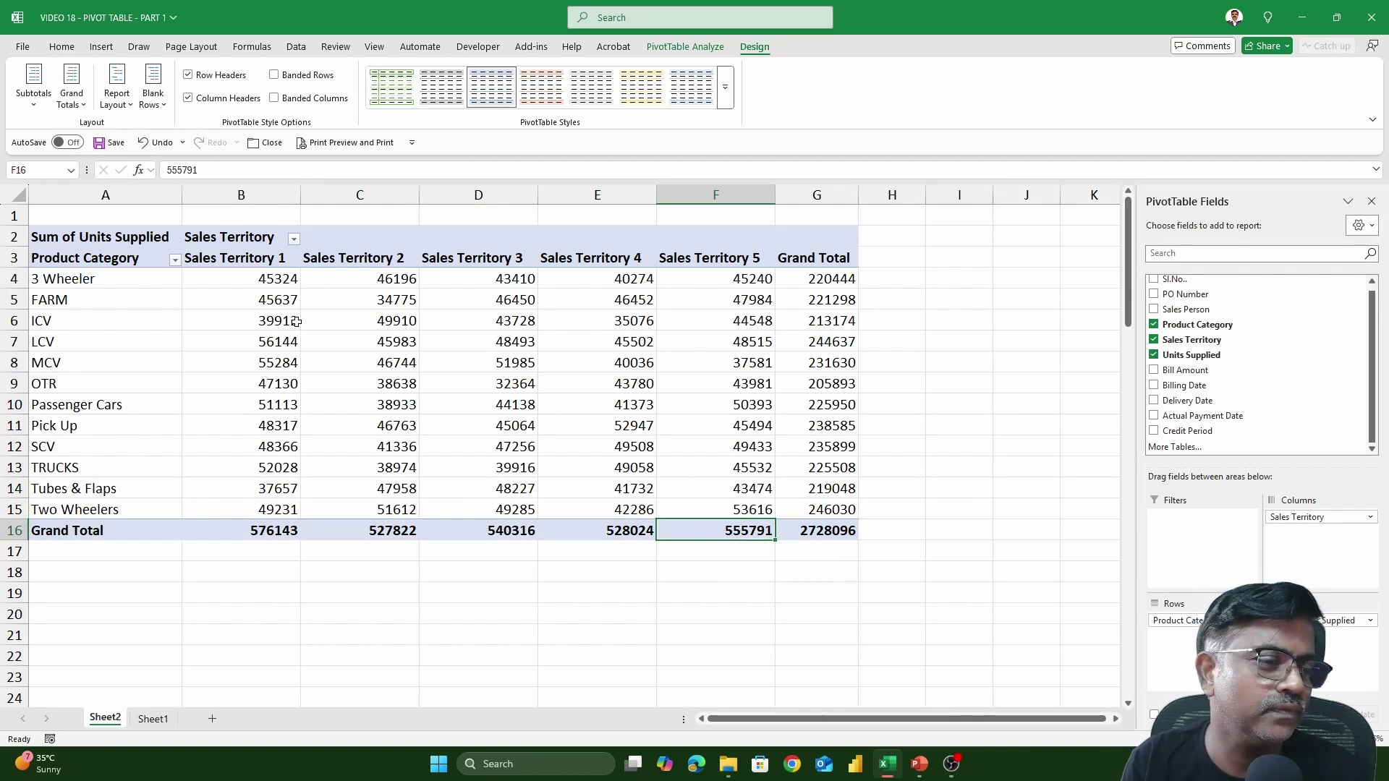
- Show the PivotTable's grand totals for rows only, and switch them to columns only
{"action": "left_click", "coordinate": [290, 359]}
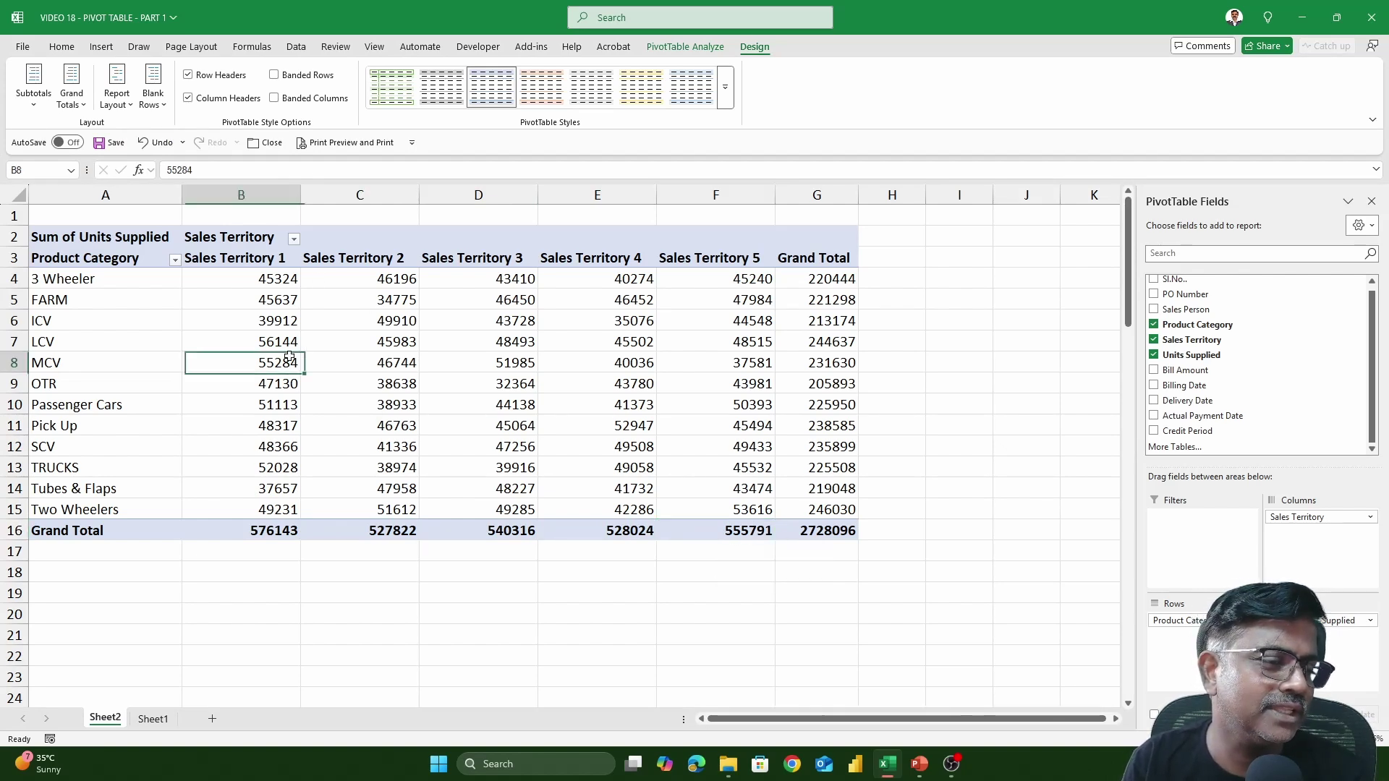
{"action": "left_click", "coordinate": [79, 105]}
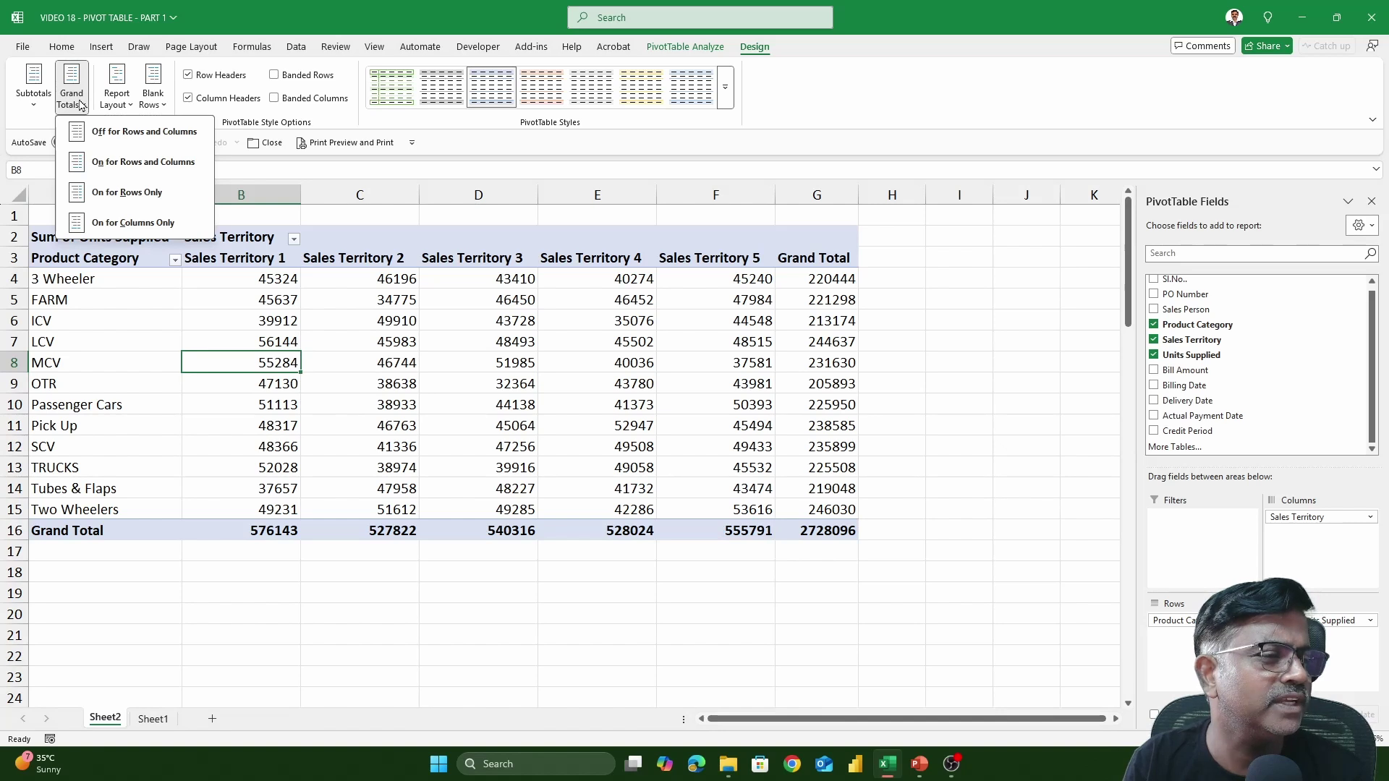
{"action": "left_click", "coordinate": [139, 191]}
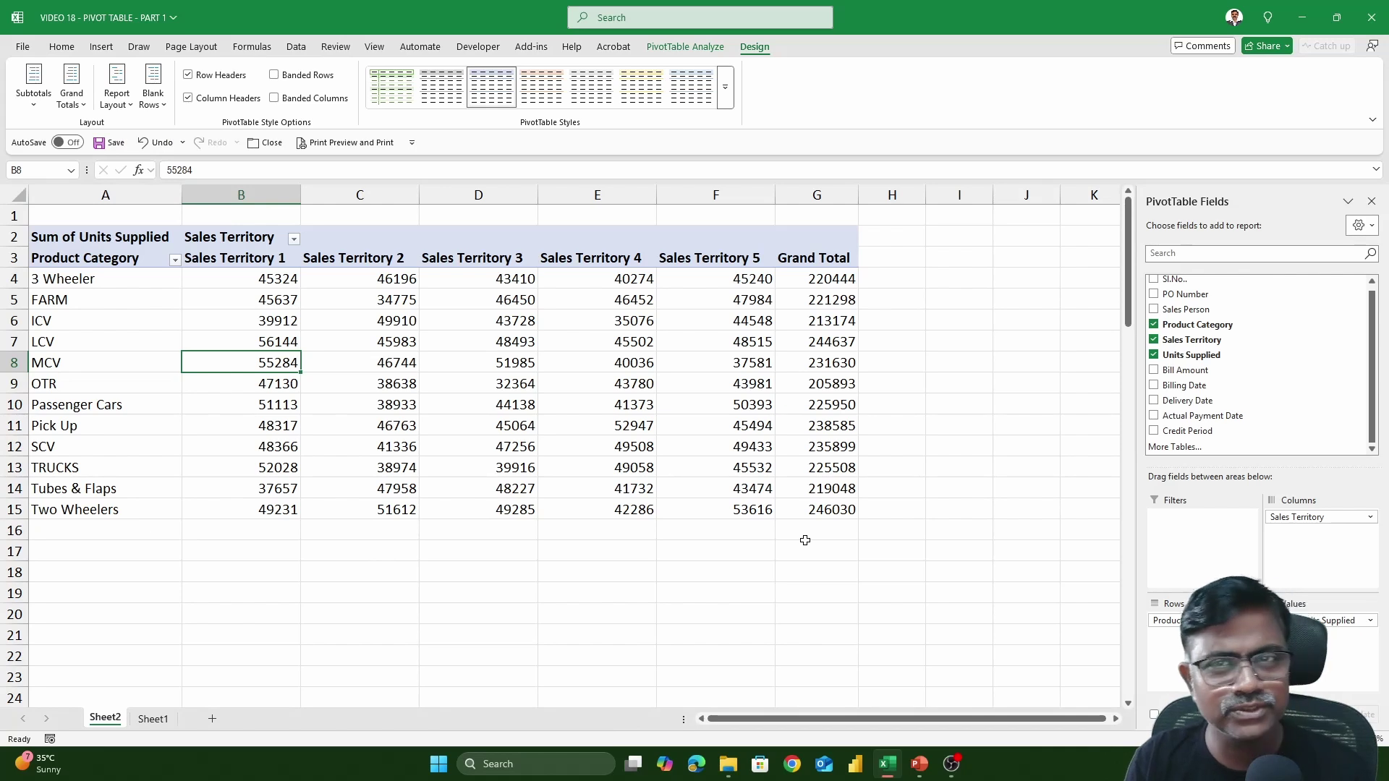
{"action": "left_click", "coordinate": [82, 106]}
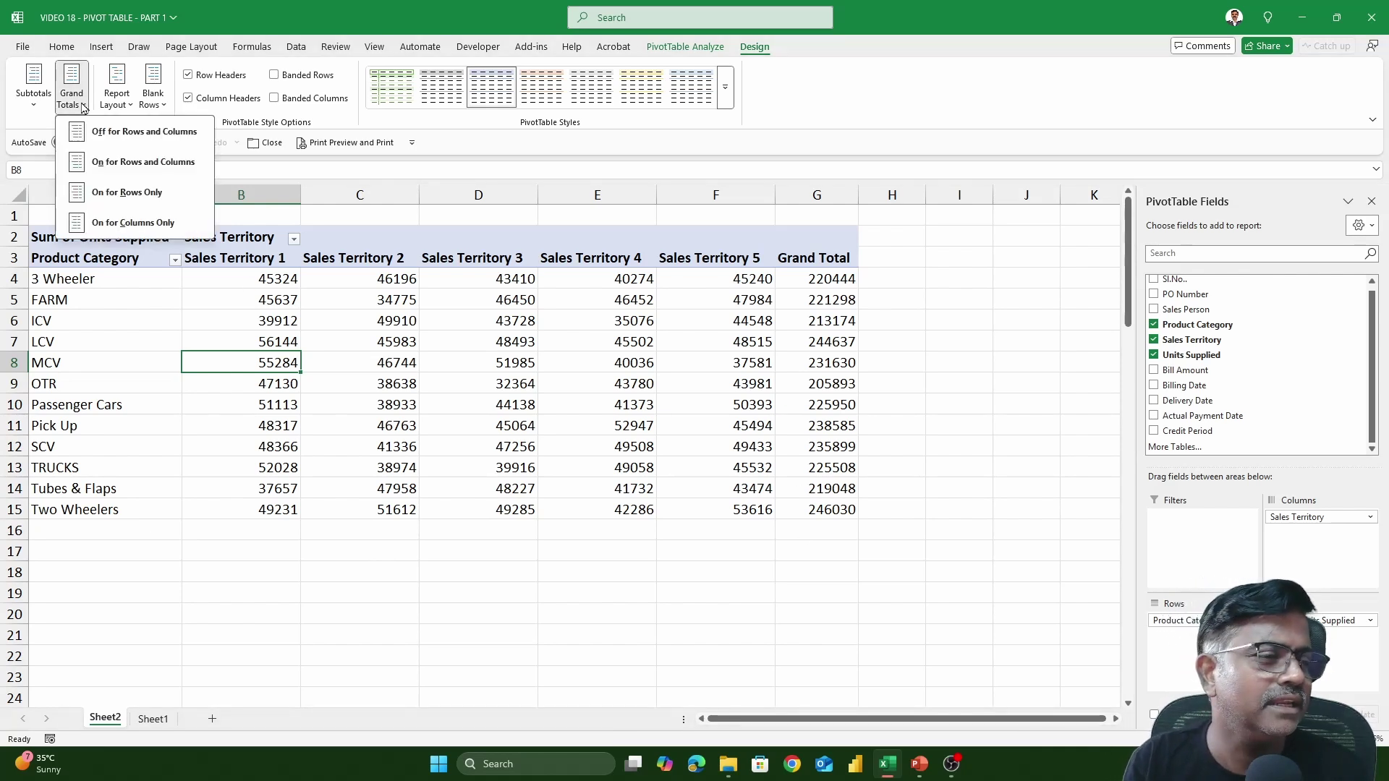
{"action": "left_click", "coordinate": [161, 223]}
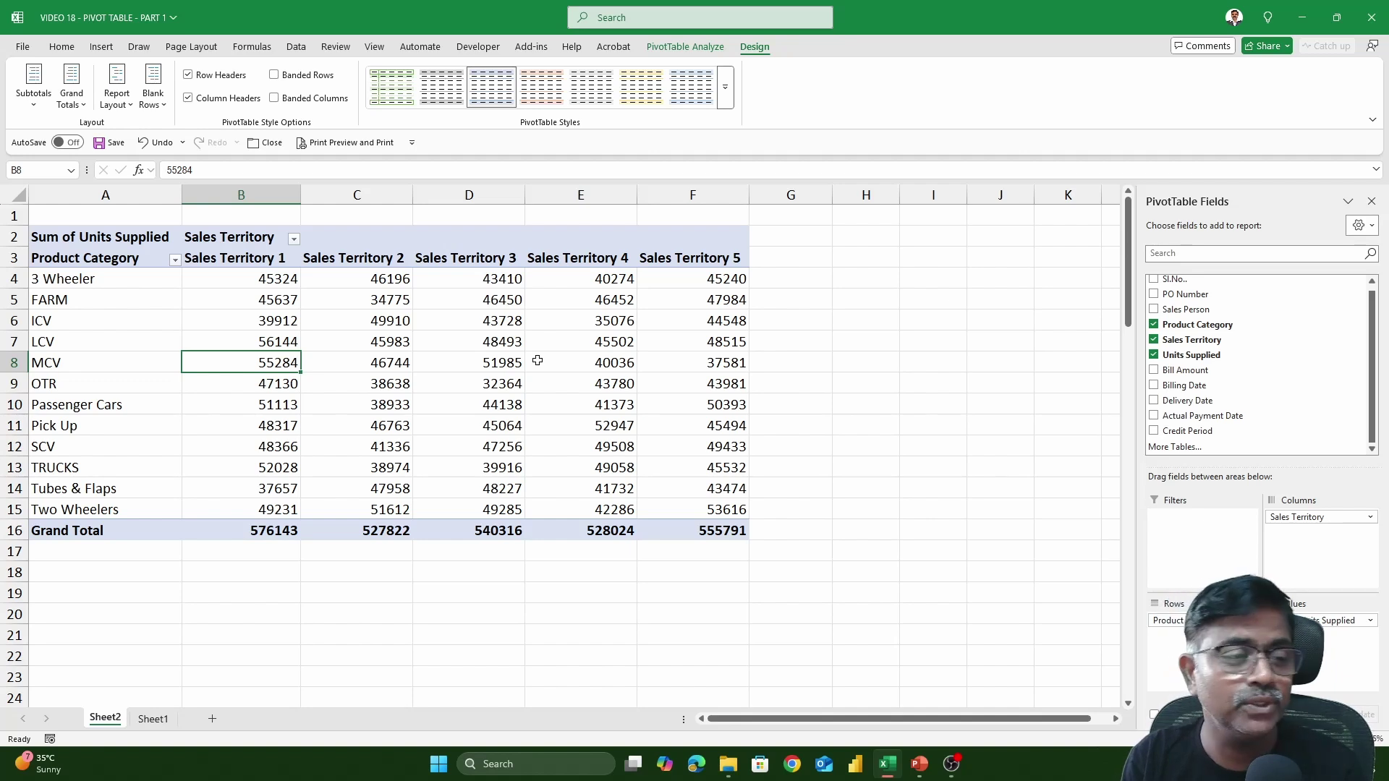
- Turn grand totals off for rows and columns, and turn them back on for both
{"action": "left_click", "coordinate": [73, 104]}
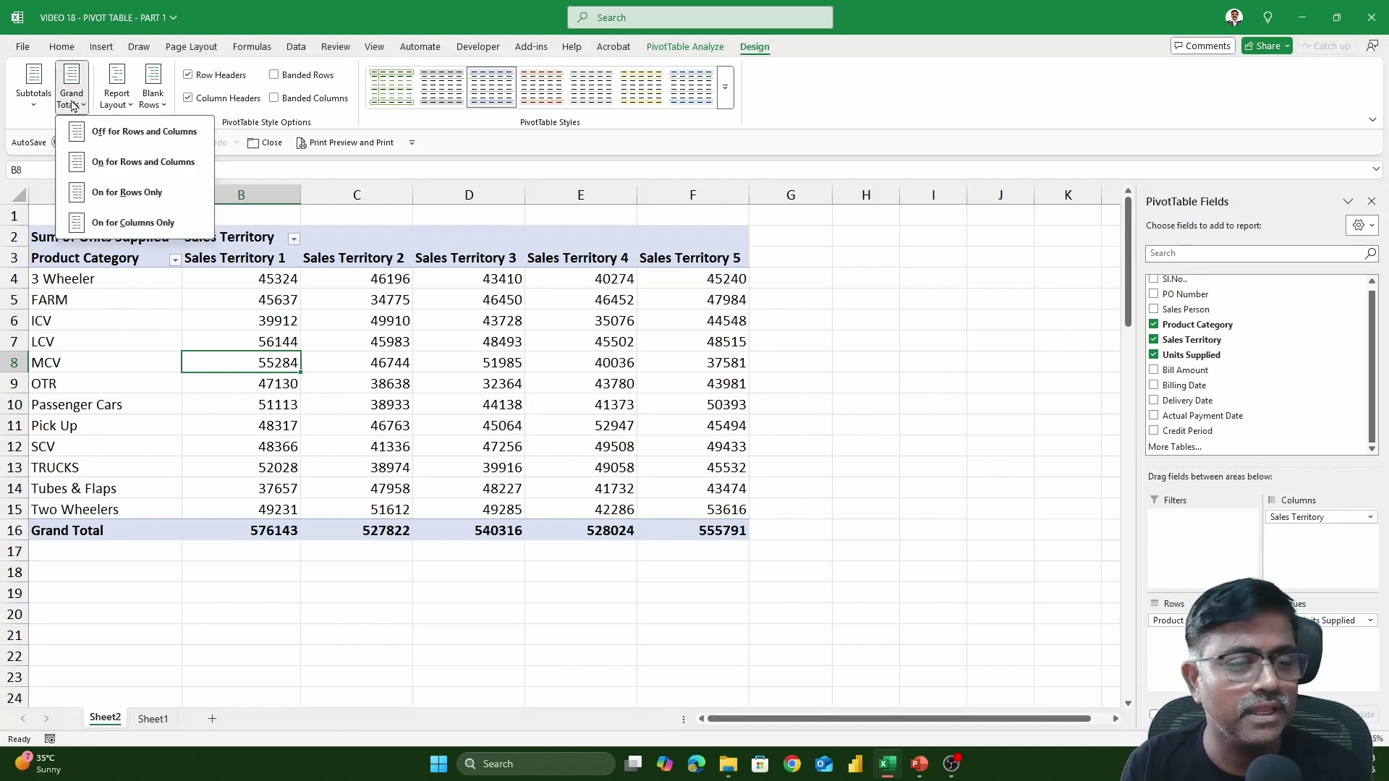
{"action": "left_click", "coordinate": [123, 131]}
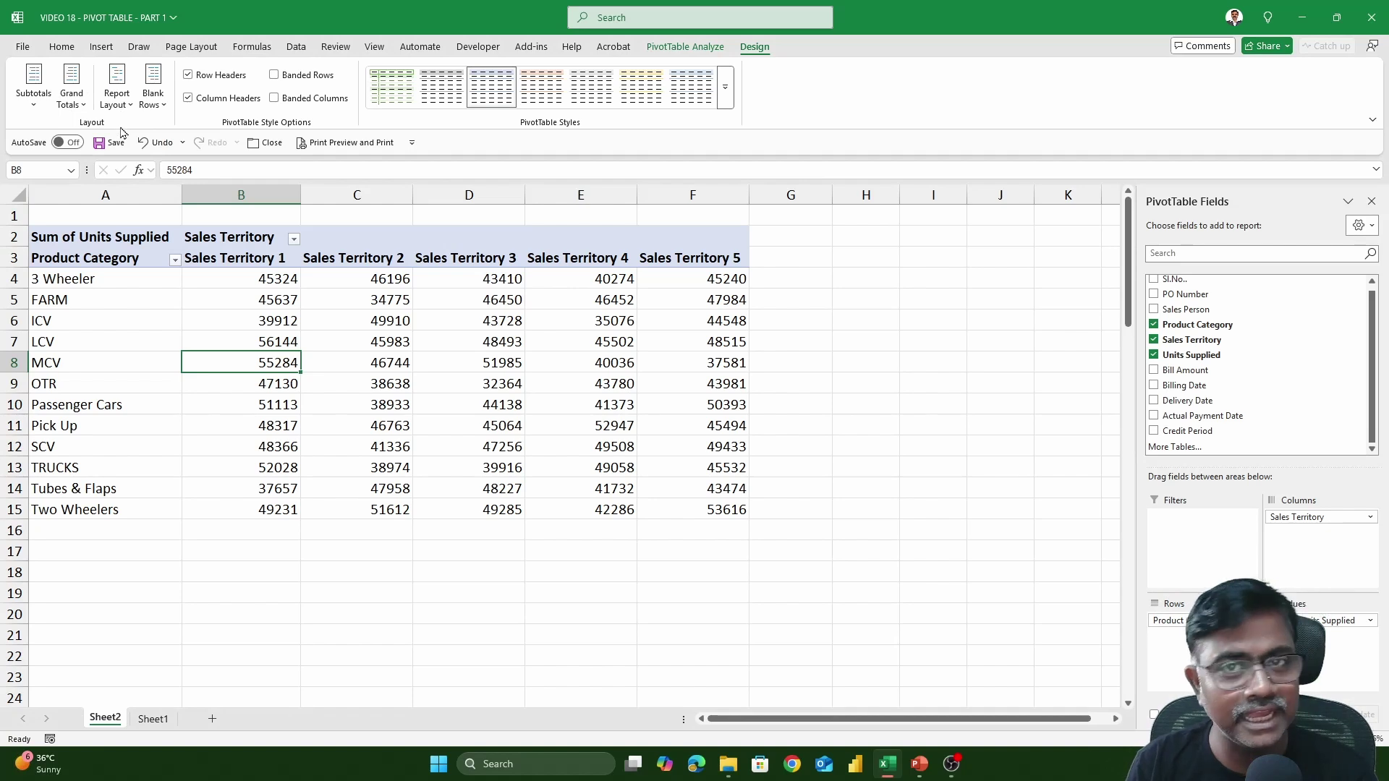
{"action": "left_click", "coordinate": [79, 105]}
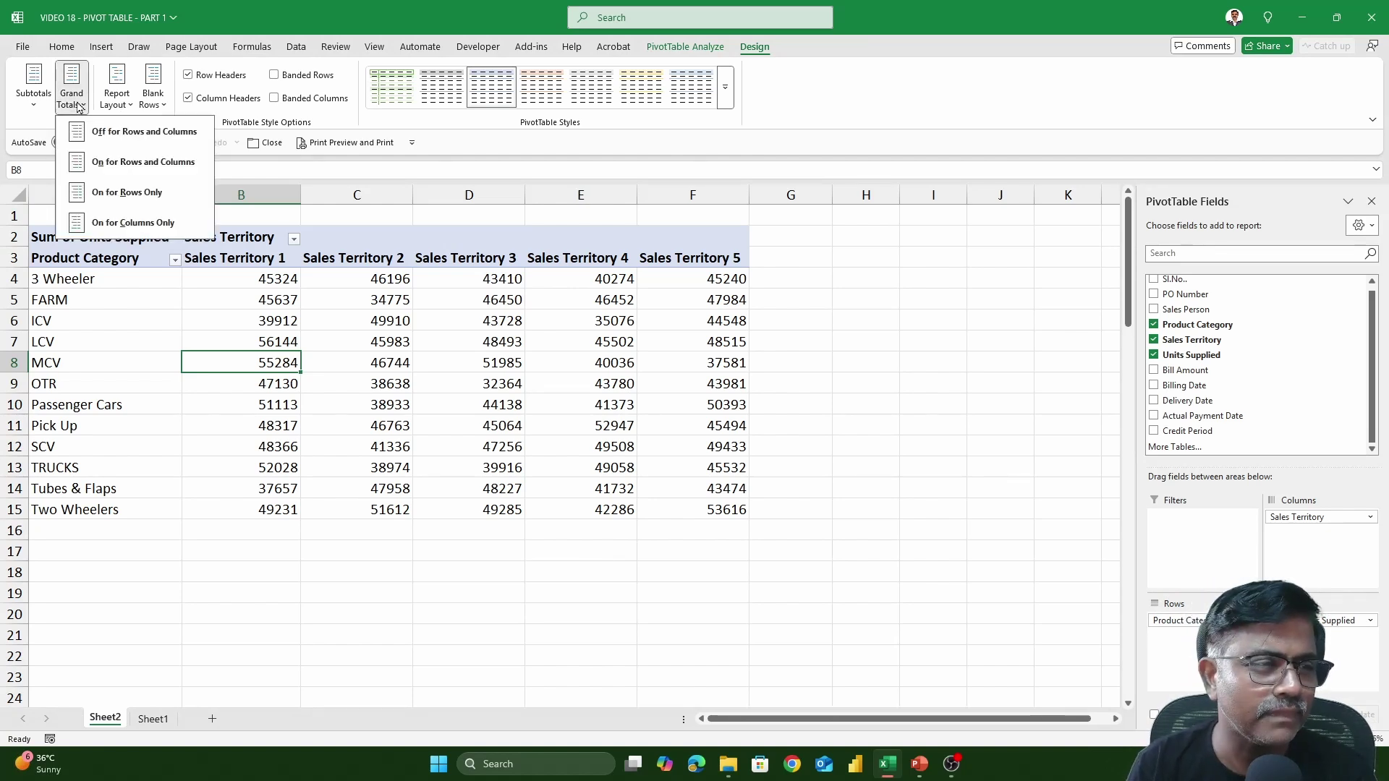
{"action": "left_click", "coordinate": [153, 163]}
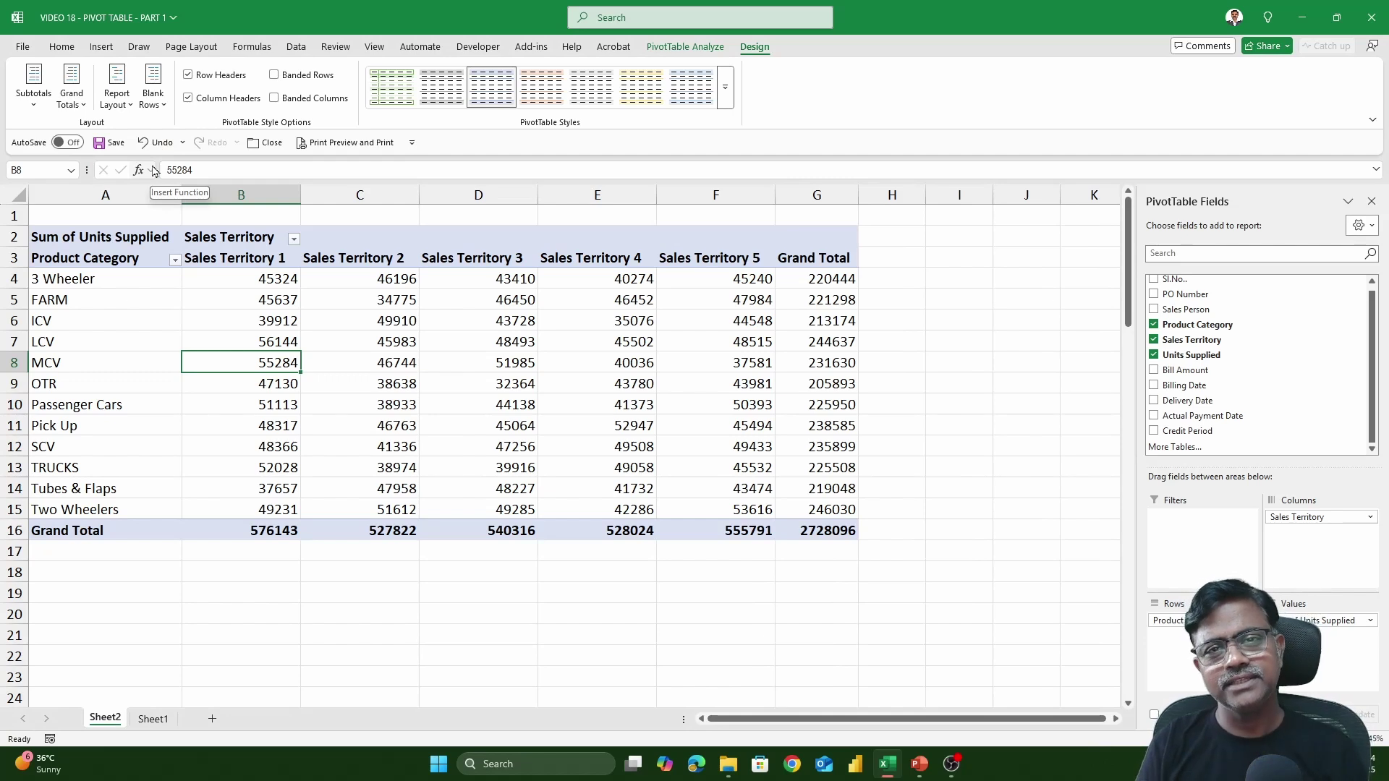